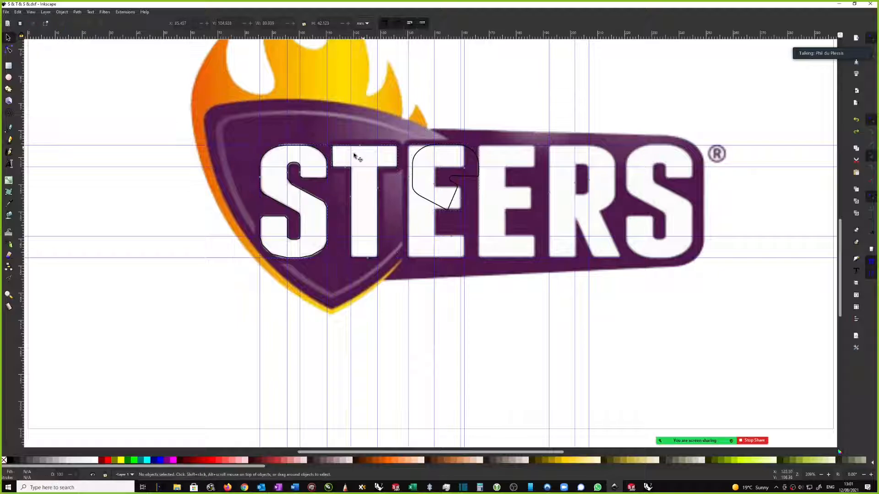
- Examine the traced S outline and the partial curved Spiro path over the first E, selecting each path
scroll(353, 151, up, 2)
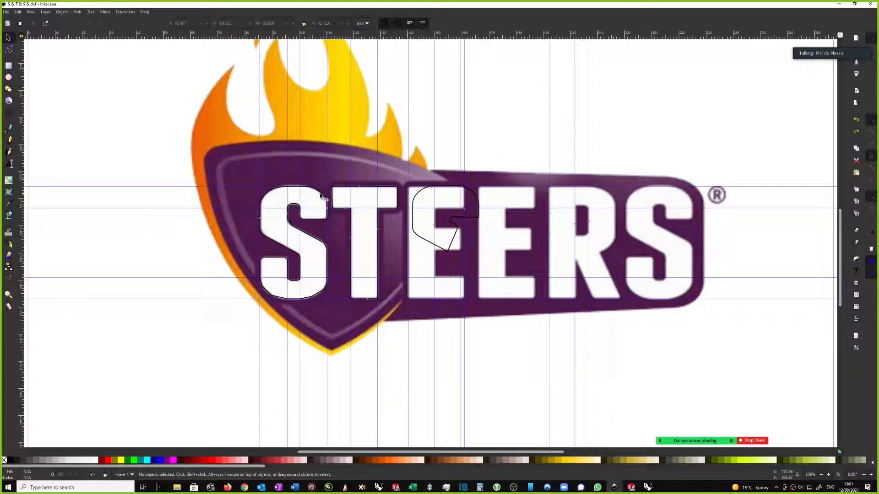
click(323, 199)
scroll(284, 286, up, 1)
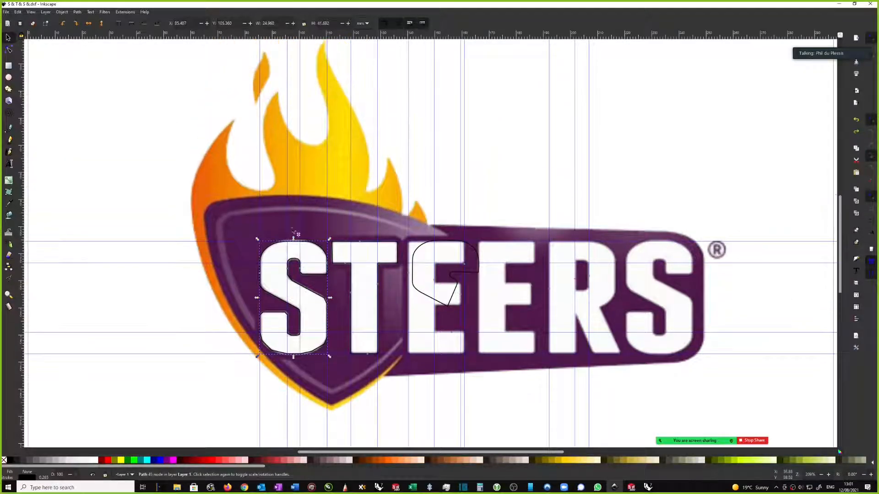
ctrl+scroll(284, 286, up, 1)
ctrl+scroll(284, 286, up, 2)
ctrl+scroll(294, 277, down, 1)
ctrl+scroll(320, 282, up, 1)
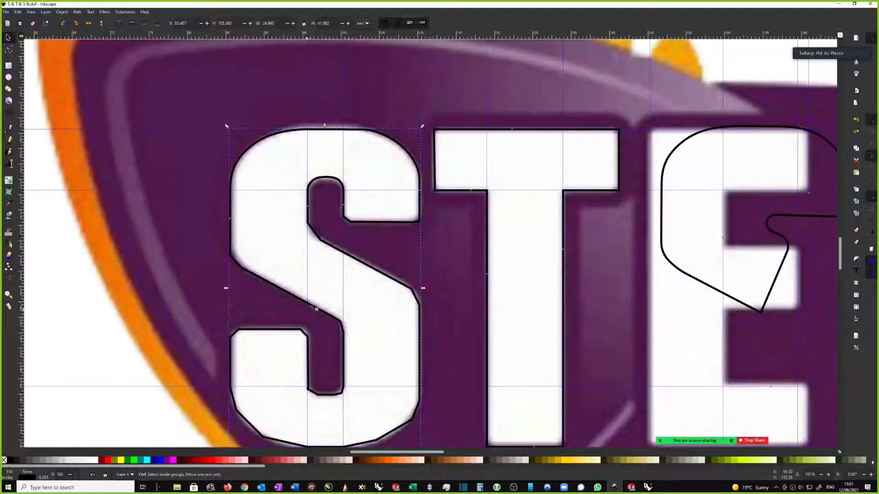
ctrl+scroll(373, 280, down, 2)
ctrl+scroll(587, 271, up, 1)
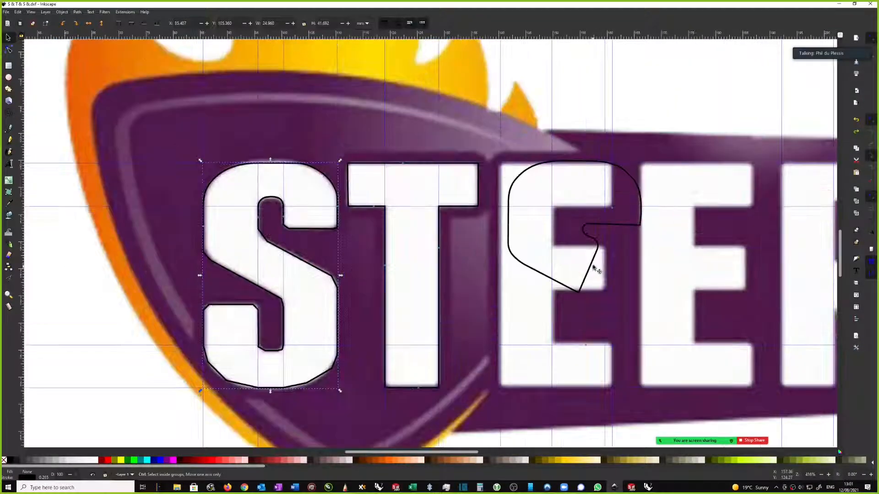
click(590, 269)
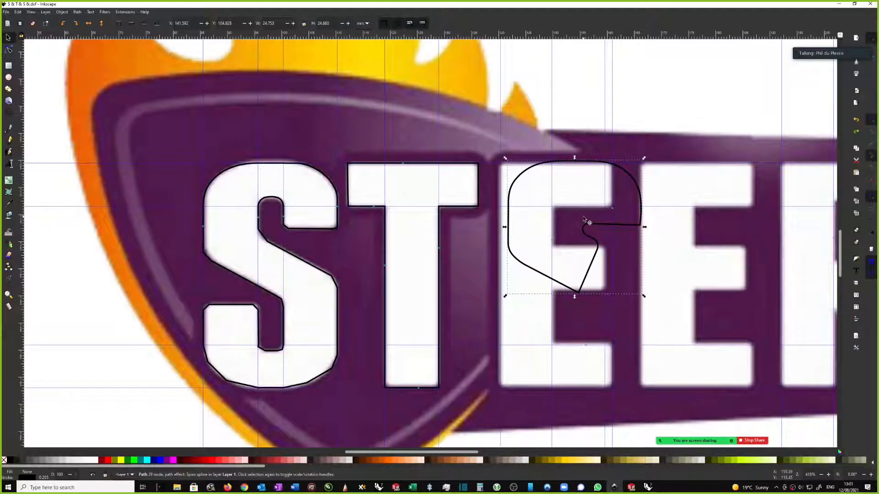
ctrl+scroll(560, 223, down, 1)
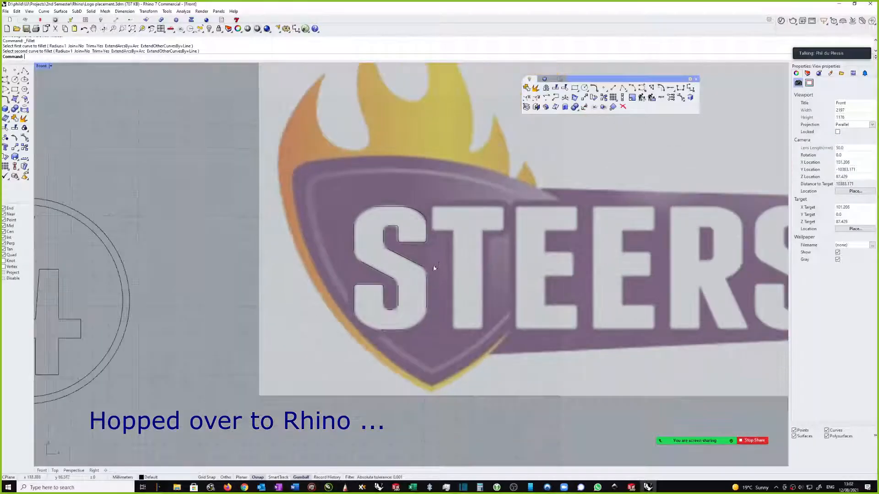
- Switch to Rhino and delete all the existing curves that outline the letter S on the logo
scroll(434, 267, down, 3)
scroll(494, 248, up, 3)
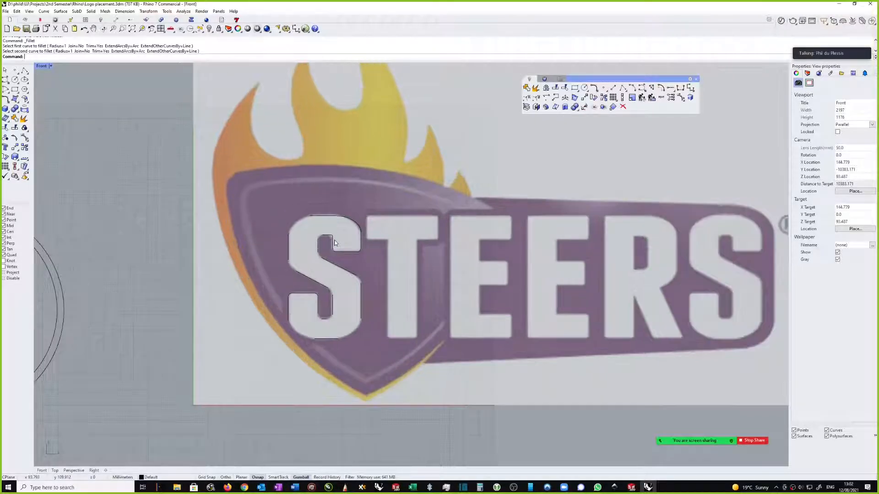
scroll(329, 245, up, 2)
scroll(334, 243, up, 1)
drag(143, 184, 376, 426)
key(Delete)
- Start a polyline tracing the S, running over its angled top and down to the outer lower corner of the upper terminal
scroll(325, 259, up, 1)
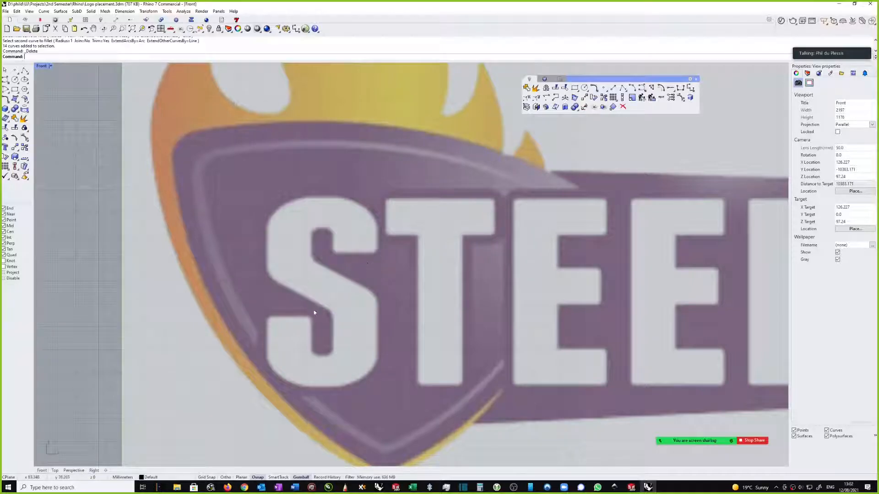
scroll(314, 312, up, 2)
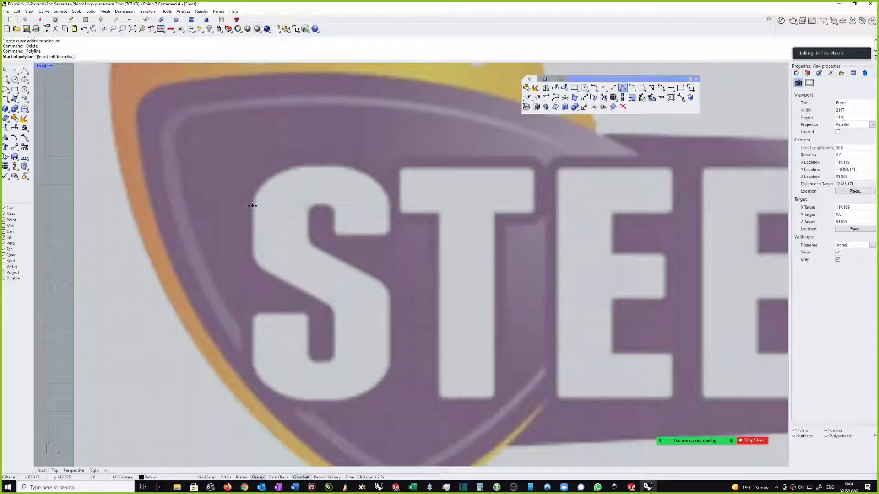
click(253, 205)
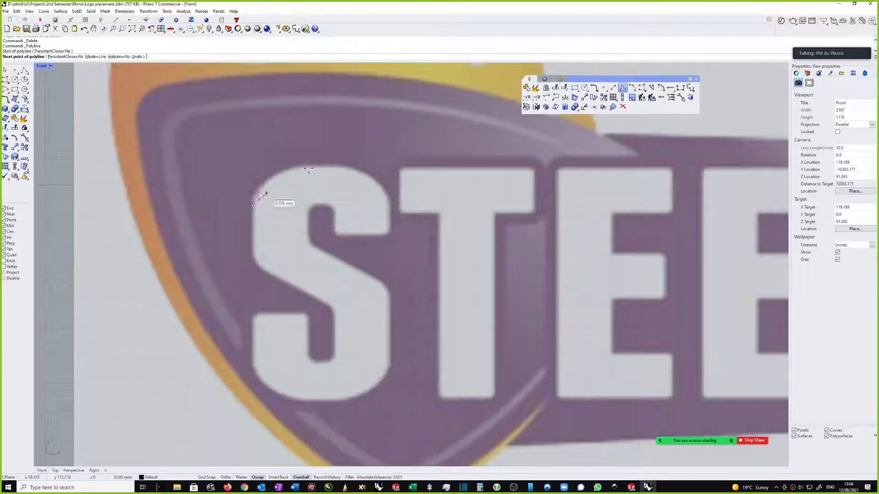
click(296, 167)
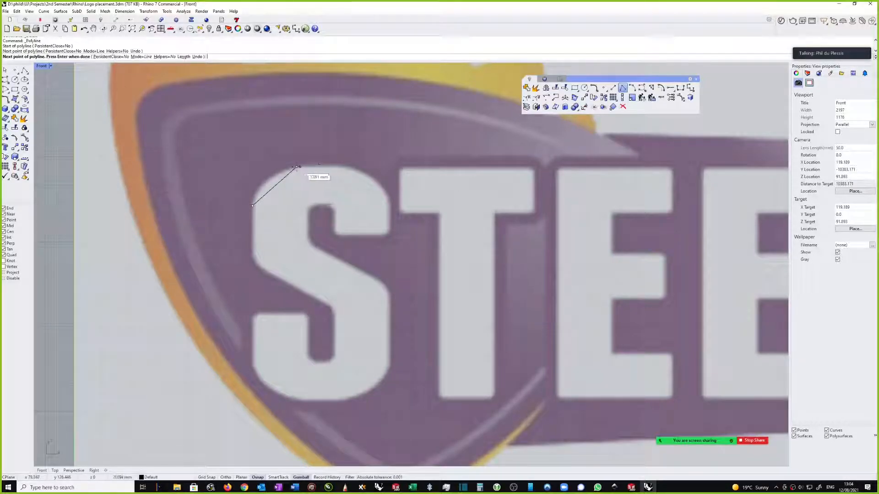
click(342, 166)
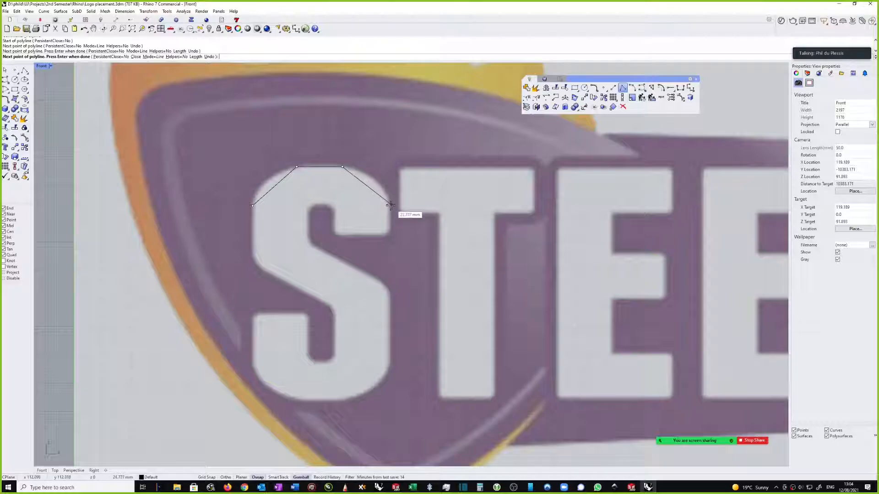
click(387, 199)
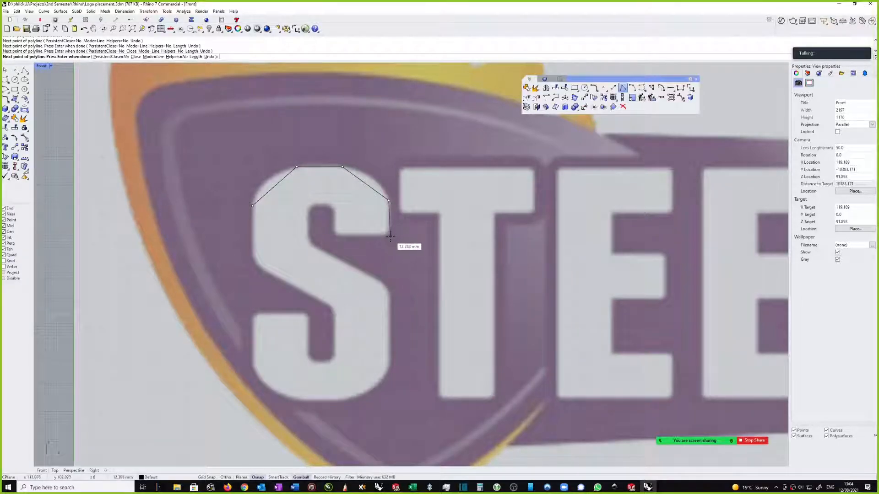
click(389, 237)
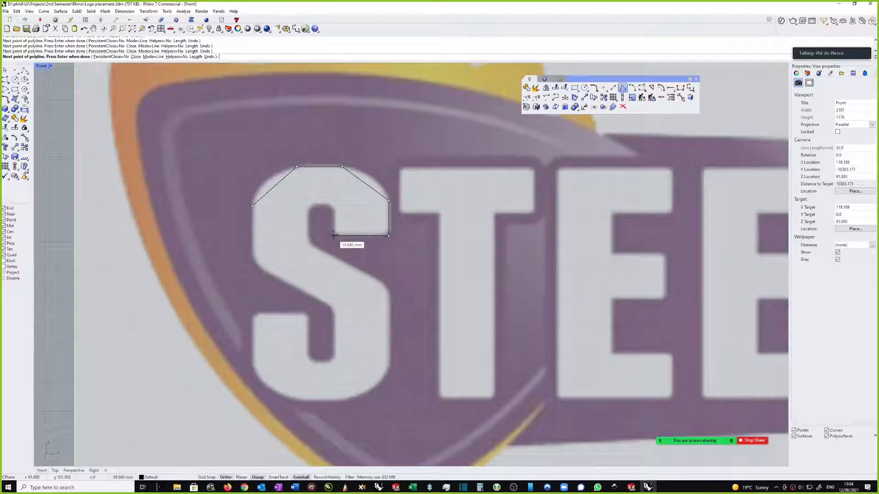
- Continue the polyline along the upper terminal's underside, around the upper inner notch and down the diagonal to the S's outer edge
click(335, 236)
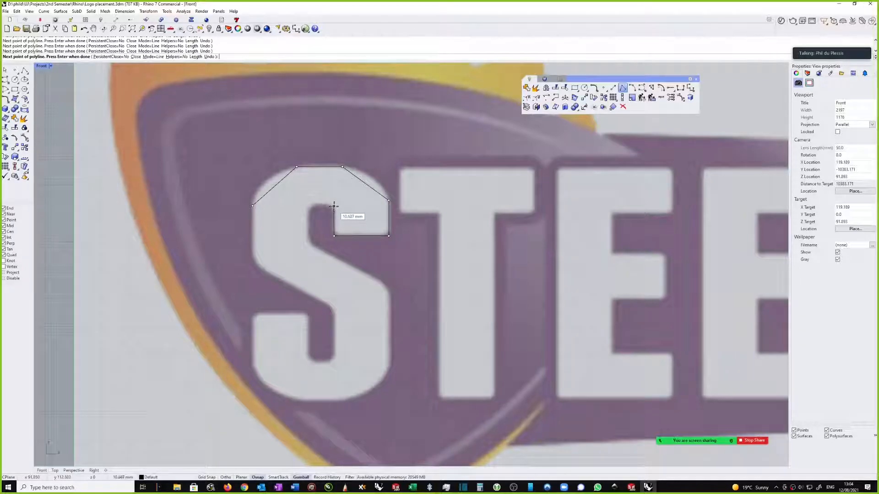
click(334, 206)
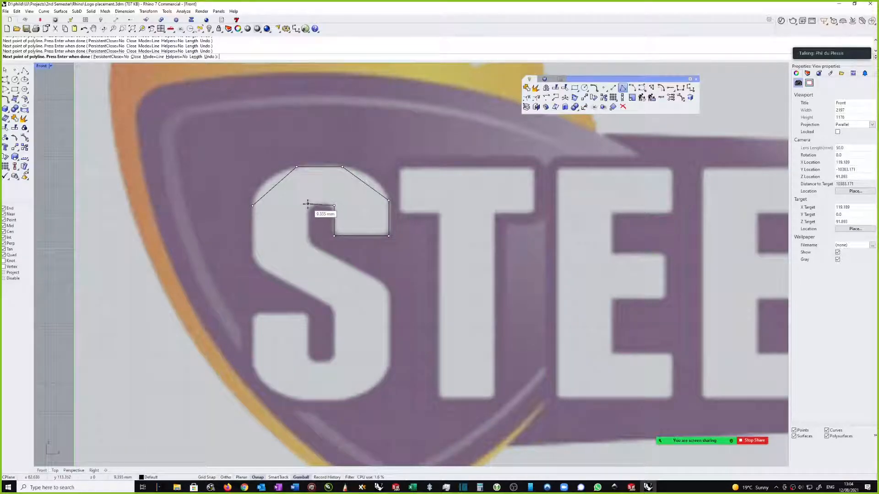
click(307, 205)
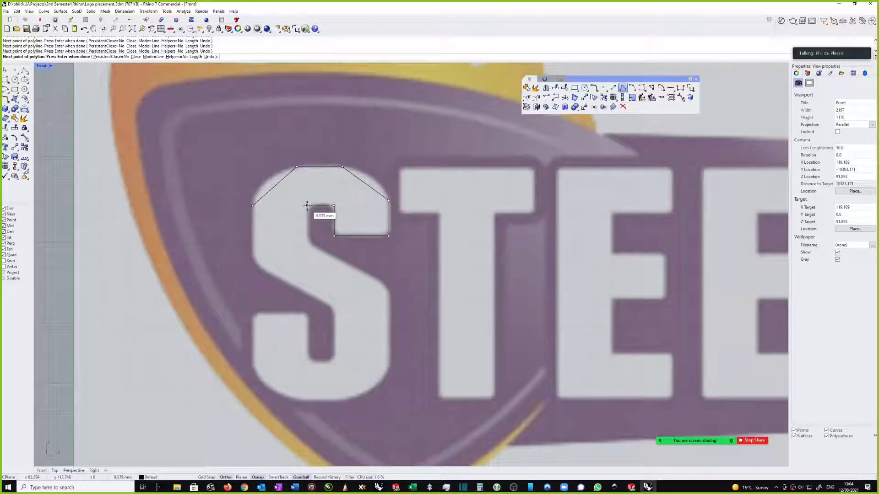
click(307, 241)
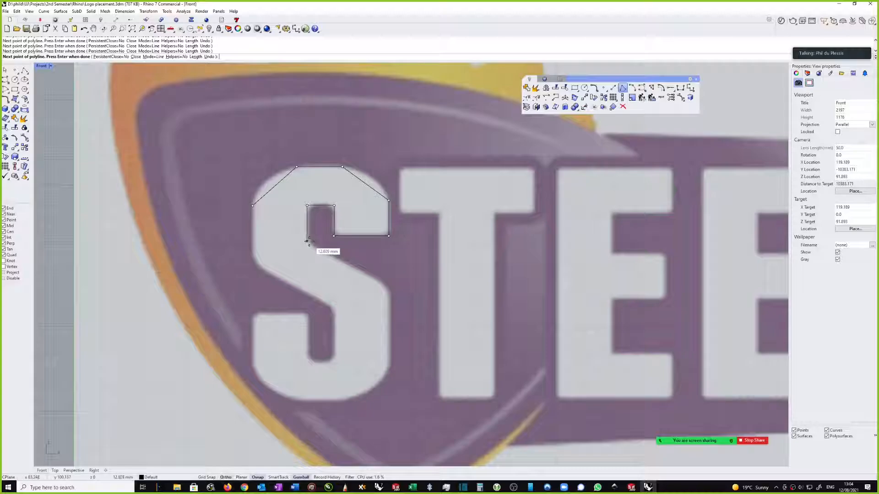
click(390, 288)
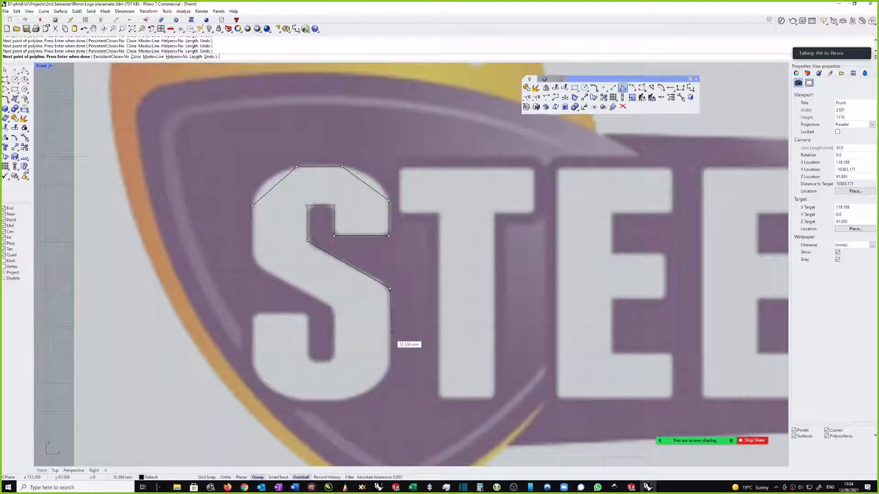
- Continue the polyline down the S's outer edge, around its angled base and up to the outer corner of the lower terminal
click(389, 369)
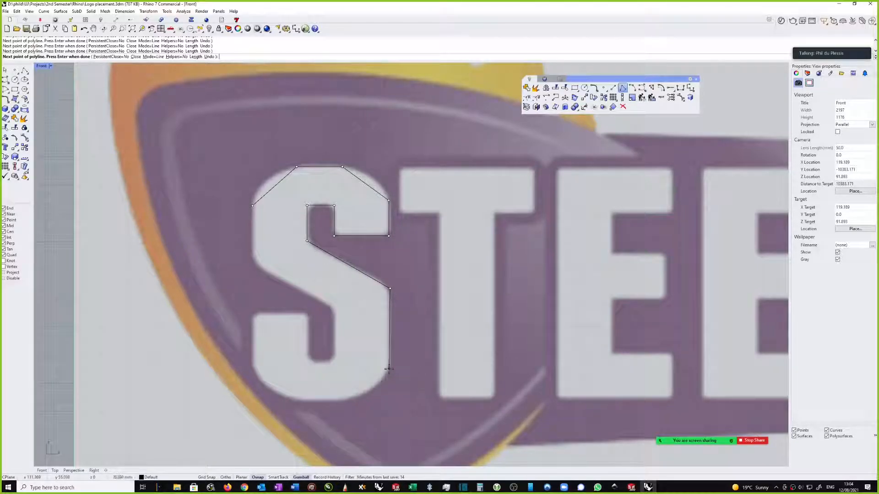
click(344, 400)
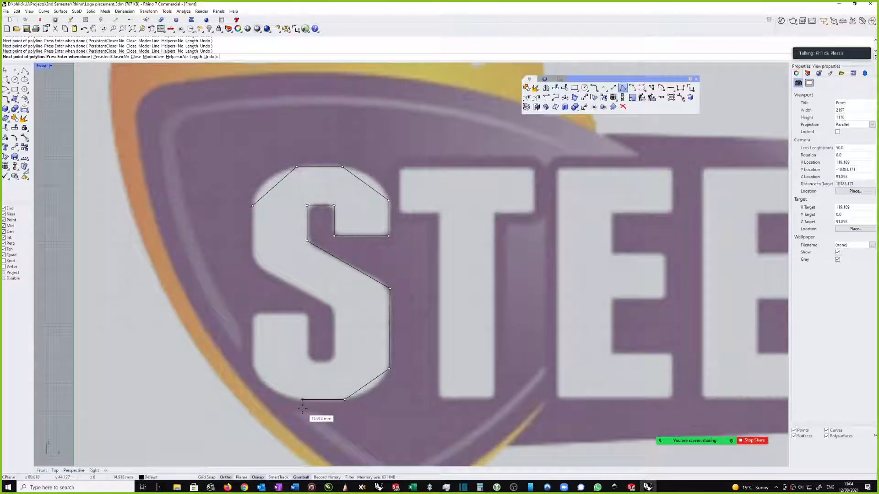
click(301, 399)
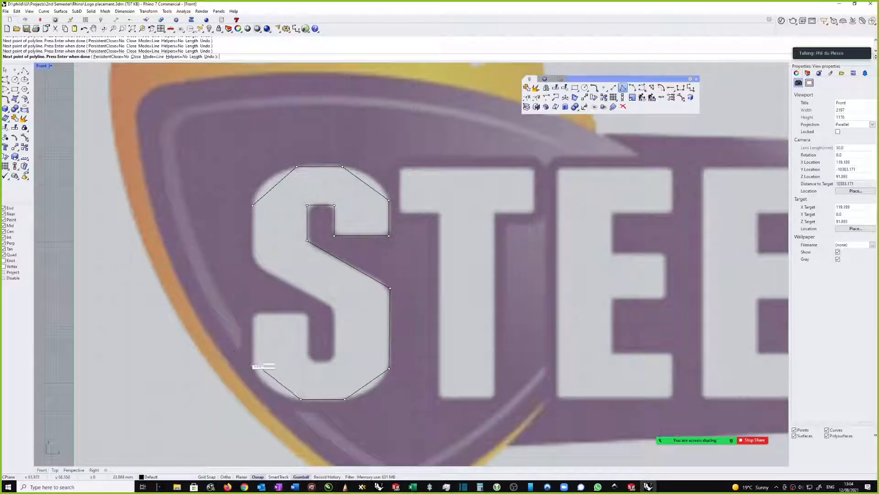
click(253, 365)
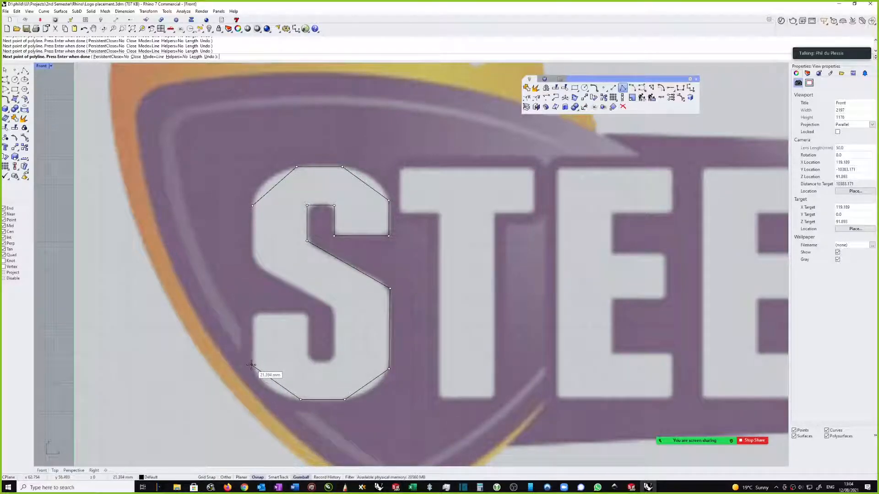
click(252, 312)
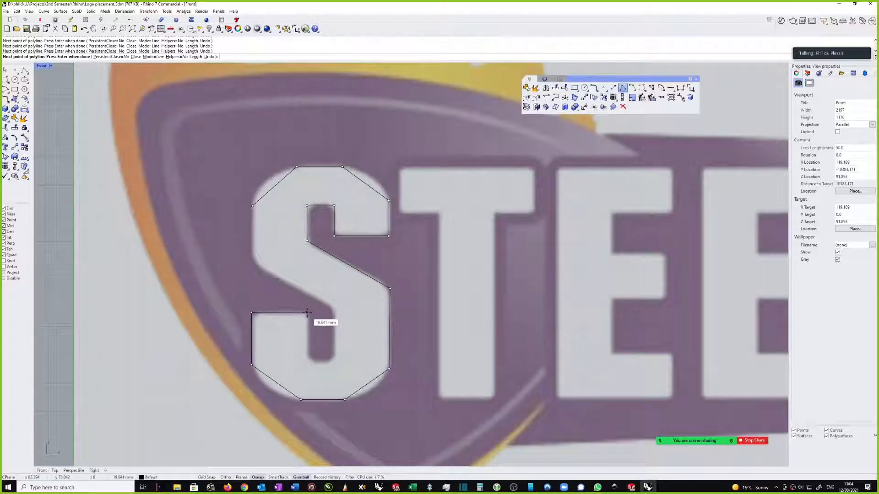
- Trace the lower terminal's upper edge, the lower inner notch and the diagonal, closing the S polyline at its start point
click(307, 312)
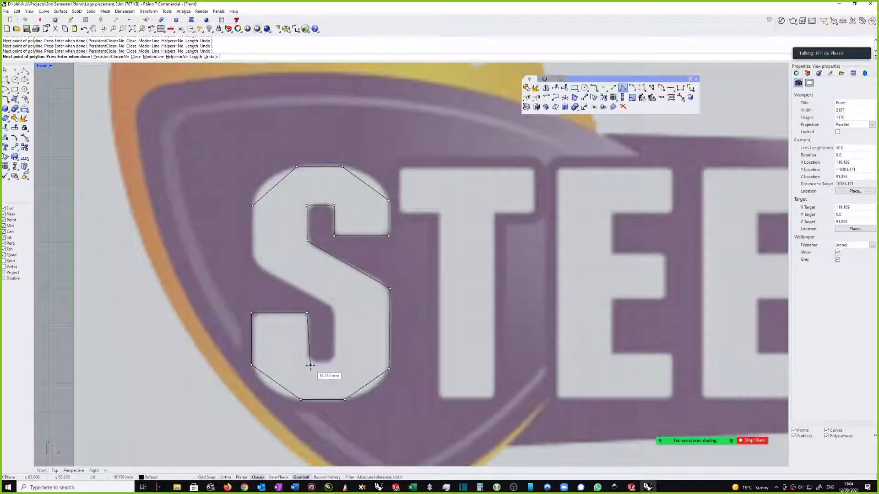
click(307, 363)
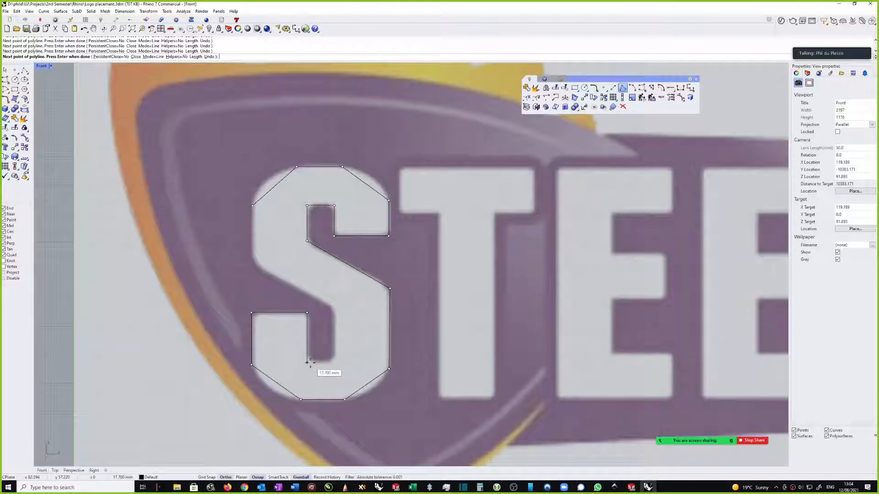
click(335, 363)
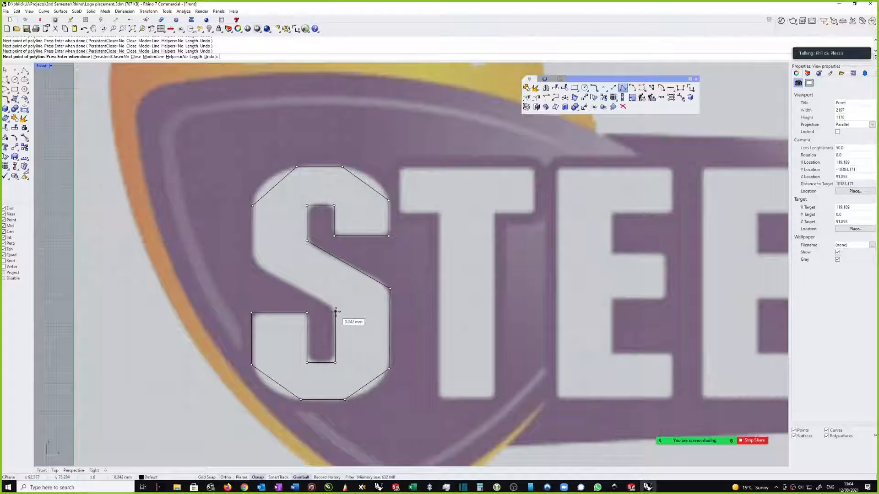
click(336, 312)
click(264, 271)
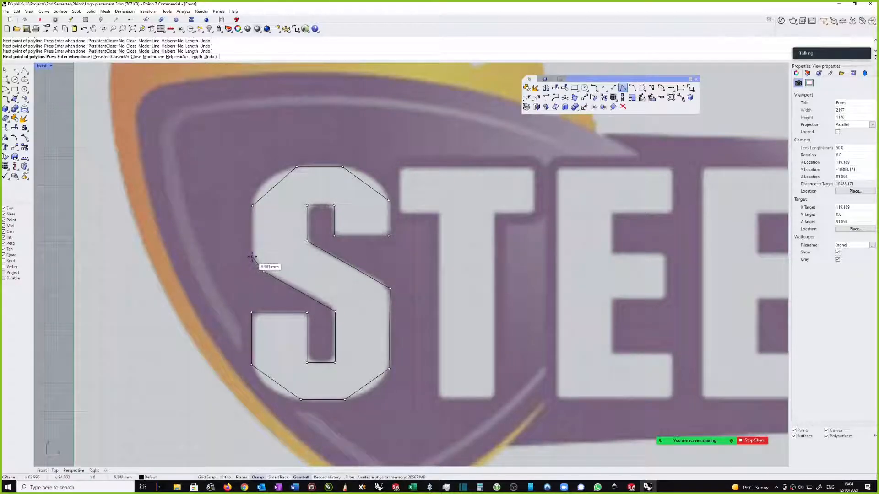
click(252, 254)
click(252, 206)
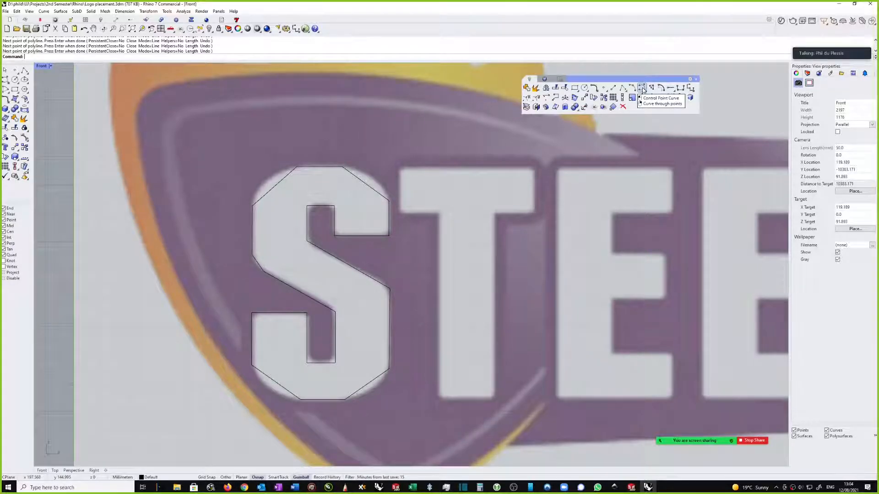
- Switch to Inkscape and set the Pen tool to BSpline mode, working close up on the lower half of the S
click(618, 488)
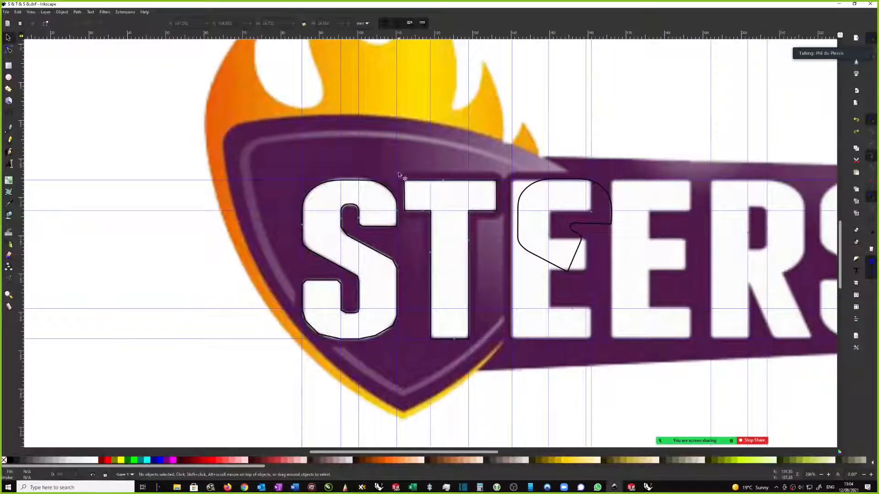
ctrl+scroll(324, 287, up, 4)
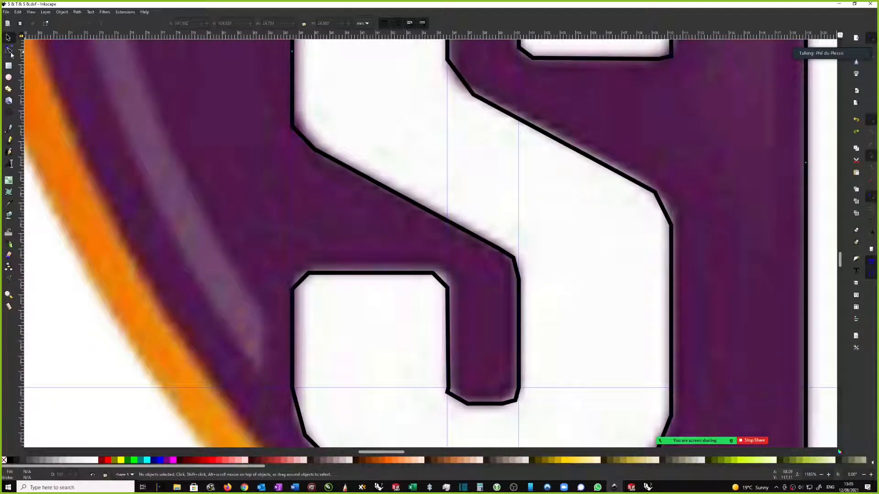
click(10, 130)
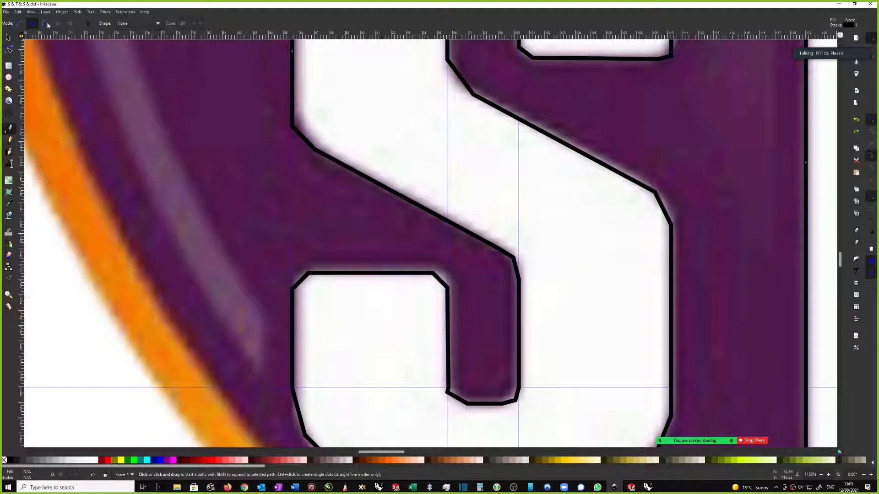
click(19, 25)
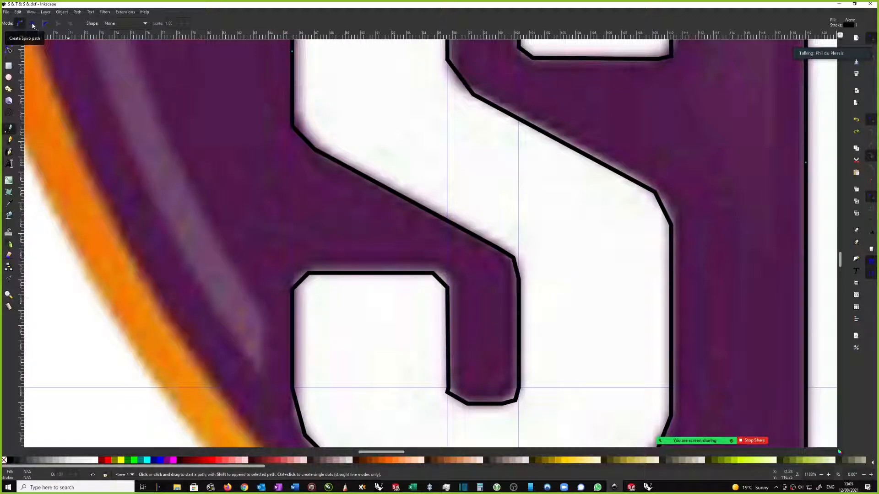
click(32, 26)
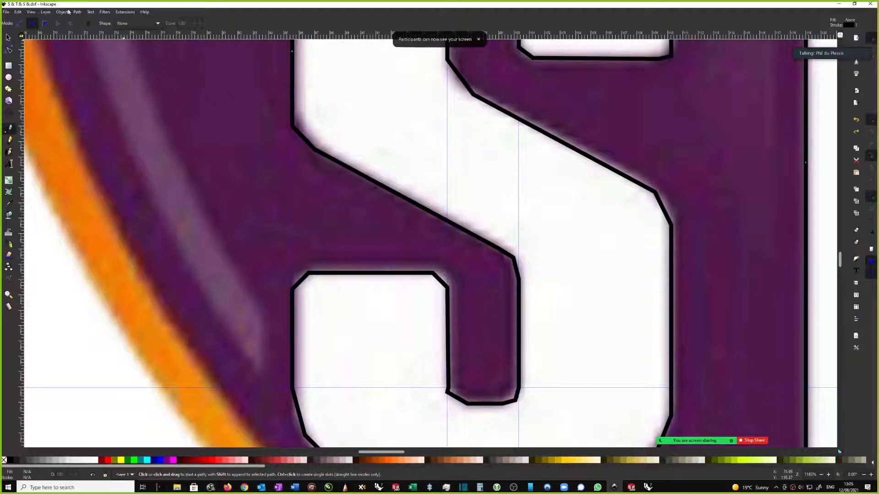
click(45, 24)
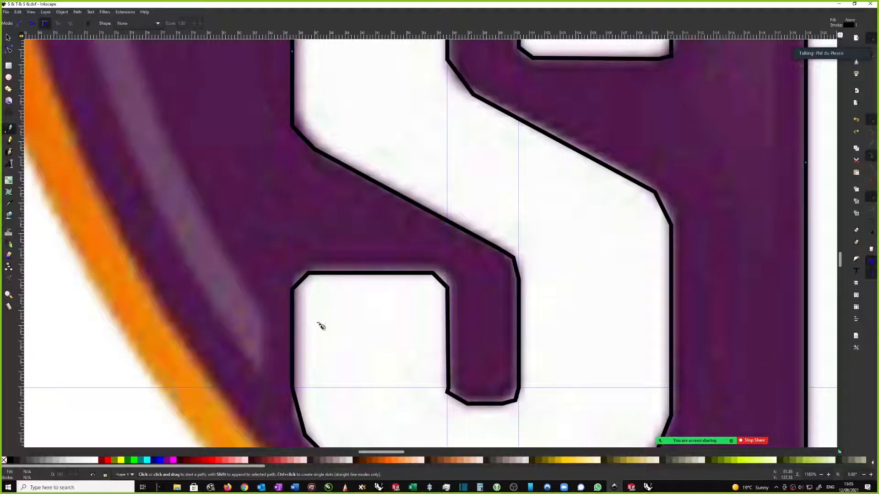
- Draw a short BSpline curve across the outer upper corner of the S's lower terminal, bridging the chamfer's two nodes
click(292, 290)
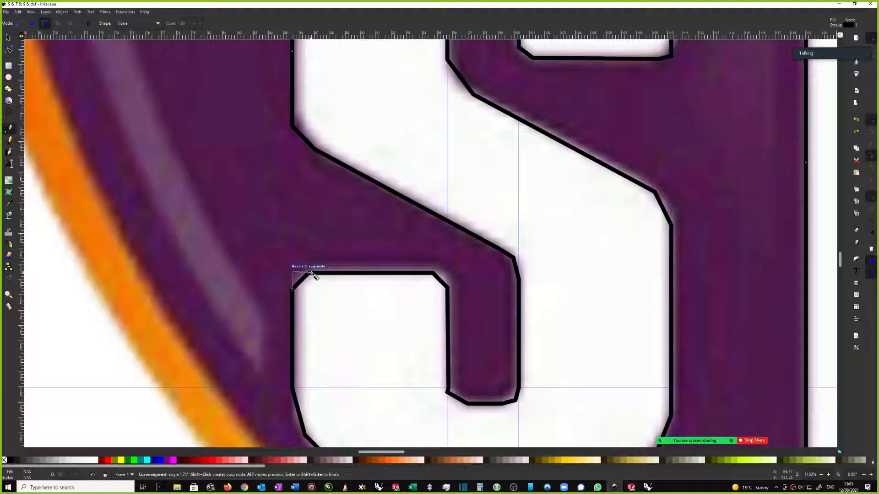
double_click(311, 273)
key(Escape)
scroll(313, 284, up, 3)
key(s)
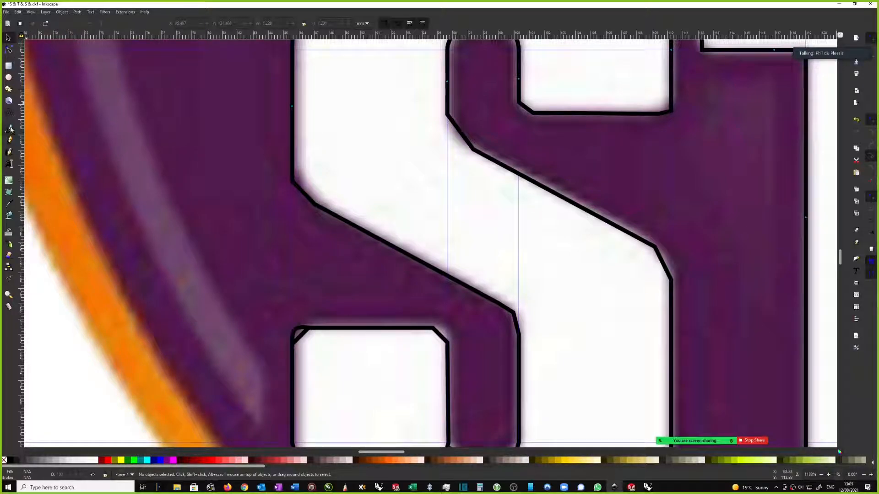
click(10, 128)
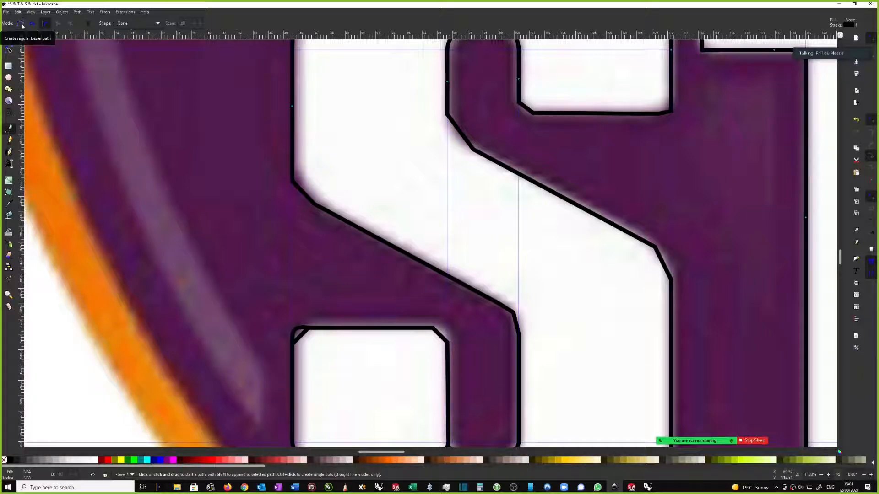
scroll(275, 316, up, 2)
key(s)
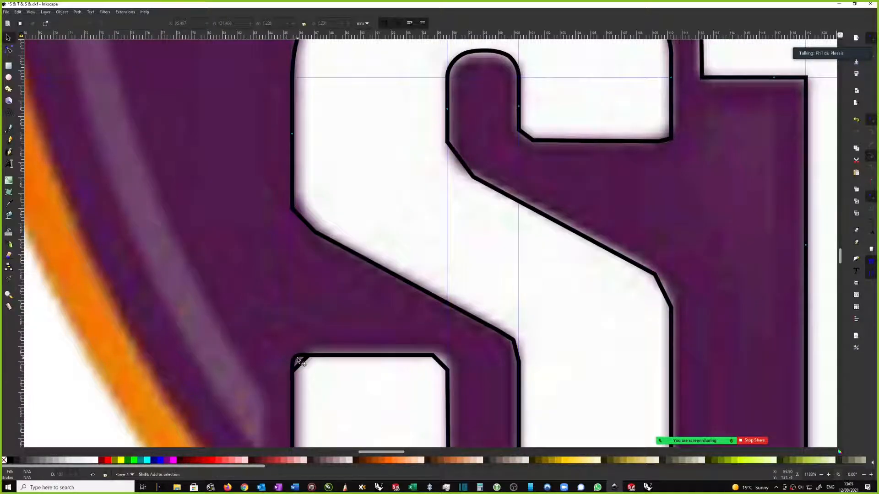
- Edit the nodes of the BSpline corner curve and align its middle node with the terminal's upper edge
click(304, 361)
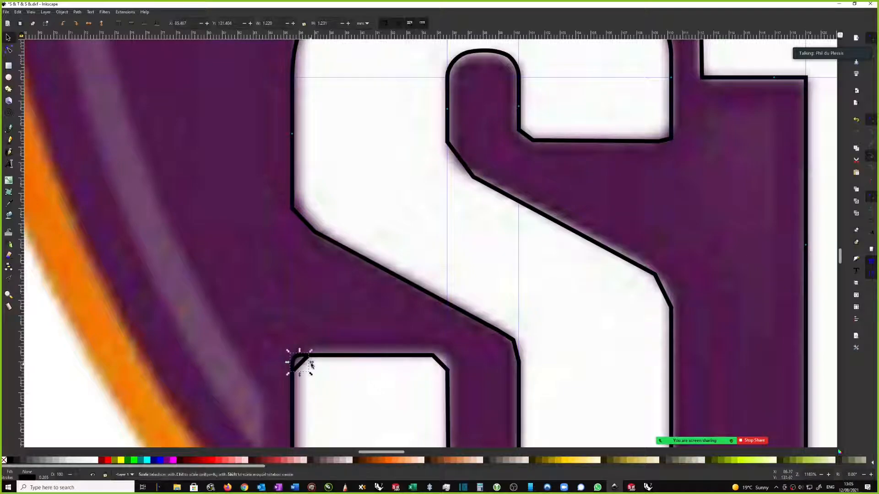
scroll(300, 366, up, 1)
scroll(343, 367, down, 4)
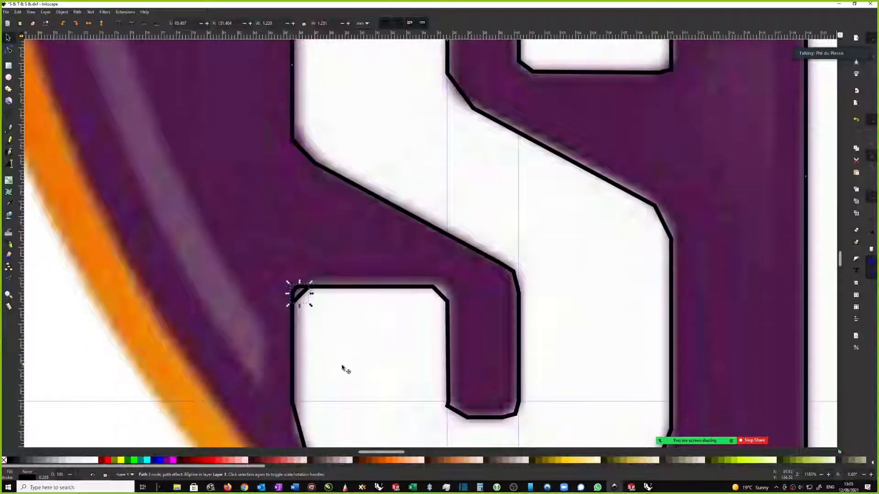
ctrl+scroll(308, 320, up, 3)
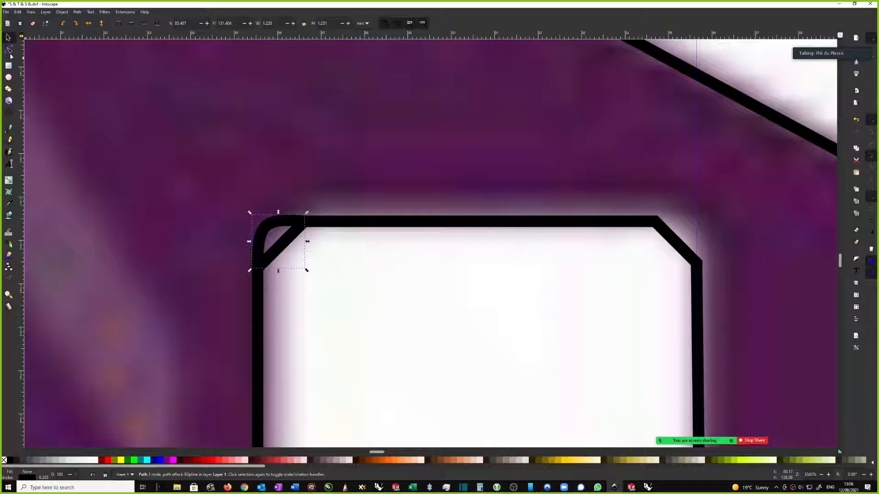
click(8, 50)
scroll(309, 231, up, 2)
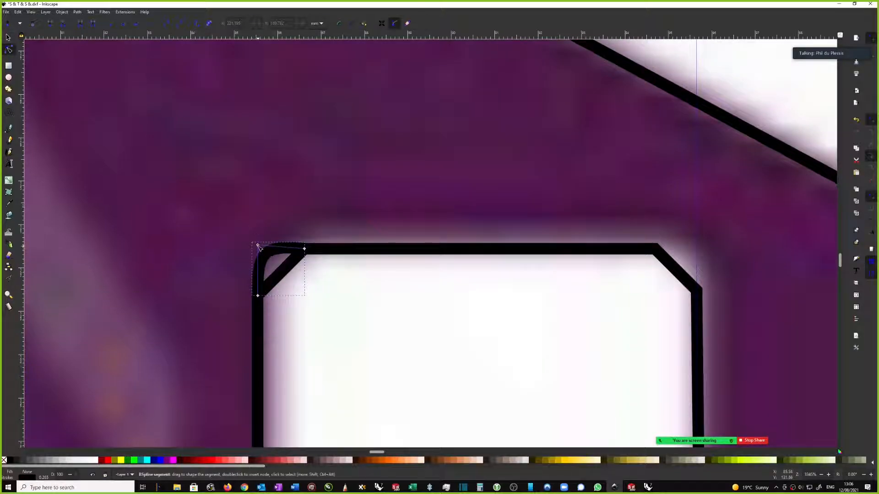
drag(258, 246, 258, 249)
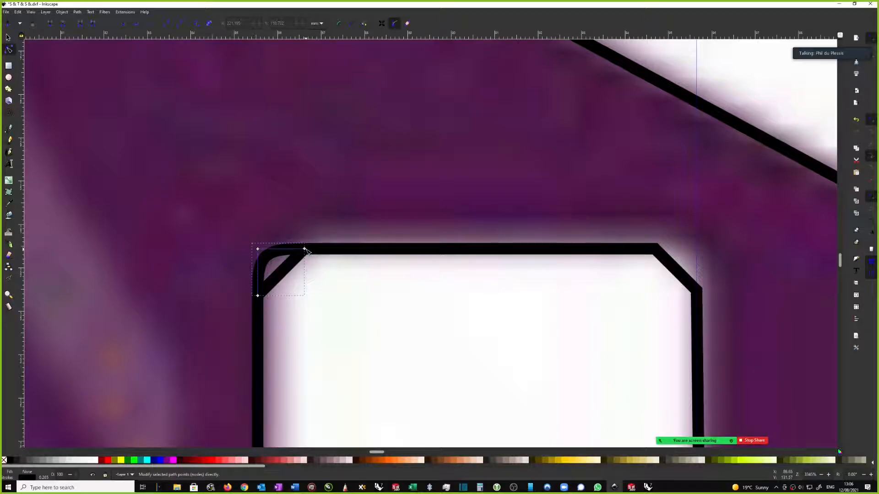
key(Escape)
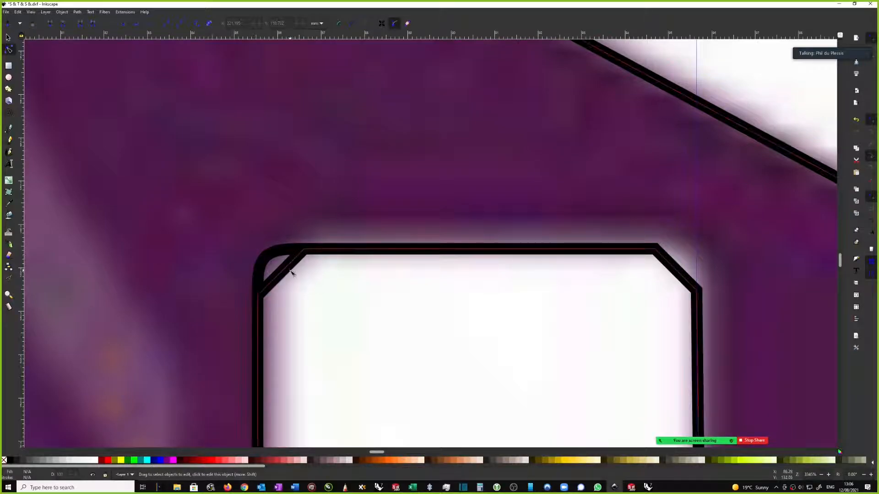
- Delete the two chamfer nodes at the lower terminal's outer upper corner from the S outline
click(296, 270)
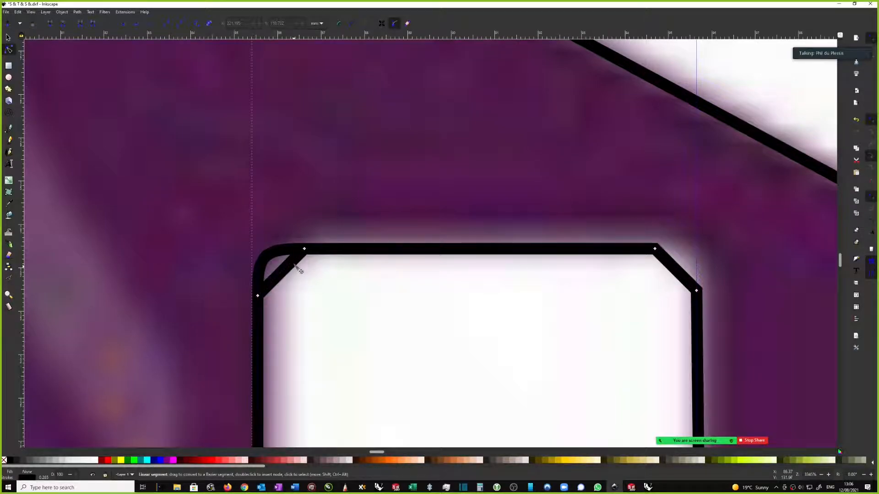
click(295, 266)
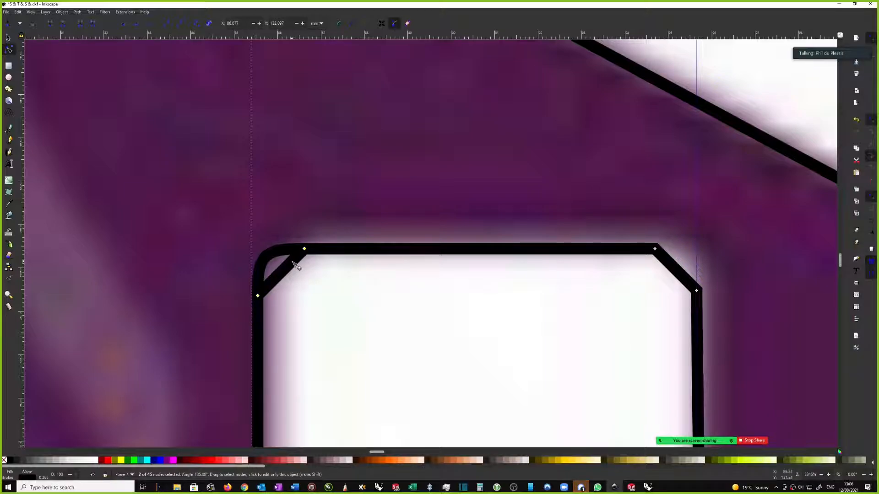
key(Delete)
scroll(348, 270, down, 5)
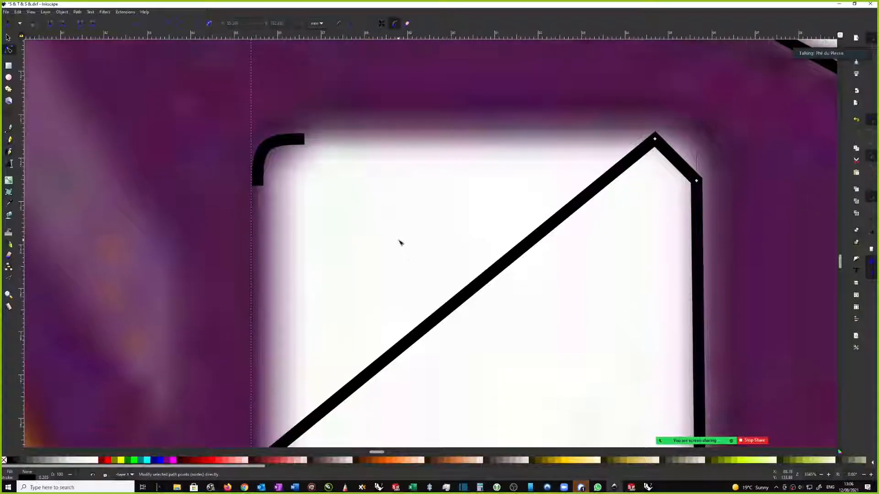
click(655, 139)
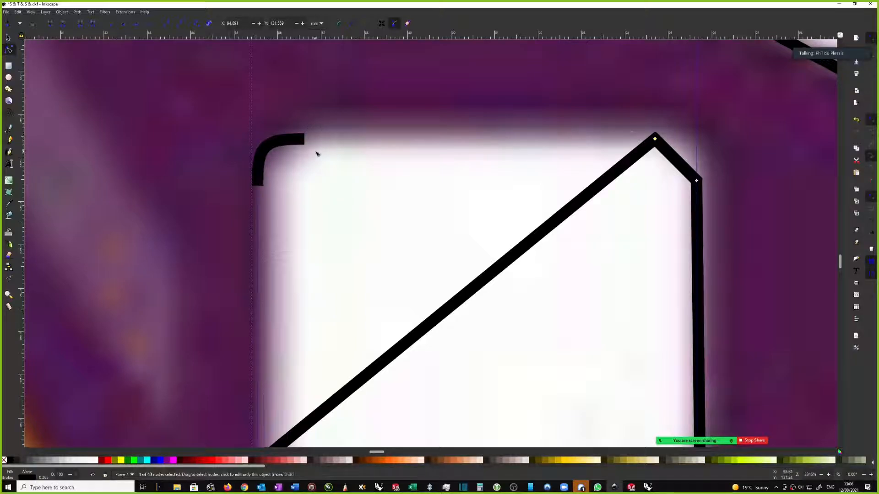
- Switch to Rhino and trace the S's upper outer corner with a four-point, degree 3 control point curve
click(839, 4)
scroll(276, 174, up, 4)
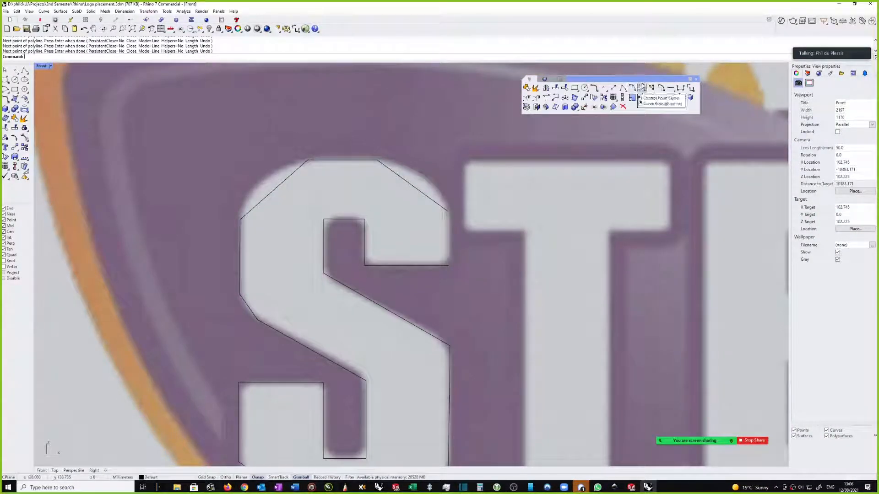
click(644, 89)
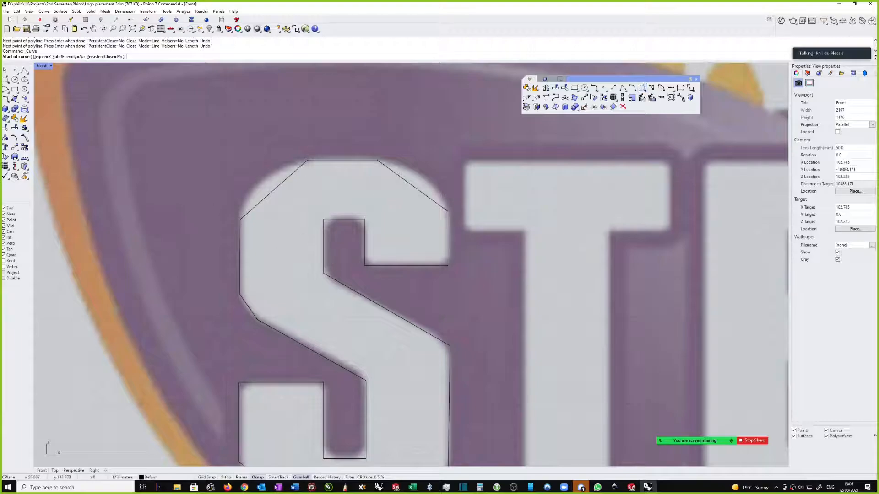
click(241, 218)
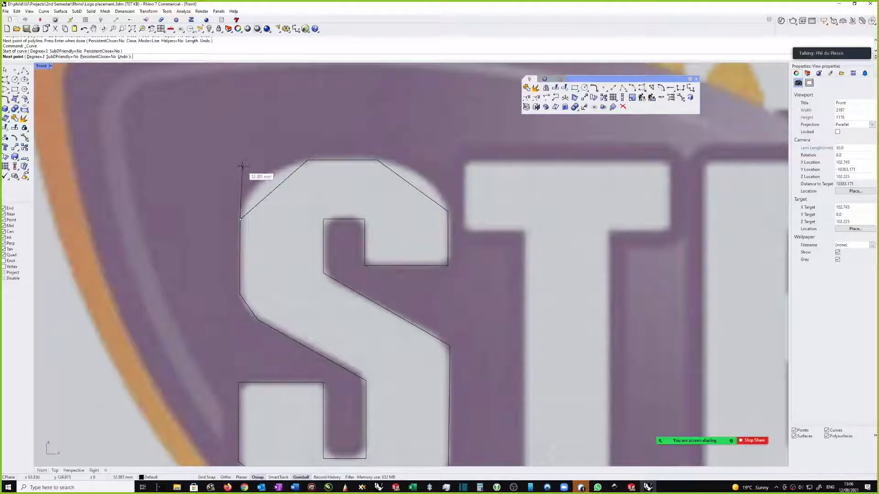
key(shift)
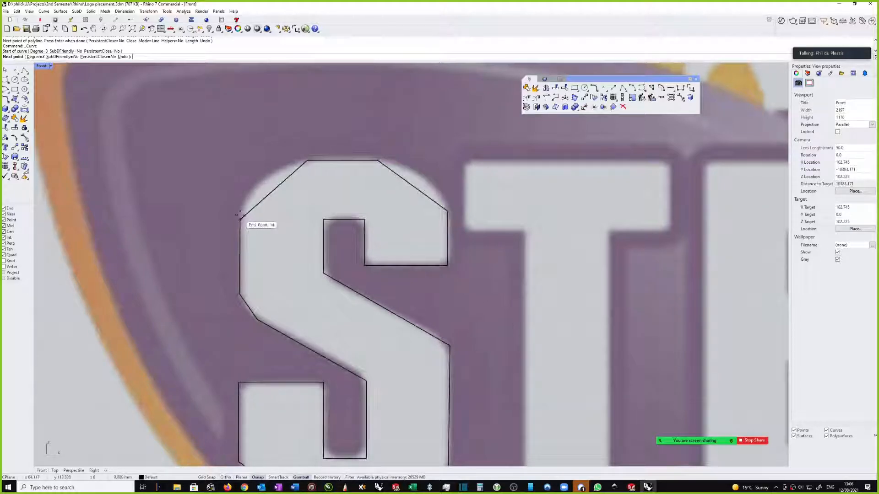
click(240, 179)
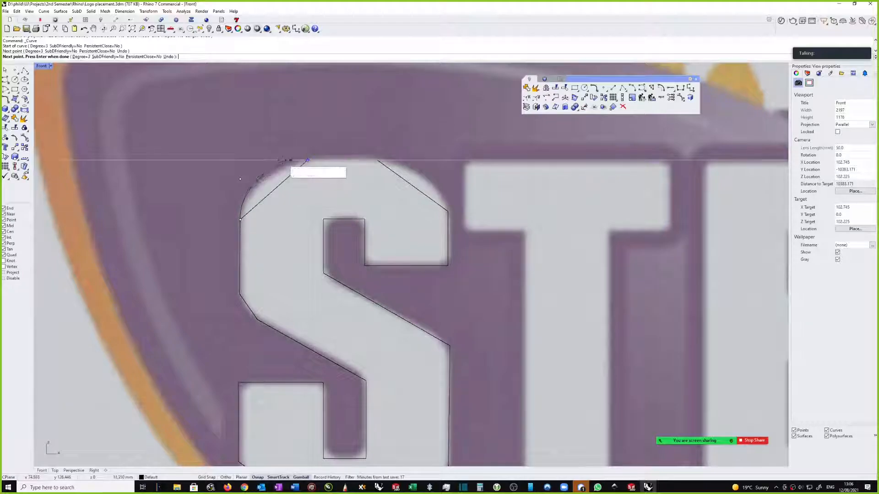
click(274, 160)
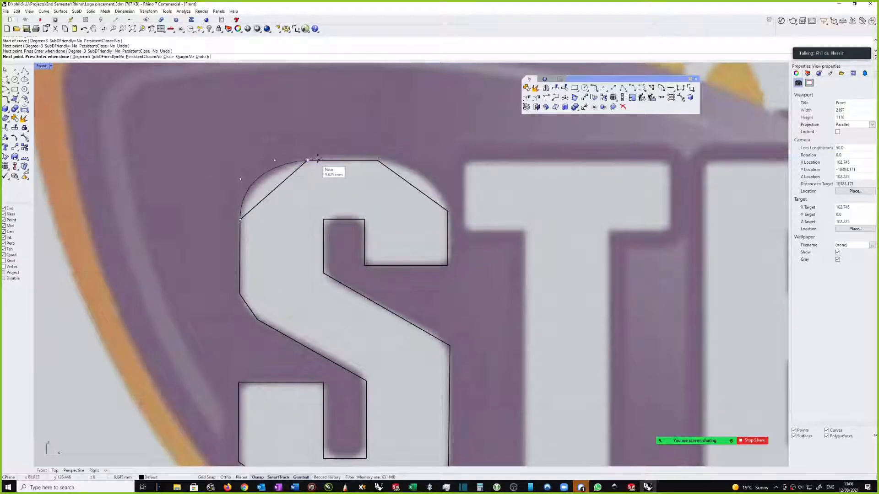
click(310, 160)
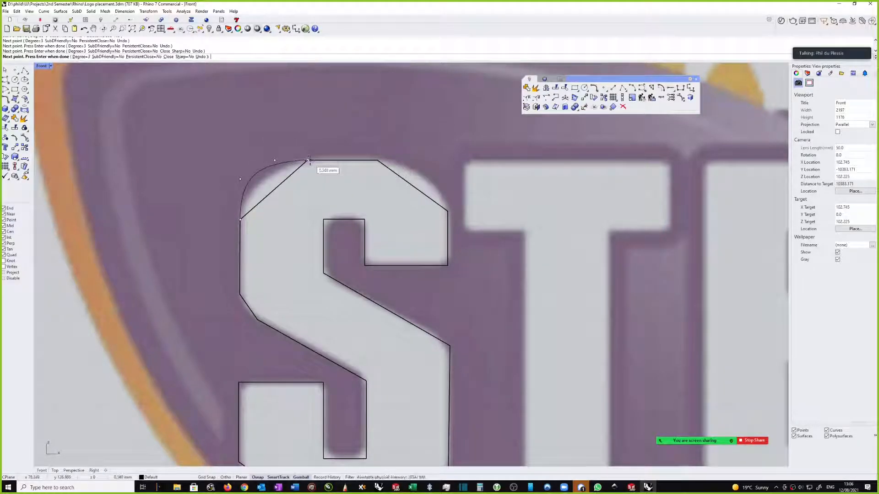
key(Return)
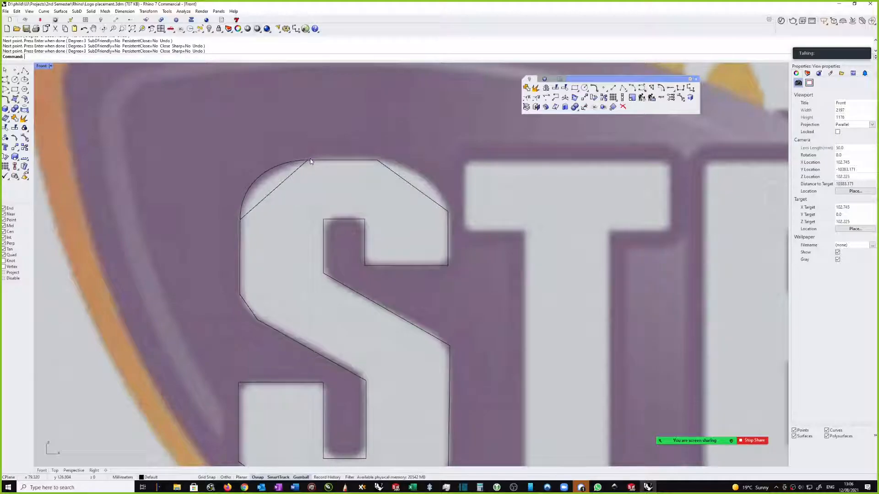
- Select the corner curve's two control points that lie along the S's top edge
click(285, 166)
scroll(273, 161, up, 2)
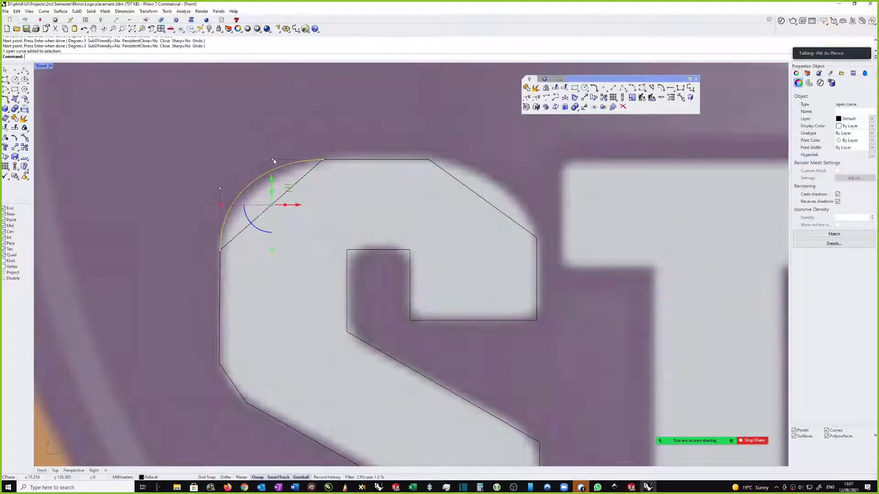
click(273, 160)
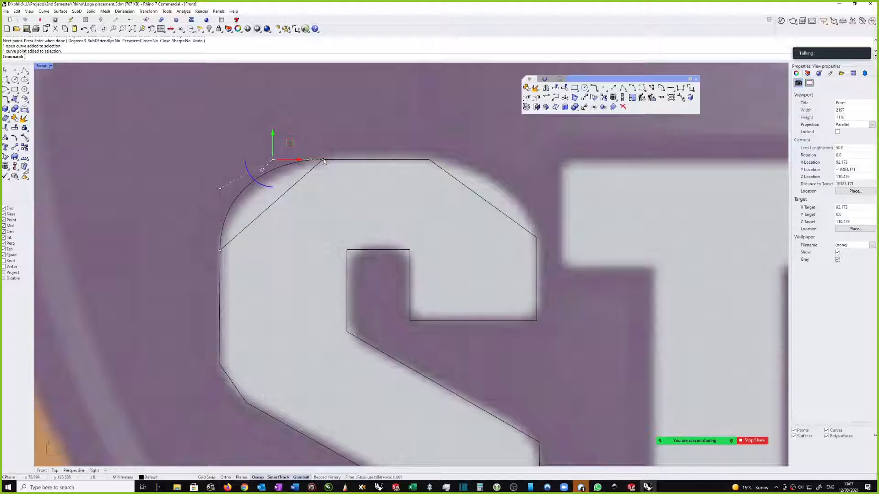
shift+click(323, 160)
scroll(288, 161, up, 1)
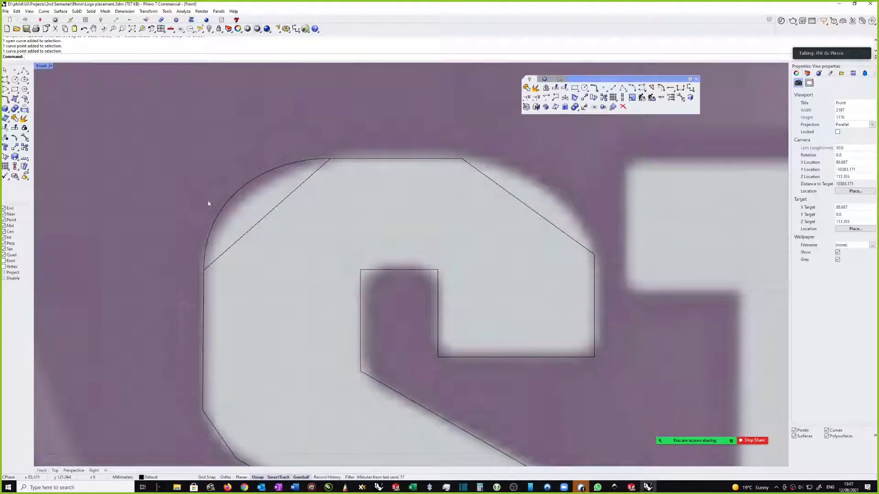
- Select the corner curve's two control points along the S's outer side edge and relocate the gumball to the curve's lower endpoint
click(221, 212)
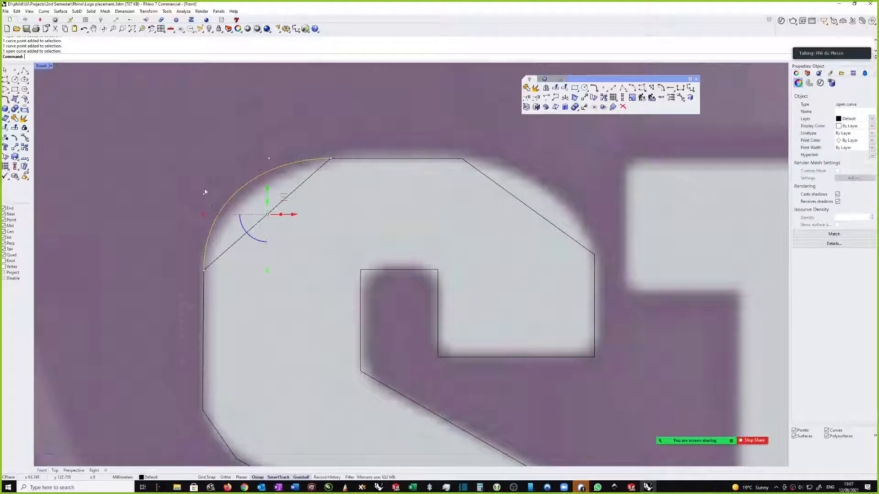
click(204, 194)
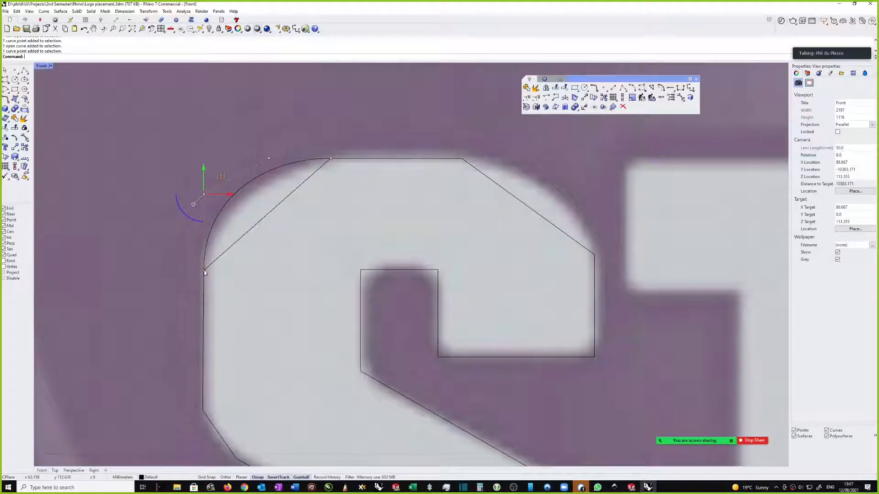
shift+click(204, 271)
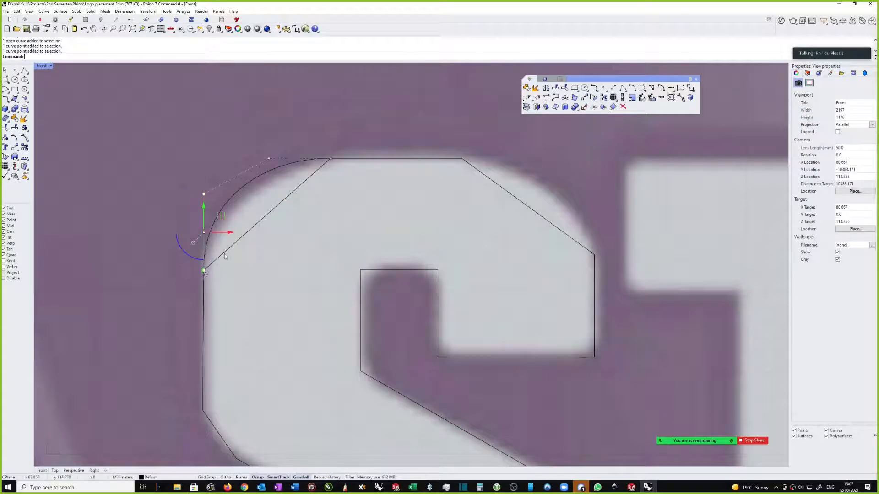
middle_click(271, 267)
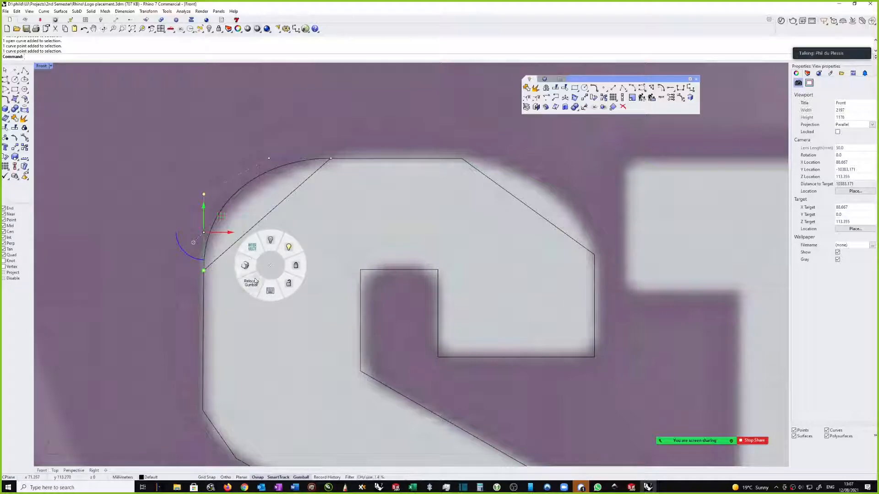
click(255, 281)
click(203, 271)
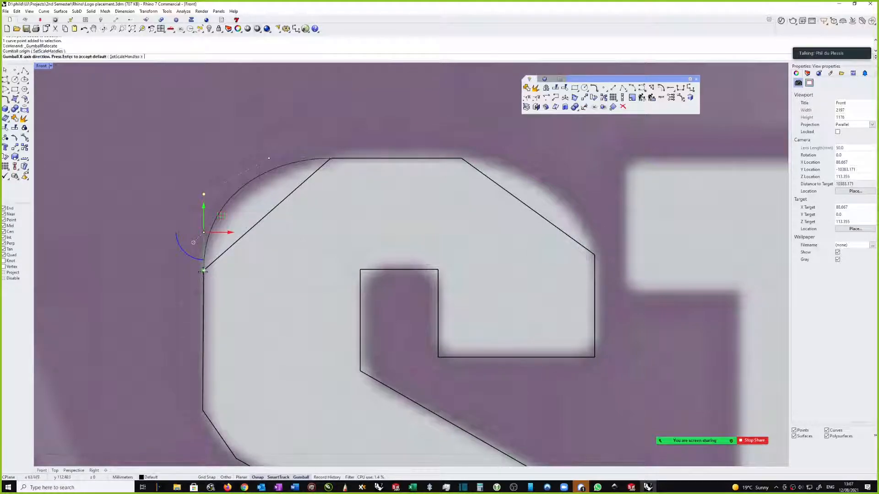
key(Return)
scroll(205, 269, up, 5)
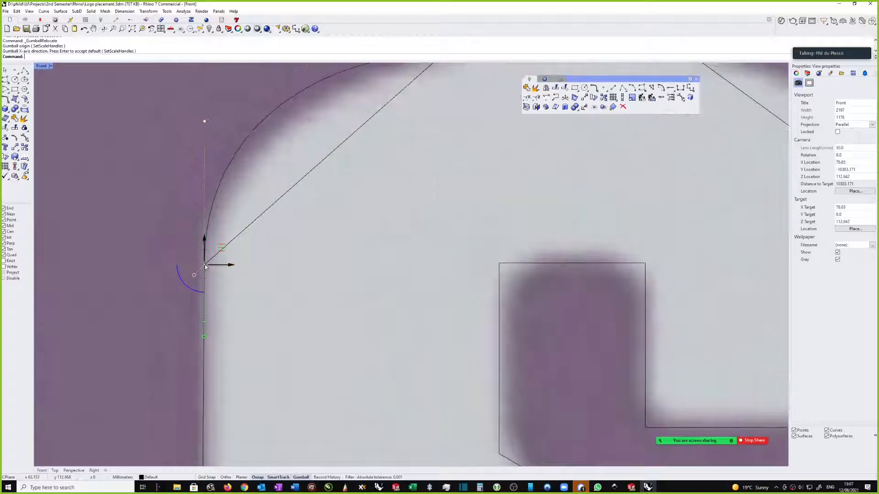
scroll(207, 303, down, 4)
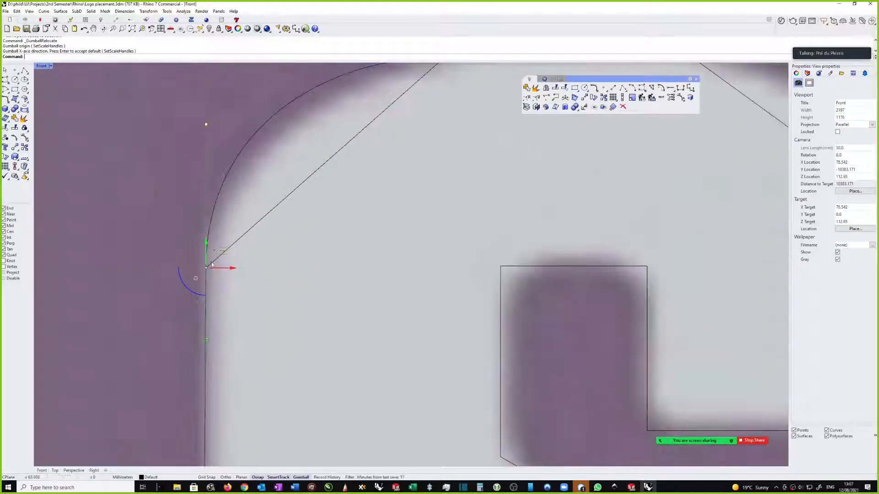
scroll(244, 127, down, 1)
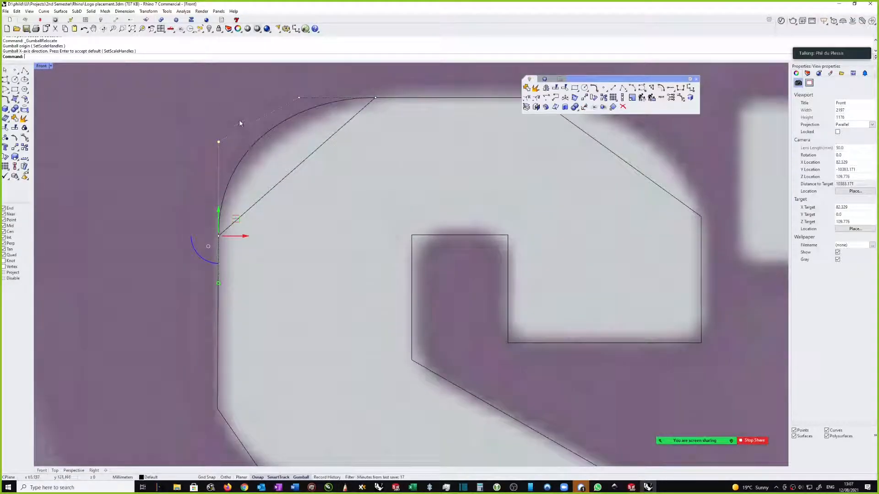
- Move the upper-left corner curve's two middle control points along the S's edges toward the curve's endpoints to fit the logo's rounding
click(239, 120)
click(264, 136)
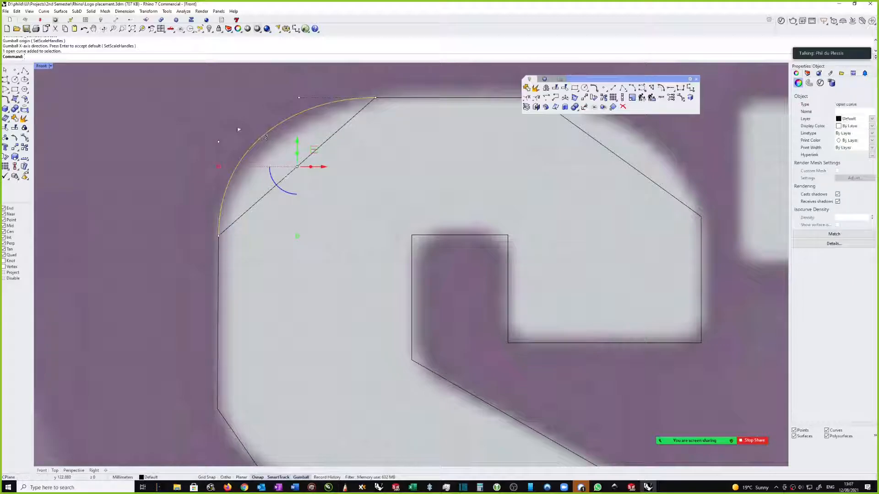
click(219, 142)
drag(219, 119, 219, 137)
click(299, 98)
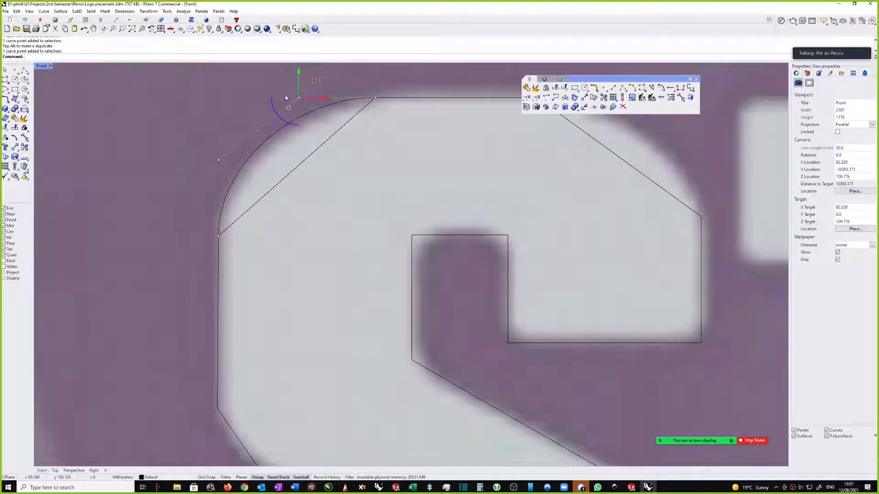
drag(326, 98, 329, 99)
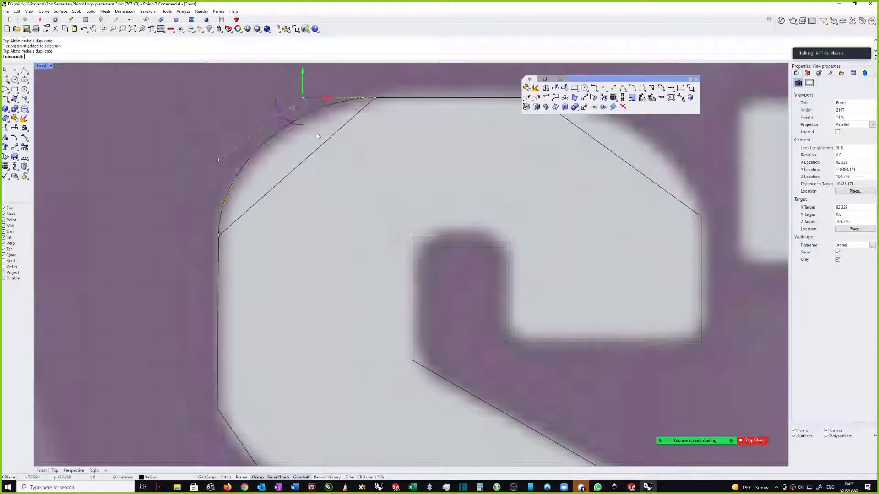
key(Escape)
key(Escape)
- Trace the S's upper-right corner with a four-point, degree 3 control point curve between the chamfer's endpoints
scroll(309, 156, down, 2)
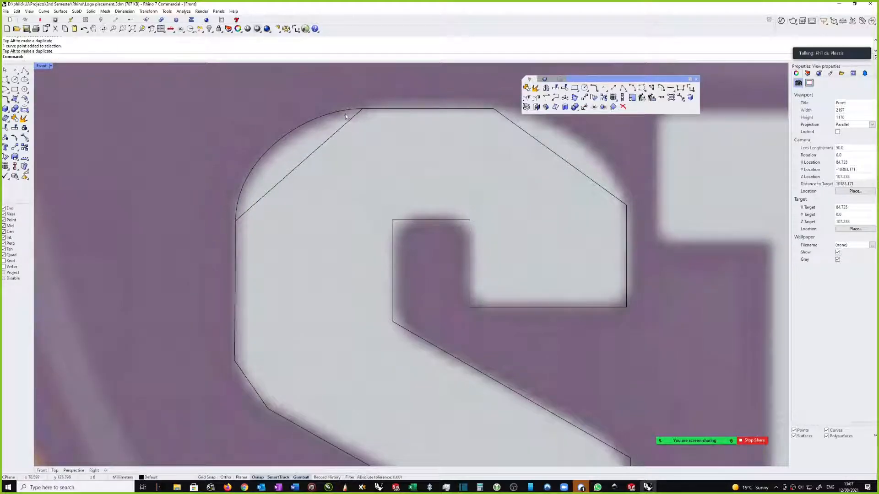
scroll(346, 117, down, 2)
scroll(410, 116, up, 2)
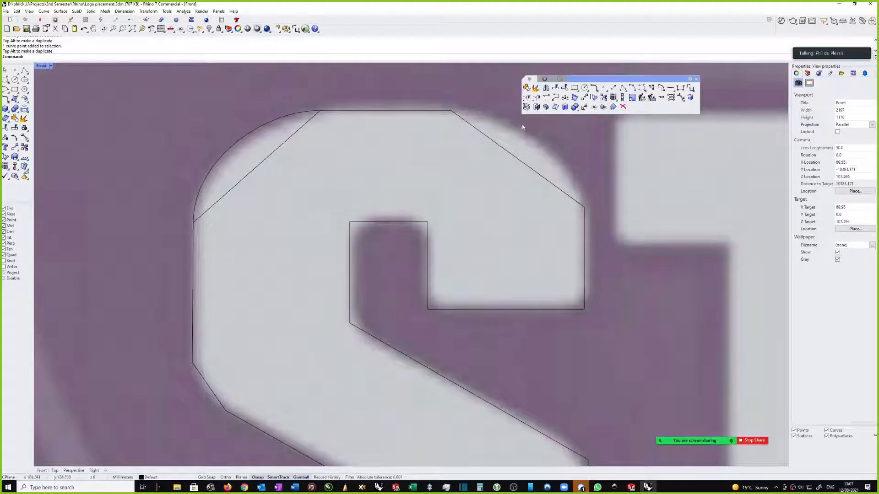
click(642, 87)
click(451, 110)
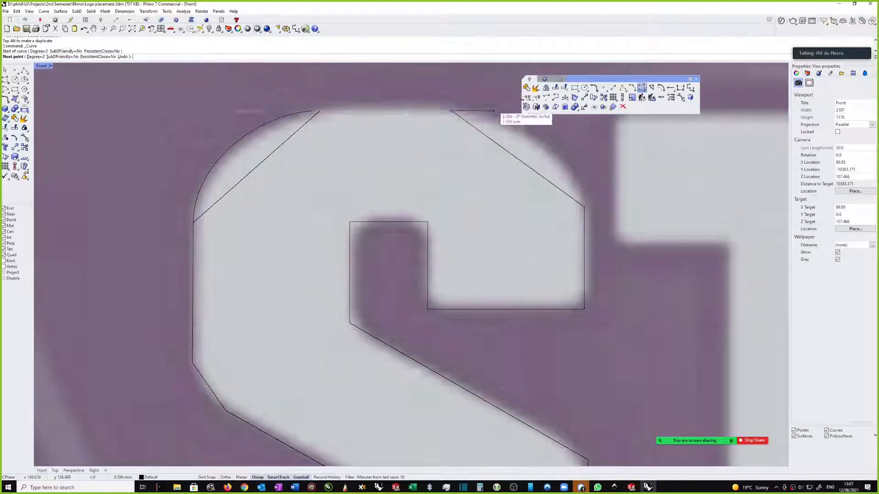
click(502, 111)
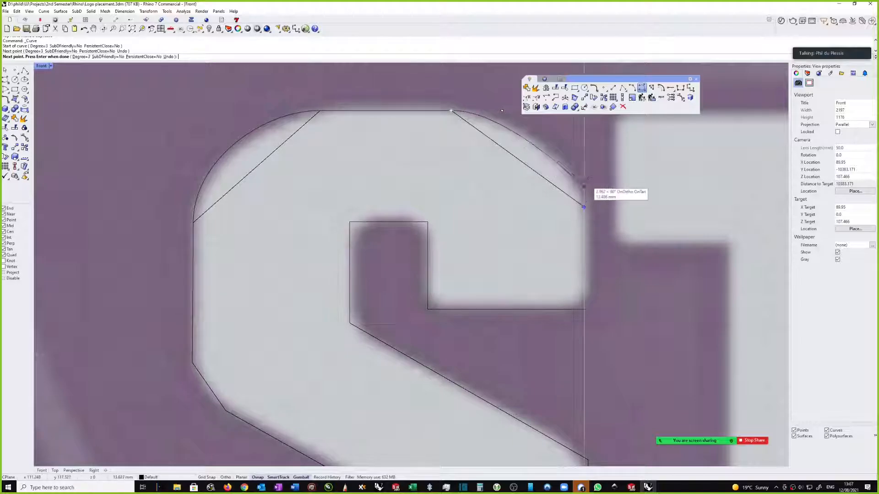
click(584, 166)
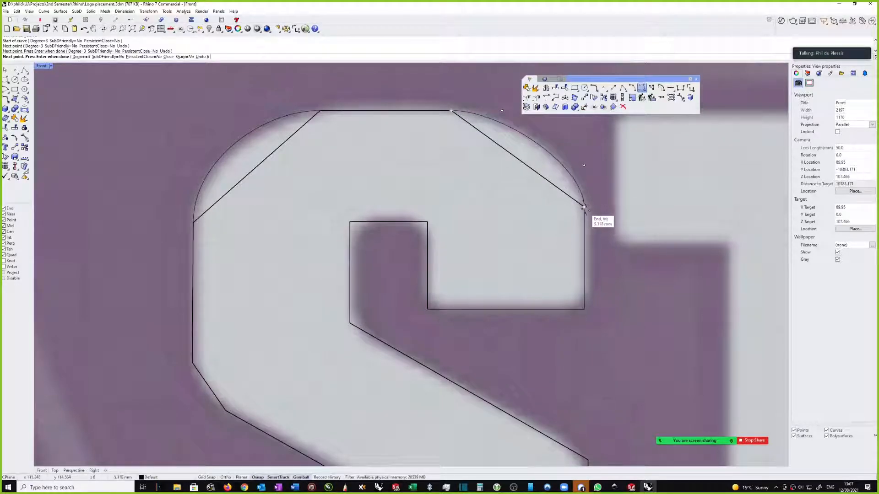
click(584, 207)
key(Return)
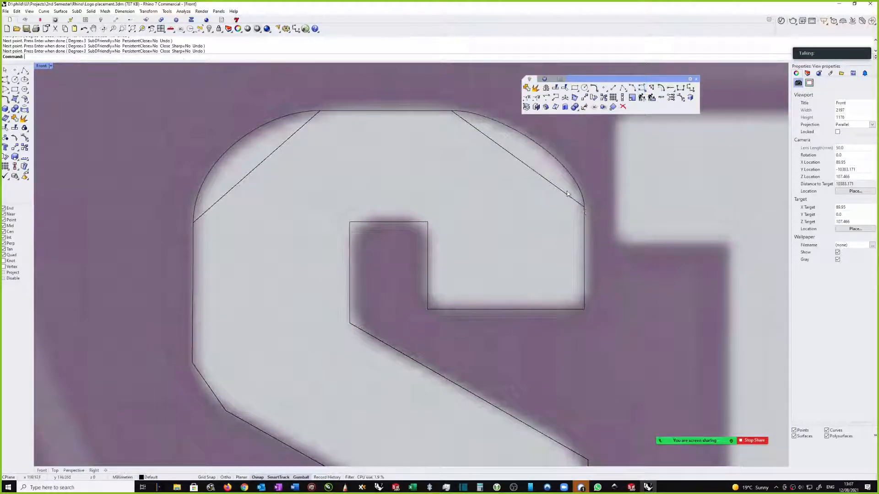
click(562, 193)
scroll(566, 228, down, 1)
click(562, 246)
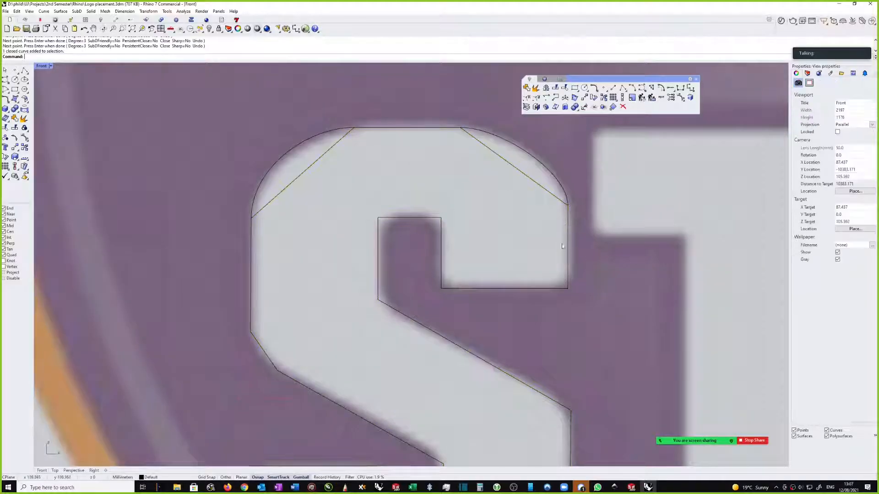
- Trace the S's lower-right corner with a four-point, degree 3 control point curve starting at the bottom edge's right end
scroll(485, 151, down, 2)
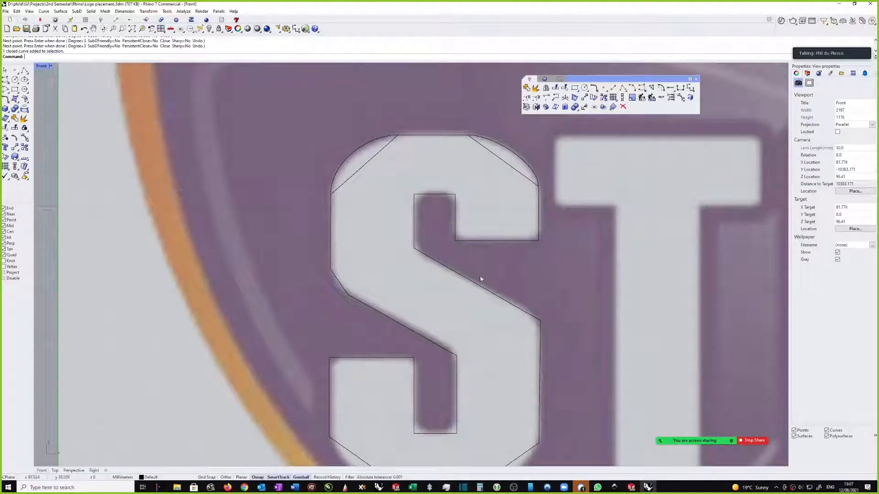
scroll(481, 279, down, 4)
scroll(525, 386, up, 4)
right_drag(474, 380, 521, 335)
scroll(521, 334, up, 5)
right_click(526, 334)
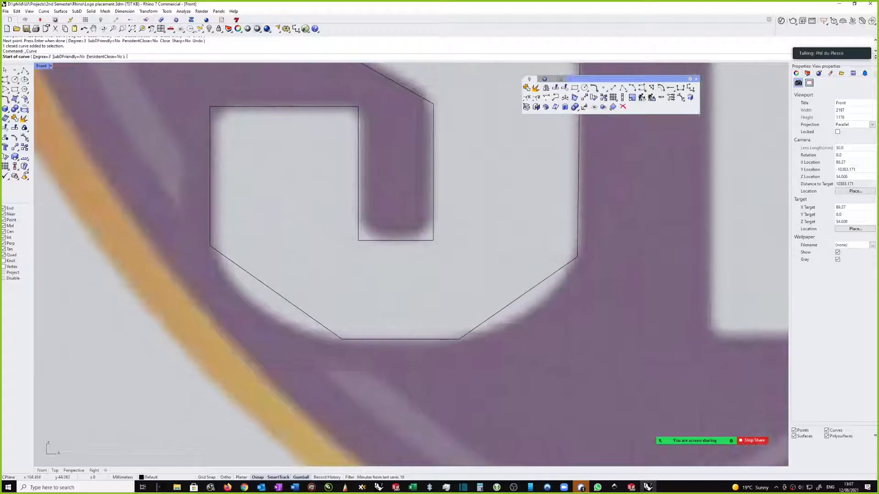
click(459, 339)
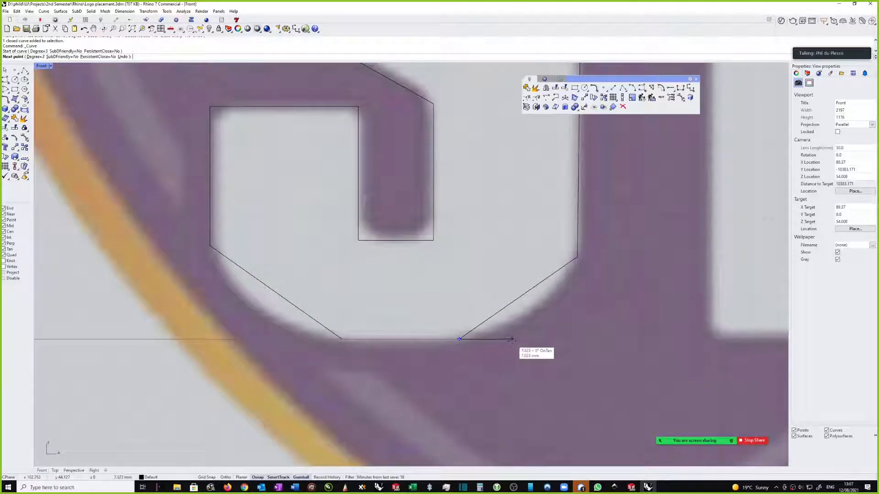
click(512, 340)
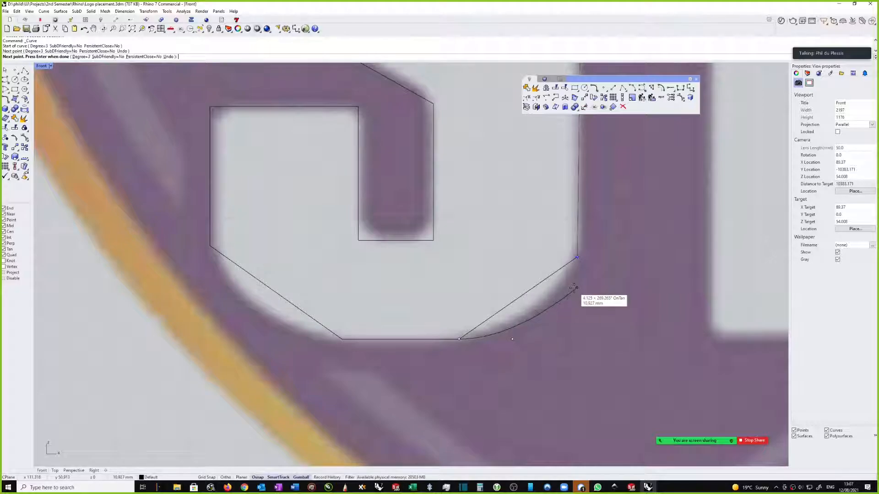
click(577, 288)
click(578, 257)
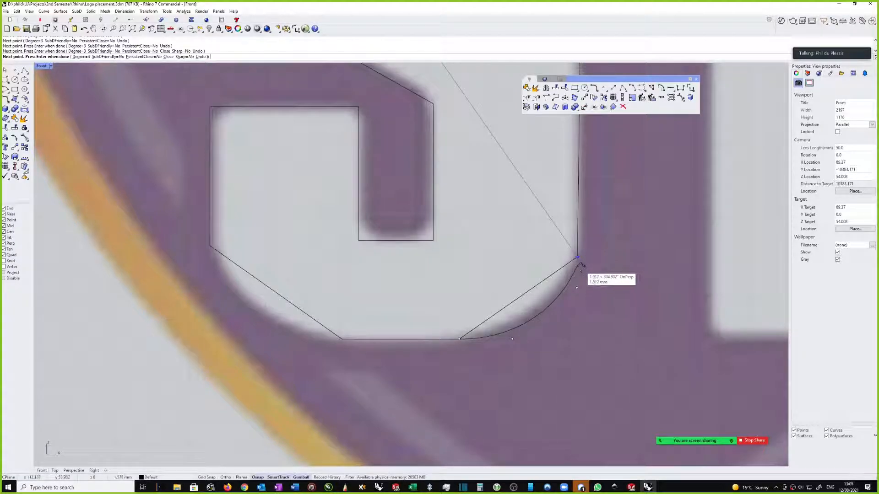
key(Return)
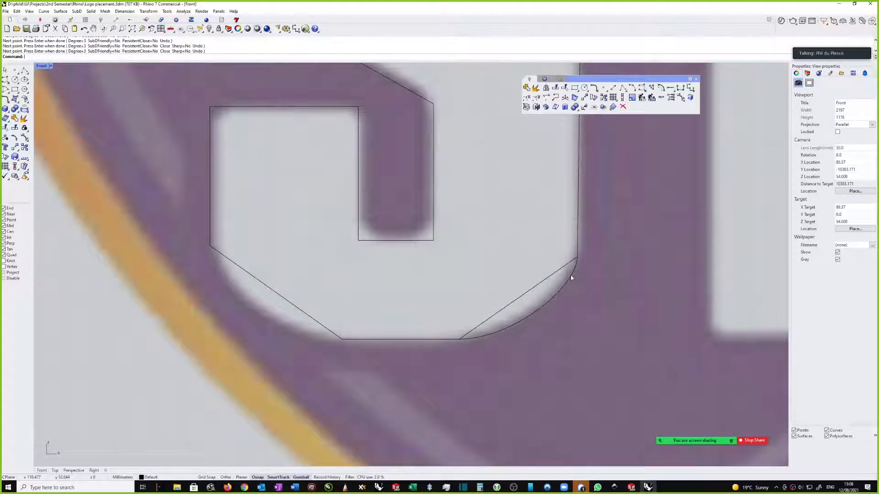
click(570, 275)
click(577, 289)
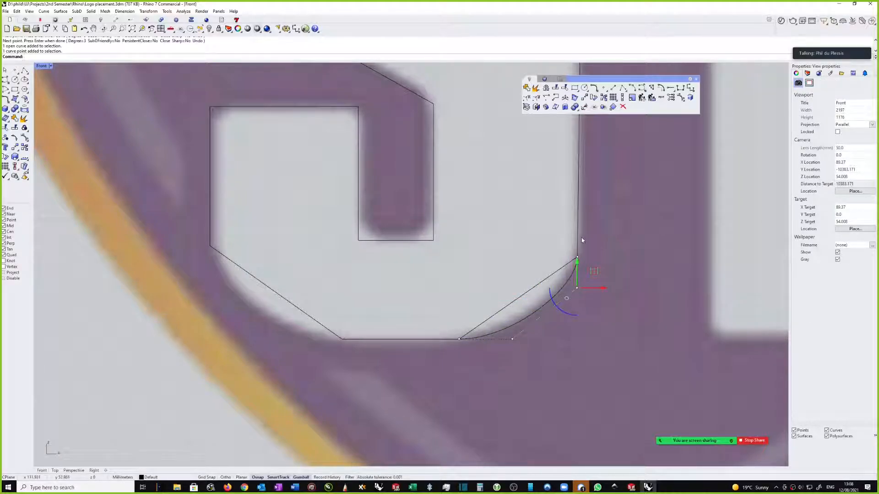
click(579, 181)
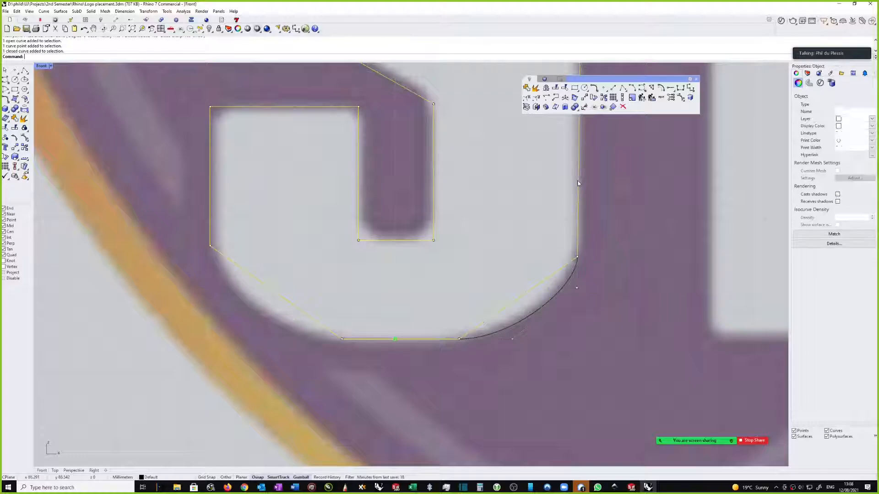
click(579, 179)
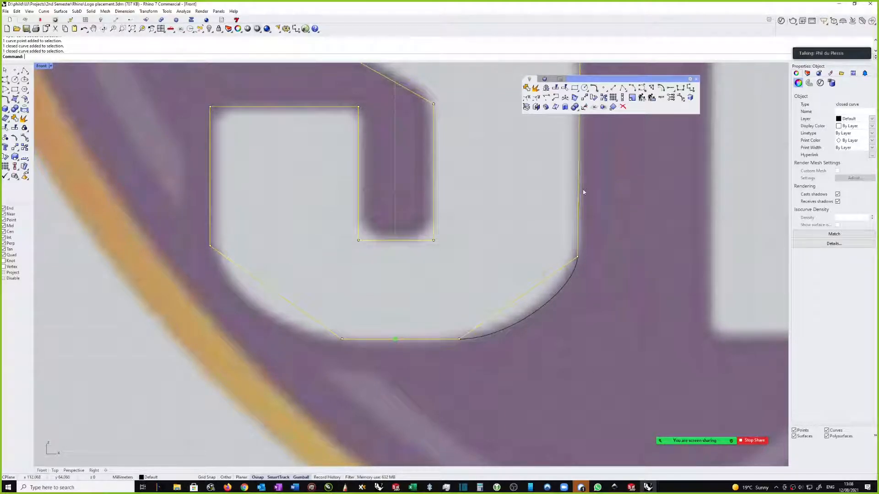
key(Escape)
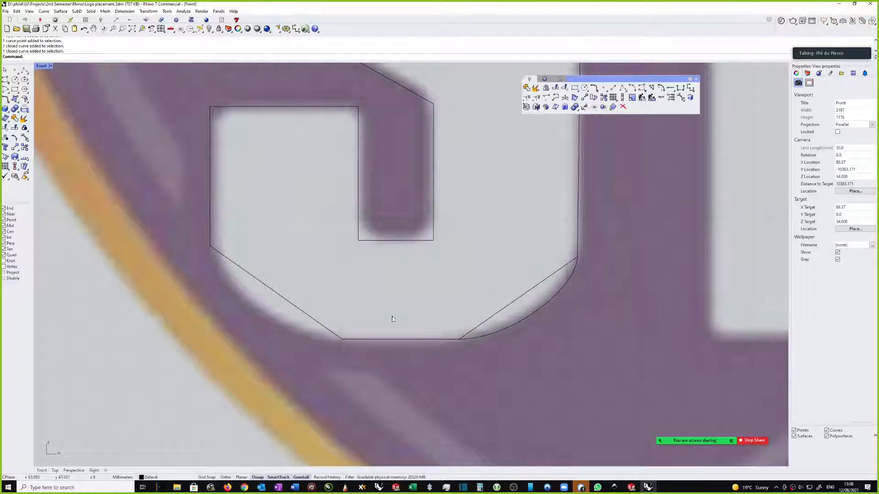
- Trace the S's lower-left corner with a four-point, degree 3 control point curve from the bottom edge to the side edge
right_click(352, 368)
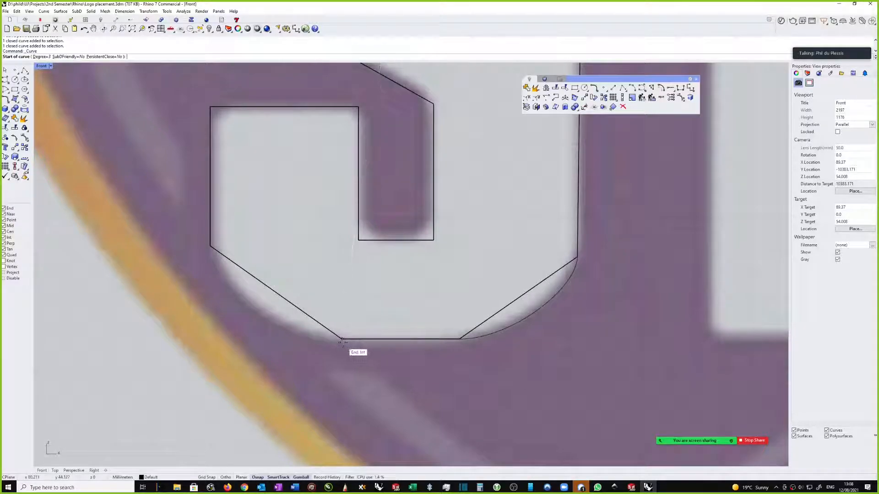
click(342, 339)
click(293, 340)
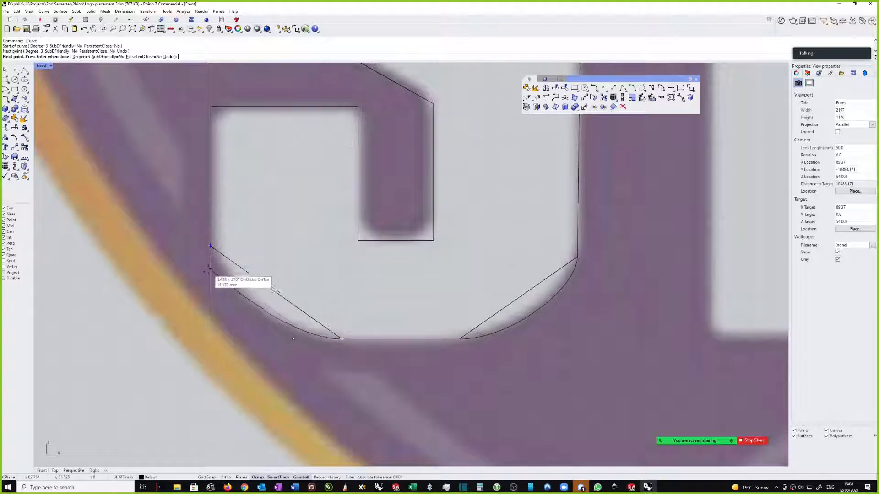
click(210, 277)
click(210, 243)
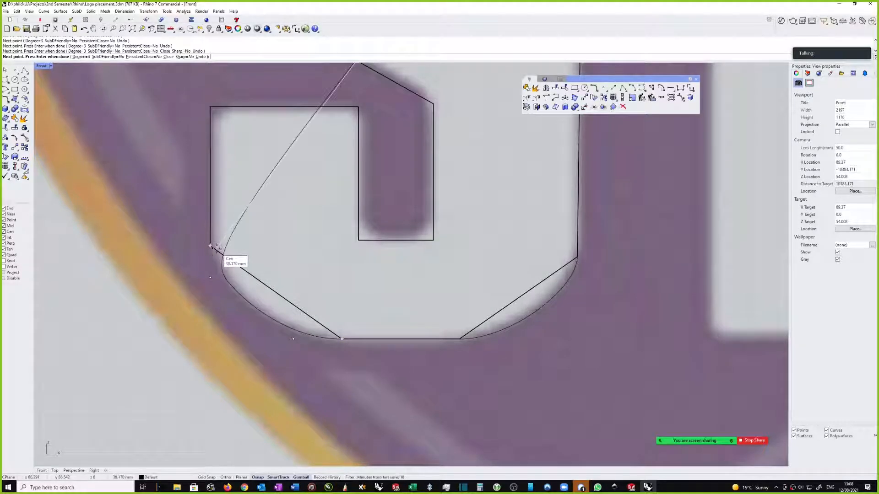
key(Return)
- Round all corners of the closed S outline with Fillet Corners at a radius of 3 mm
scroll(224, 270, down, 2)
scroll(275, 288, down, 2)
scroll(290, 237, up, 2)
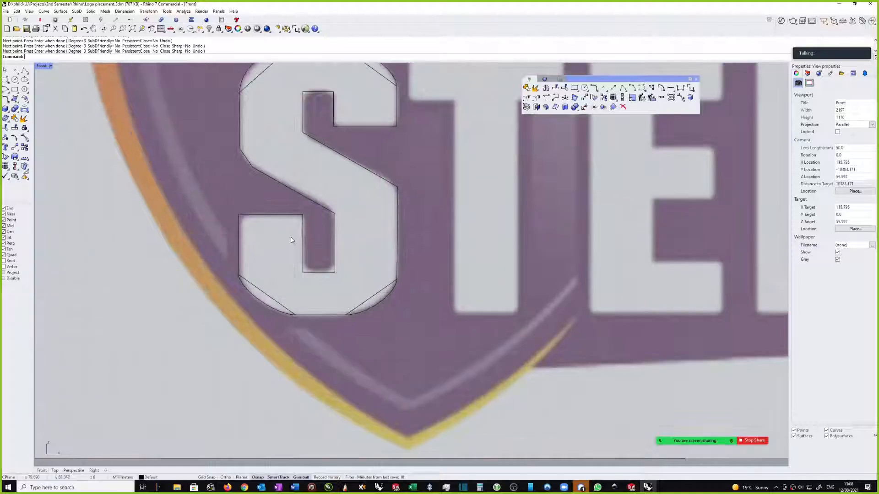
scroll(293, 229, down, 2)
scroll(341, 163, up, 2)
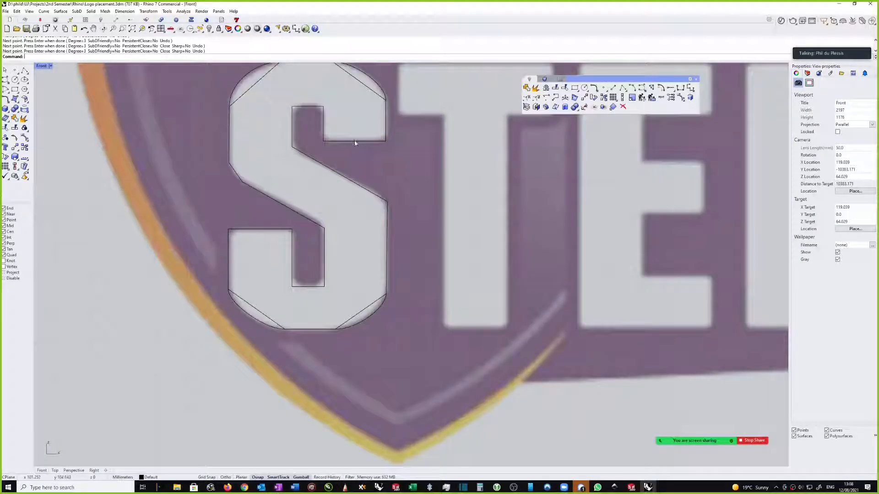
click(362, 190)
scroll(494, 146, down, 1)
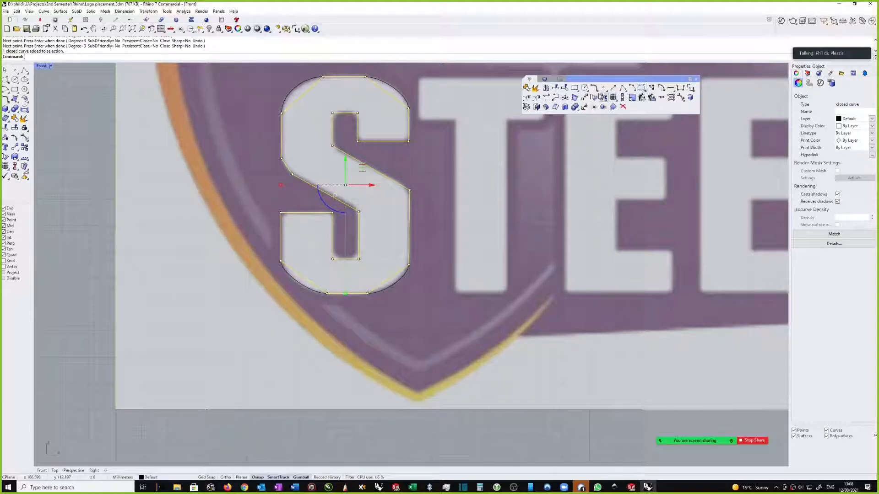
click(599, 92)
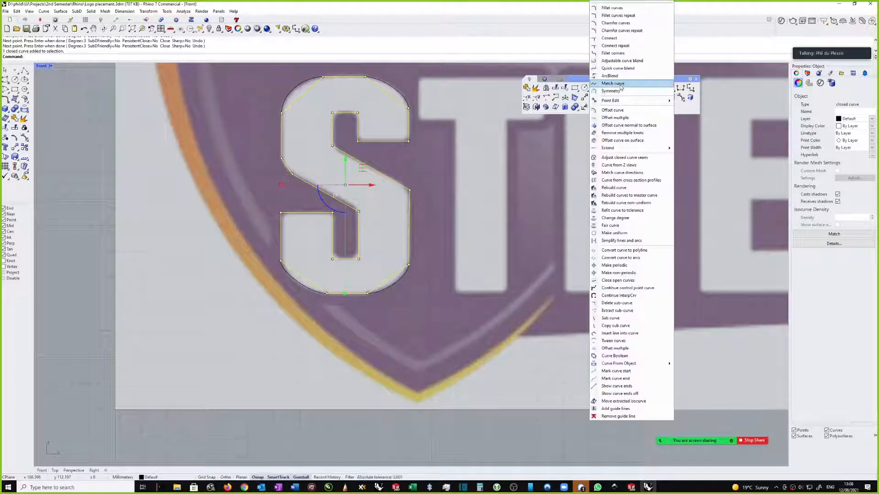
click(594, 54)
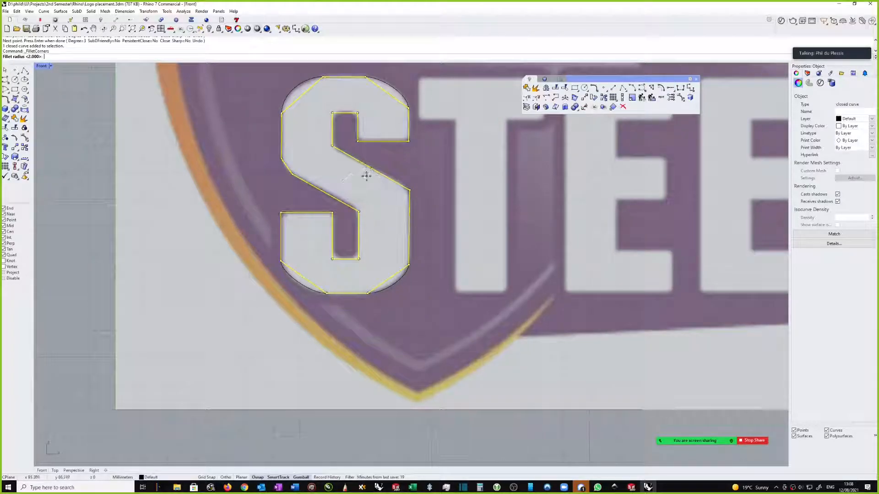
text(3)
key(Return)
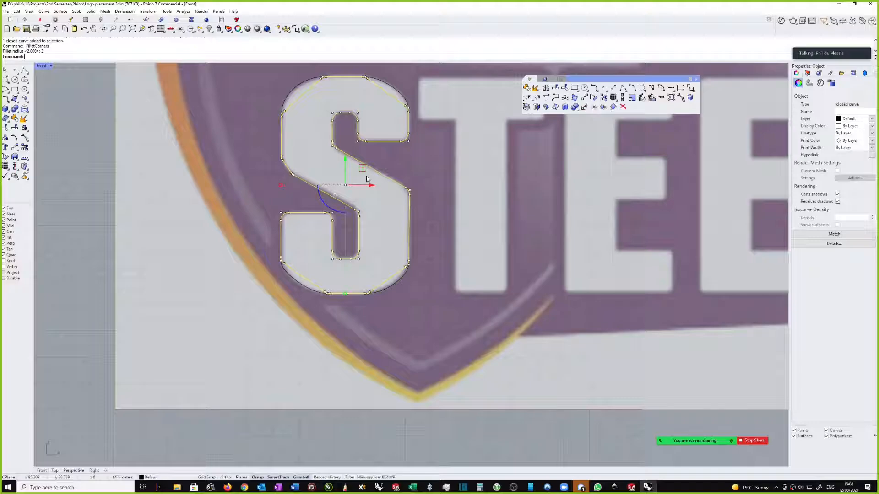
scroll(398, 148, up, 1)
scroll(397, 148, up, 1)
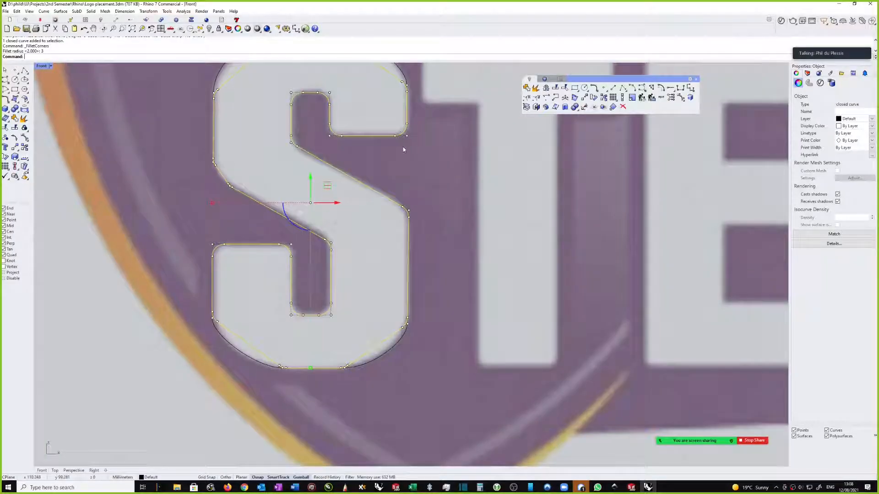
scroll(405, 156, down, 2)
key(Escape)
- Explode the filleted S outline into separate segments and clear the selection
scroll(370, 95, up, 1)
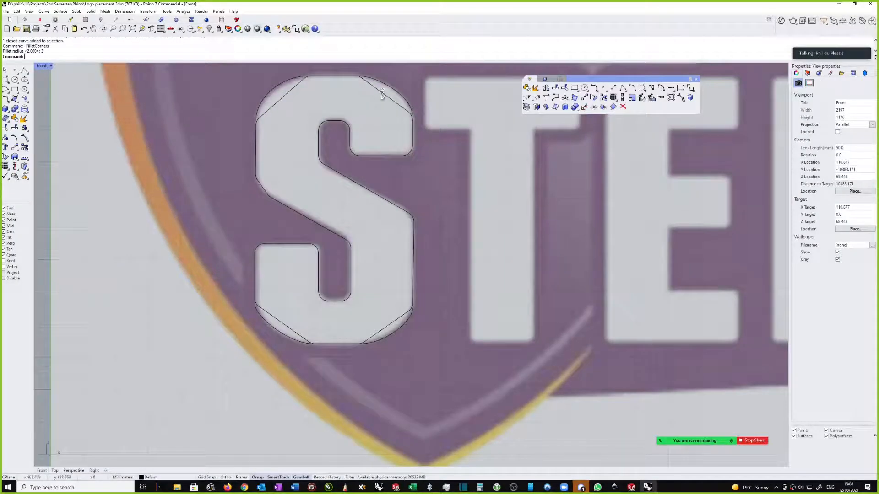
click(382, 92)
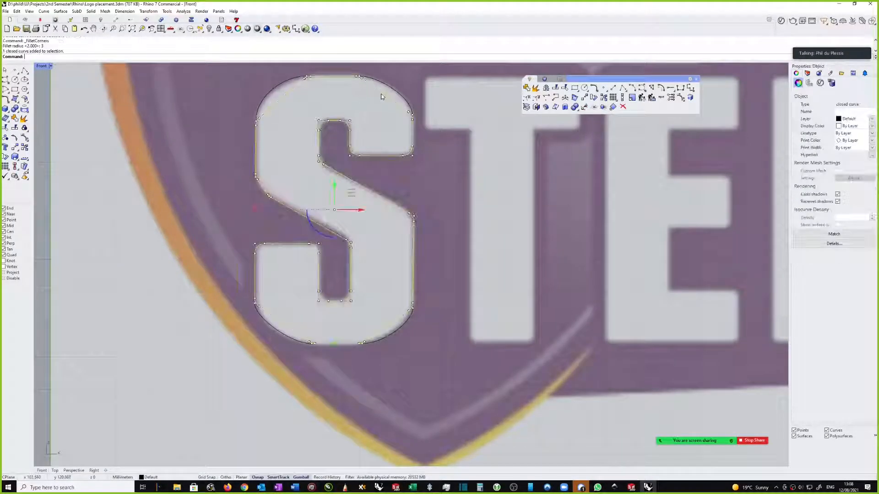
click(536, 88)
key(Escape)
scroll(421, 110, down, 1)
scroll(372, 82, up, 1)
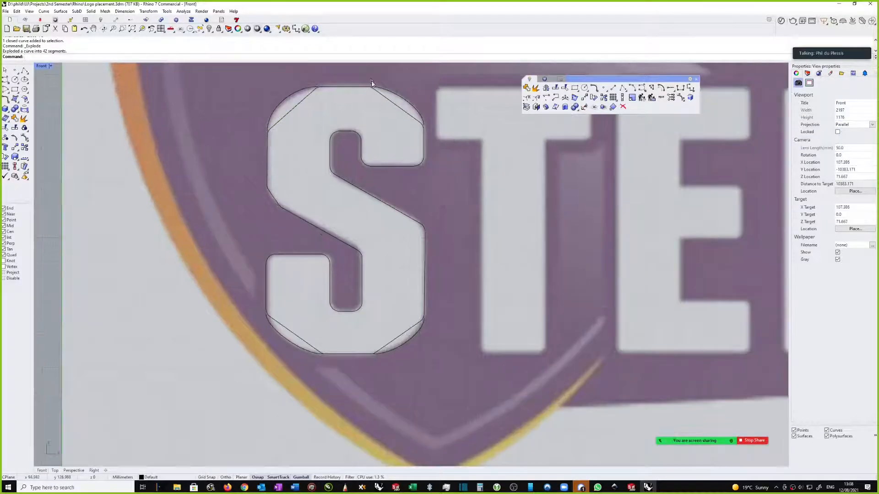
- Delete two small leftover segments where the S's top edge meets the upper-right chamfer
click(371, 99)
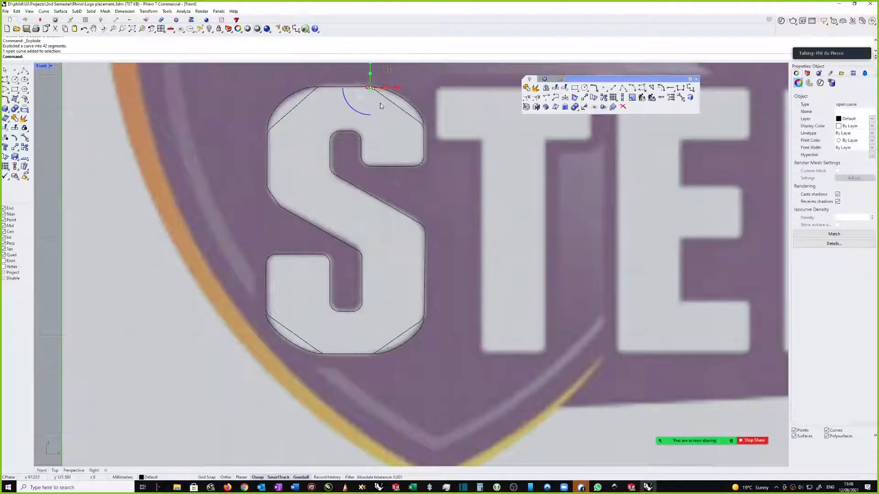
key(Delete)
click(365, 93)
key(Delete)
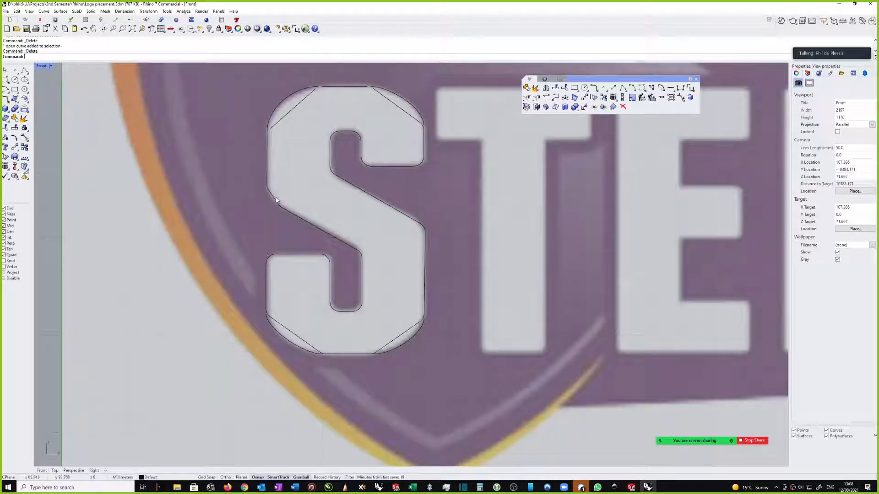
- Delete the small fillet segments at the S's middle-left bend and the leftover chamfer segments at its lower-left corner
drag(287, 210, 264, 175)
key(Delete)
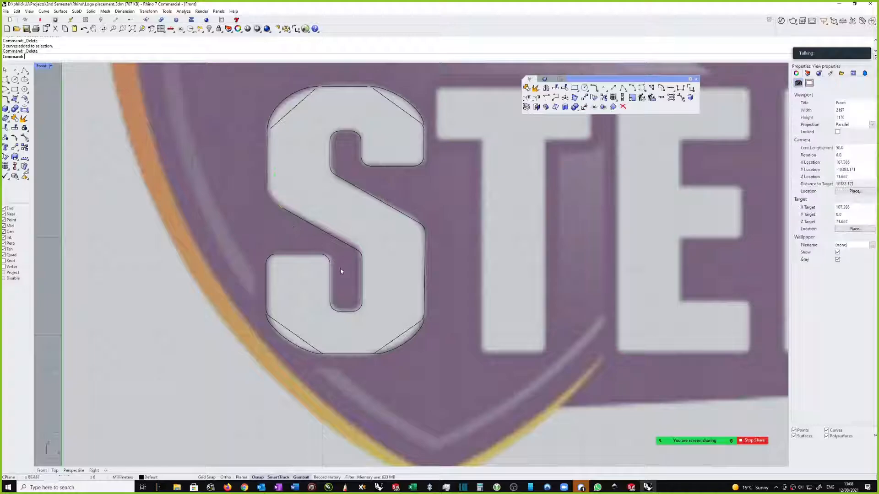
drag(262, 305, 295, 331)
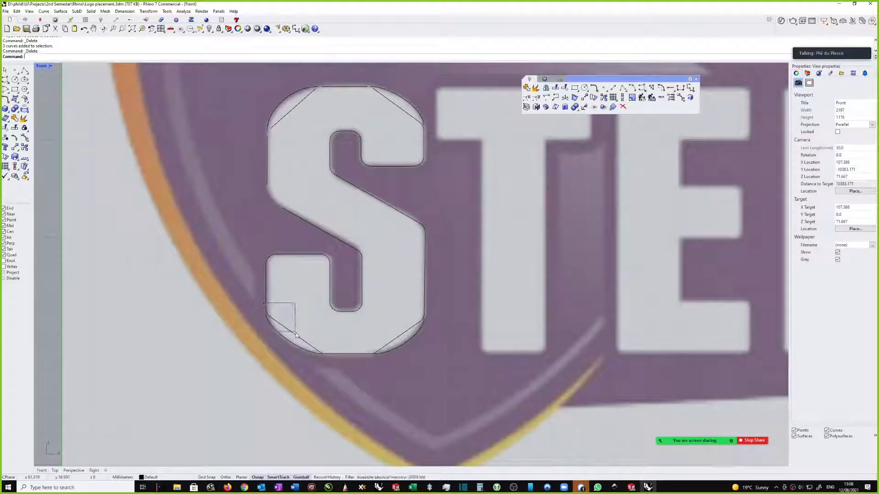
key(Delete)
click(296, 334)
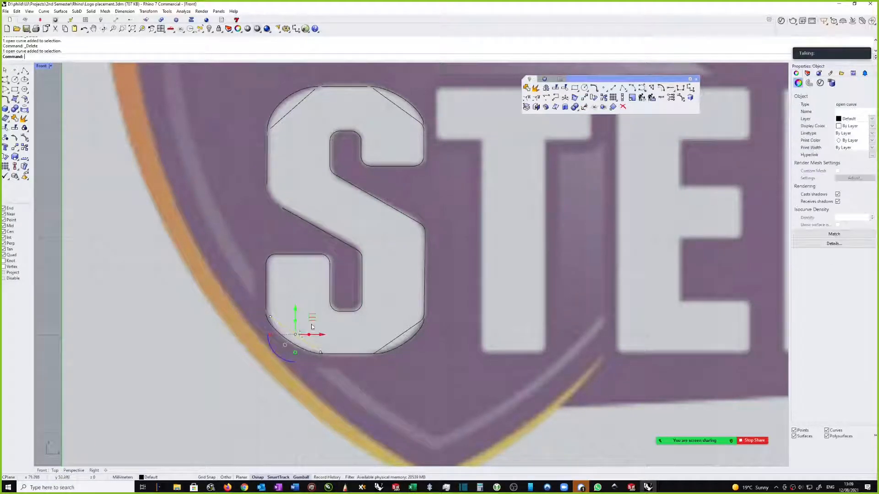
key(Delete)
drag(315, 323, 340, 370)
key(Delete)
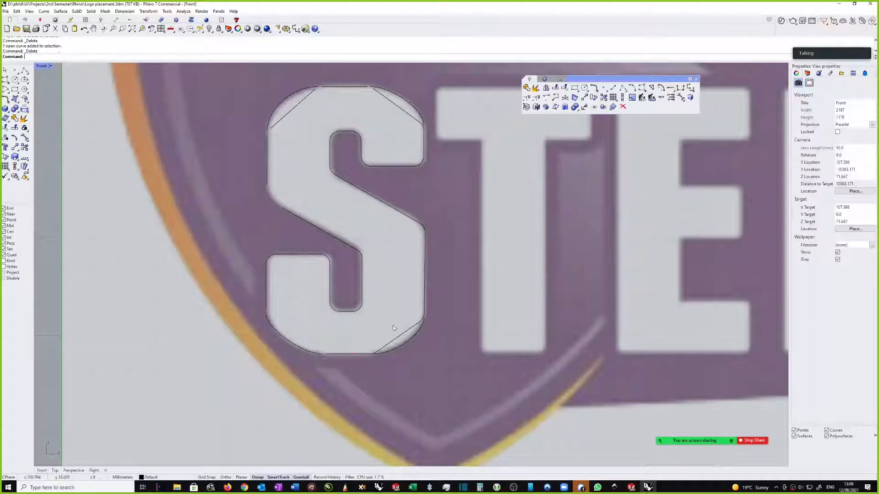
- Delete the leftover straight chamfer lines at the S's lower-right, upper-left and upper-right corners
click(410, 334)
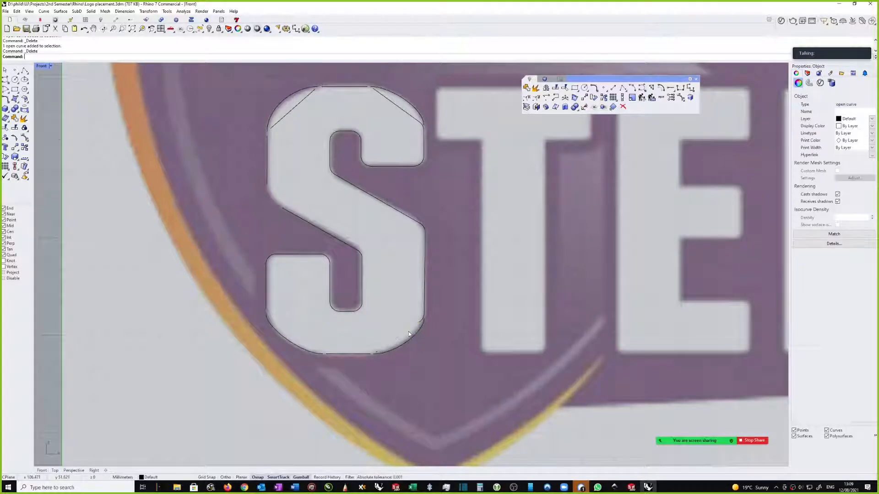
key(Delete)
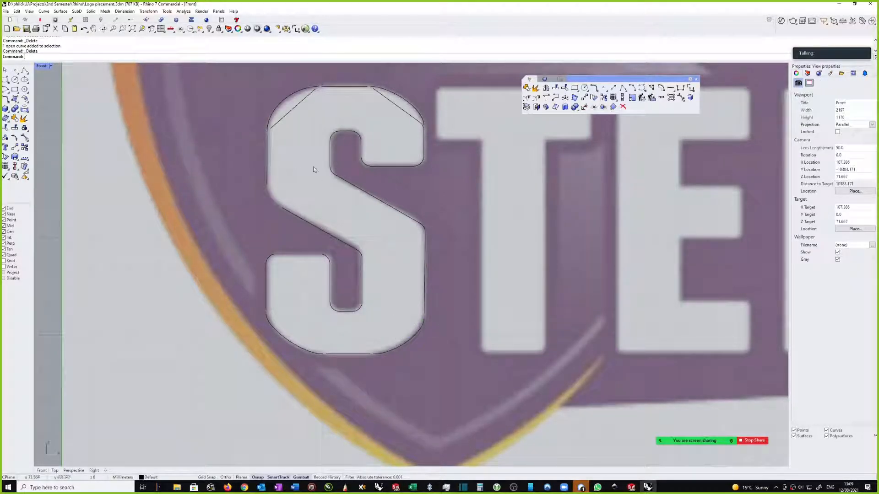
click(286, 116)
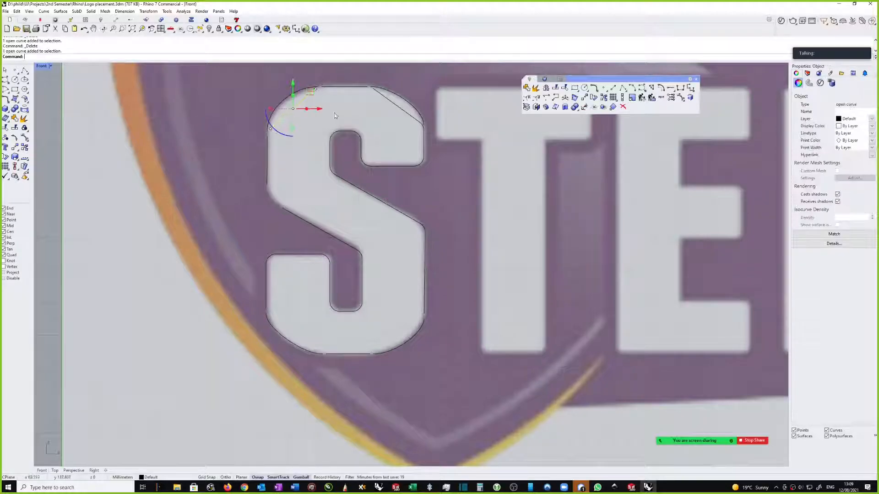
shift+click(399, 108)
shift+click(423, 125)
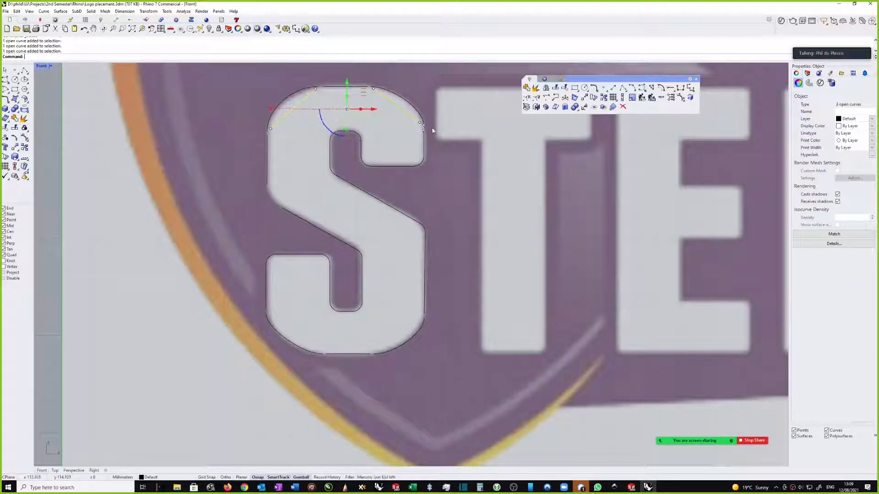
key(Delete)
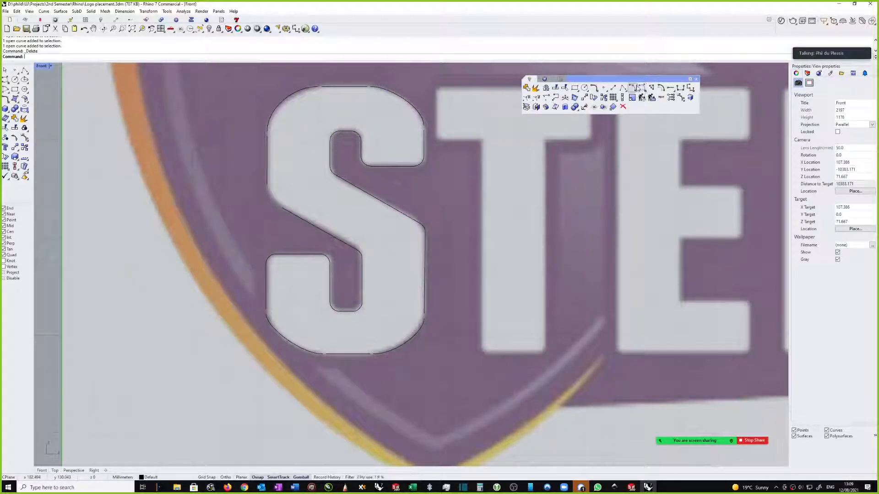
click(642, 88)
scroll(281, 206, up, 4)
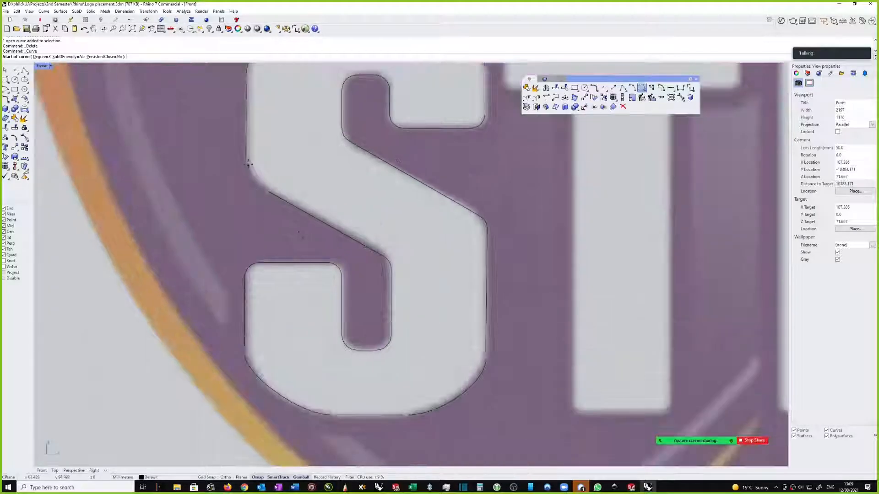
click(255, 167)
scroll(248, 158, up, 1)
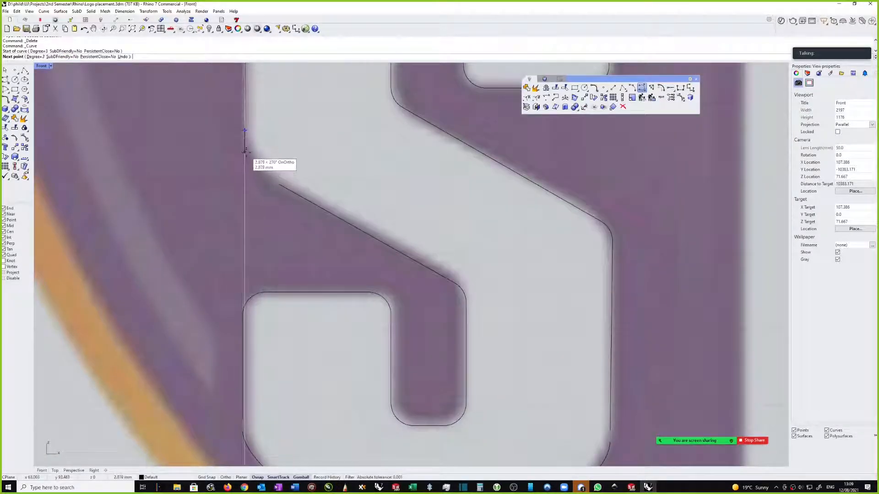
click(245, 148)
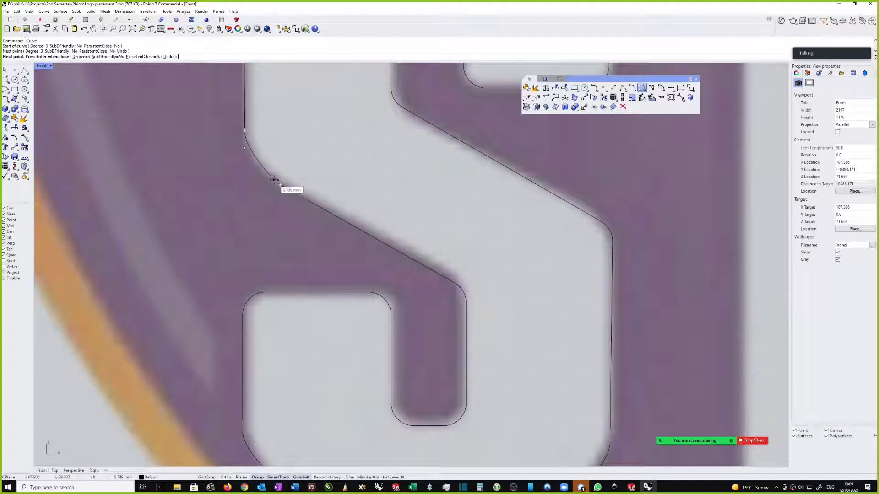
click(264, 176)
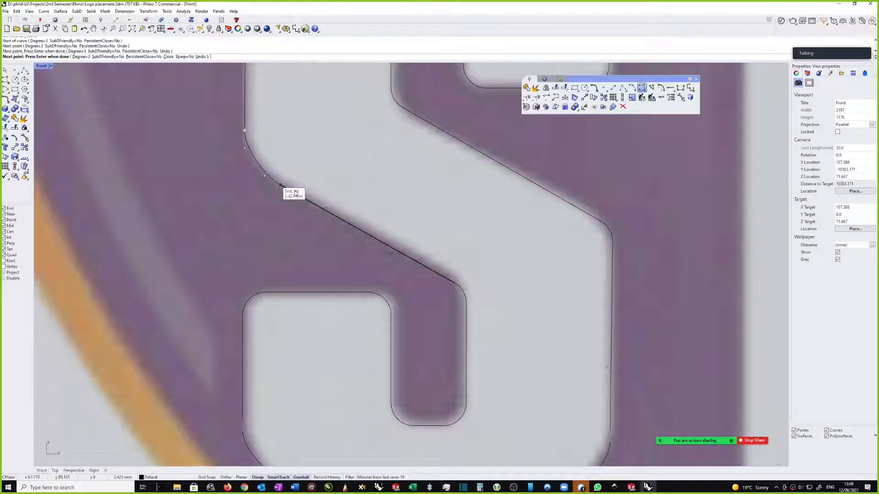
click(280, 184)
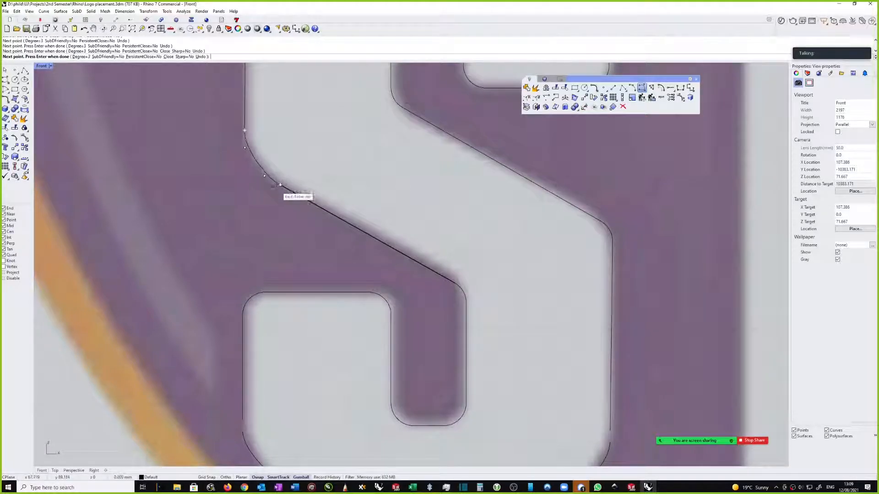
key(Return)
- Trace the S's middle-left bend with a four-point, degree 3 control point curve from the diagonal's end to the end of the side edge
key(Return)
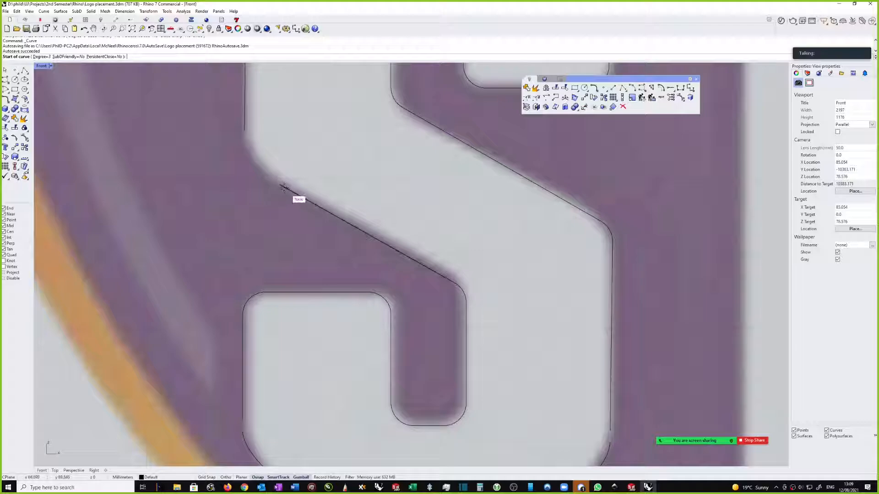
click(278, 184)
click(260, 174)
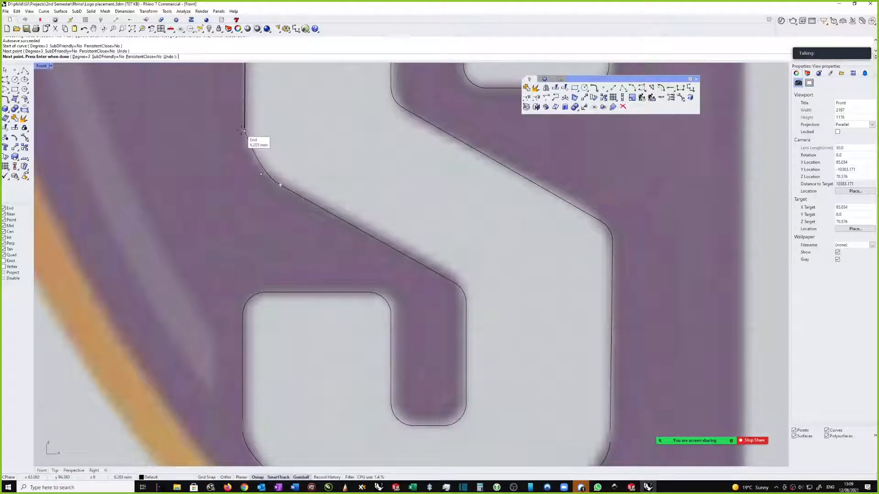
click(244, 149)
click(245, 129)
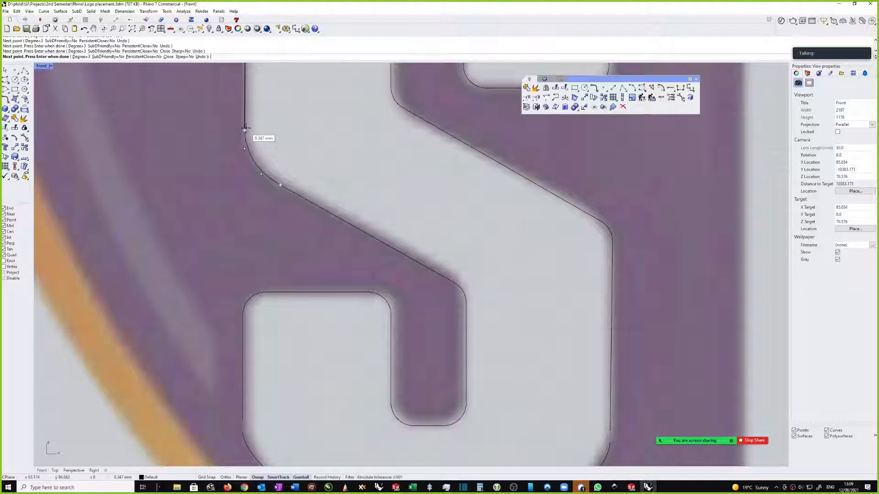
key(Return)
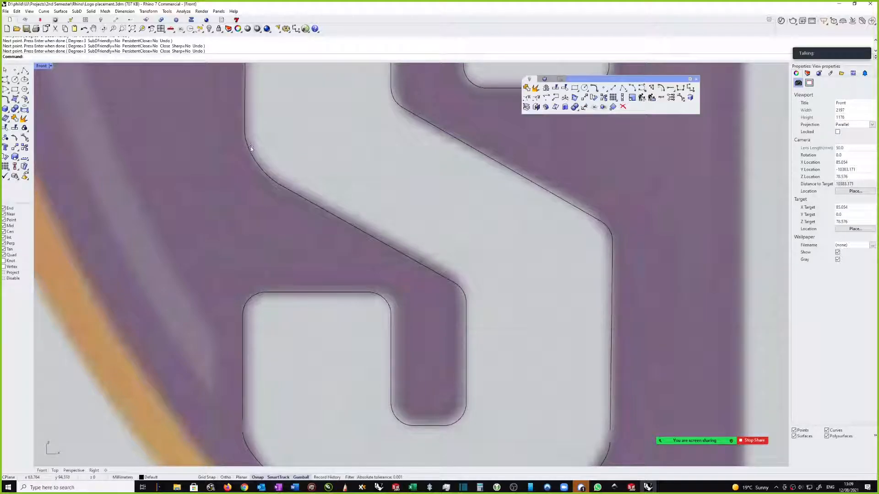
- Extend the S's lower-left corner curve up to the side edge, using the Natural extension type
click(251, 146)
scroll(283, 240, down, 5)
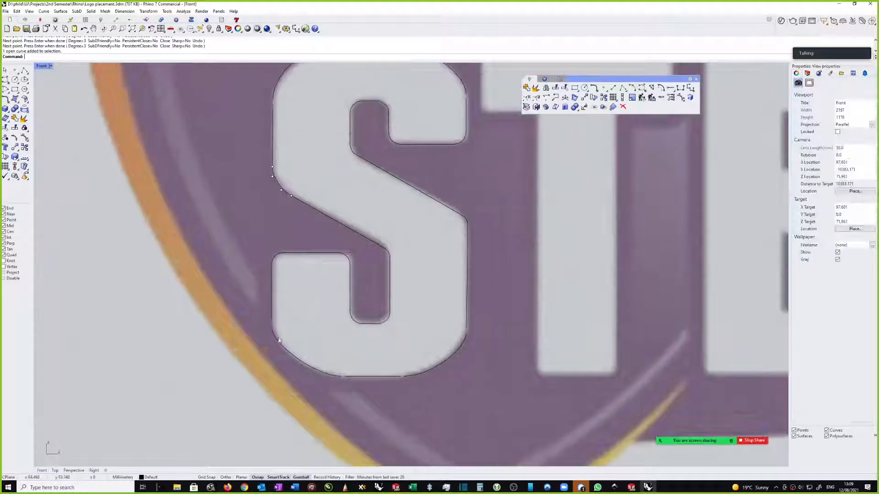
scroll(278, 339, up, 2)
click(275, 337)
scroll(275, 337, up, 3)
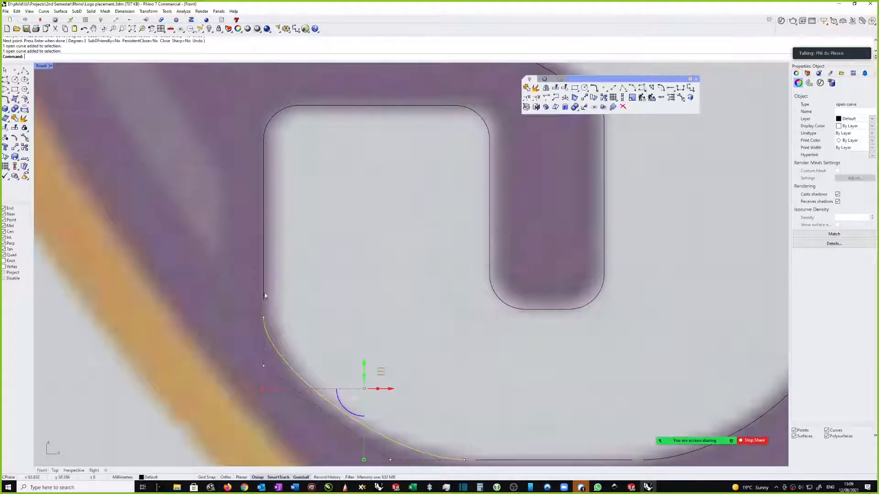
scroll(264, 301, down, 5)
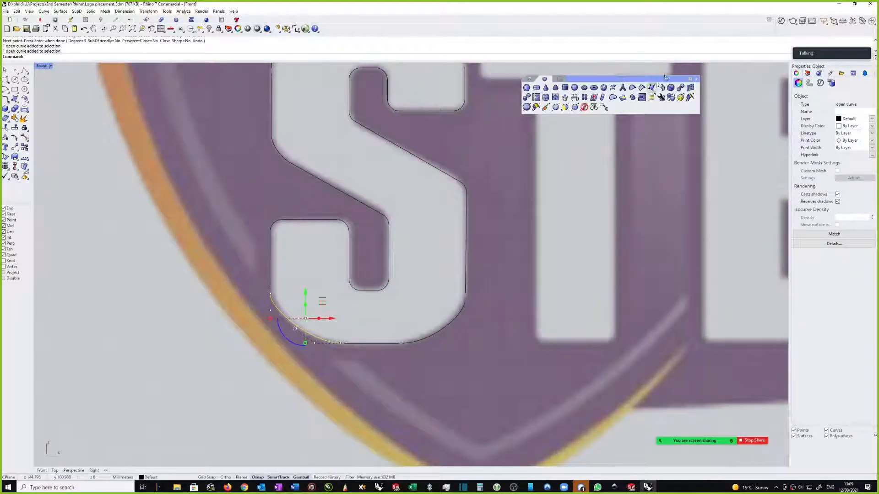
scroll(451, 197, up, 2)
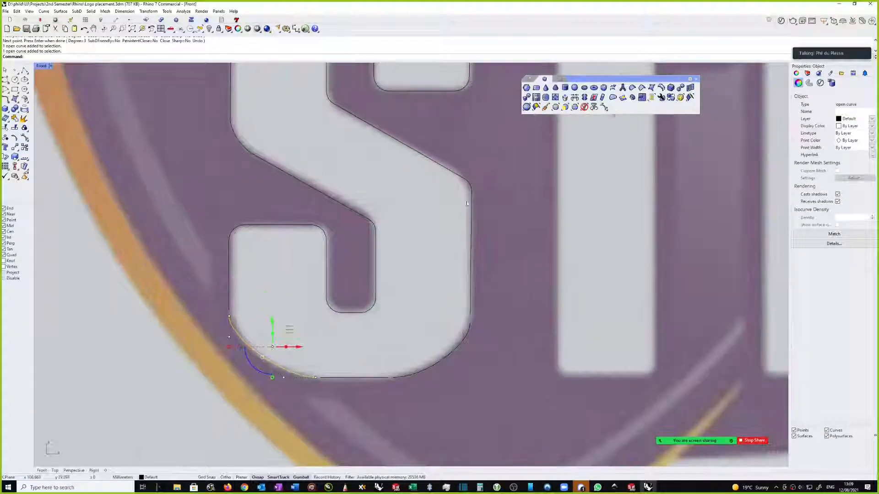
click(532, 79)
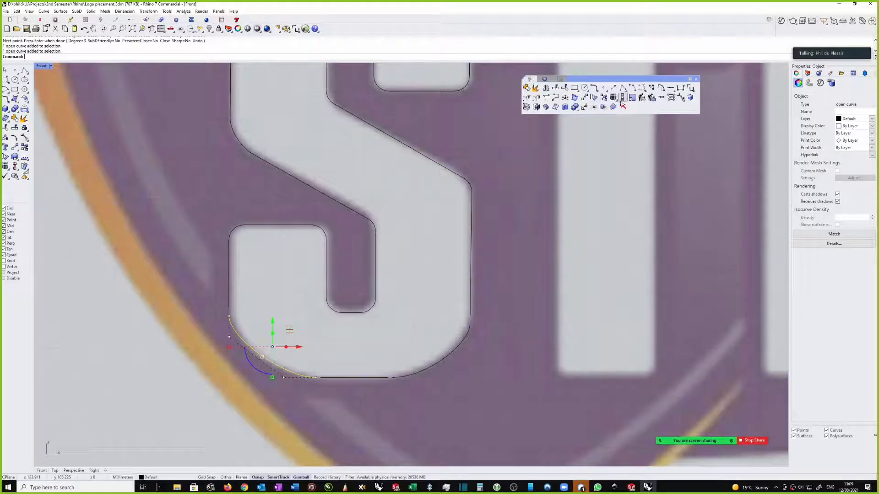
click(671, 89)
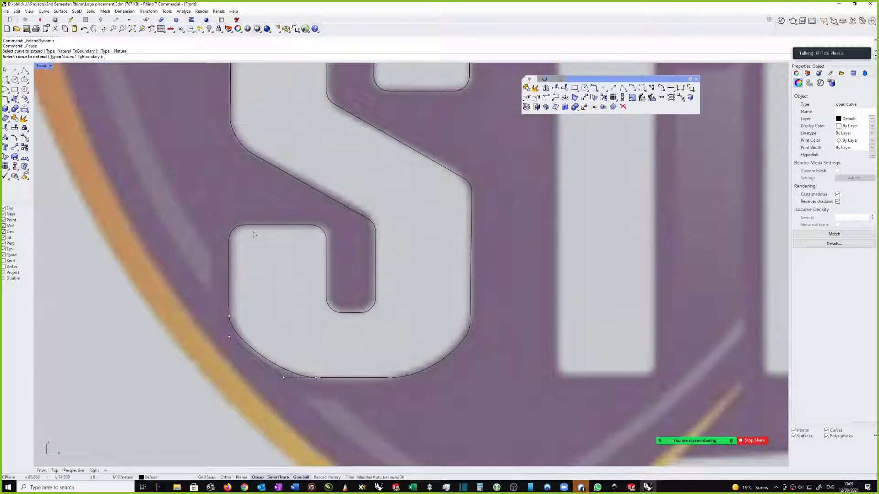
click(231, 322)
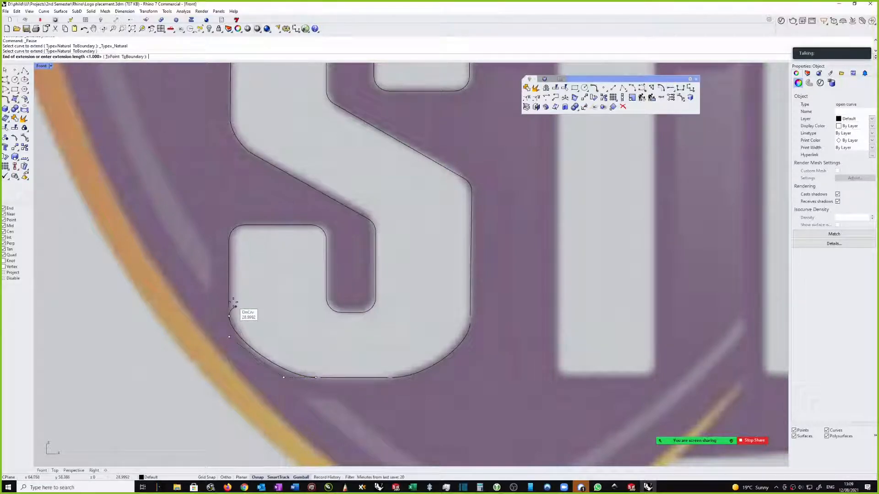
click(230, 310)
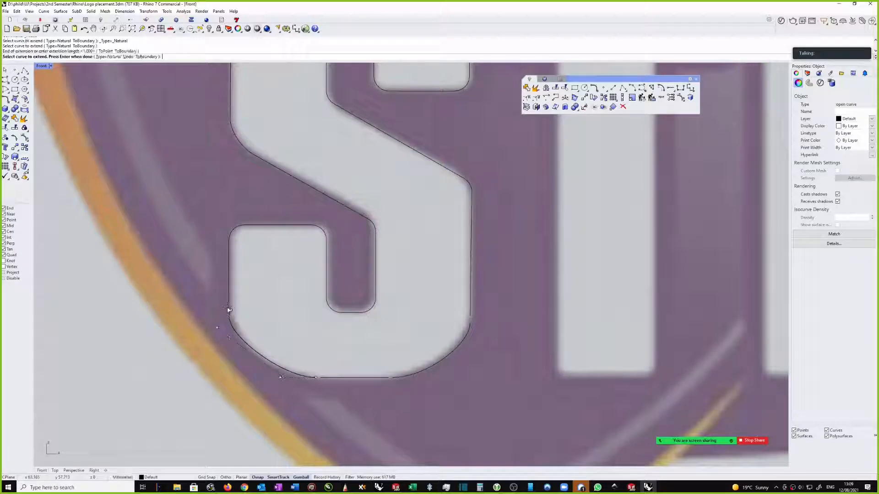
key(Return)
- Snap the lower-left curve's upper end point onto the side edge and move the neighbouring control point directly beneath it
click(231, 311)
scroll(231, 311, up, 4)
drag(232, 311, 228, 308)
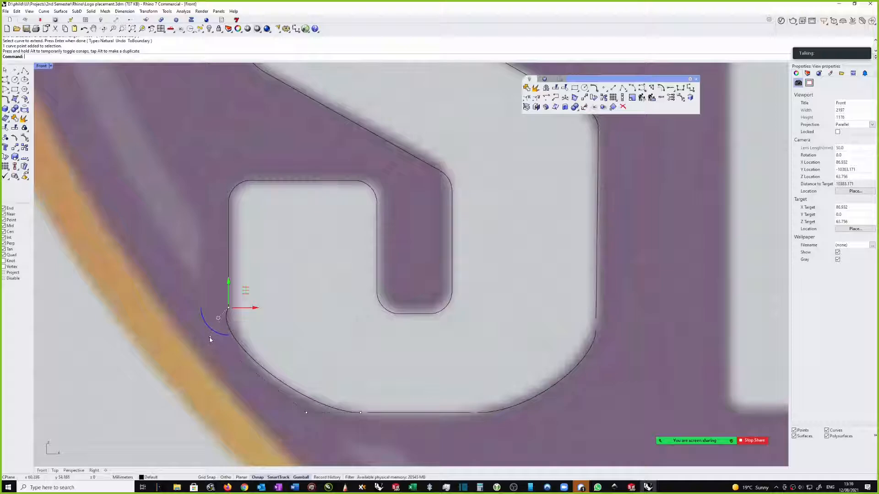
drag(211, 338, 229, 351)
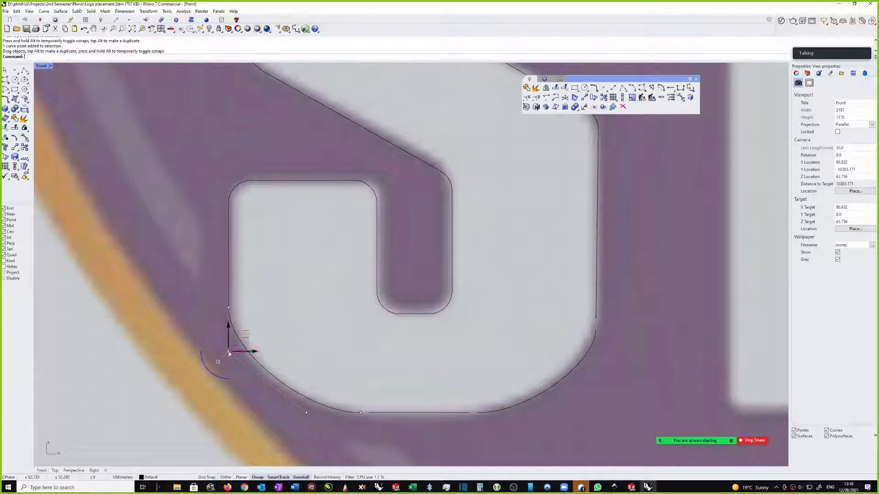
- Stretch both ends of the S's straight bottom edge to meet the lower-right and lower-left corner curves
scroll(256, 316, down, 5)
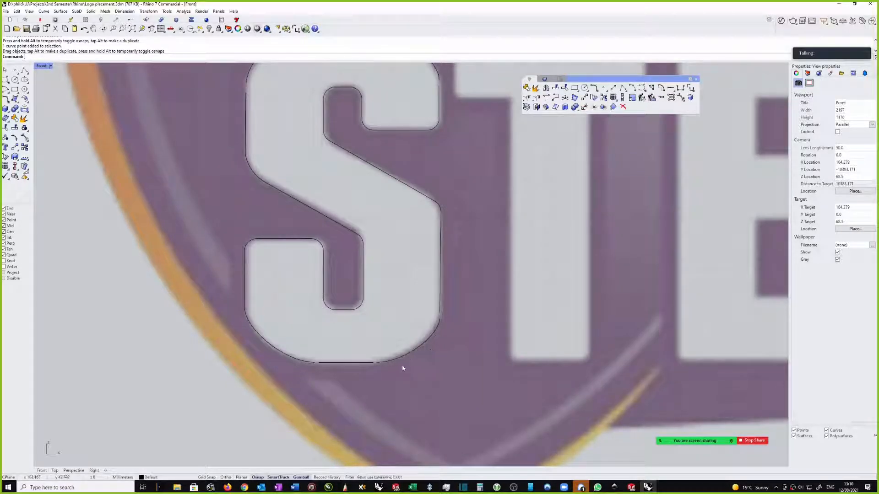
scroll(403, 368, up, 3)
click(366, 360)
scroll(375, 363, up, 3)
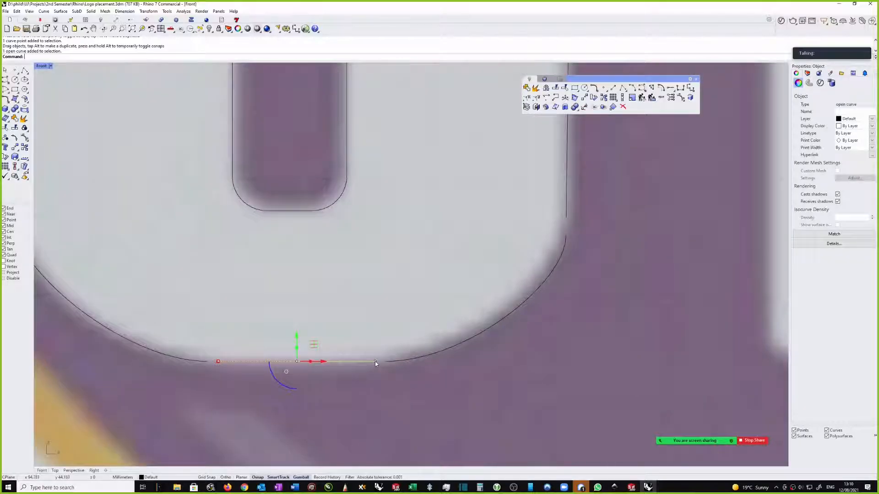
drag(376, 363, 386, 362)
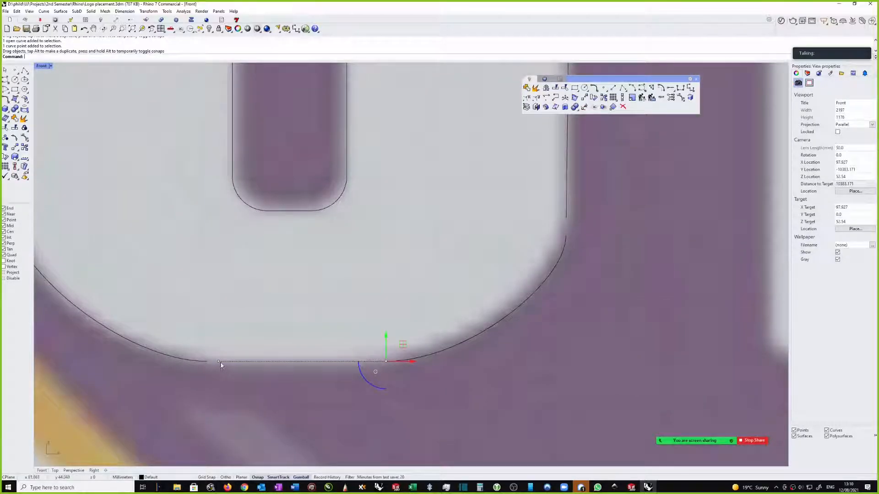
drag(218, 361, 206, 361)
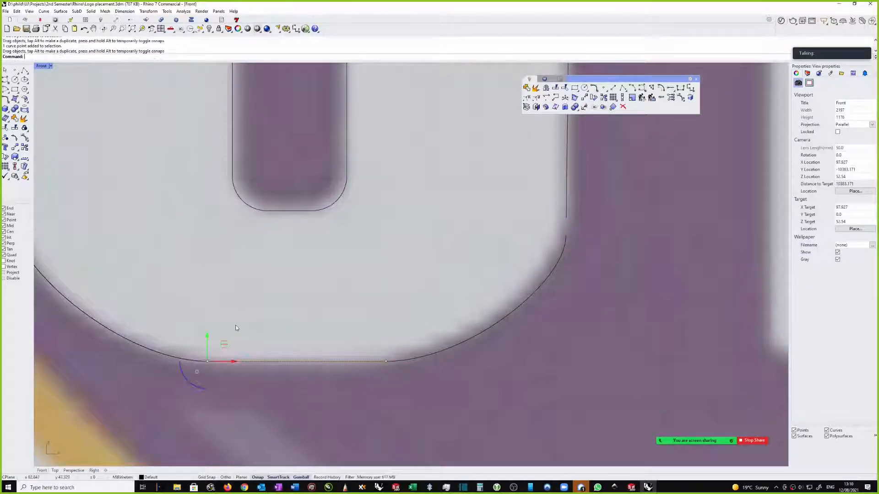
- Connect the lower end of the S's right side edge to its lower-right corner curve
scroll(250, 314, down, 6)
scroll(322, 245, down, 4)
scroll(397, 227, up, 5)
key(Escape)
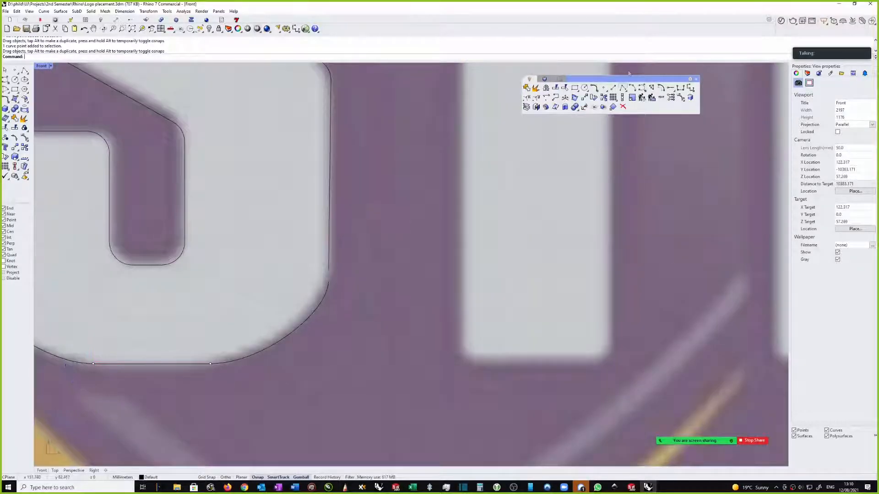
click(673, 90)
click(685, 116)
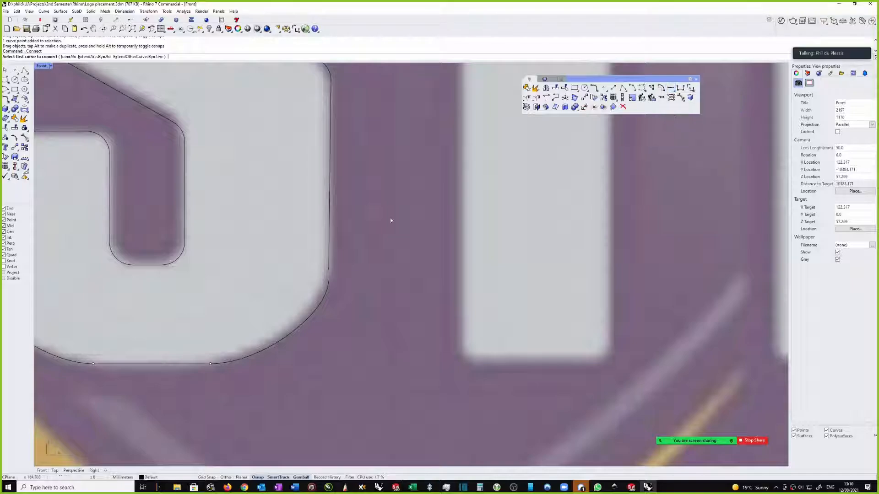
scroll(355, 255, down, 2)
click(338, 256)
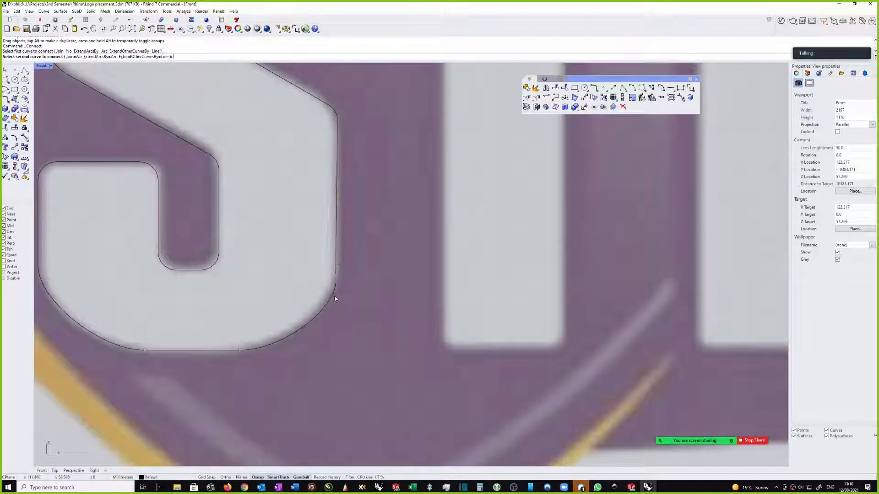
click(335, 299)
- Connect the short vertical edge of the S's upper arm to the upper-right corner curve
scroll(346, 281, down, 3)
scroll(338, 165, up, 4)
scroll(336, 183, down, 2)
scroll(302, 108, up, 2)
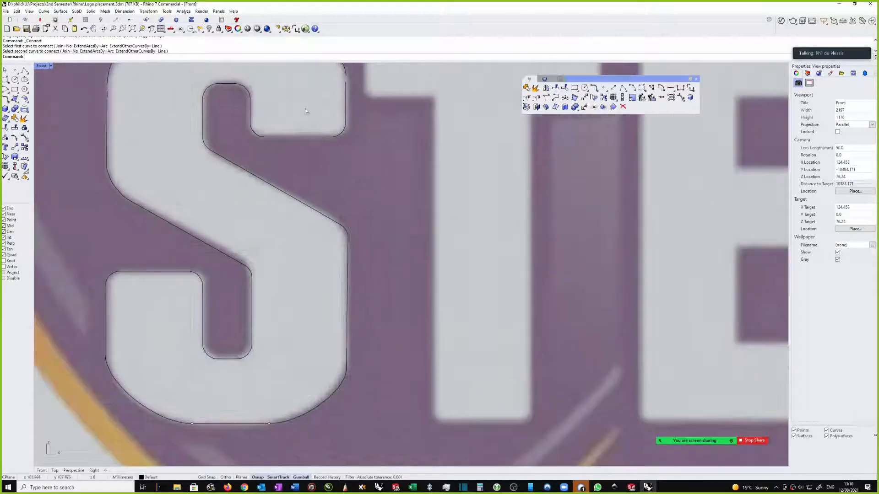
right_click(350, 88)
click(346, 87)
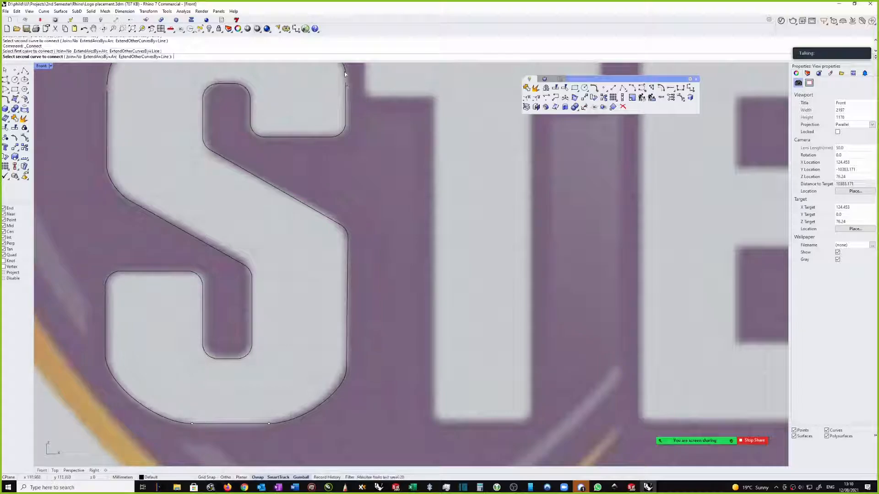
click(345, 70)
- Connect the S's straight top edge to the upper-right corner curve
scroll(351, 134, down, 4)
scroll(346, 124, down, 5)
scroll(329, 102, up, 6)
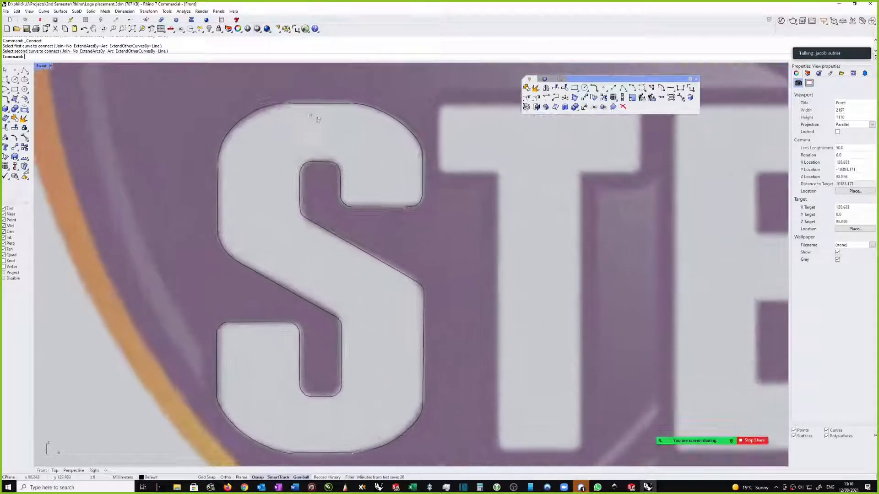
click(333, 105)
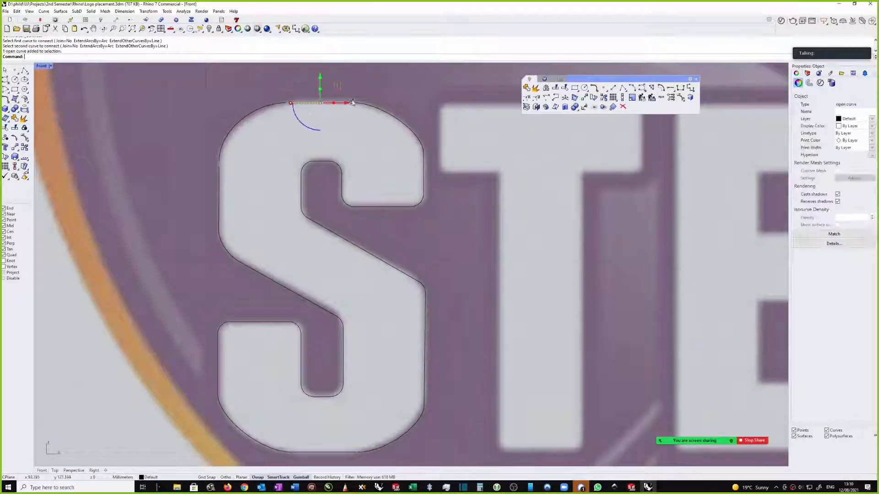
click(353, 105)
right_click(344, 112)
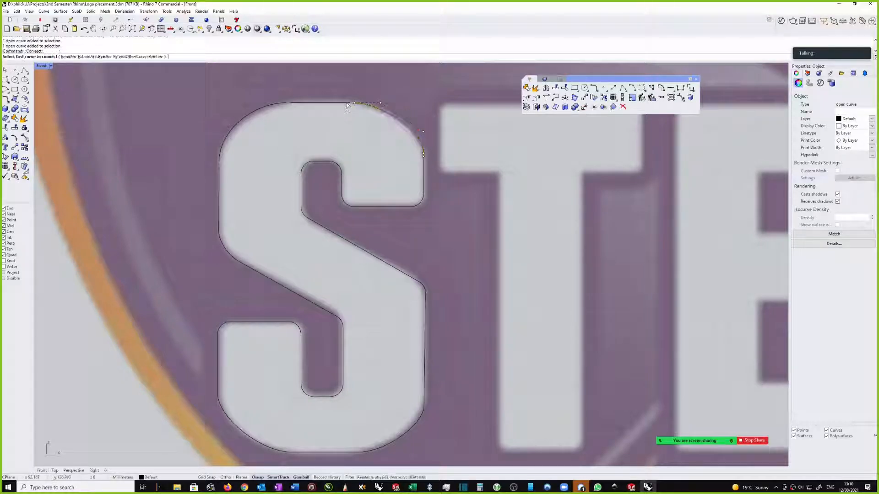
click(347, 103)
click(363, 104)
scroll(348, 108, up, 4)
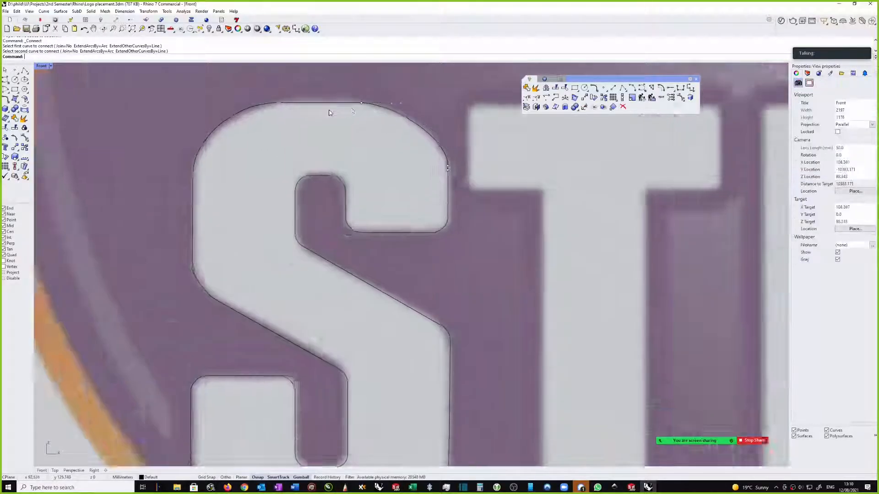
- Connect the S's upper-left corner curve to the straight top edge and to the left side edge
right_click(328, 111)
click(304, 108)
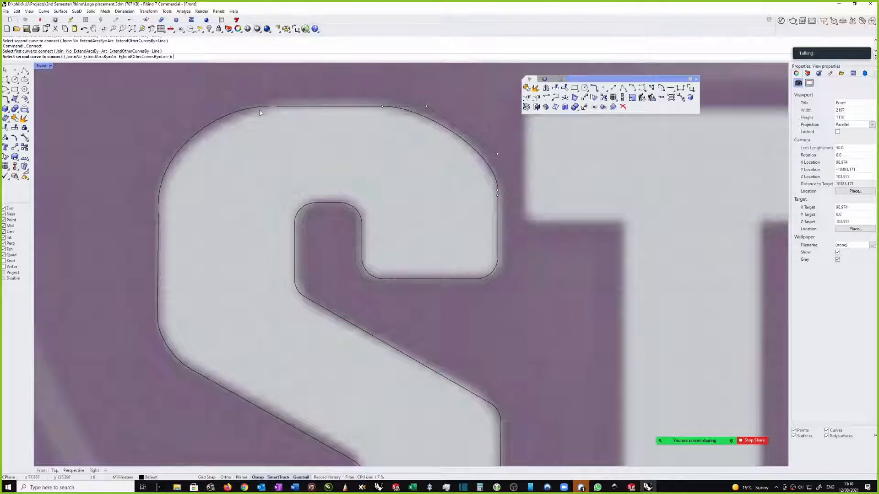
click(261, 110)
right_click(175, 205)
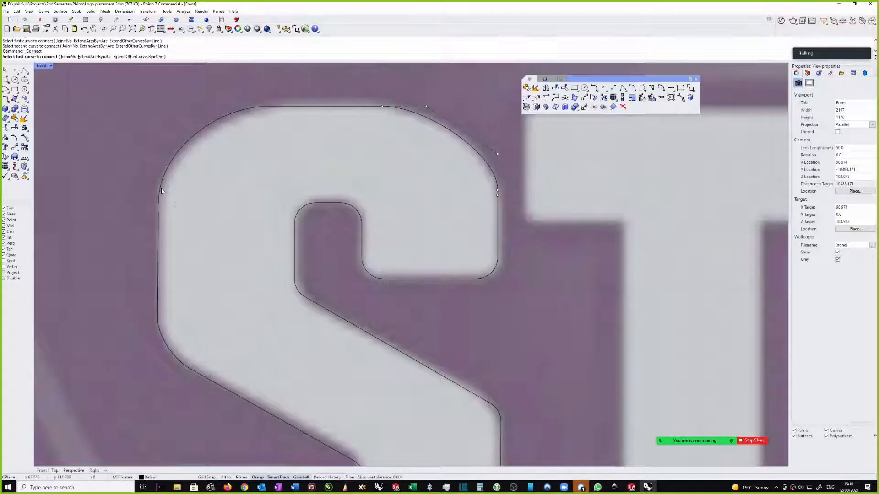
click(158, 217)
click(158, 222)
scroll(197, 224, down, 1)
scroll(291, 236, up, 1)
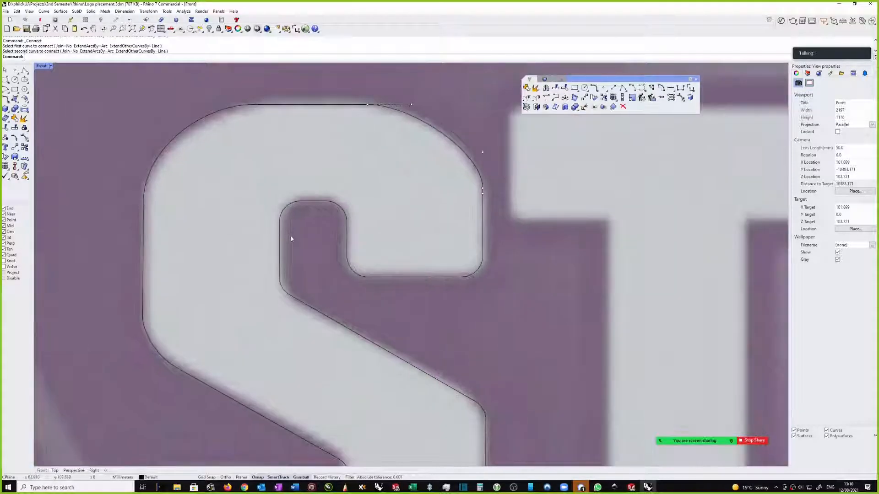
- Select all the S's outline curves and join them into one closed curve
scroll(310, 237, down, 2)
right_drag(315, 291, 319, 234)
scroll(319, 234, down, 3)
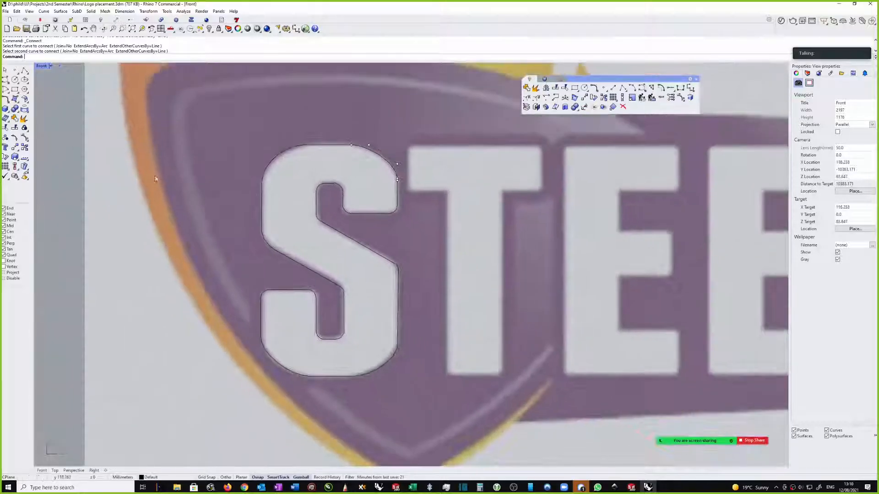
drag(66, 147, 413, 397)
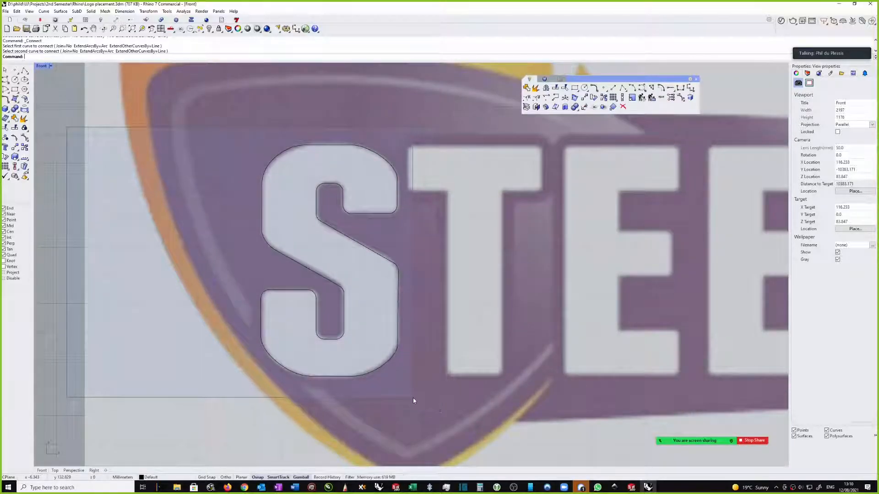
scroll(410, 190, up, 2)
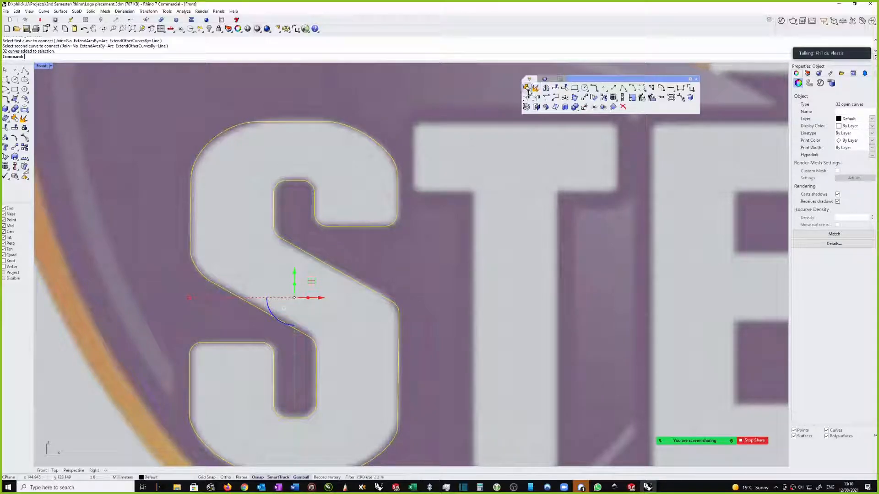
click(526, 87)
scroll(360, 173, down, 1)
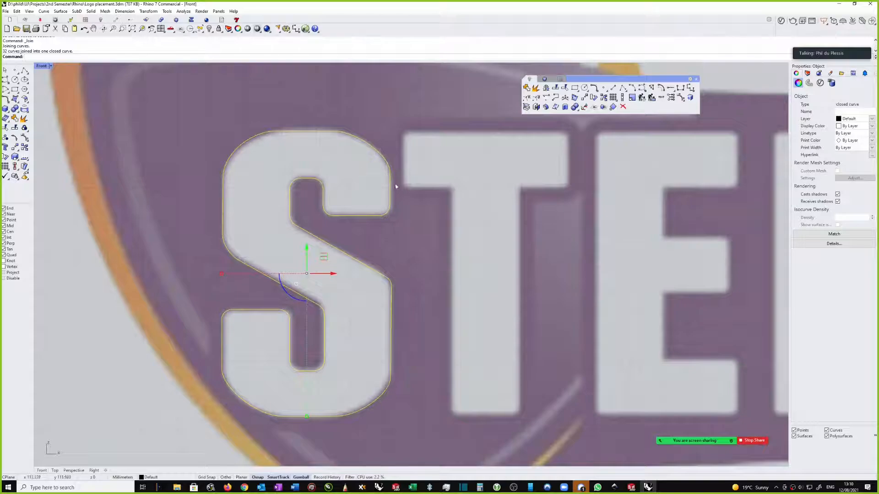
- Inspect the joined S outline's control points around the diagonal bends and the lower corners
scroll(394, 192, down, 2)
scroll(347, 210, down, 2)
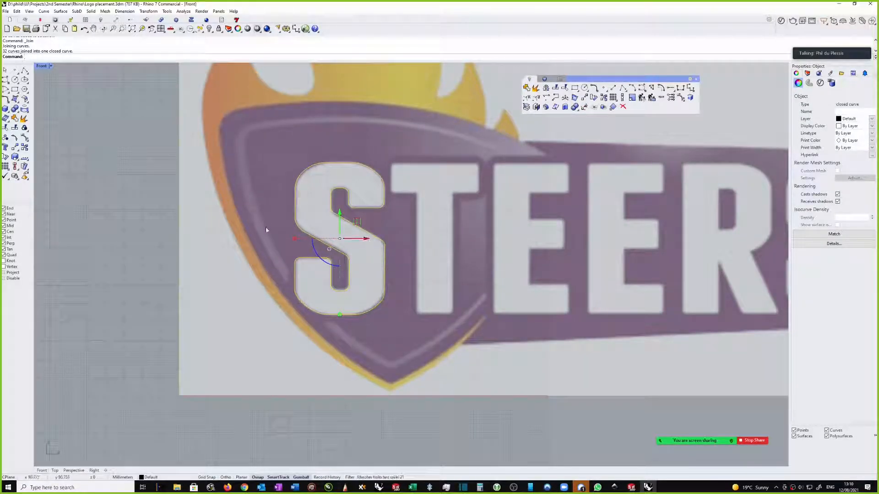
key(Escape)
click(377, 241)
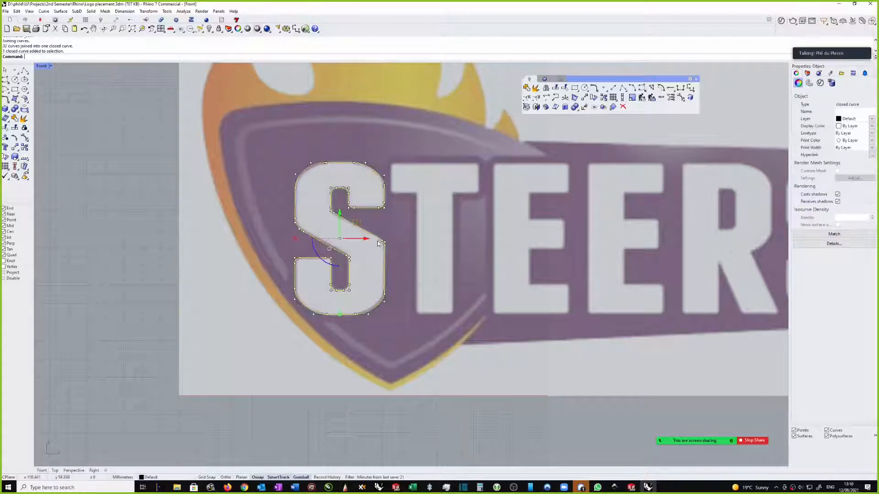
scroll(366, 241, up, 12)
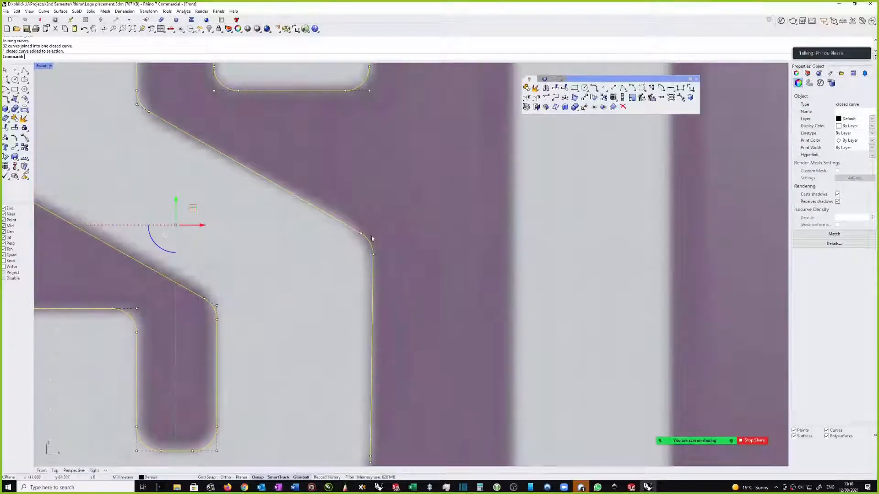
scroll(345, 250, down, 2)
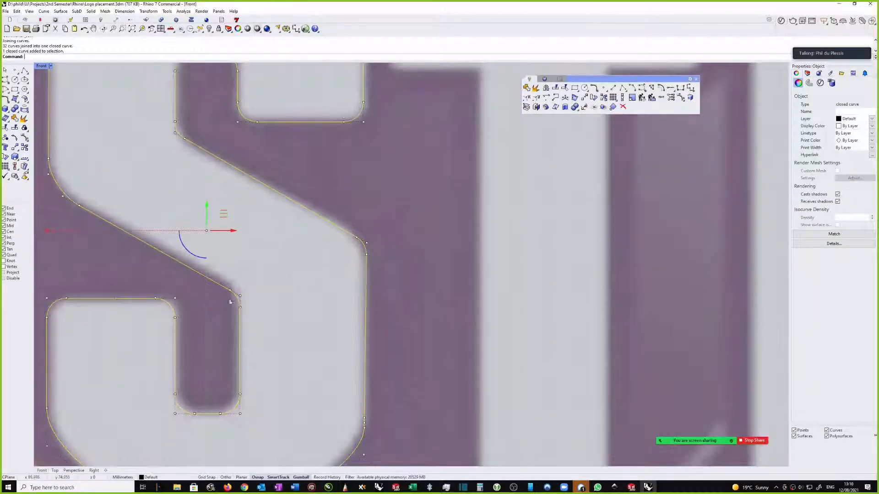
scroll(230, 302, up, 2)
right_drag(190, 308, 272, 297)
right_drag(246, 326, 224, 347)
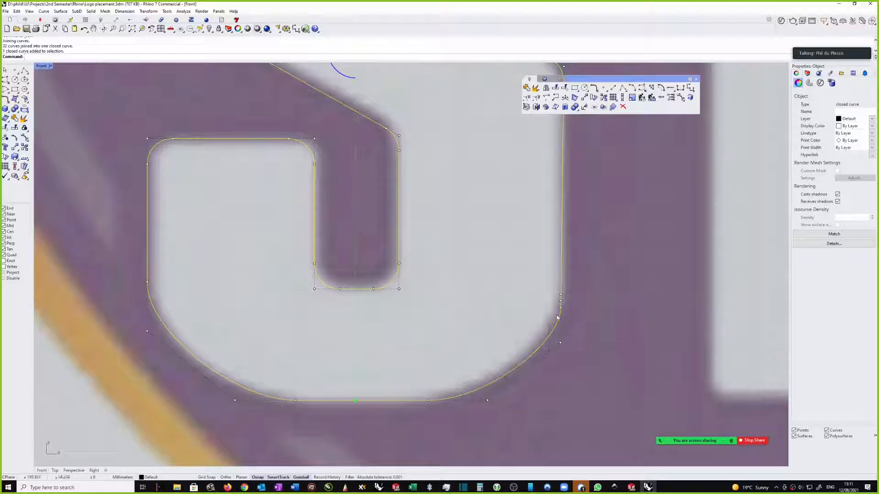
- Delete the two surplus control points where the S's right side edge meets the lower-right corner curve
scroll(567, 313, up, 3)
key(Escape)
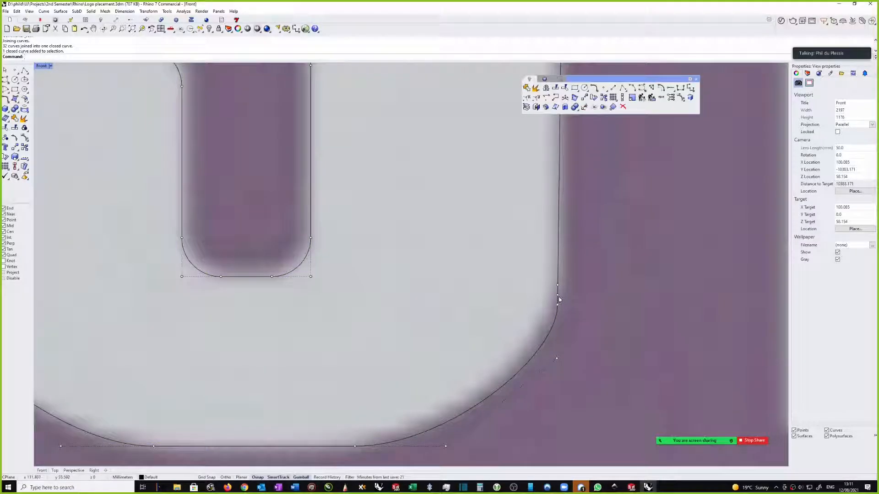
click(558, 305)
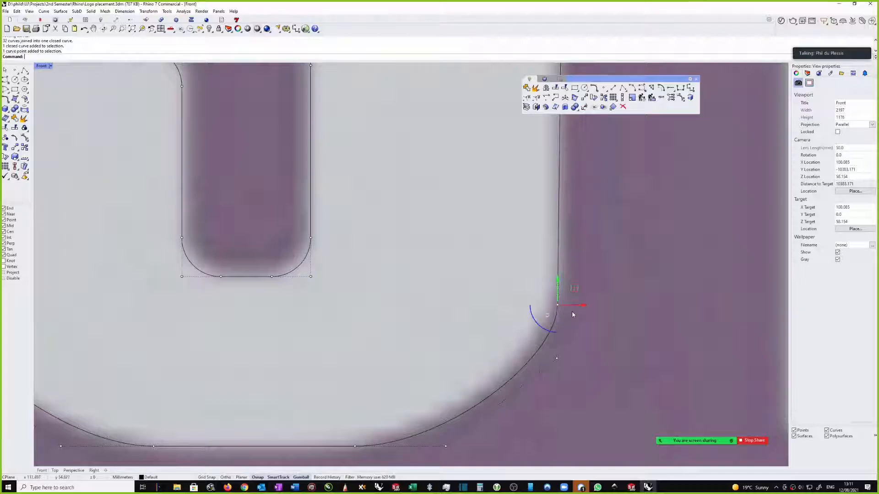
key(Delete)
click(560, 292)
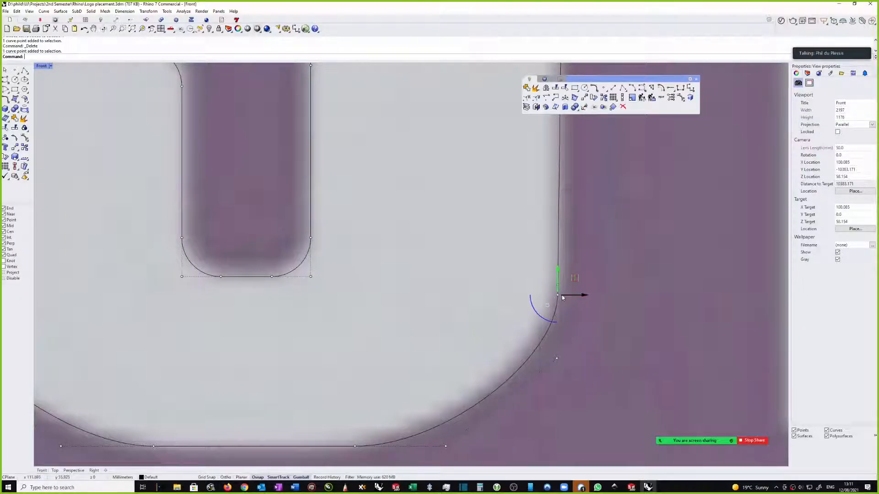
key(Delete)
- Select the S outline and examine its upper half for surplus control points
scroll(545, 306, down, 3)
scroll(543, 296, up, 1)
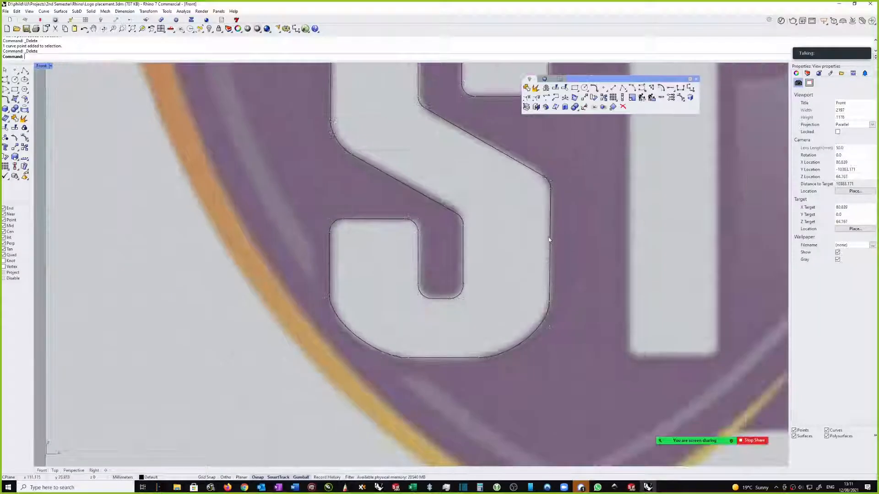
click(550, 237)
scroll(512, 238, down, 5)
right_drag(513, 238, 443, 258)
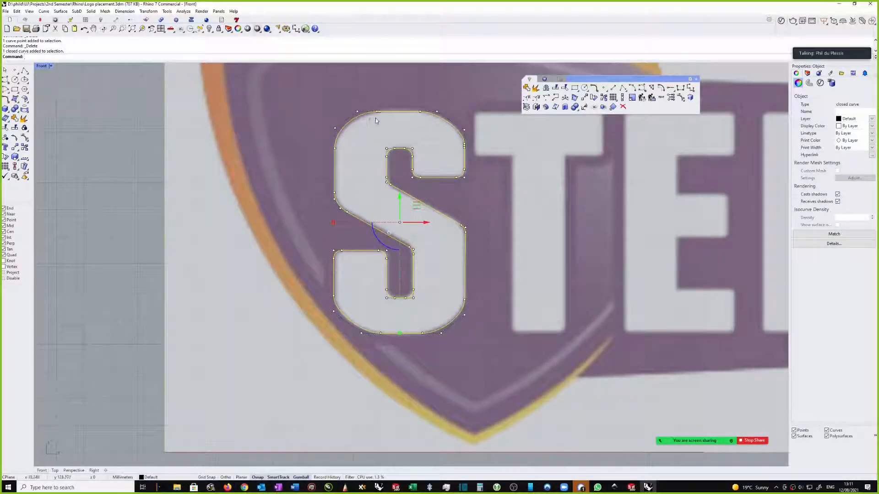
scroll(378, 121, up, 1)
scroll(393, 120, up, 3)
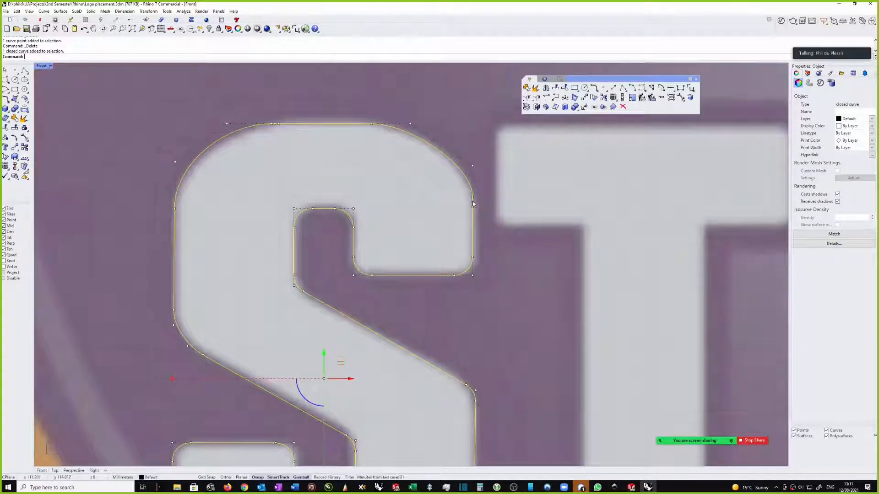
scroll(473, 199, down, 1)
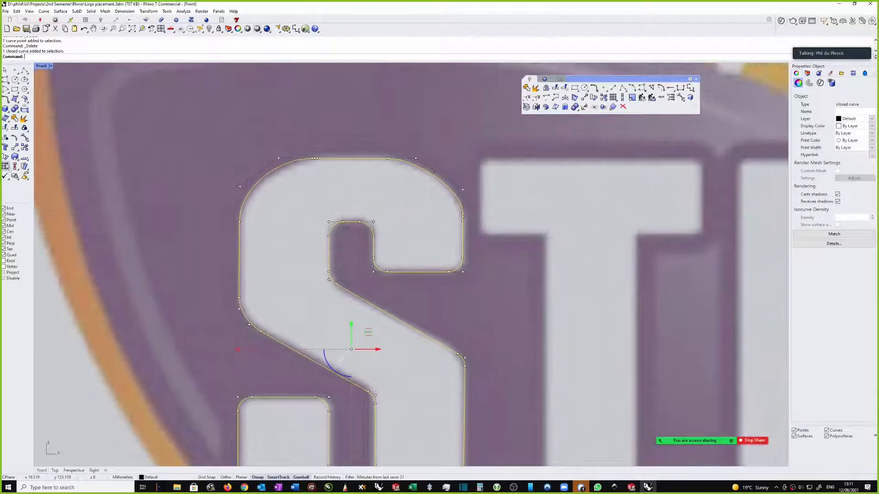
- Check the S outline for open curve starts and ends with Show Curve Ends, hiding closed curve seams and polycurve joints
click(6, 177)
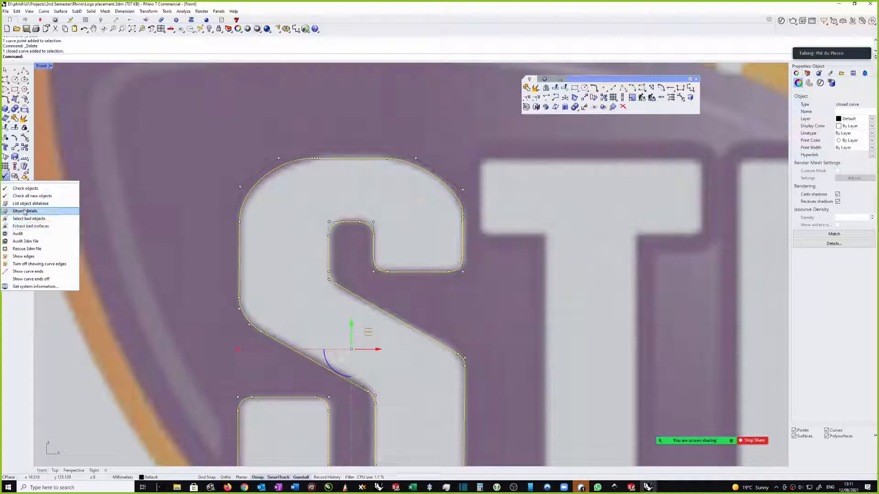
click(27, 272)
scroll(272, 218, down, 5)
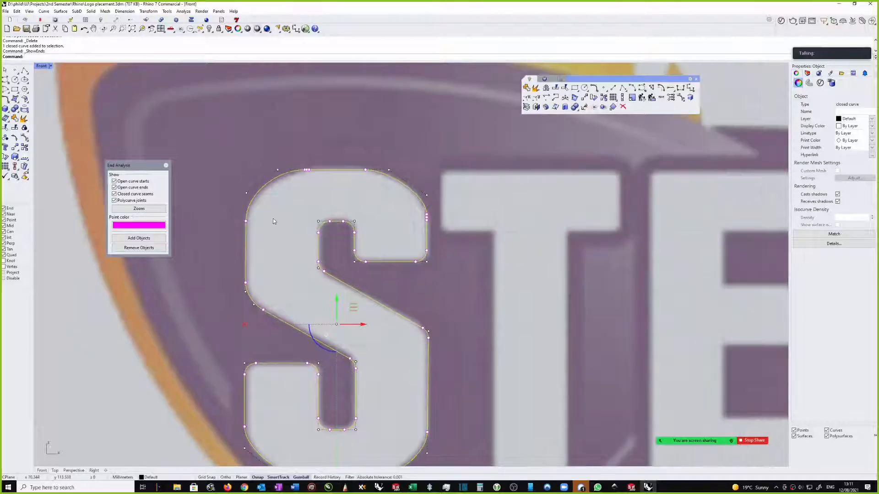
click(114, 202)
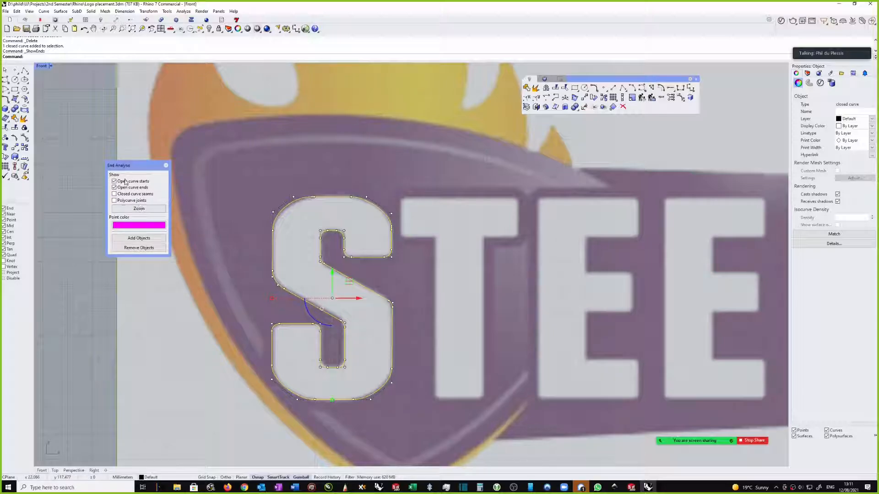
scroll(385, 262, up, 1)
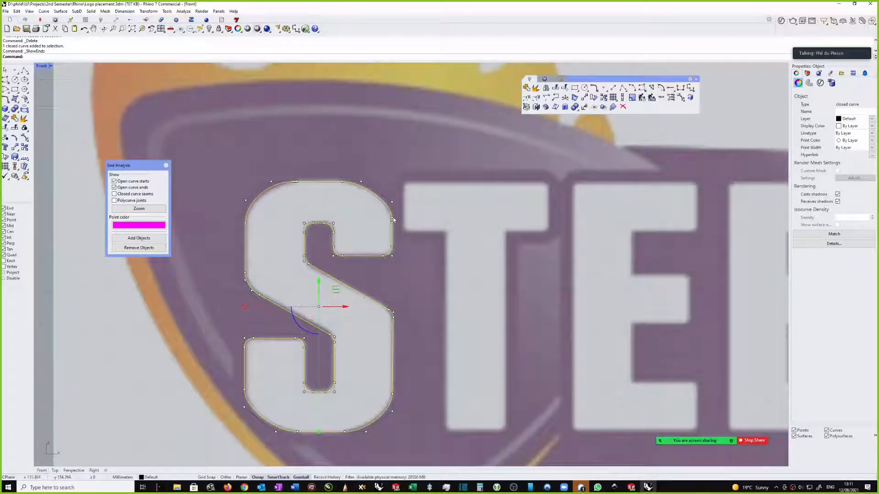
scroll(392, 219, up, 1)
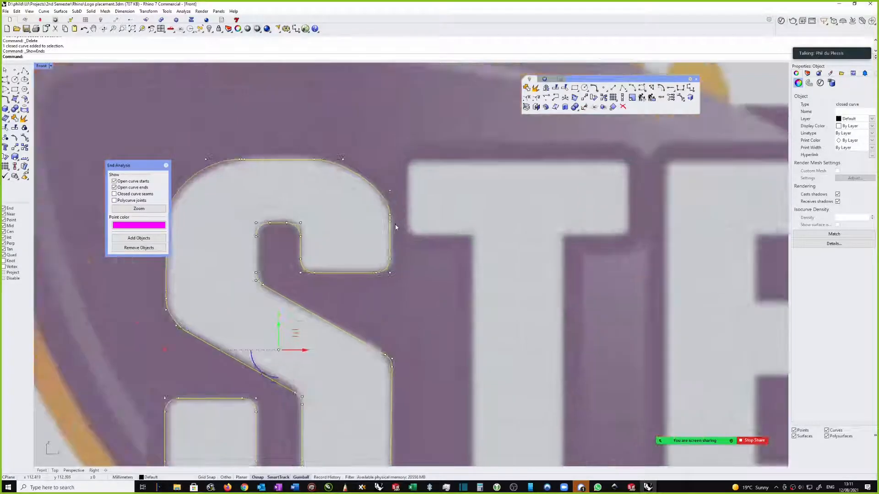
click(166, 166)
- Delete the surplus control point just below the upper-right corner curve on the S's vertical edge
scroll(384, 221, up, 2)
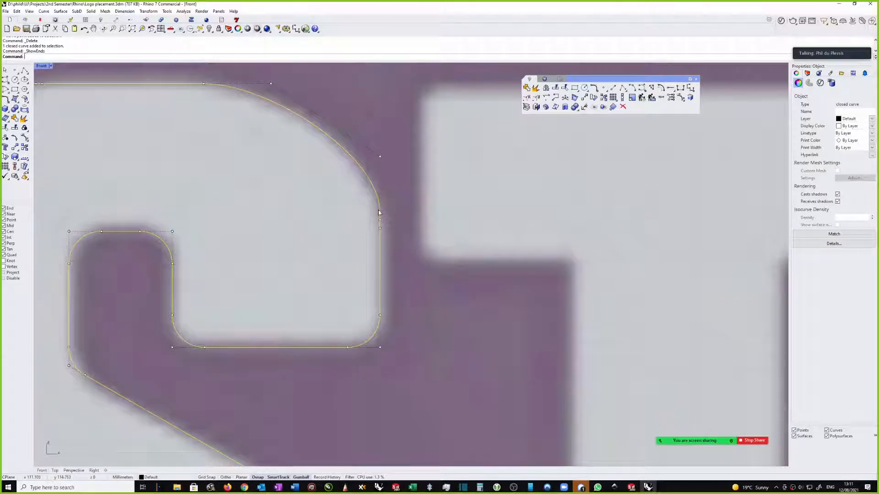
click(379, 222)
key(Delete)
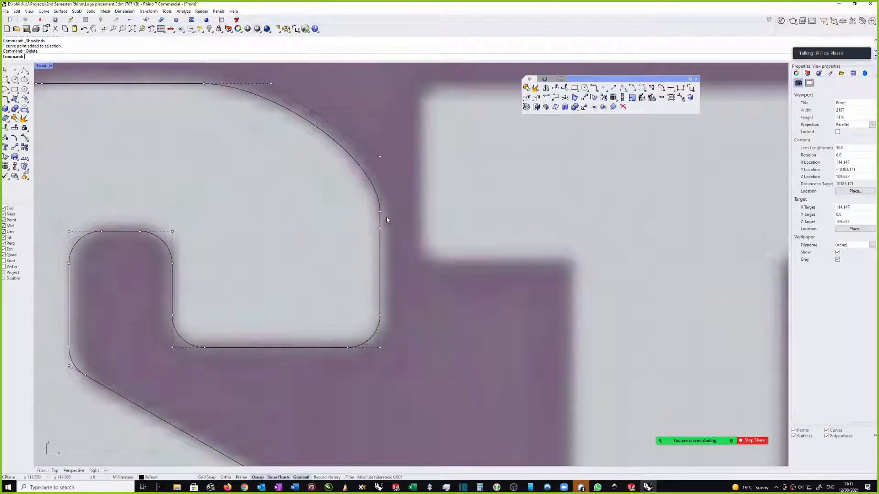
- Delete the surplus control points on the S's right edge below the upper-right curve and on its top edge beside the upper-left curve
click(381, 229)
key(Delete)
scroll(399, 226, down, 7)
scroll(228, 156, up, 7)
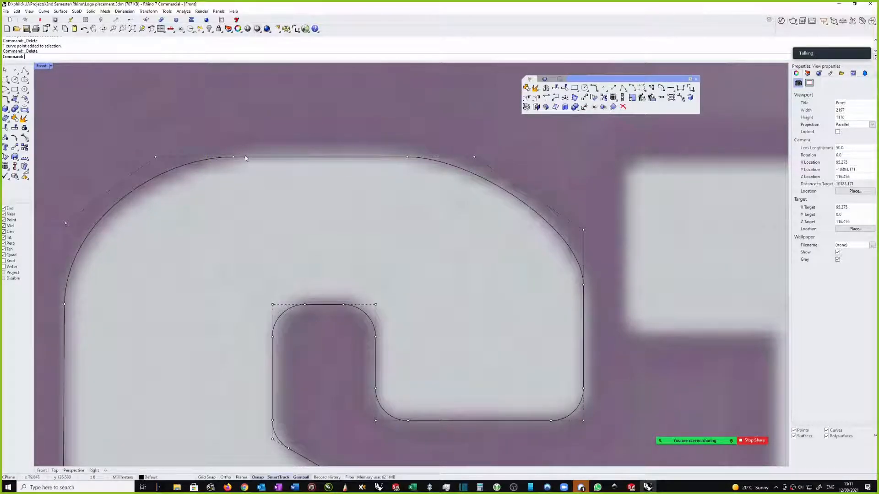
click(245, 157)
key(Delete)
- Trace the right edge of the small detached flame with a six-point, degree 3 control point curve from its upper tip to its lower tip
scroll(306, 178, down, 10)
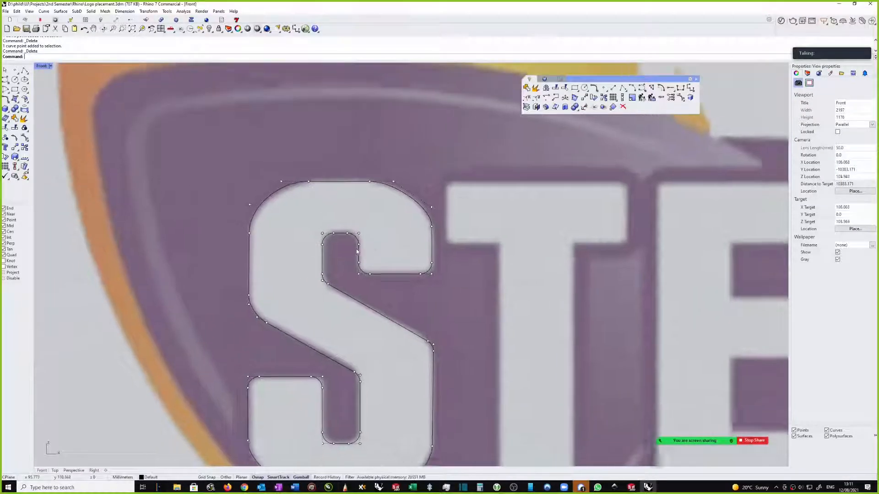
scroll(356, 249, down, 3)
scroll(357, 246, down, 3)
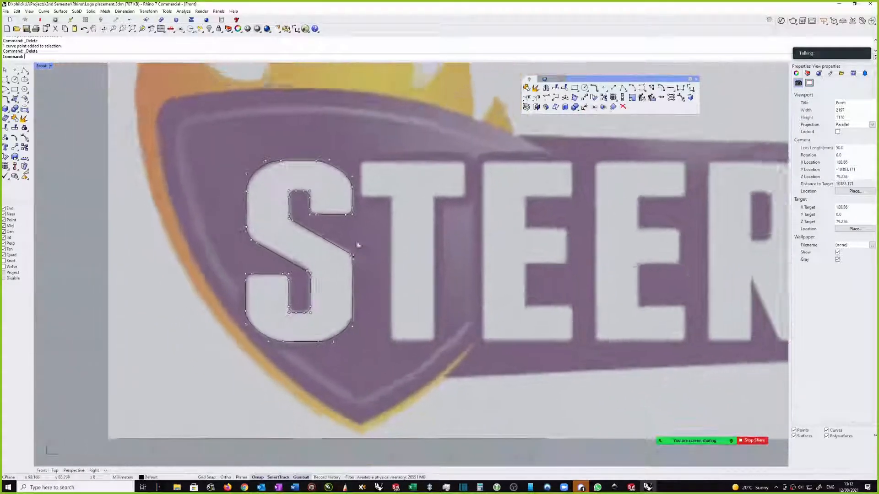
scroll(208, 256, down, 3)
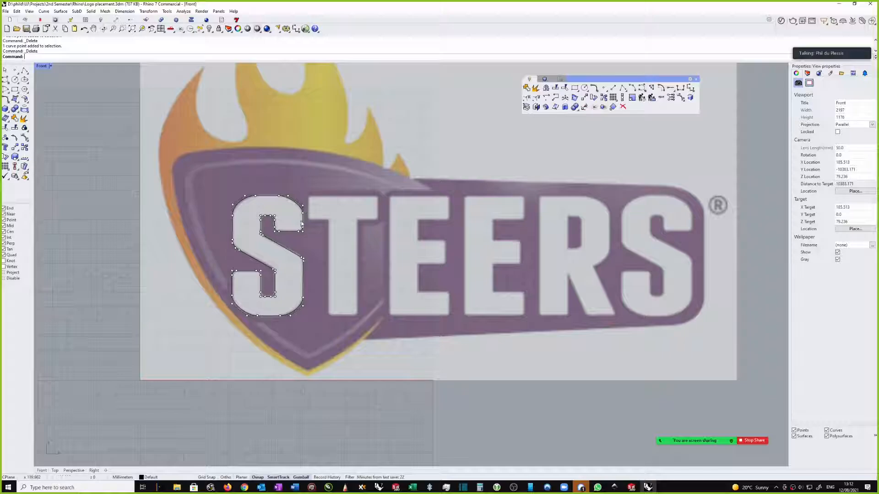
scroll(341, 222, down, 4)
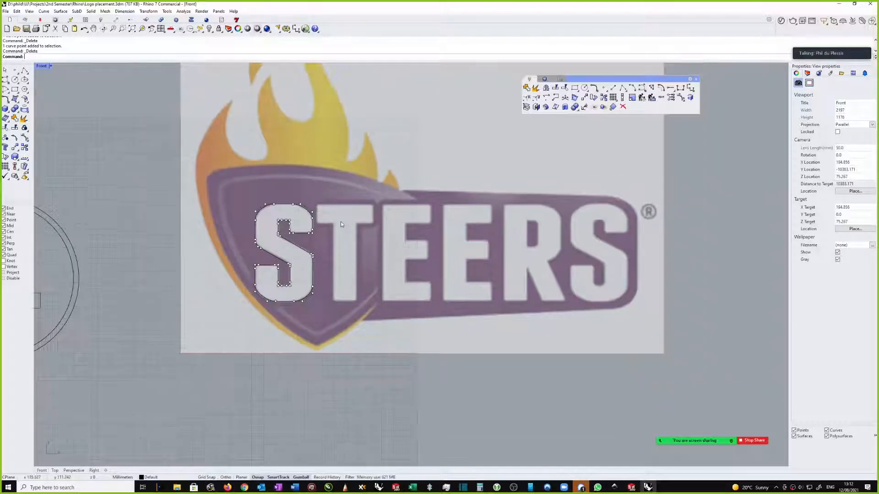
scroll(299, 89, up, 2)
scroll(305, 118, up, 7)
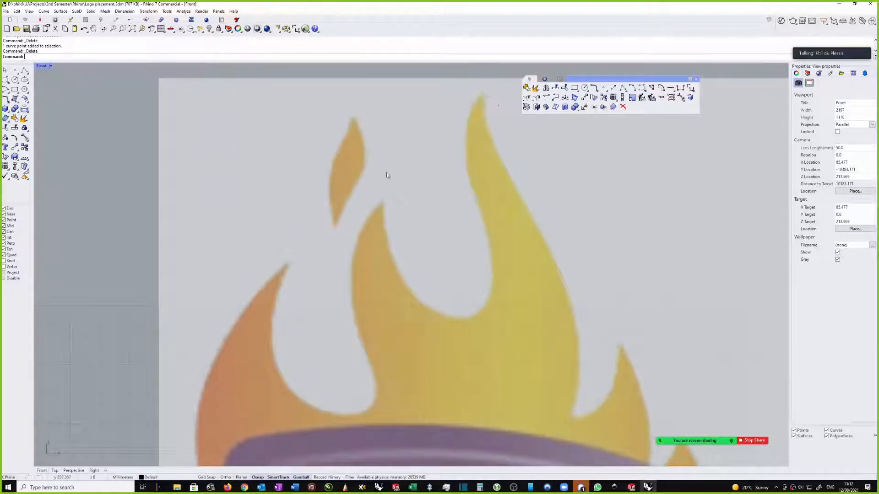
right_drag(388, 175, 387, 177)
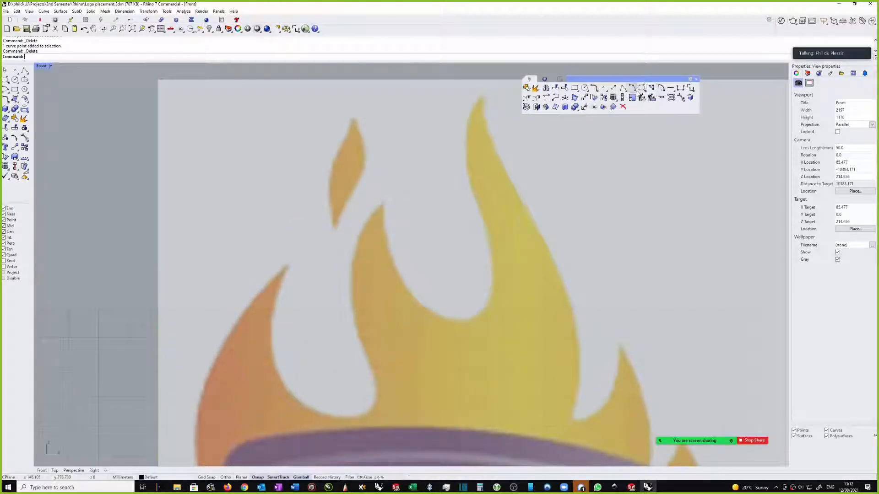
click(641, 87)
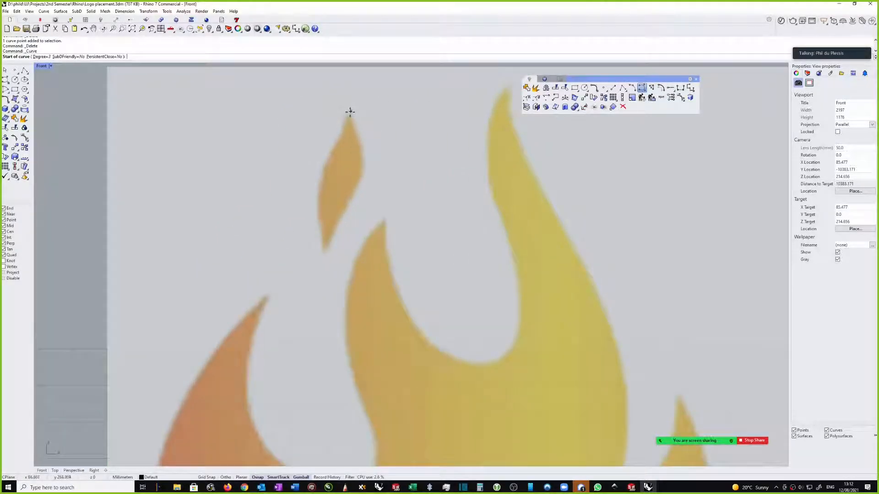
click(348, 114)
click(362, 147)
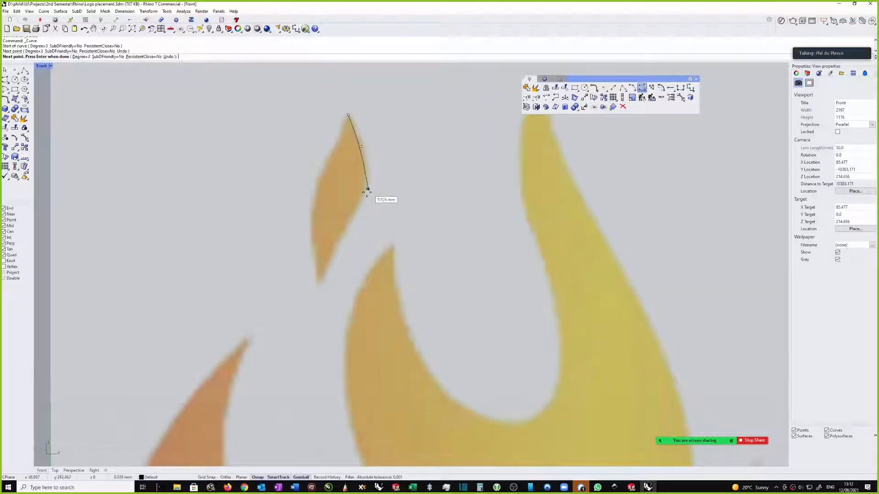
click(362, 194)
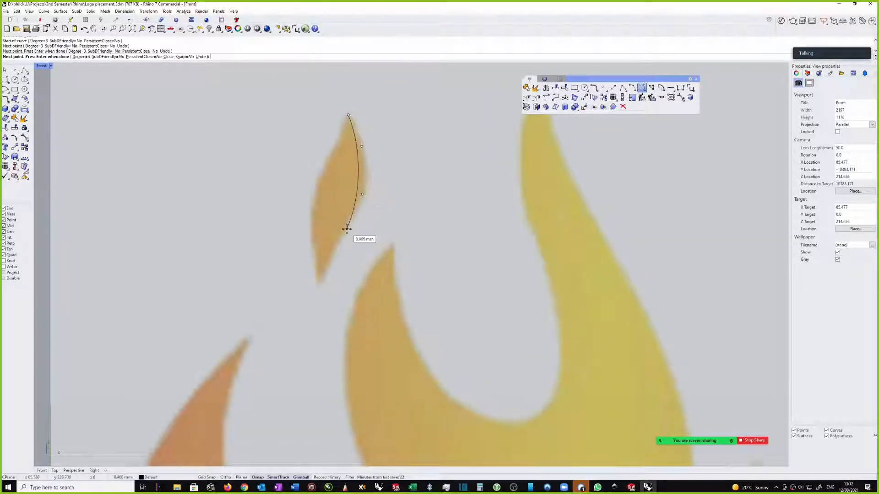
click(347, 228)
click(330, 254)
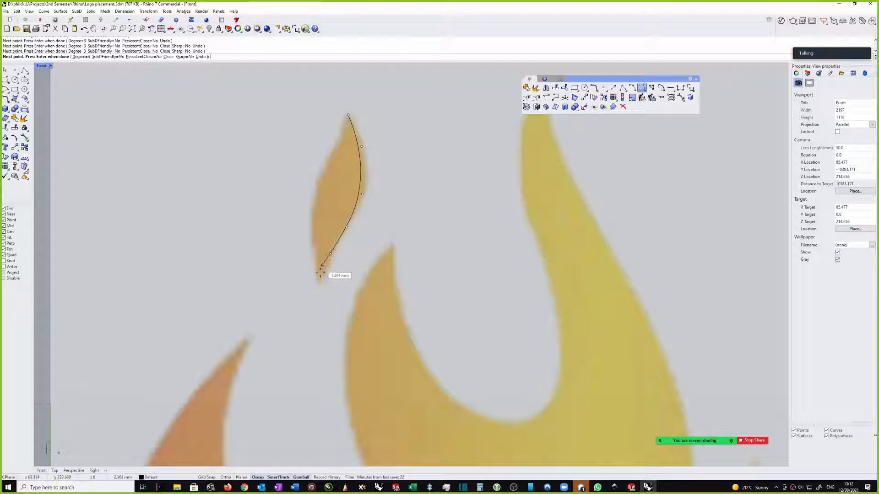
click(320, 287)
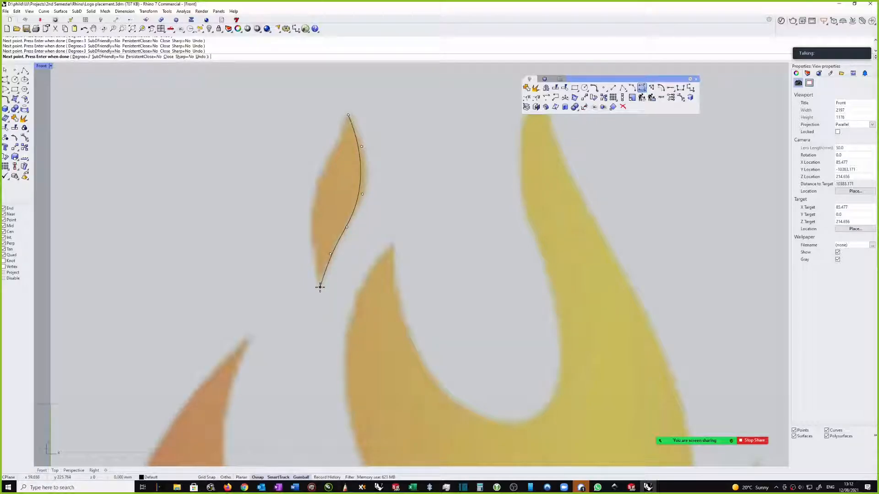
key(Return)
- Move the two control points at the bulge of the flame's right edge curve outward to match the image
scroll(357, 164, up, 2)
click(365, 162)
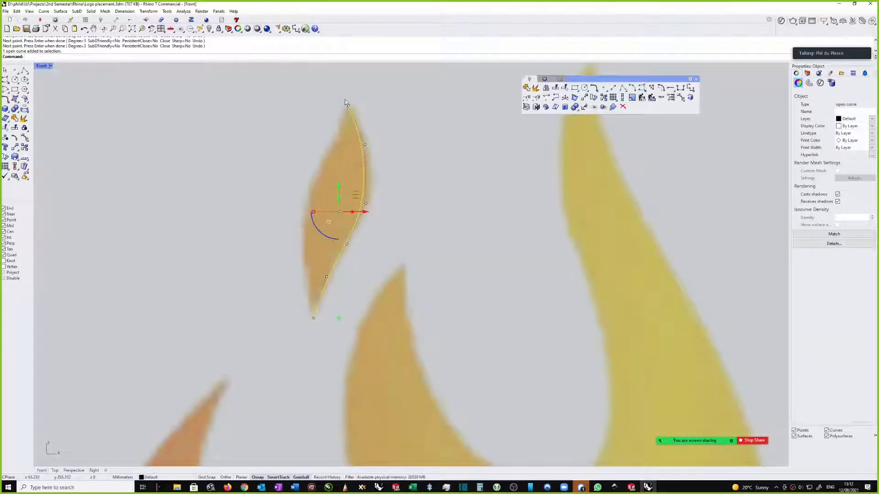
click(365, 144)
drag(382, 128, 387, 123)
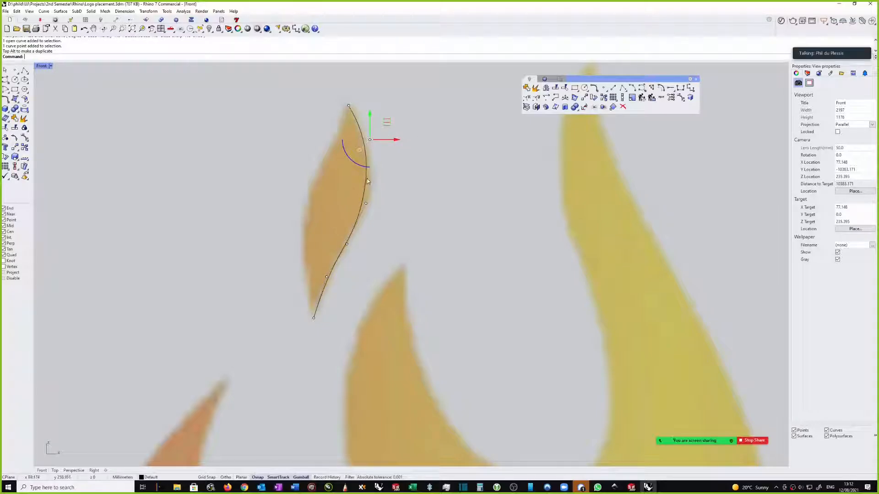
click(366, 204)
drag(385, 186, 389, 188)
click(355, 118)
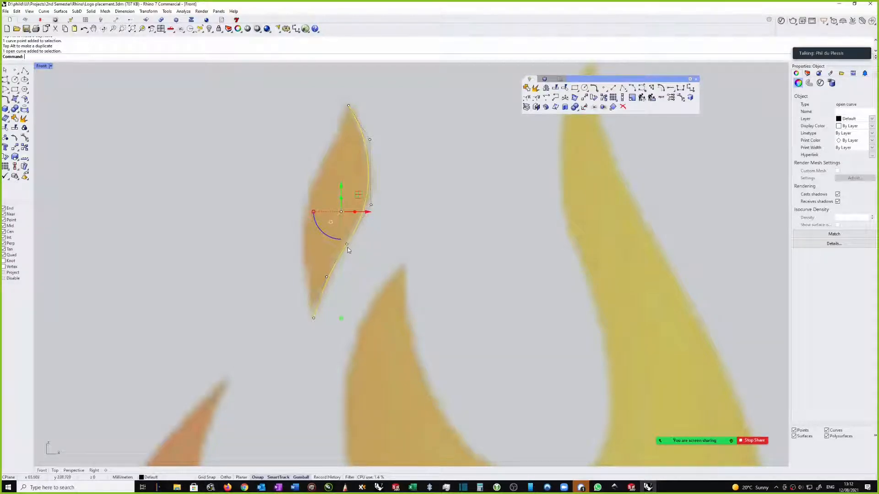
click(448, 197)
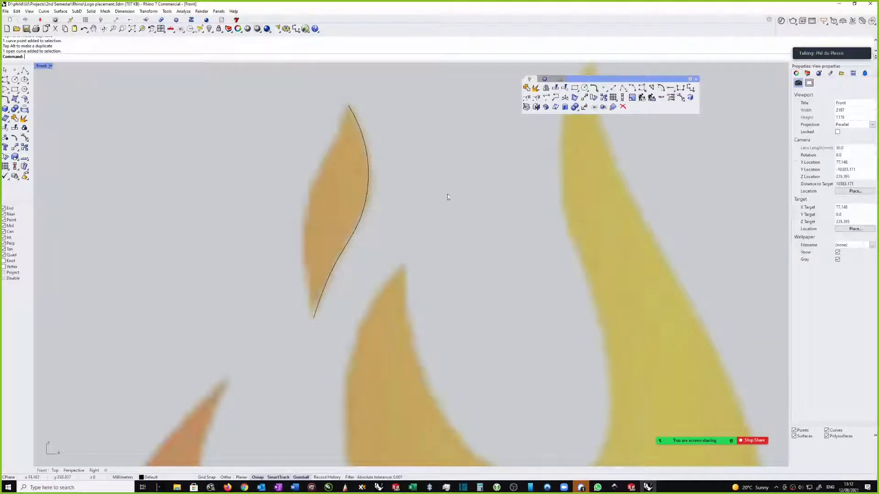
- Trace the left edge of the small detached flame with a seven-point control point curve from its upper tip to the right curve's lower end
click(642, 87)
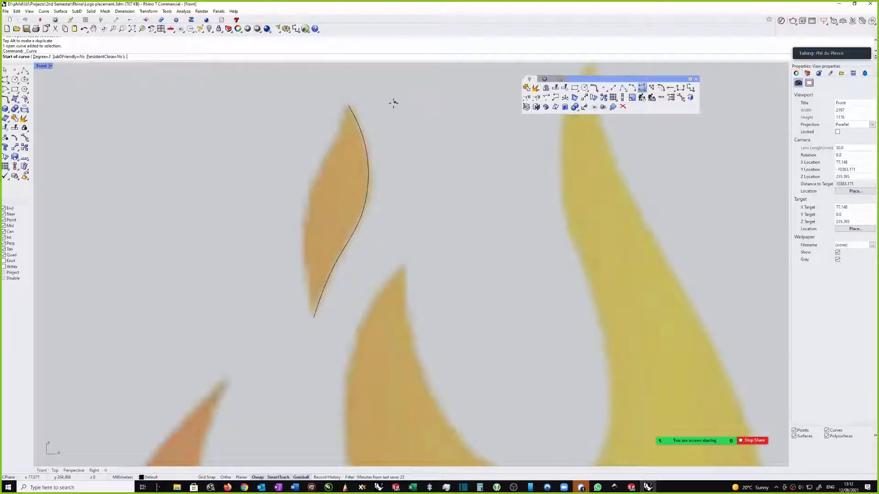
click(350, 106)
scroll(350, 124, up, 2)
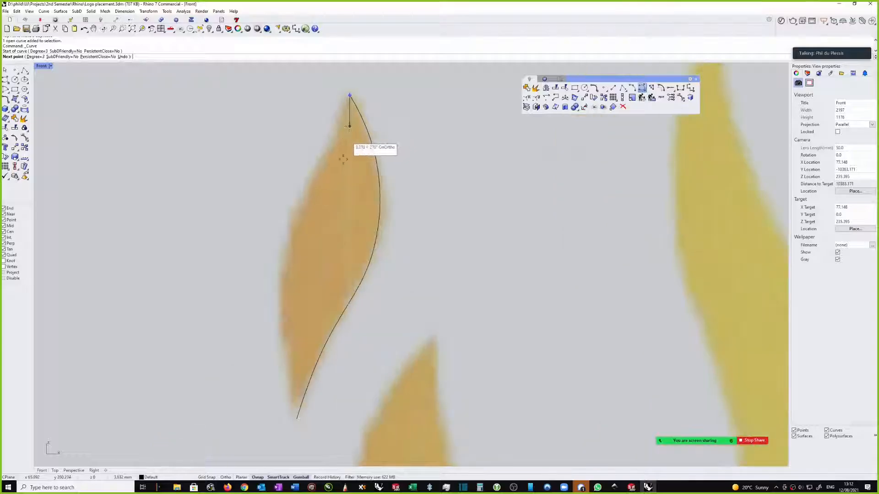
scroll(343, 164, up, 2)
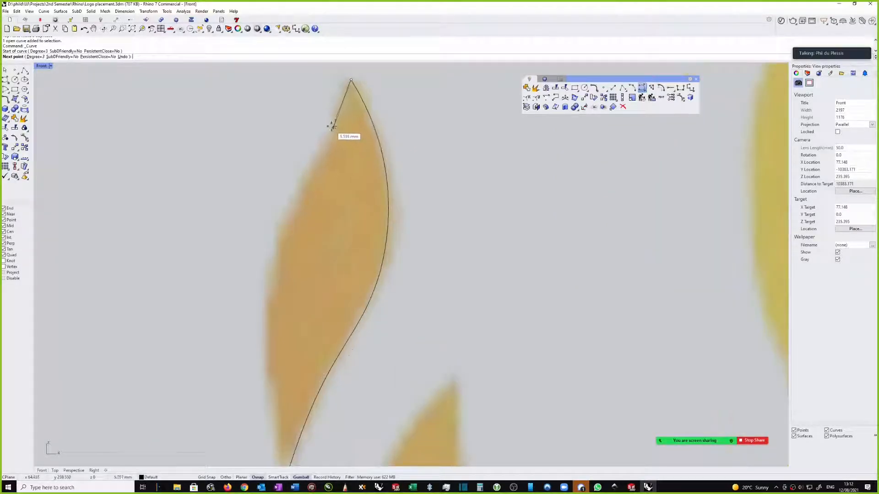
click(341, 126)
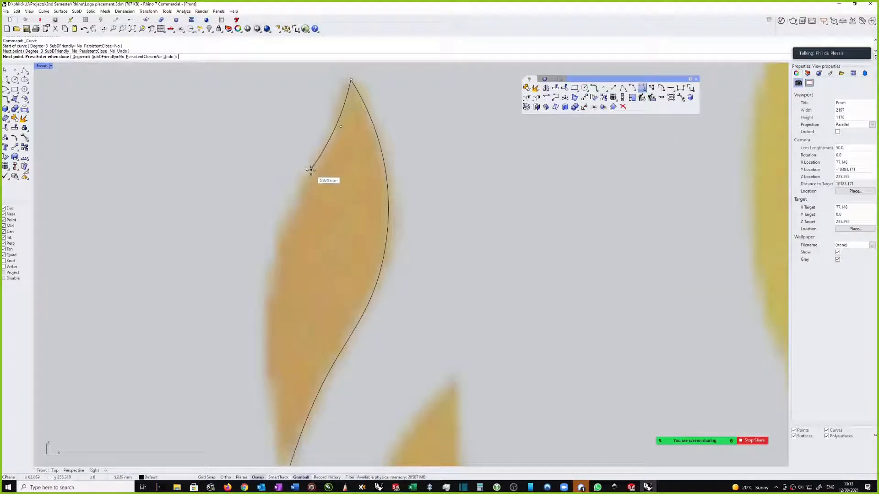
click(311, 169)
click(275, 234)
click(260, 301)
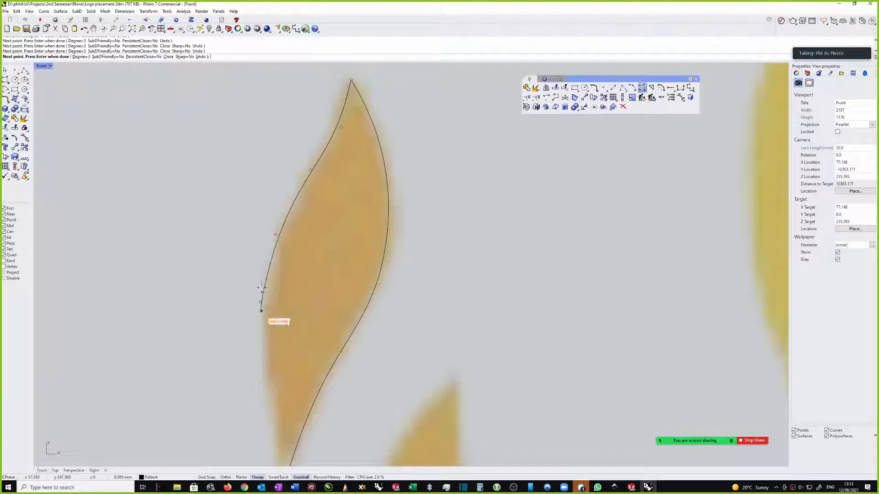
scroll(261, 261, down, 5)
scroll(263, 232, down, 2)
scroll(262, 300, up, 2)
click(262, 295)
scroll(266, 353, up, 4)
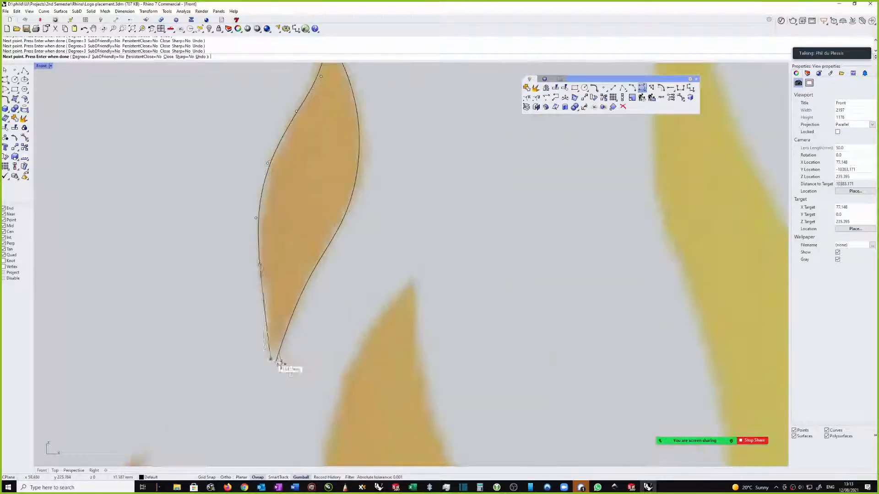
click(278, 362)
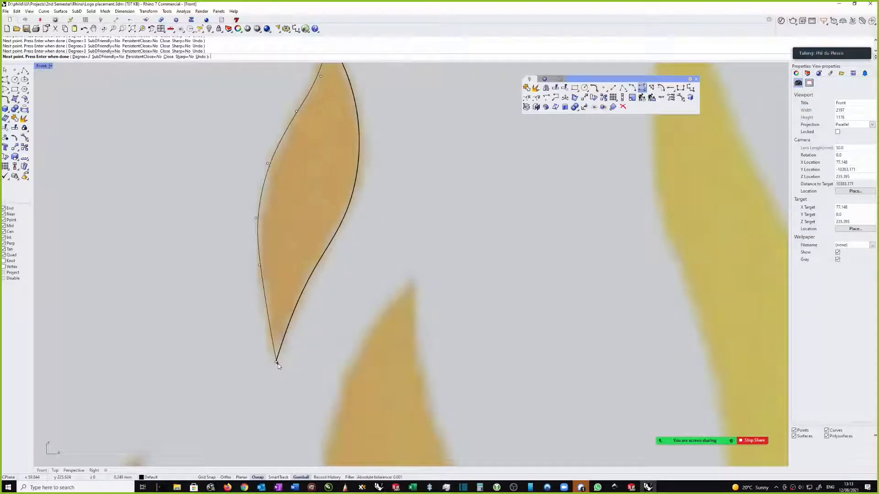
- Move the lowest intermediate control point of the flame's left edge curve down toward the lower tip
click(264, 296)
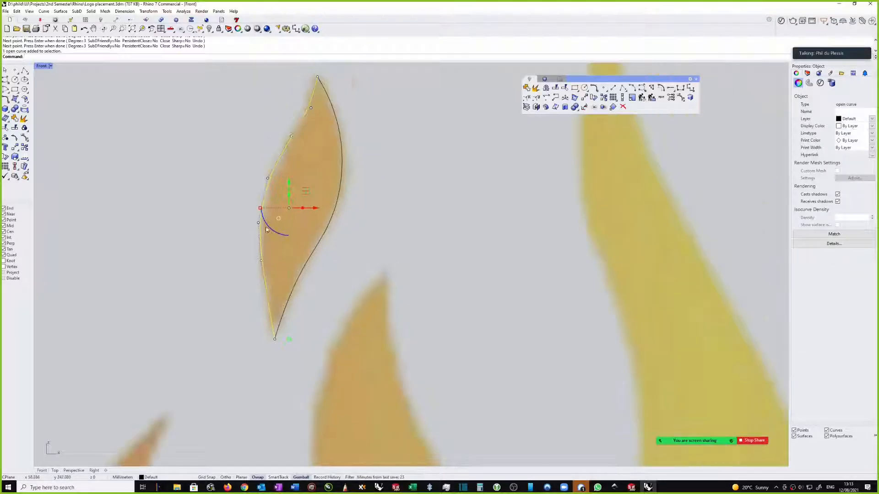
click(260, 262)
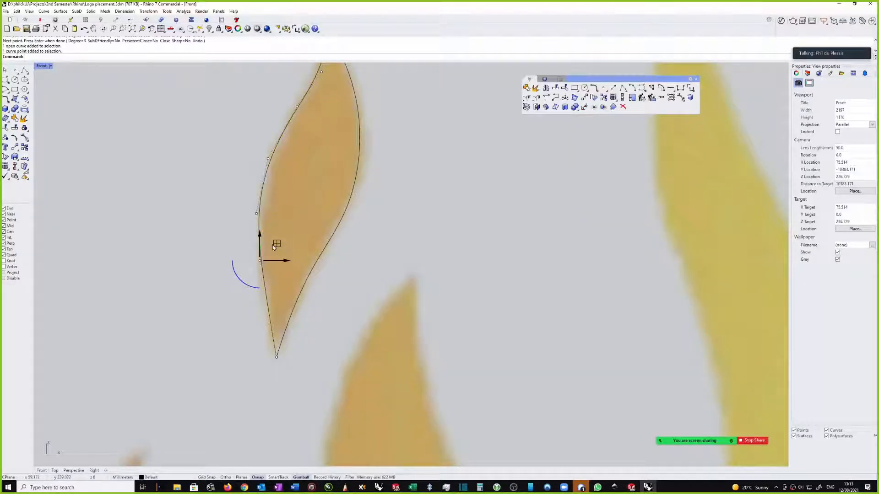
drag(276, 247, 277, 283)
scroll(306, 210, down, 4)
key(Escape)
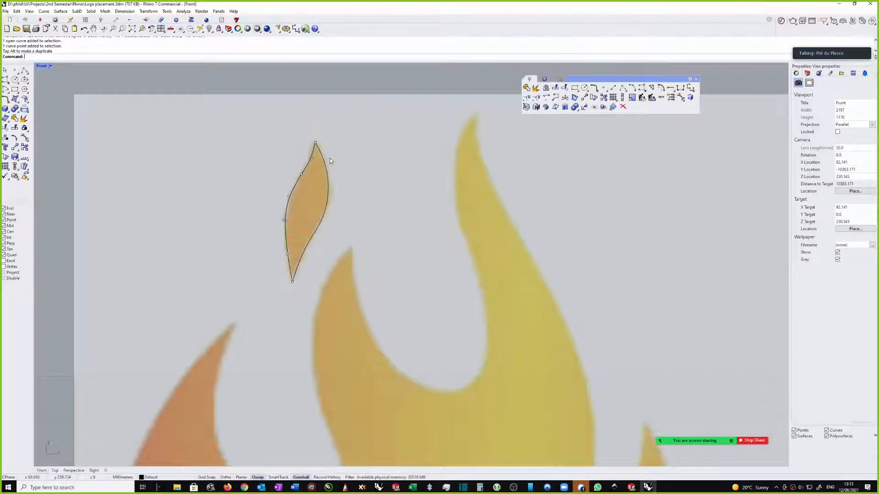
- Join the two edge curves of the small detached flame into one closed outline
scroll(330, 159, down, 2)
drag(234, 85, 407, 289)
click(537, 108)
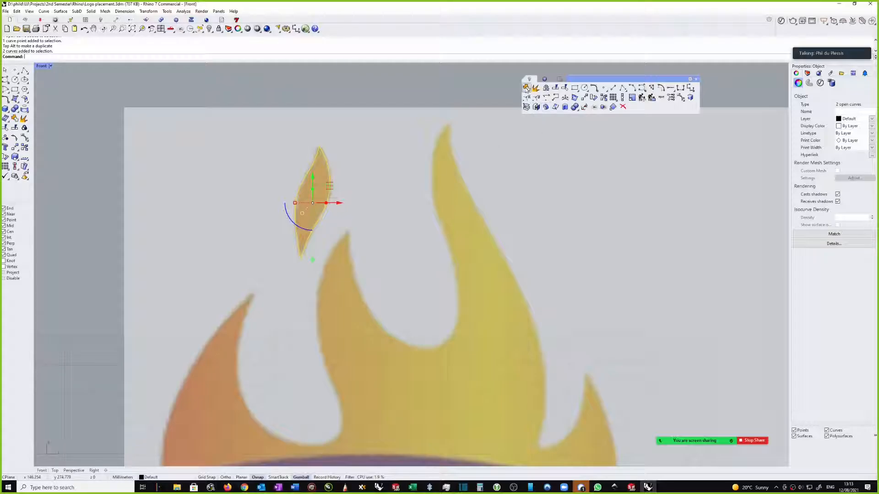
- Try moving the joined small flame outline horizontally off its image, and undo the move
scroll(330, 149, down, 6)
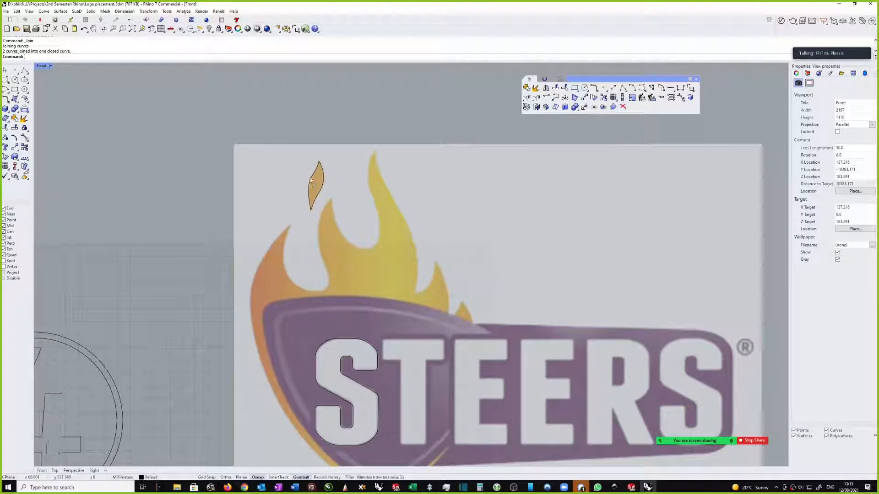
click(311, 181)
scroll(343, 183, up, 1)
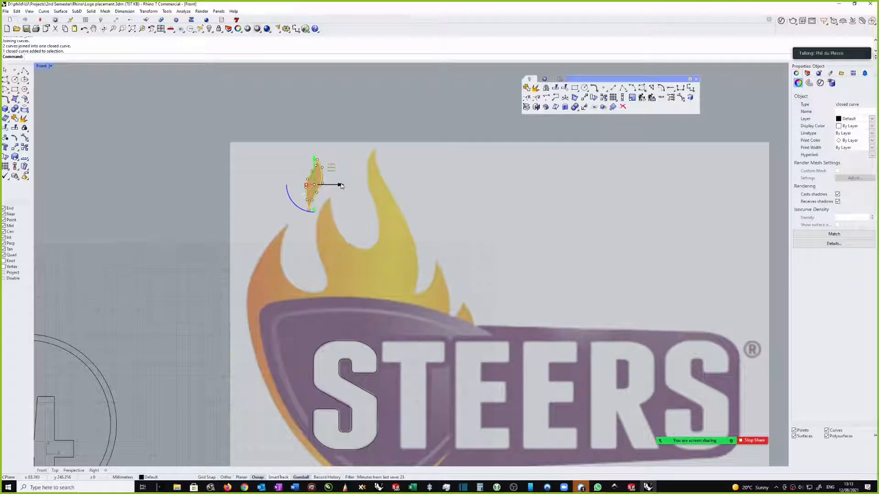
drag(341, 186, 393, 189)
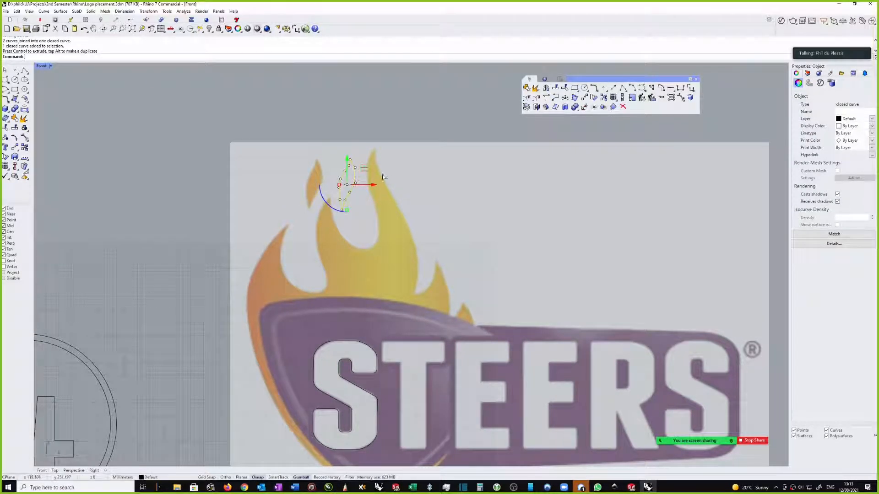
key(ctrl+z)
- Explode the closed outline of the small detached flame into its separate edge curves
scroll(332, 165, up, 3)
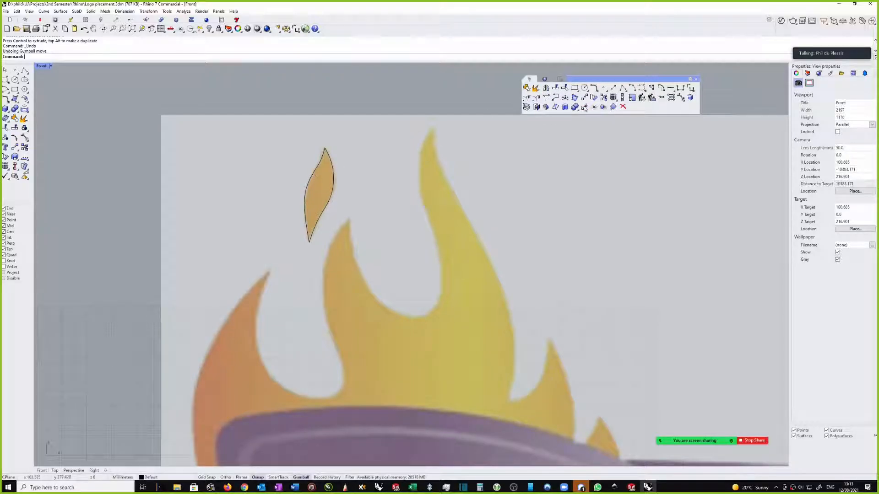
click(321, 167)
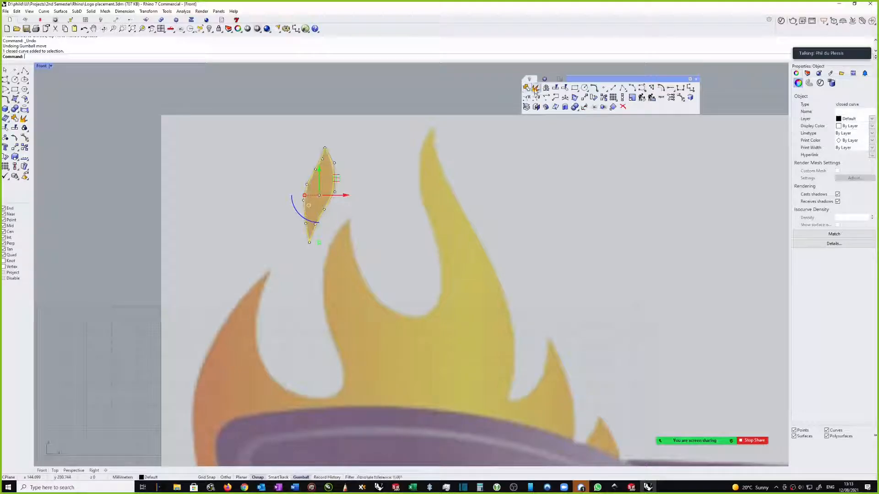
click(535, 89)
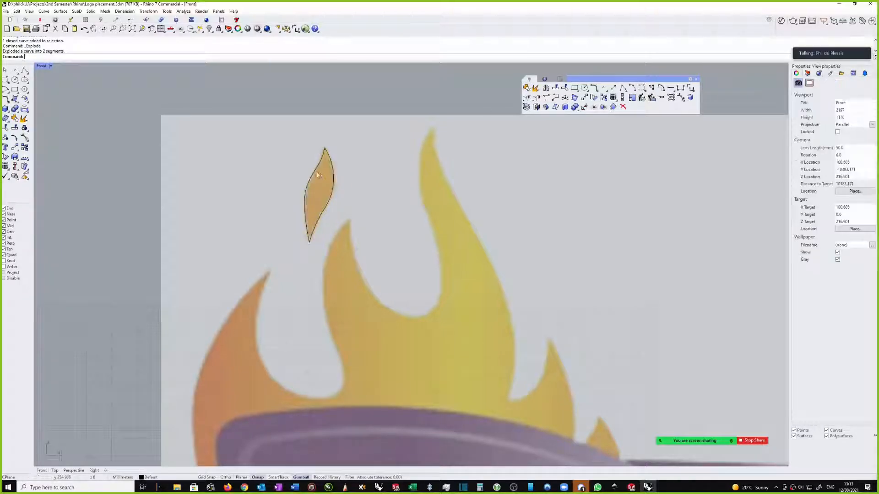
- Copy the left edge curve of the small detached flame from its upper endpoint to a point just beside it
click(604, 97)
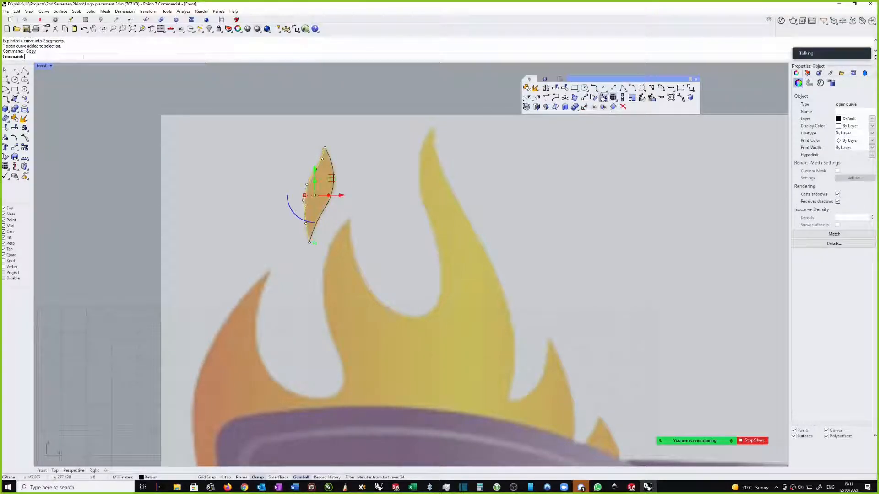
scroll(339, 151, up, 1)
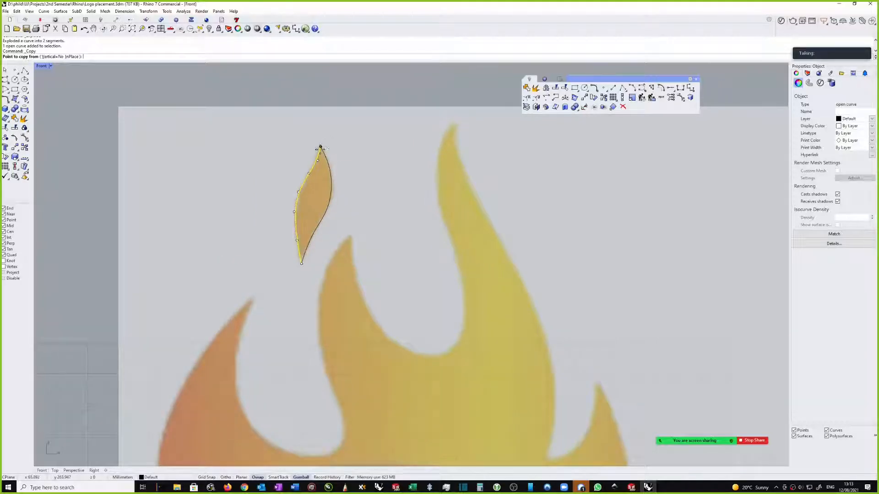
click(320, 146)
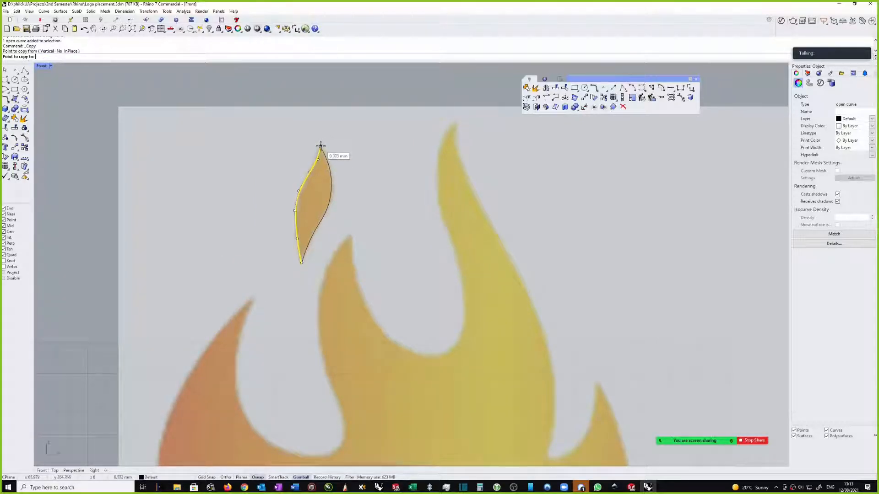
click(325, 146)
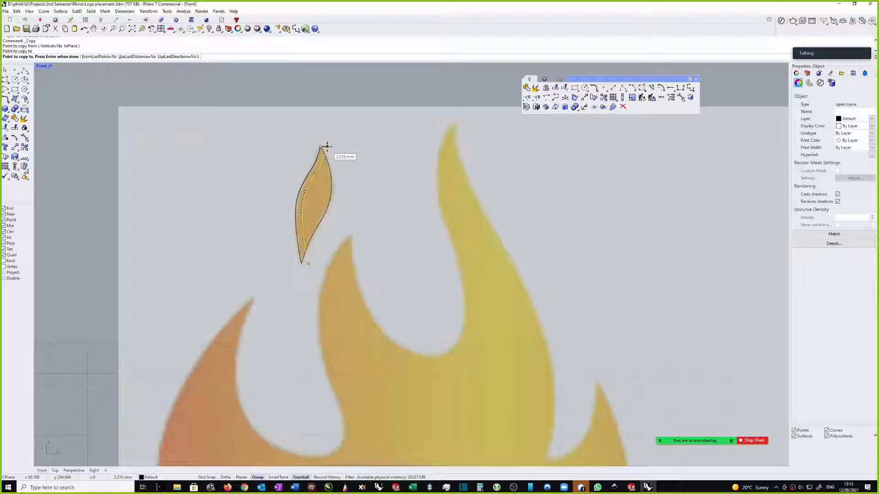
key(Return)
click(277, 111)
scroll(276, 109, down, 2)
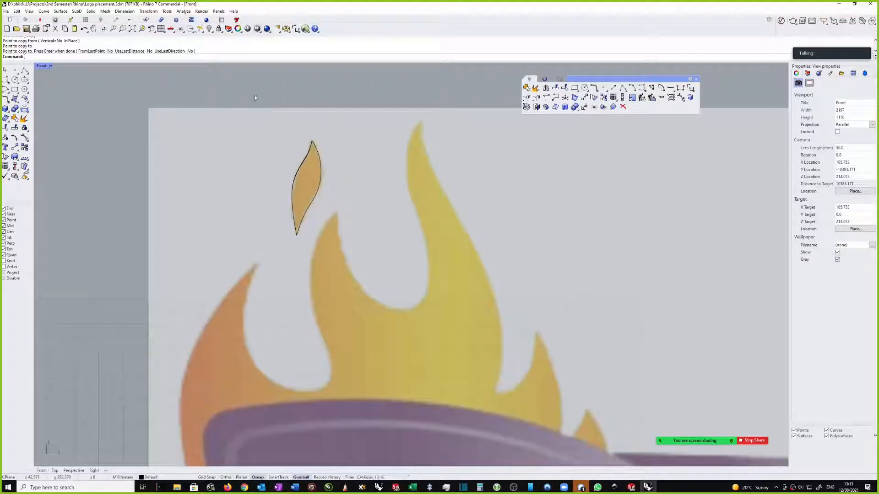
scroll(312, 160, up, 14)
scroll(270, 136, up, 2)
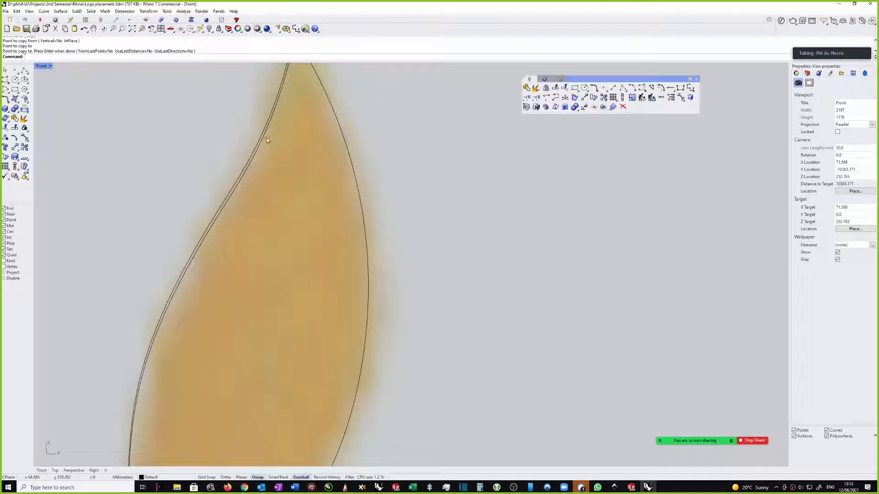
- Move the offset edge curve by its top end onto the upper tip of the small flame, snapping to the endpoint there
click(263, 141)
scroll(282, 149, down, 4)
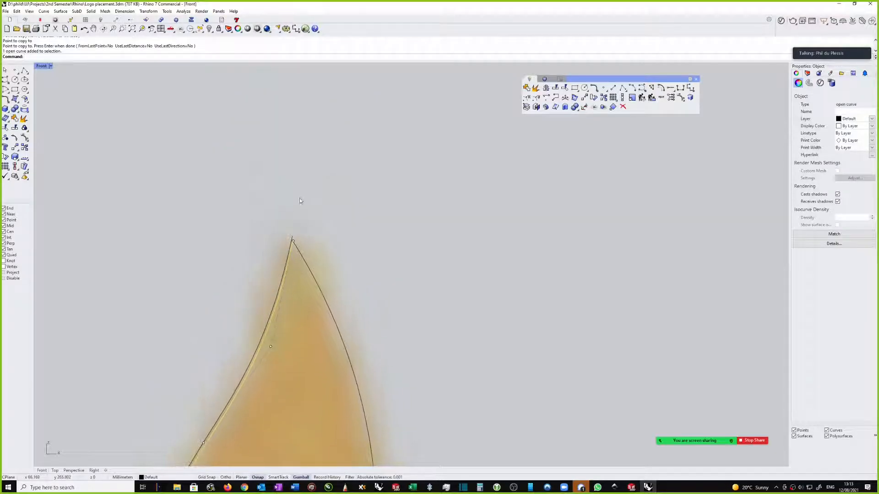
click(292, 238)
scroll(294, 237, up, 5)
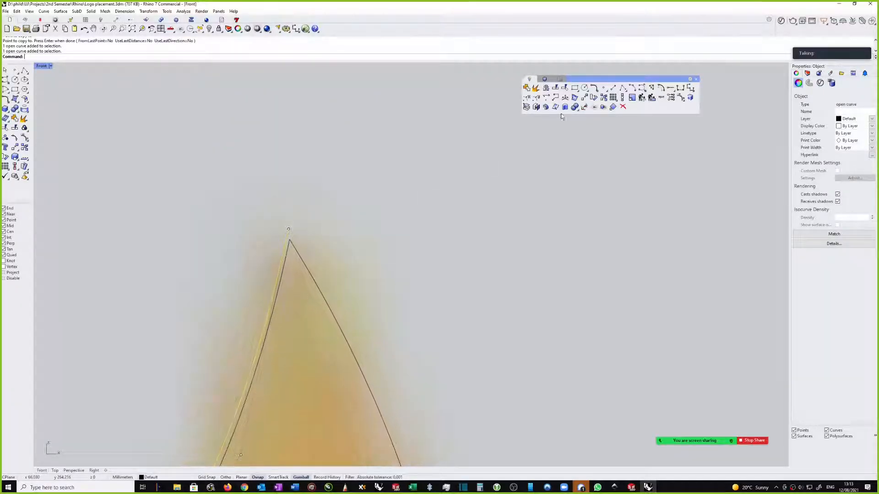
click(584, 97)
scroll(274, 257, up, 2)
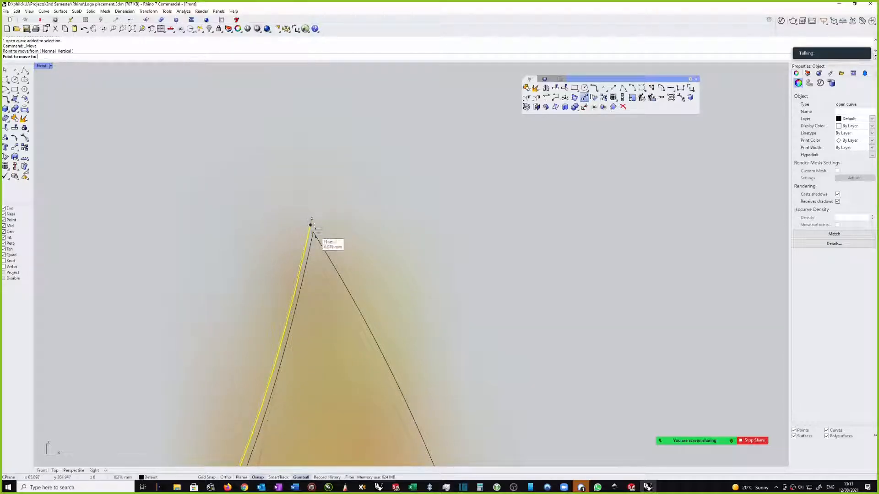
click(311, 219)
click(313, 233)
click(335, 186)
scroll(334, 185, down, 15)
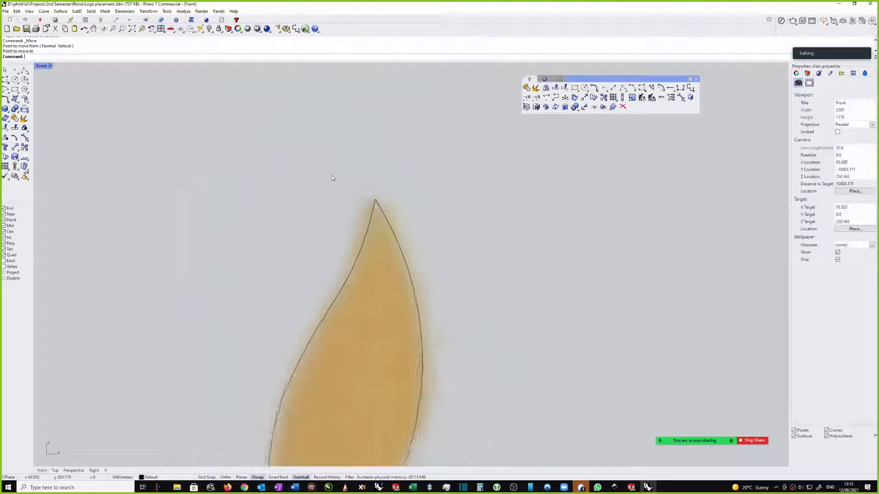
scroll(320, 156, down, 4)
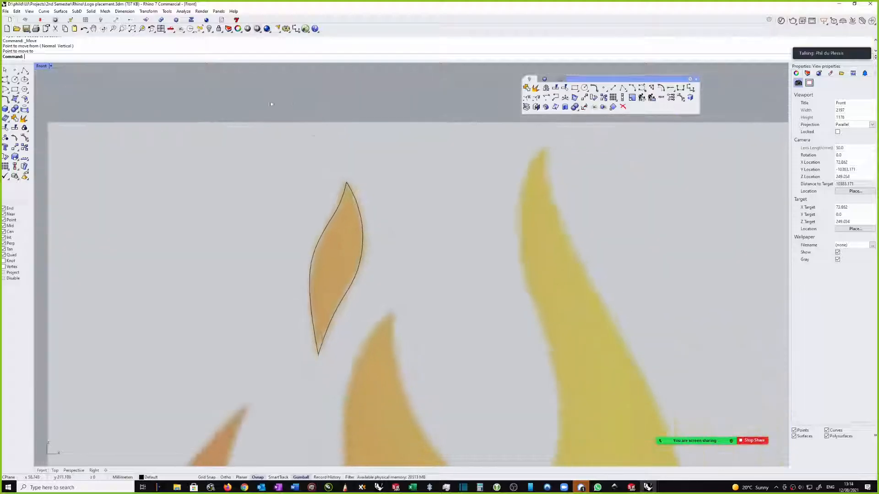
- Join all three edge curves of the small detached flame together
drag(267, 106, 421, 393)
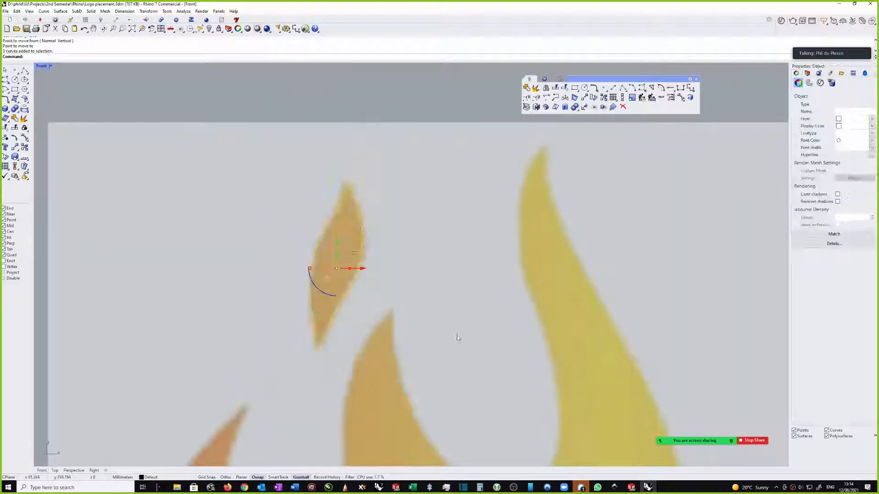
click(526, 88)
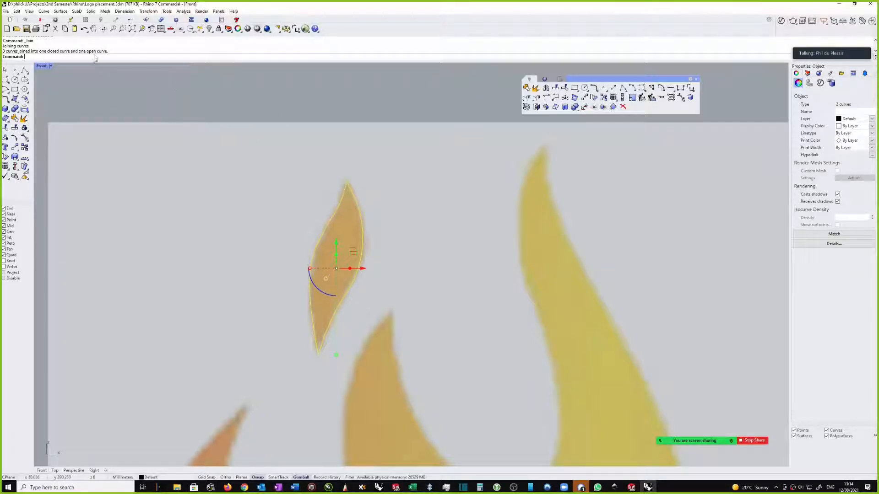
click(277, 128)
scroll(342, 183, down, 2)
scroll(338, 200, up, 2)
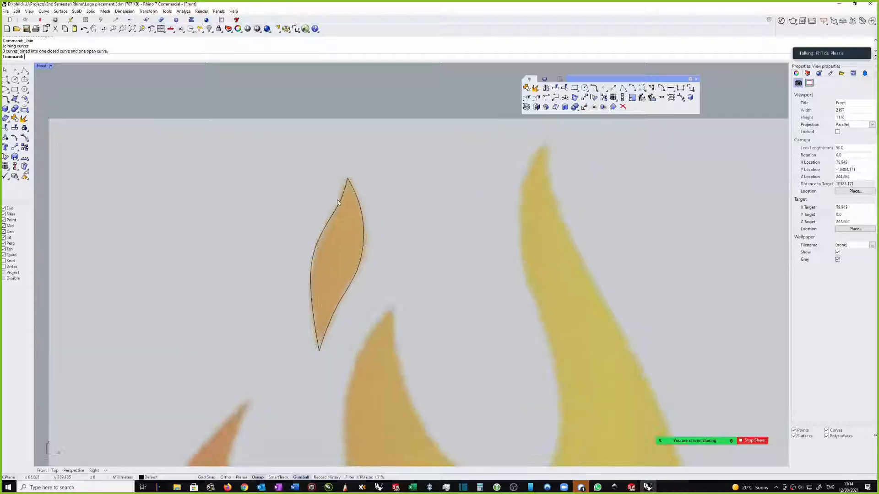
- Try moving the right edge curve of the small flame horizontally away from the outline, and undo the move
click(361, 214)
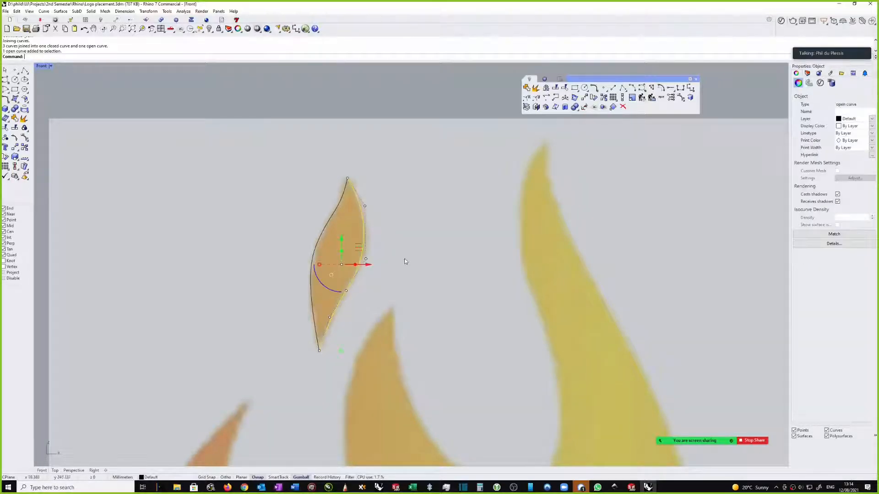
drag(364, 264, 398, 265)
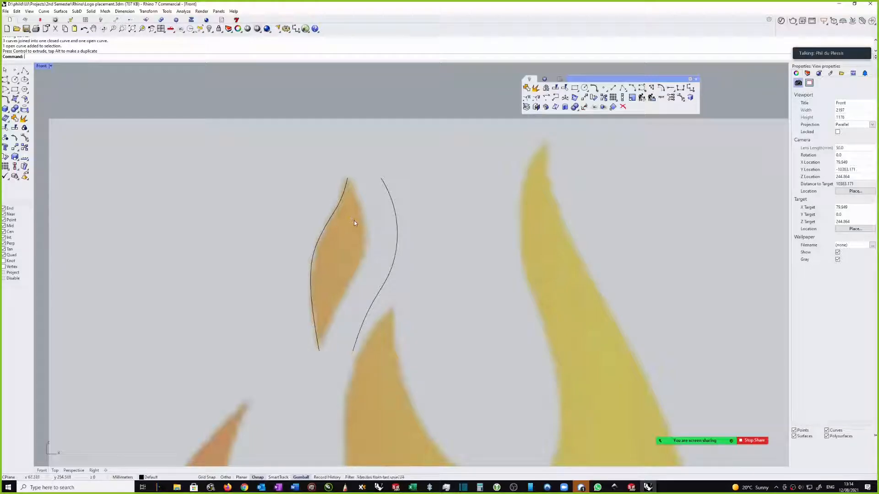
key(ctrl+z)
- Try moving the closed curve along the small flame's left edge horizontally outward, and undo the move
click(332, 216)
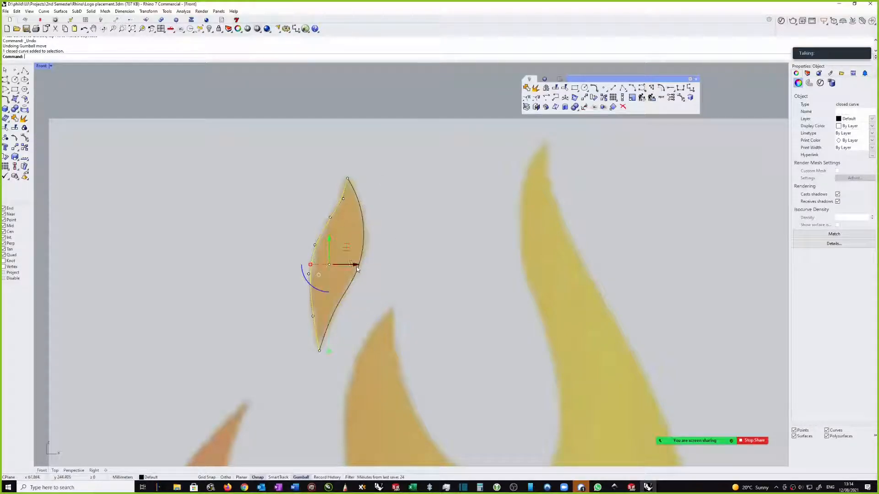
drag(356, 266, 328, 267)
click(401, 210)
scroll(316, 217, up, 2)
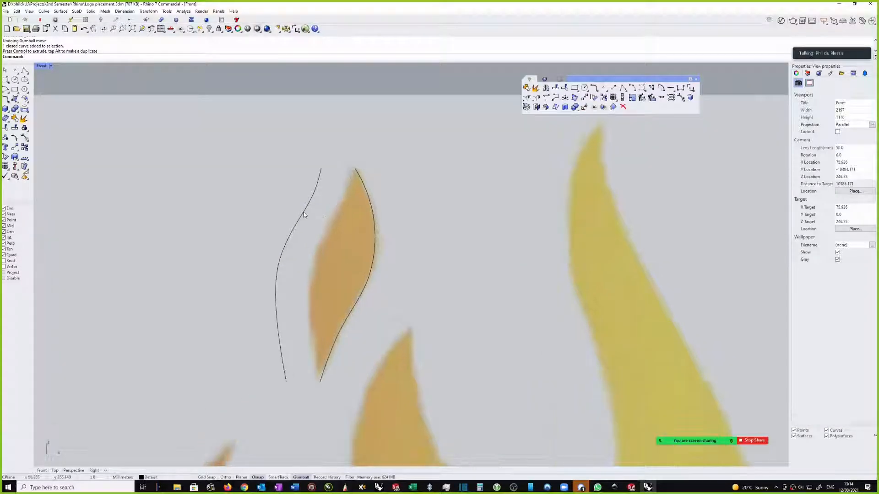
click(303, 213)
scroll(371, 225, down, 2)
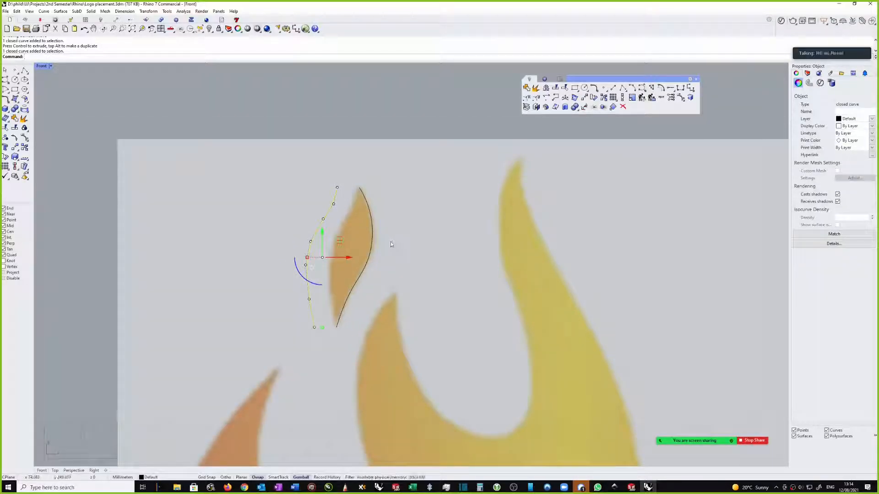
click(391, 244)
key(ctrl+z)
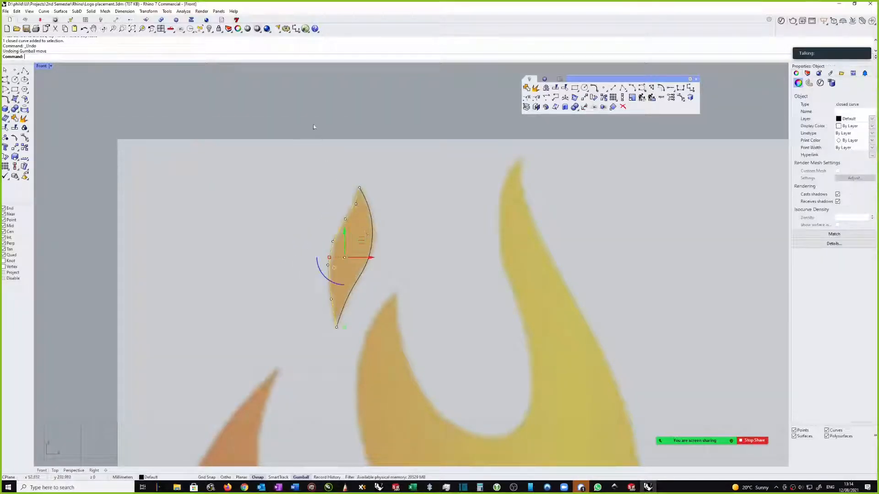
- Try to join the small flame's open right edge curve with the closed left edge curve
drag(281, 122, 427, 306)
drag(268, 211, 388, 345)
click(356, 288)
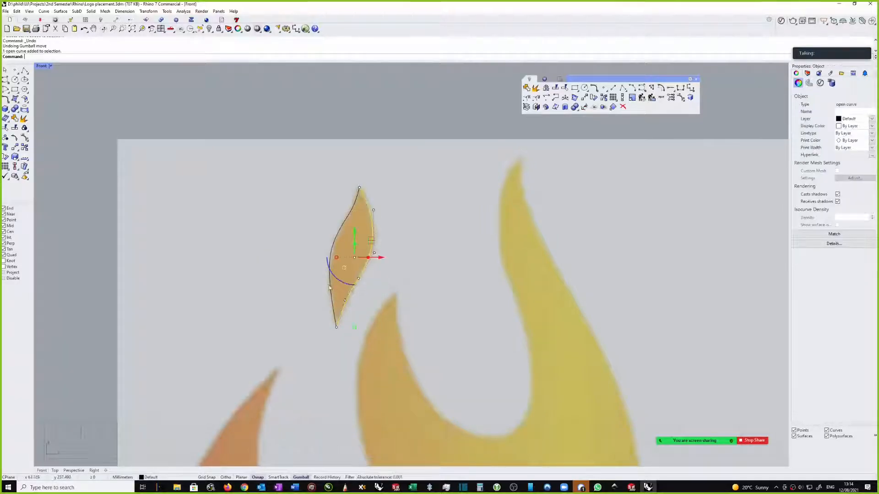
shift+click(331, 295)
click(527, 88)
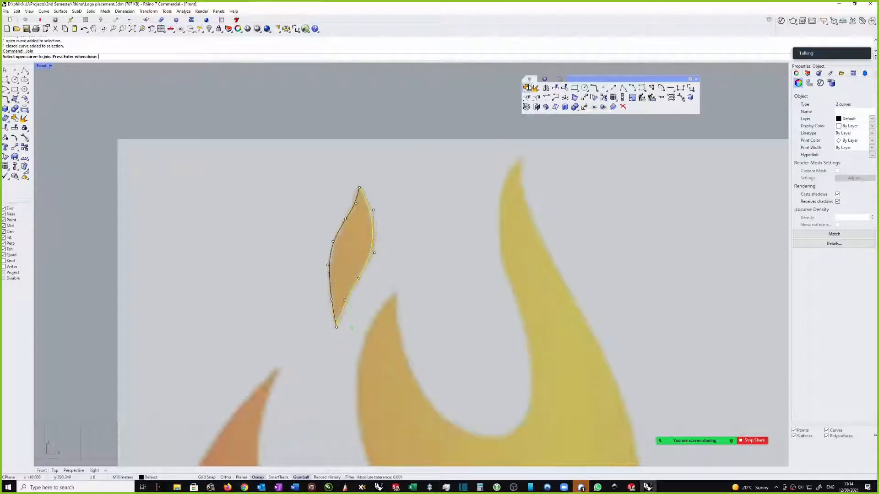
right_click(389, 121)
click(386, 191)
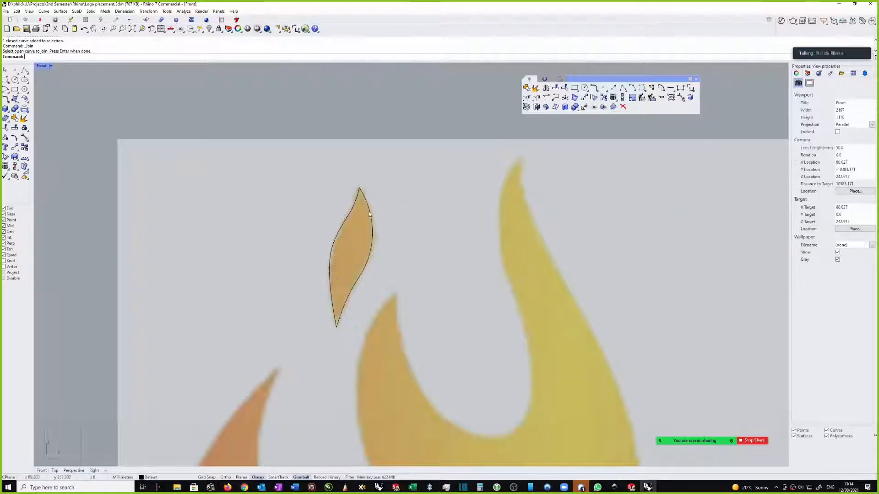
- Select both small flame curves and examine in the Top view whether they lie in one plane, returning to the Front view
click(370, 211)
shift+click(370, 212)
scroll(353, 210, up, 2)
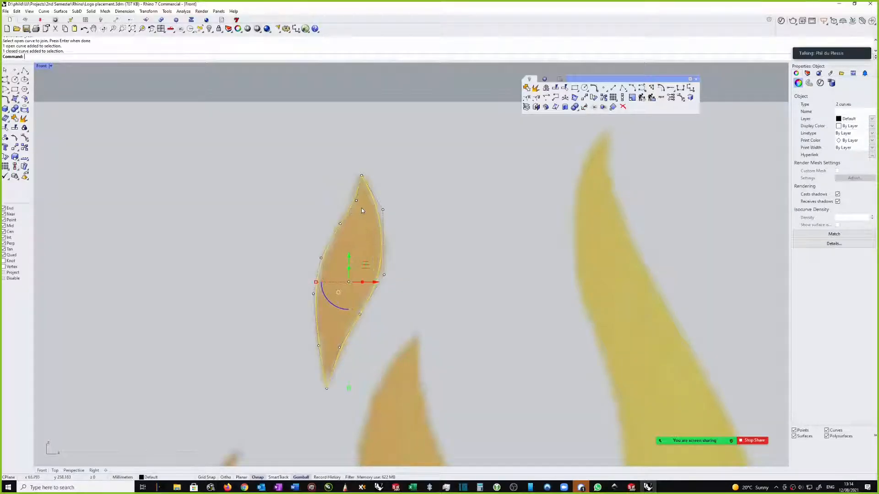
scroll(363, 181, up, 1)
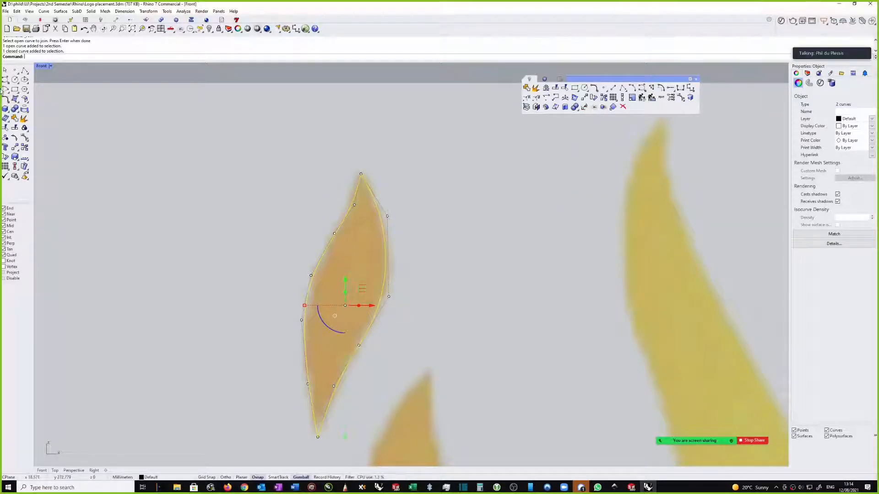
double_click(42, 65)
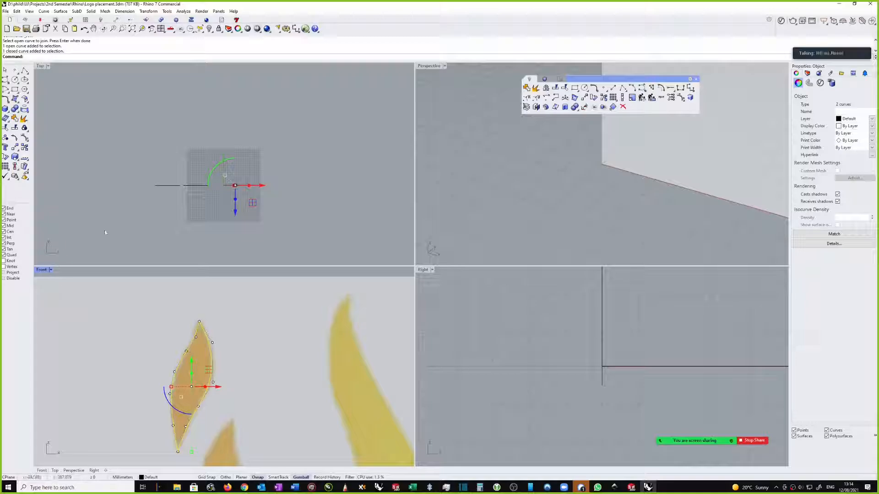
double_click(40, 66)
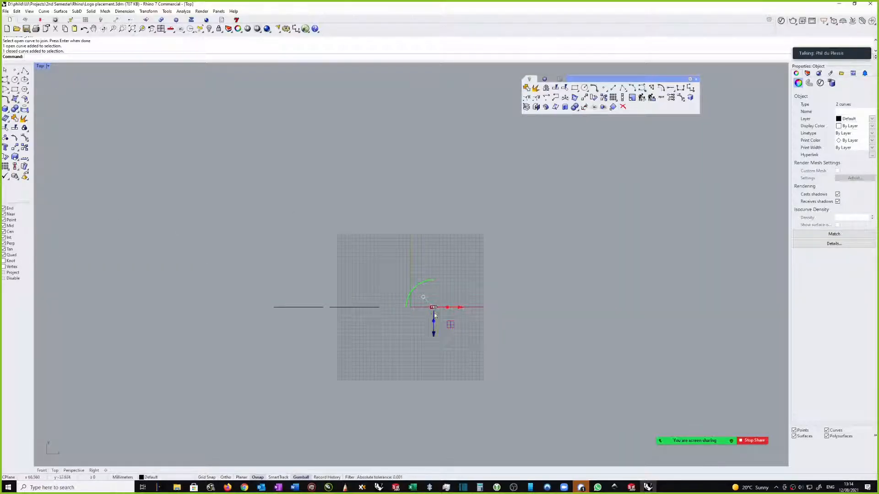
scroll(436, 317, up, 20)
scroll(410, 232, up, 6)
right_drag(410, 232, 476, 236)
scroll(410, 231, down, 6)
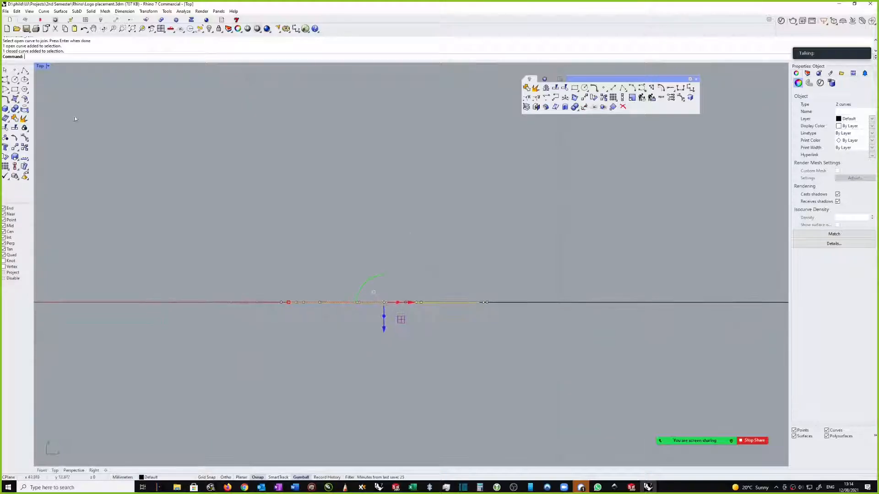
double_click(40, 66)
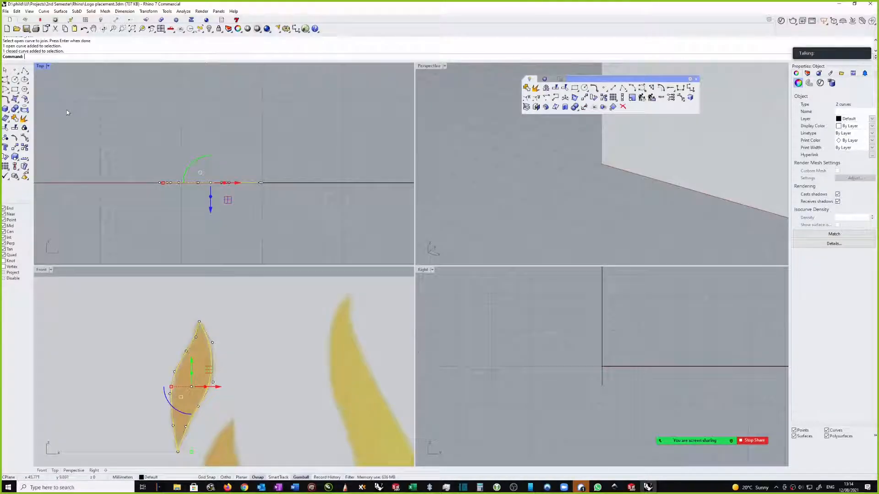
double_click(42, 270)
scroll(446, 158, up, 3)
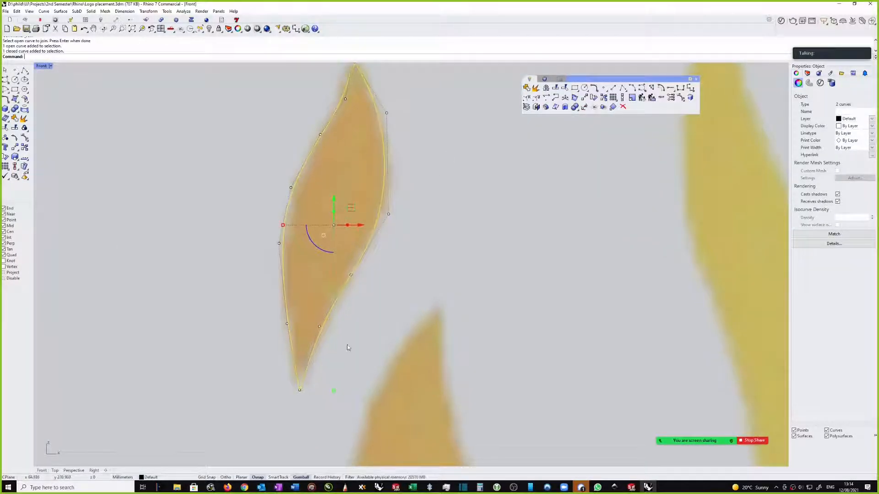
key(Escape)
- Pull the right edge curve's top control point off the flame tip and snap it back onto the left edge curve's upper end
scroll(367, 133, up, 3)
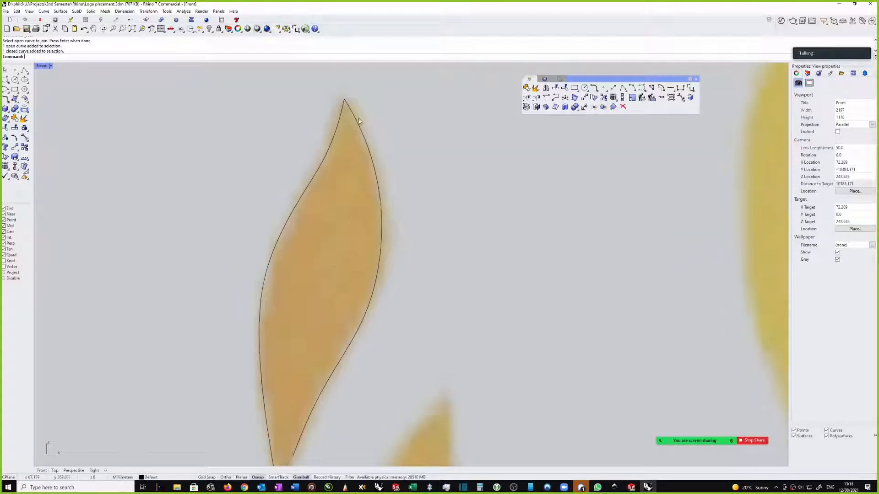
click(358, 122)
scroll(348, 109, up, 2)
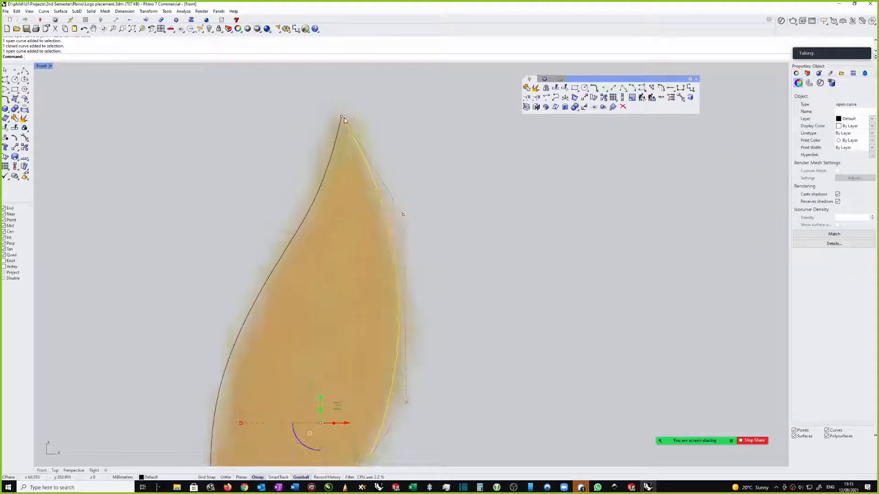
drag(341, 117, 357, 115)
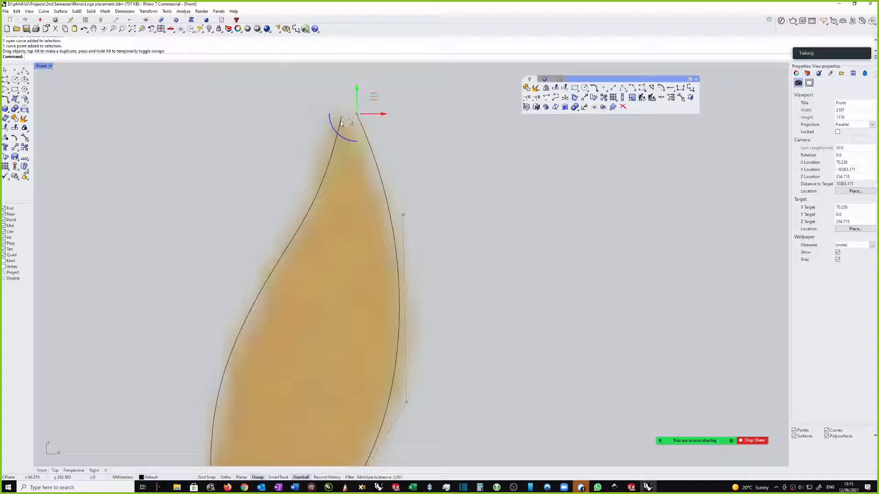
click(340, 123)
click(359, 121)
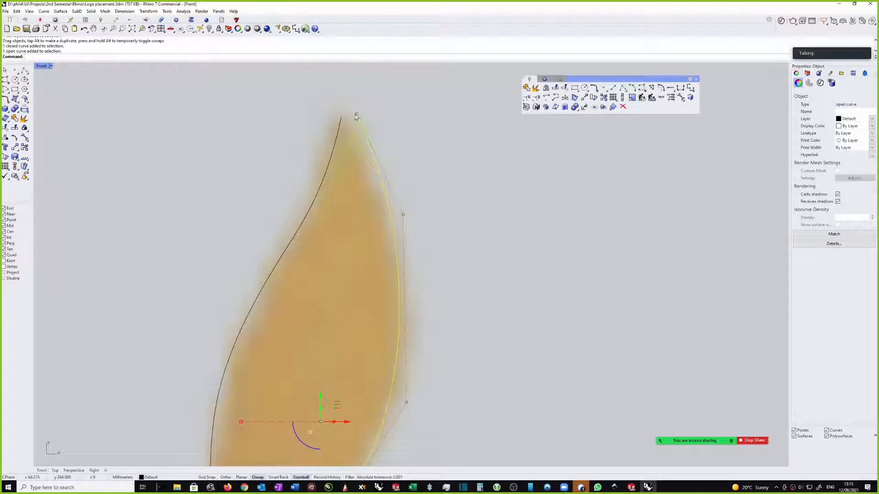
drag(357, 115, 341, 118)
scroll(352, 176, down, 6)
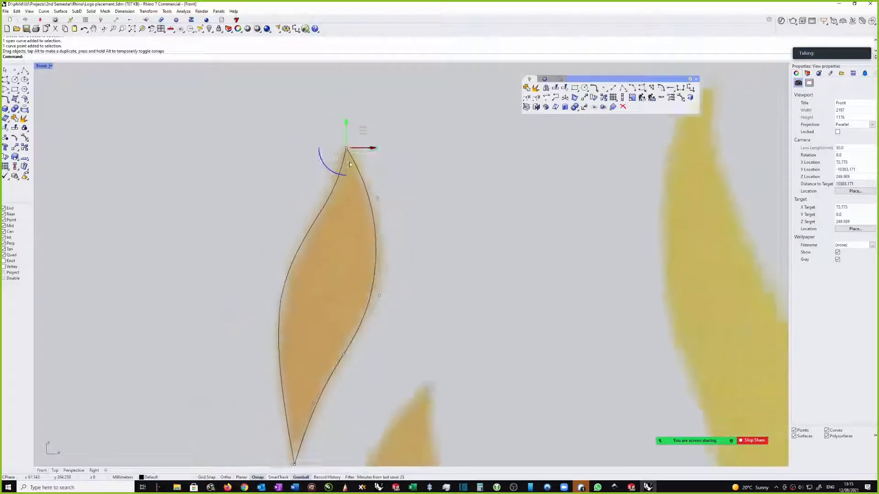
- Pull the right edge curve's bottom control point off the small flame's lower tip and snap it back onto the left edge curve's end
right_drag(346, 380, 344, 160)
scroll(343, 164, up, 2)
right_drag(288, 241, 278, 239)
click(281, 239)
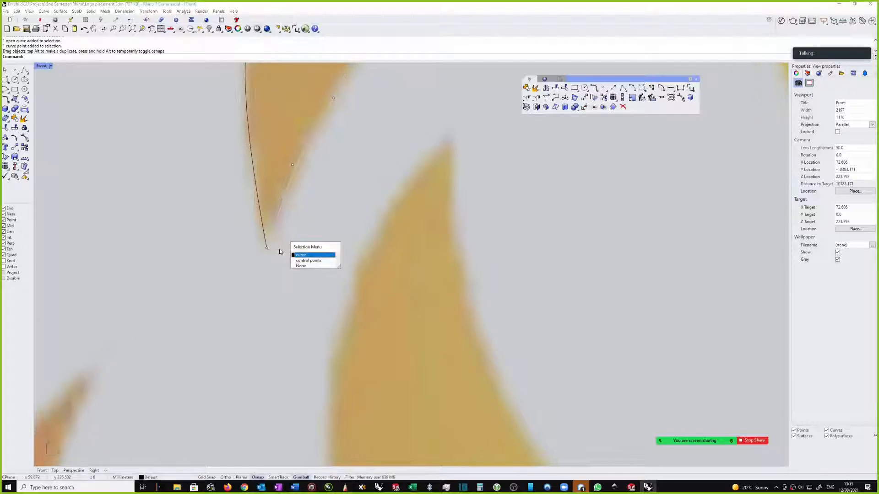
click(303, 261)
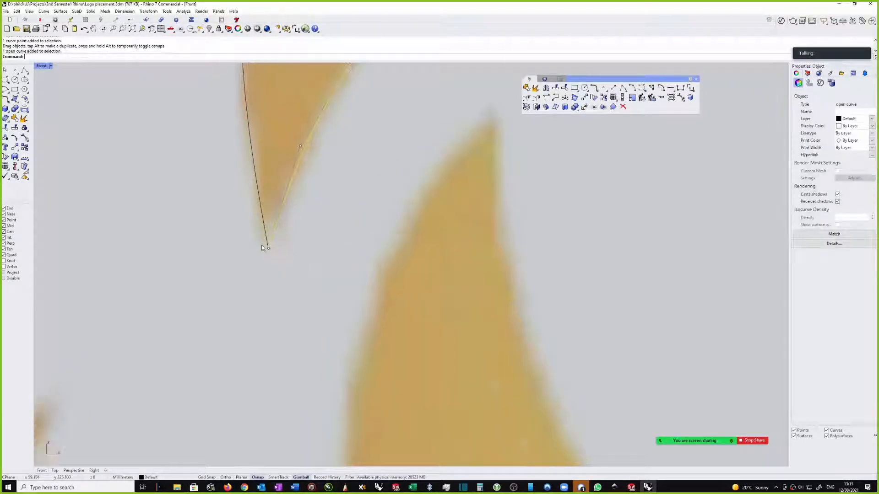
mouse_move(268, 249)
mouse_down()
mouse_move(285, 252)
mouse_move(274, 247)
mouse_up()
- Try to join the small flame's left and right edge curves
scroll(298, 243, down, 2)
scroll(314, 221, down, 2)
right_drag(313, 220, 332, 279)
drag(350, 256, 251, 217)
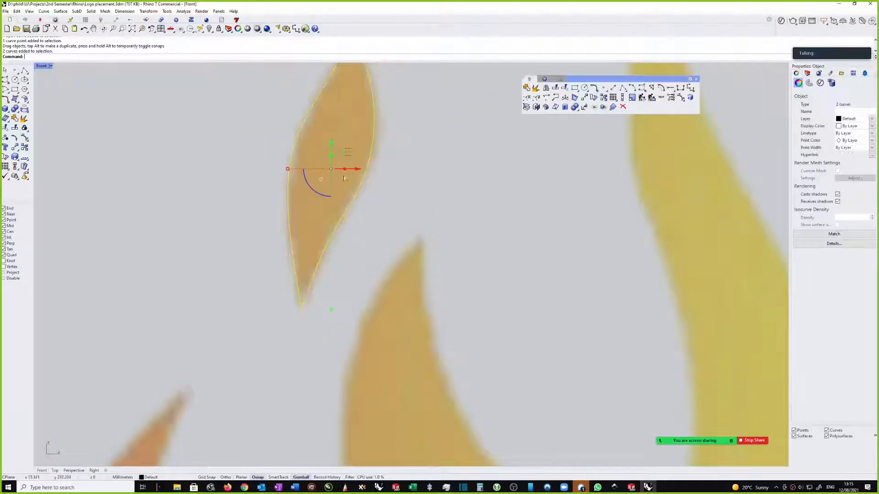
click(527, 87)
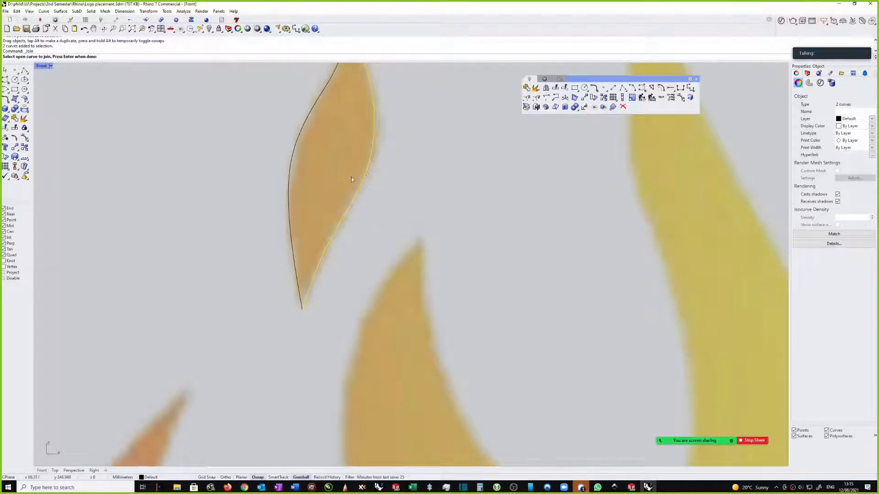
scroll(350, 177, down, 2)
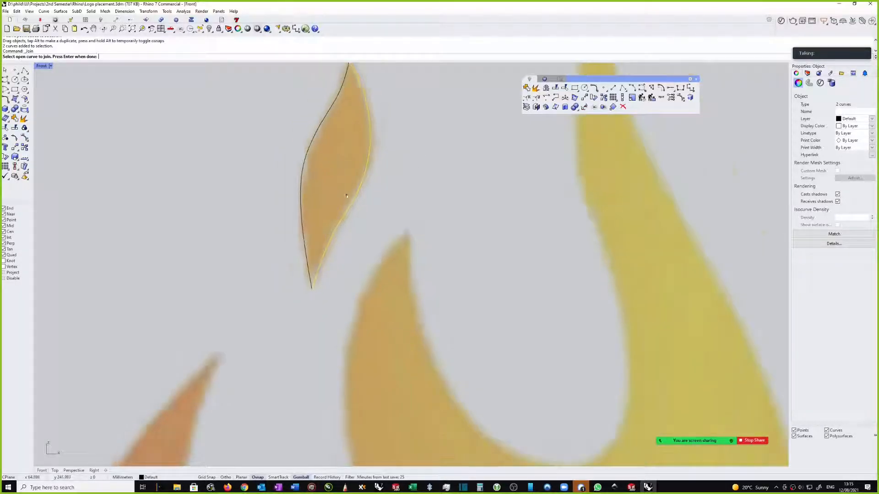
click(300, 206)
scroll(343, 205, down, 4)
right_drag(493, 185, 466, 188)
click(414, 165)
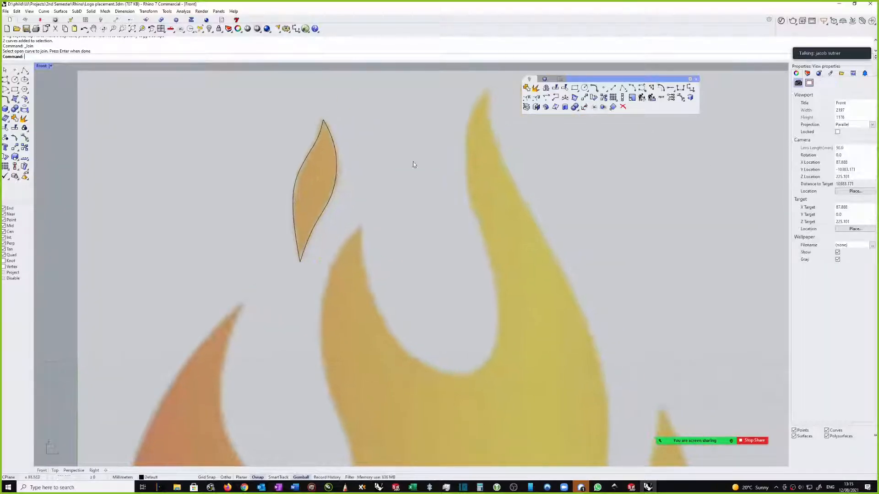
- Delete the closed curve along the small flame's left edge, keeping the open right edge curve
click(315, 148)
key(Delete)
scroll(343, 150, up, 1)
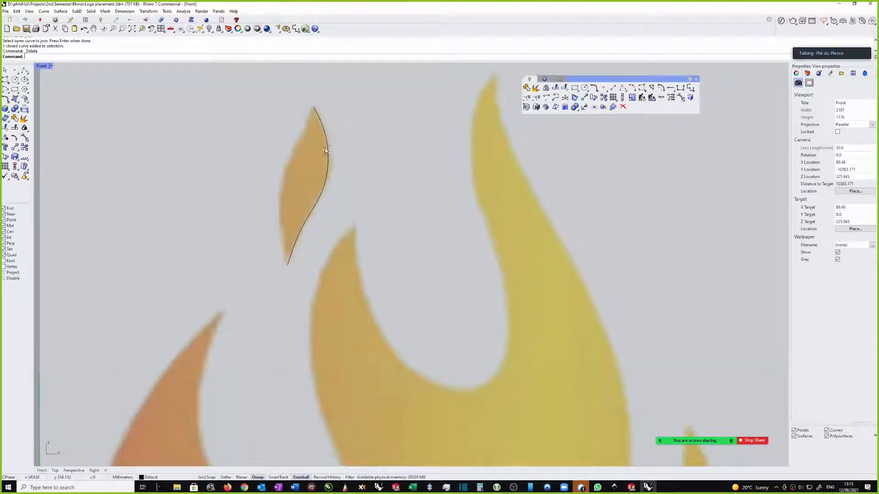
click(325, 150)
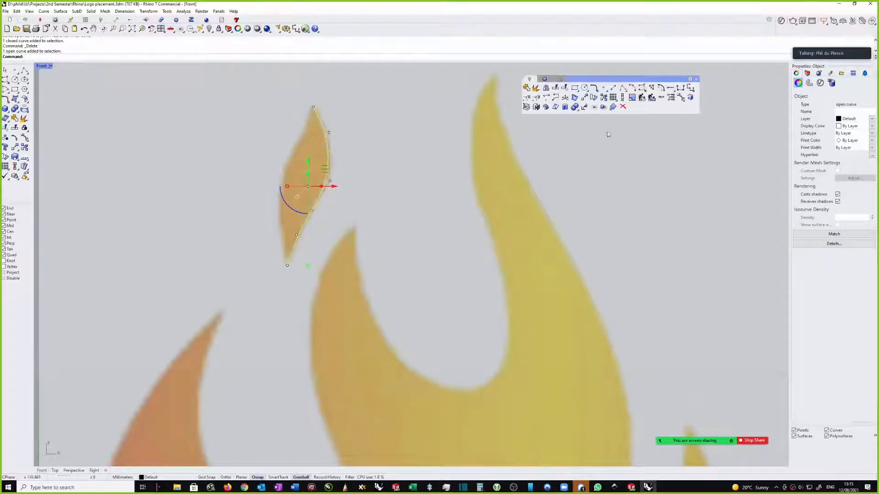
key(Escape)
scroll(461, 128, down, 3)
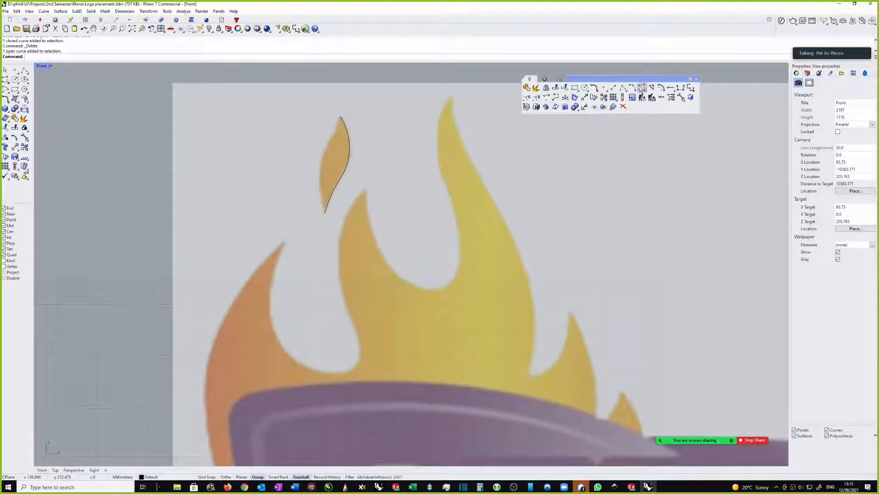
- Redraw the small flame's left edge as a degree-3 control point curve between the right edge curve's upper and lower ends
click(641, 87)
scroll(373, 121, up, 2)
click(347, 128)
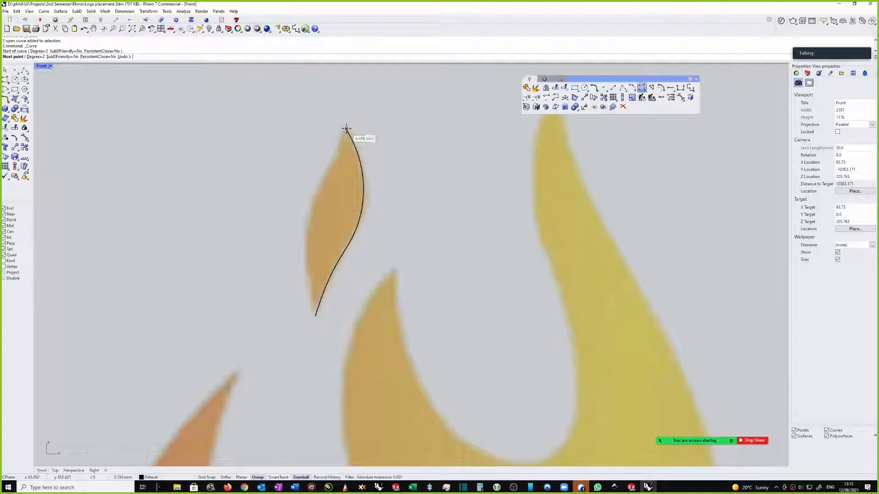
scroll(346, 128, up, 1)
click(335, 145)
click(313, 196)
click(284, 252)
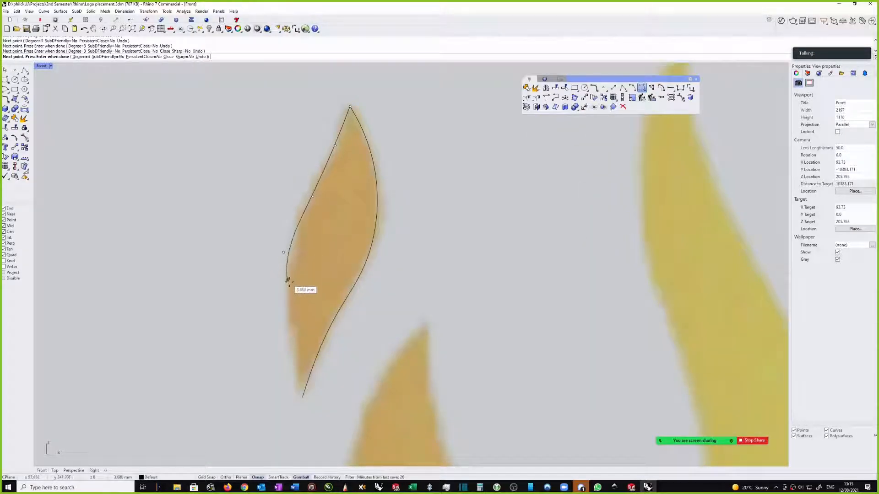
click(288, 281)
click(292, 335)
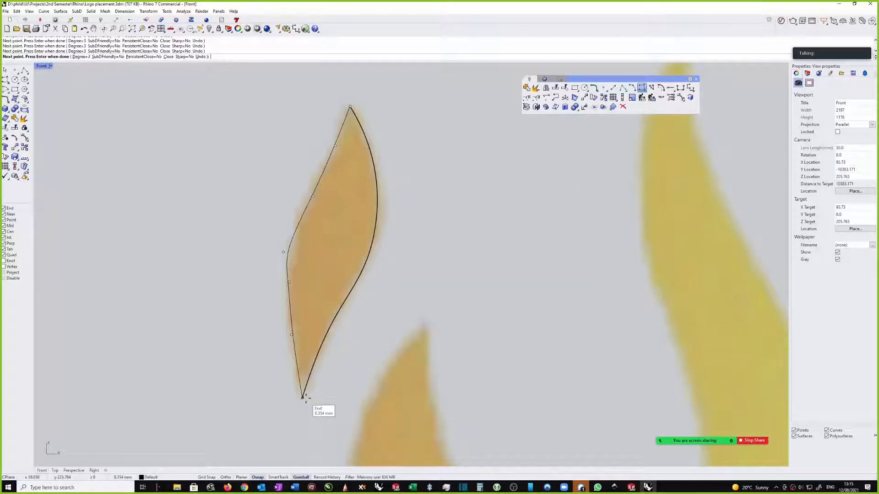
click(302, 397)
key(Return)
- Join the small flame's new left edge curve and its right edge curve into one closed outline
scroll(395, 266, down, 5)
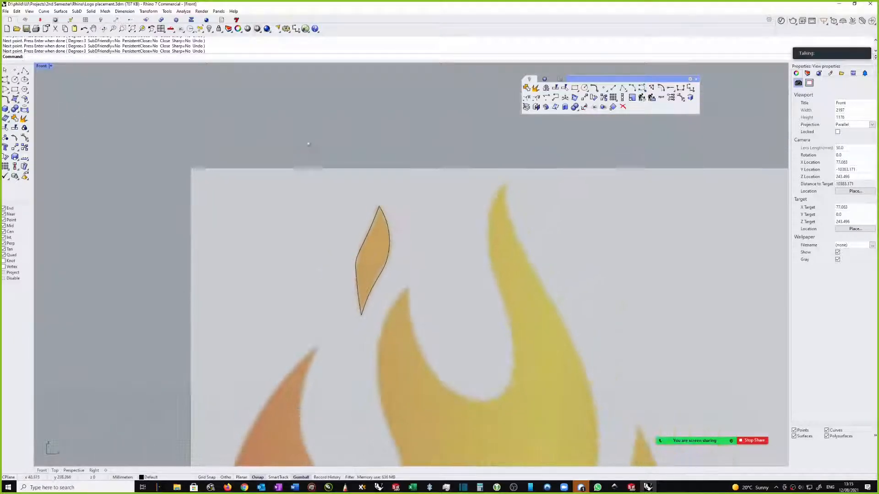
drag(308, 137, 464, 359)
key(ctrl+j)
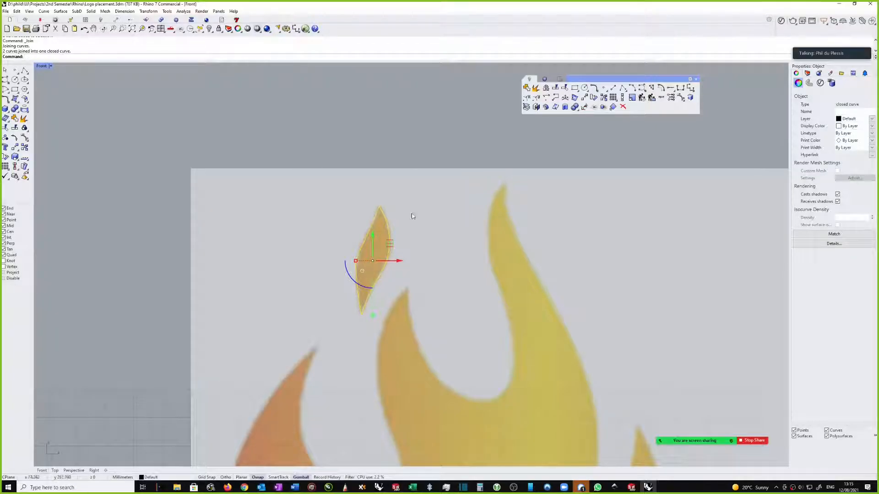
- Adjust the control point at the widest part of the small flame outline's left edge to refine its curvature
click(402, 235)
click(358, 248)
scroll(371, 272, up, 6)
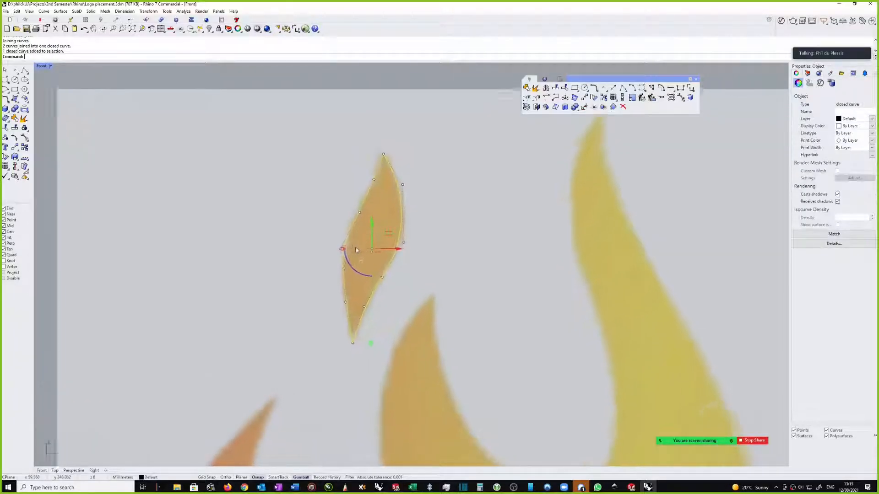
drag(323, 235, 366, 225)
click(358, 103)
- Export the selected S and small flame outlines as an AutoCAD Drawing Exchange (*.dxf) file named "Steers test" in the dxf folder
scroll(358, 103, down, 10)
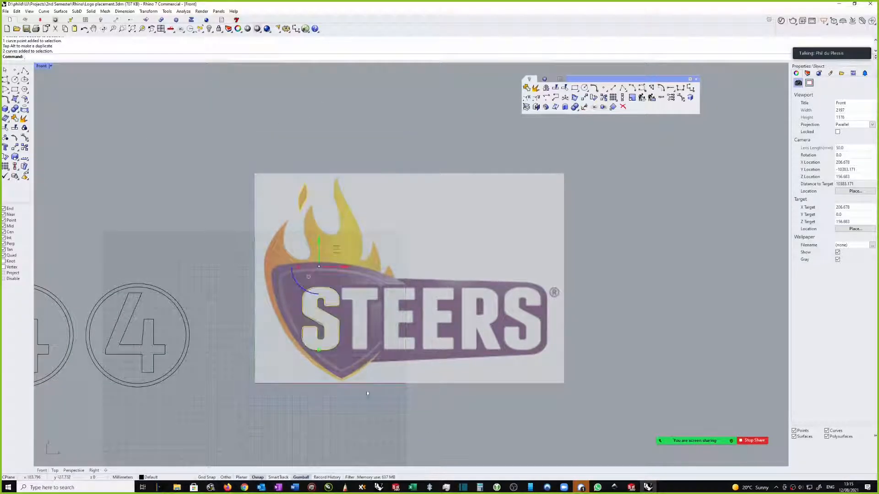
scroll(364, 283, up, 1)
click(363, 282)
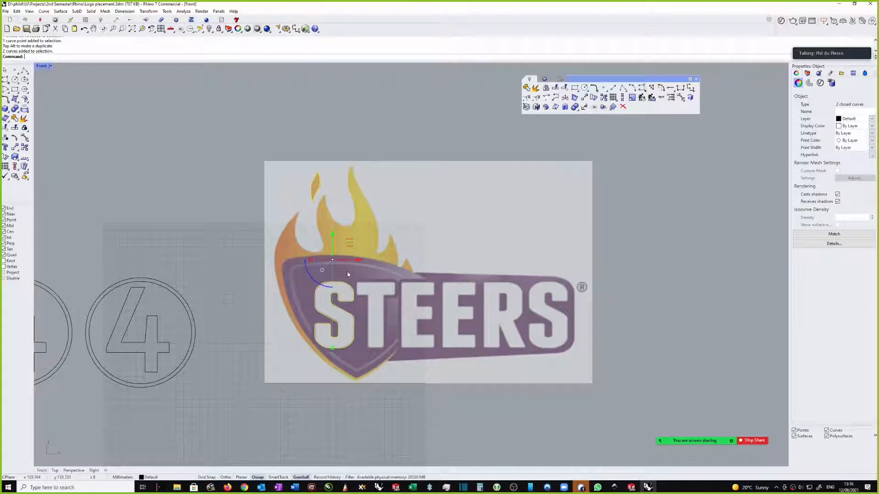
scroll(333, 206, up, 1)
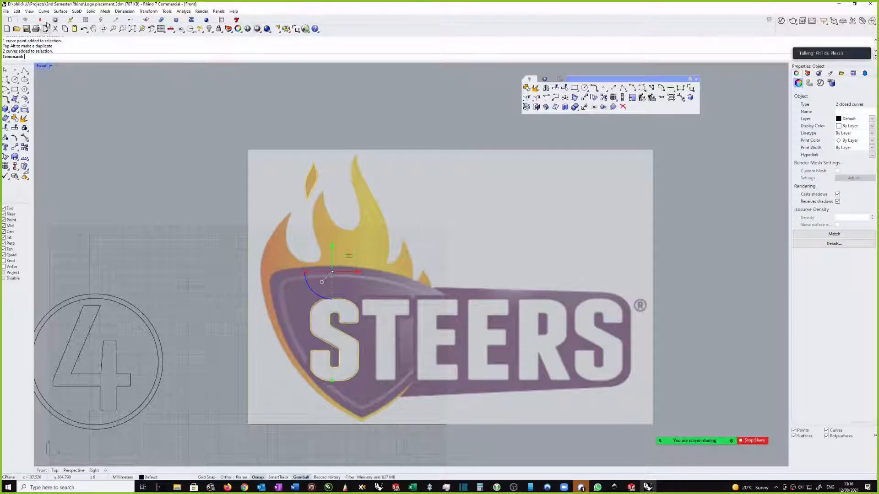
click(5, 11)
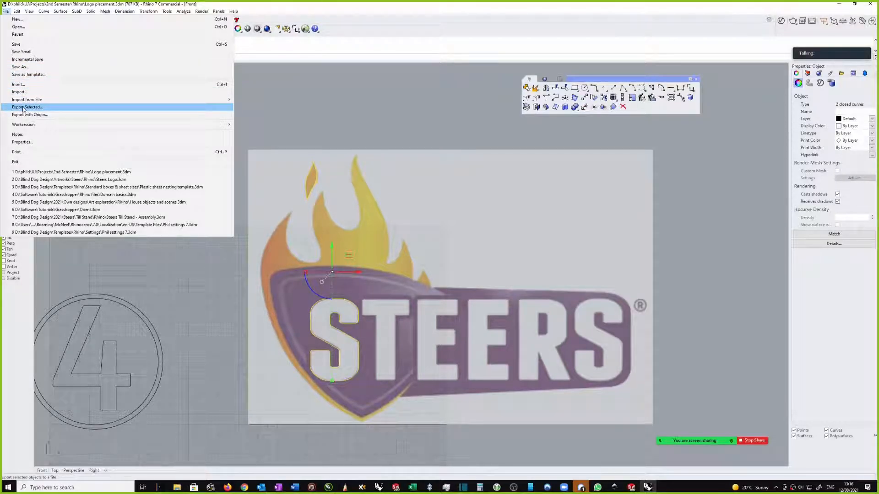
click(23, 108)
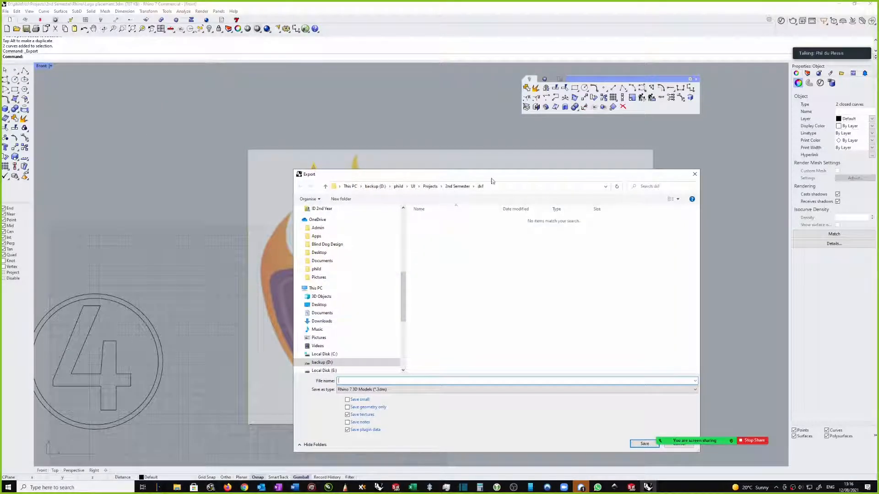
click(404, 389)
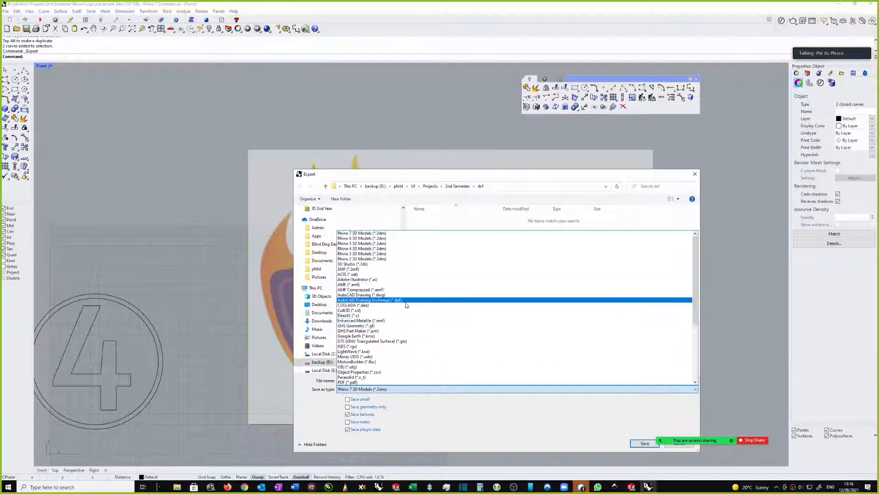
click(406, 302)
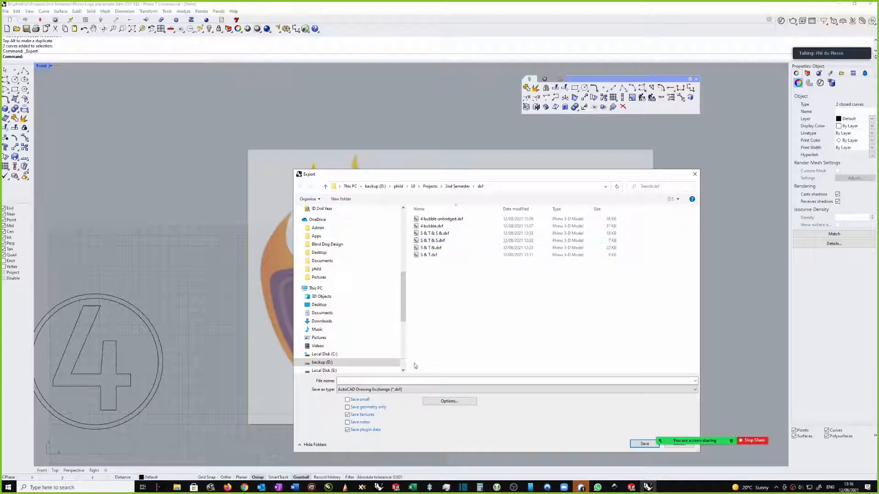
click(359, 380)
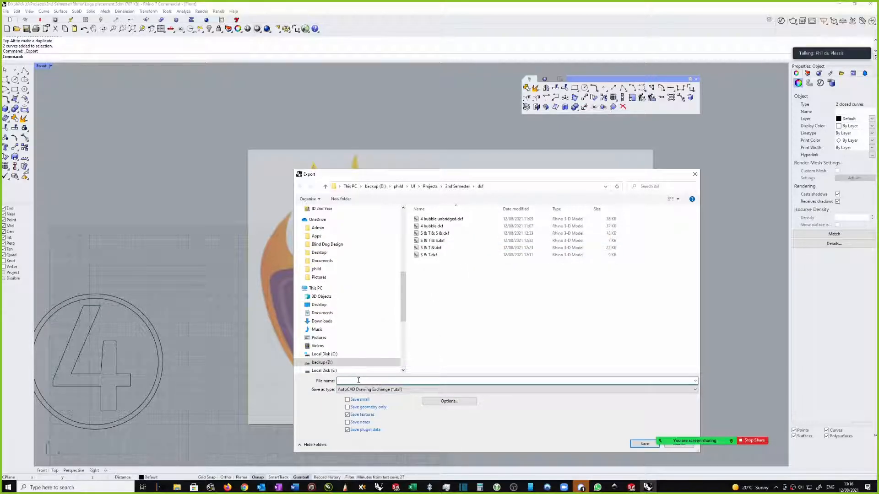
text(Steers test)
click(644, 443)
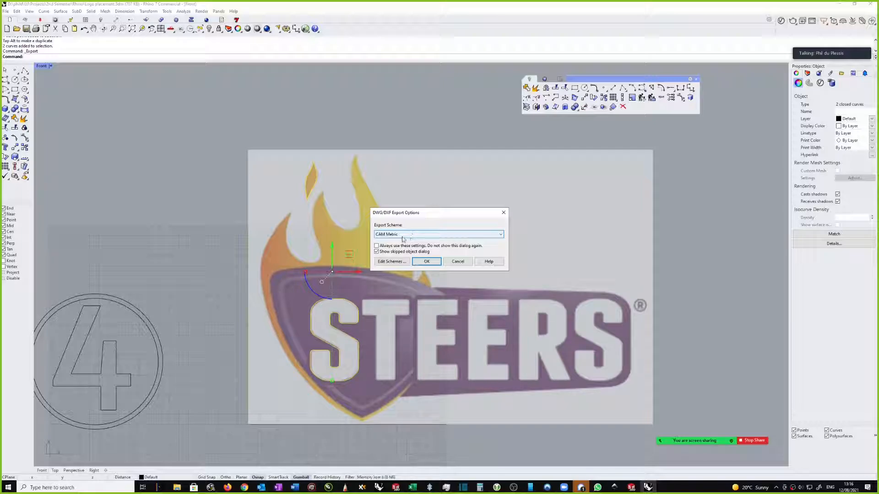
- Review the CAM Metric scheme's curve settings and complete the DXF export with that scheme
click(392, 262)
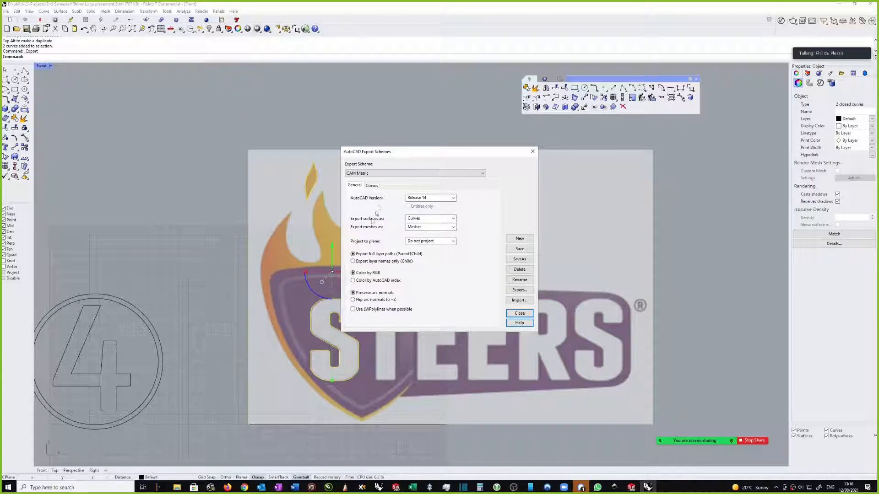
click(371, 186)
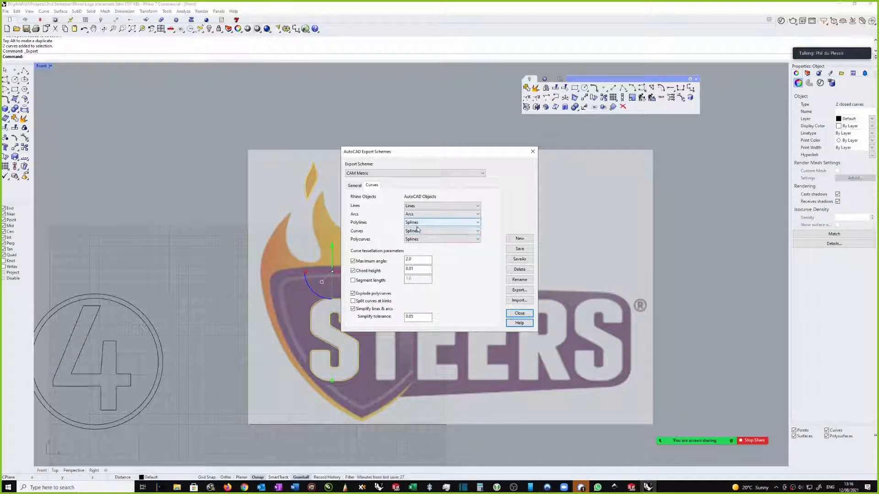
click(519, 313)
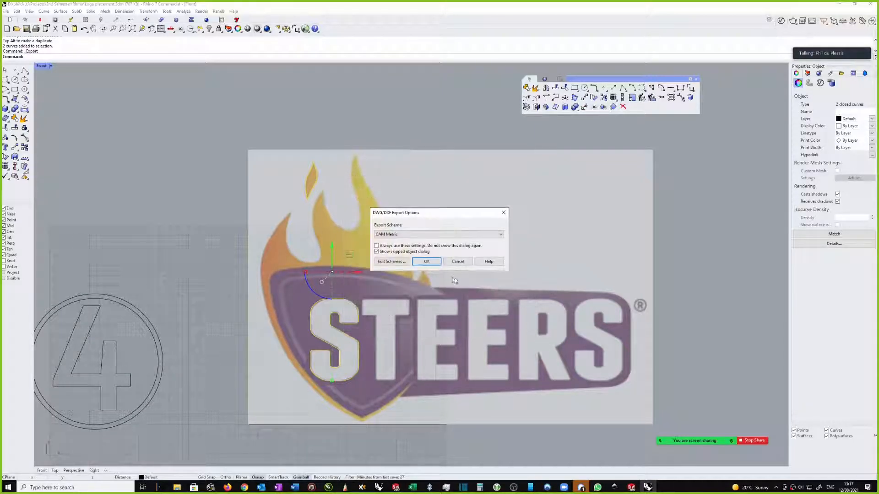
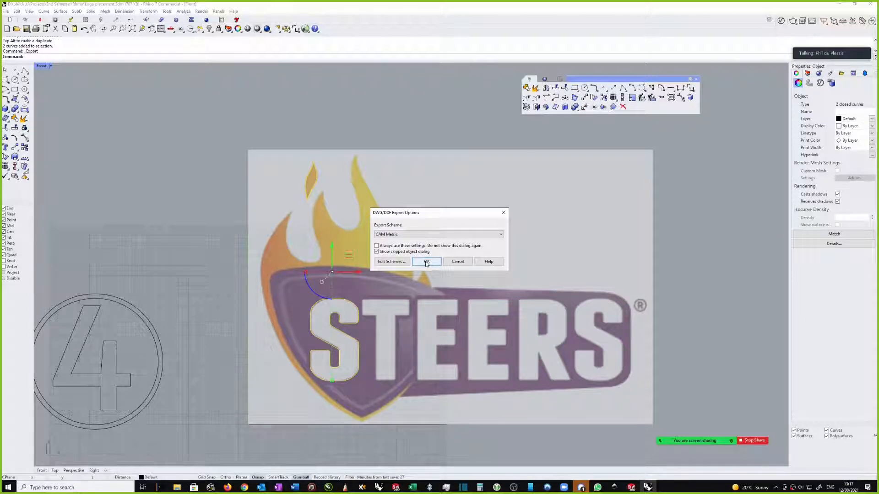
click(426, 262)
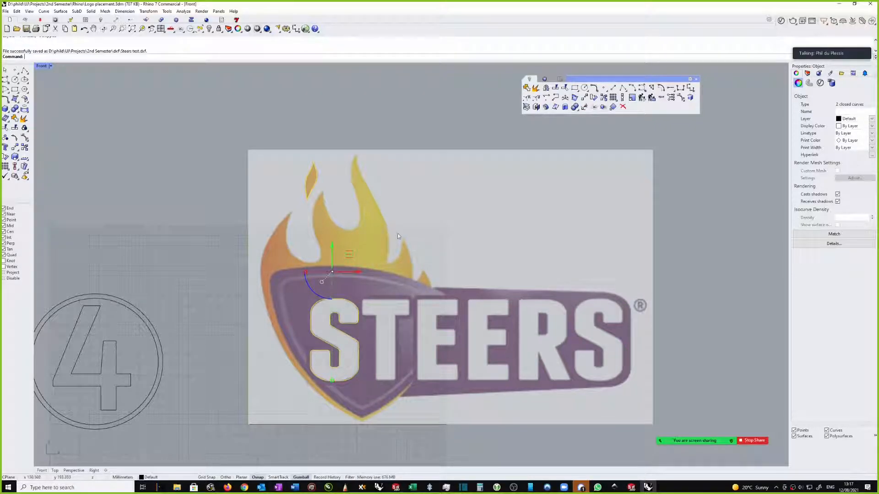
- Reselect the S and small flame outlines and export them to a second DXF, adding a suffix to the Steers test file name
key(Escape)
drag(204, 124, 481, 375)
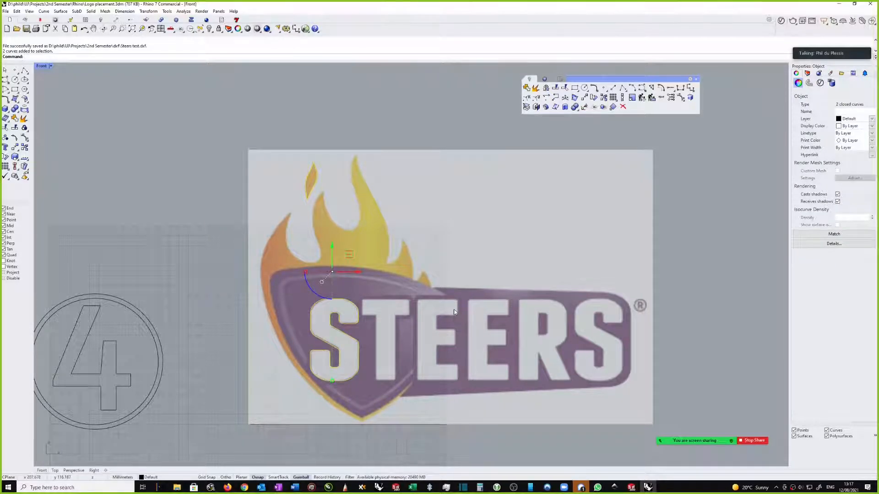
key(ctrl+e)
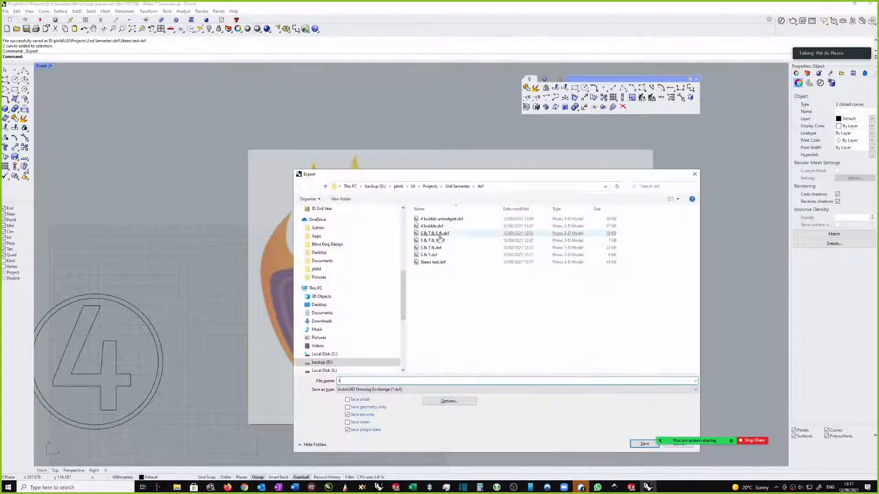
text(r)
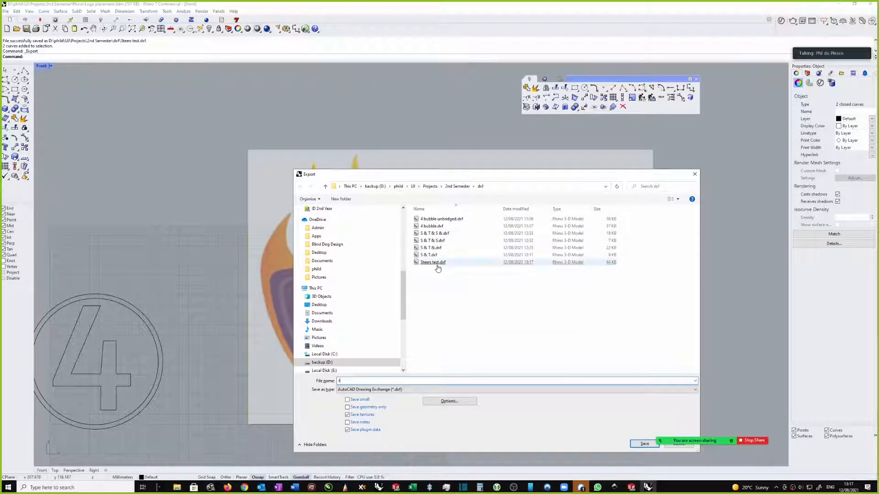
right_click(438, 262)
click(357, 380)
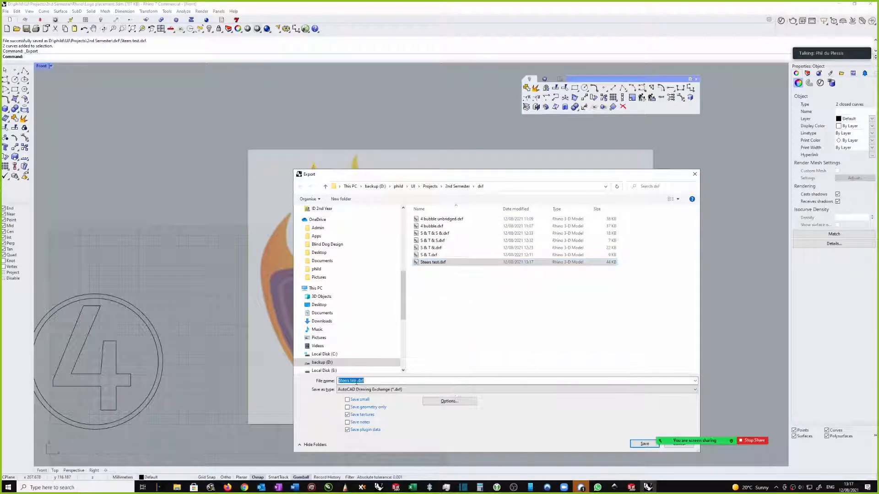
click(357, 381)
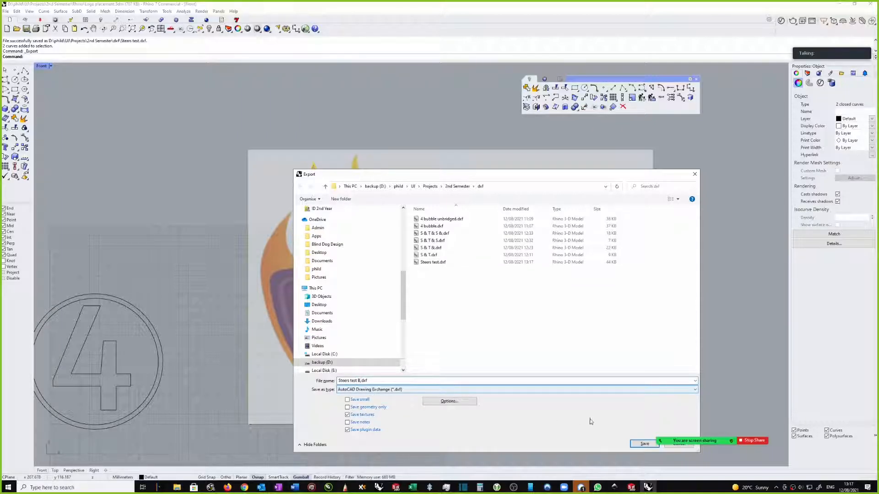
click(644, 443)
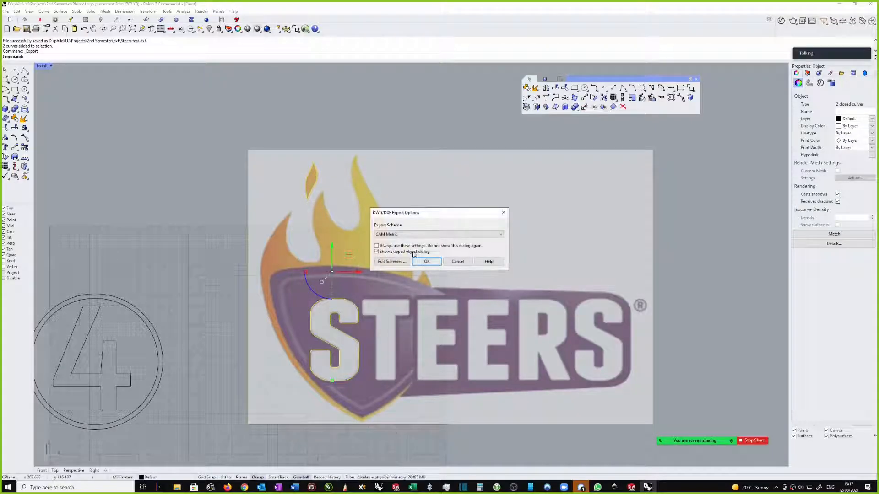
- Keep the CAM Metric scheme for the second DXF export and open its curve conversion settings for editing
click(394, 234)
click(395, 236)
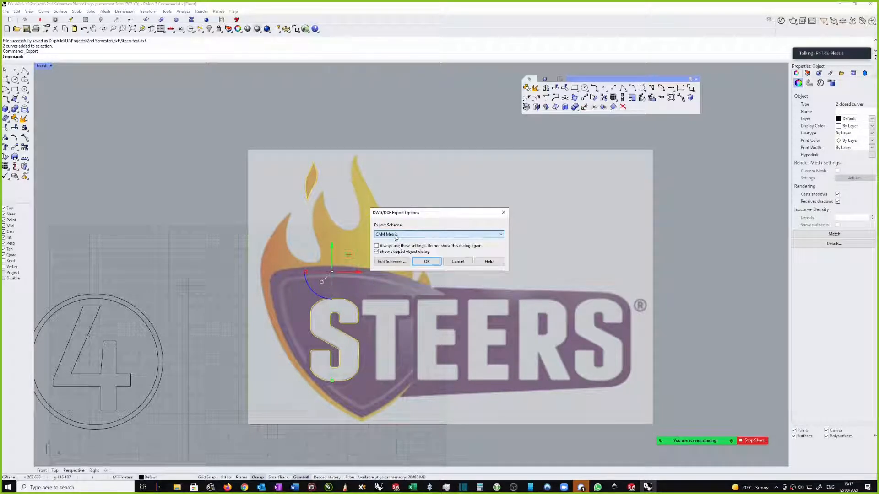
click(390, 261)
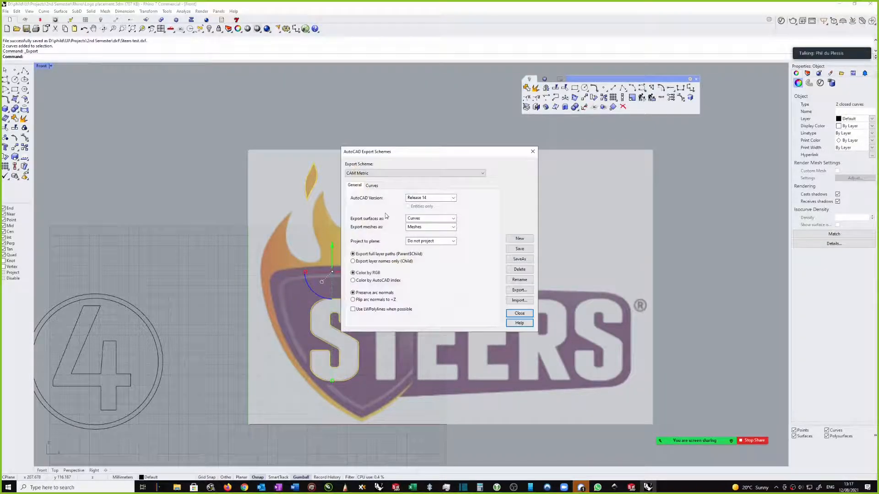
click(372, 185)
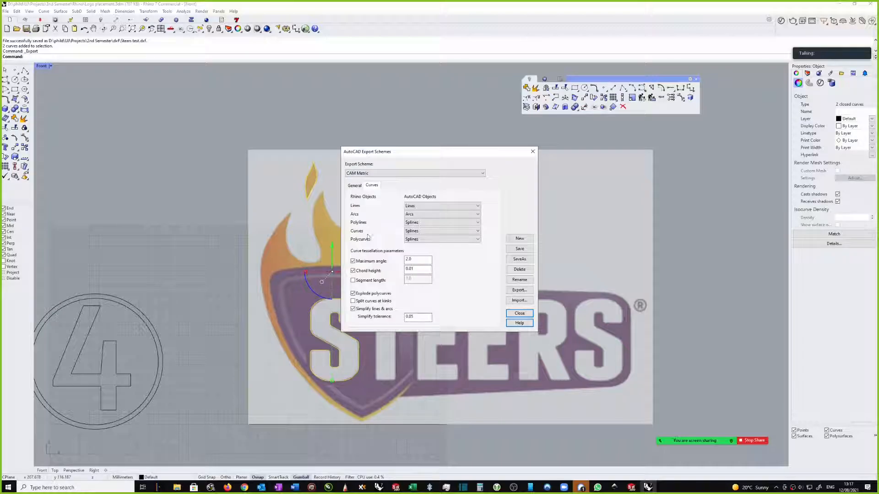
- Set polylines and curves to export as Polylines in the CAM Metric AutoCAD export scheme
click(415, 223)
click(428, 231)
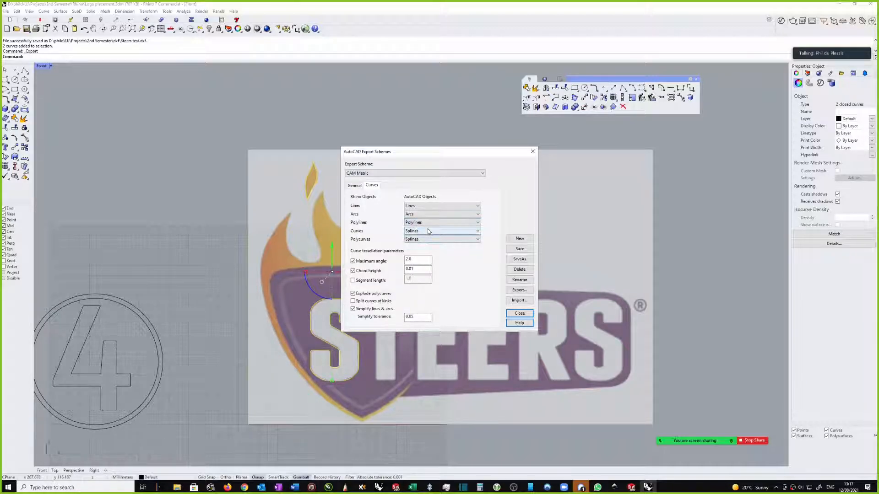
click(428, 231)
click(422, 240)
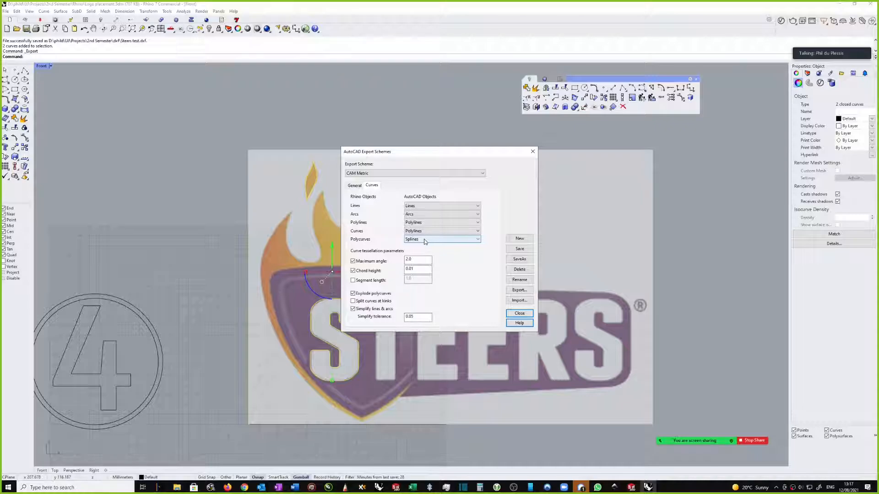
click(424, 242)
click(418, 248)
- Save the export scheme as a copy named CAM Metric test and export the selected curves with it to Steers test B.dxf
click(520, 259)
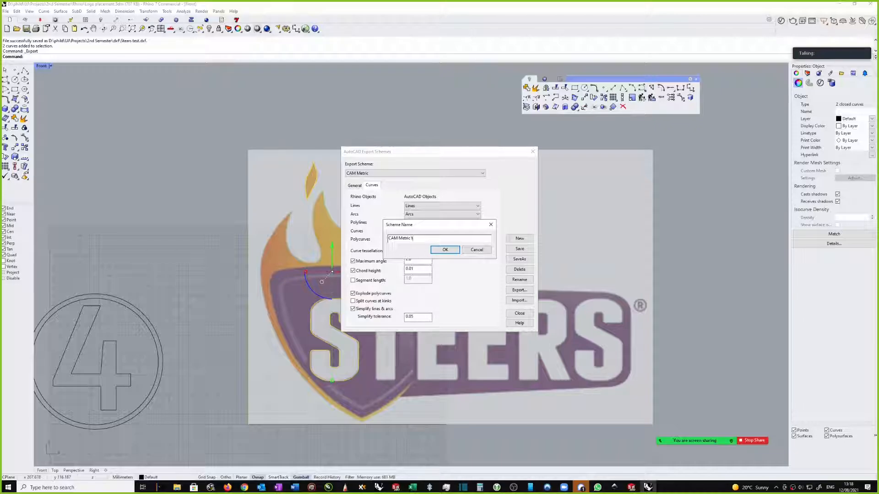
click(444, 250)
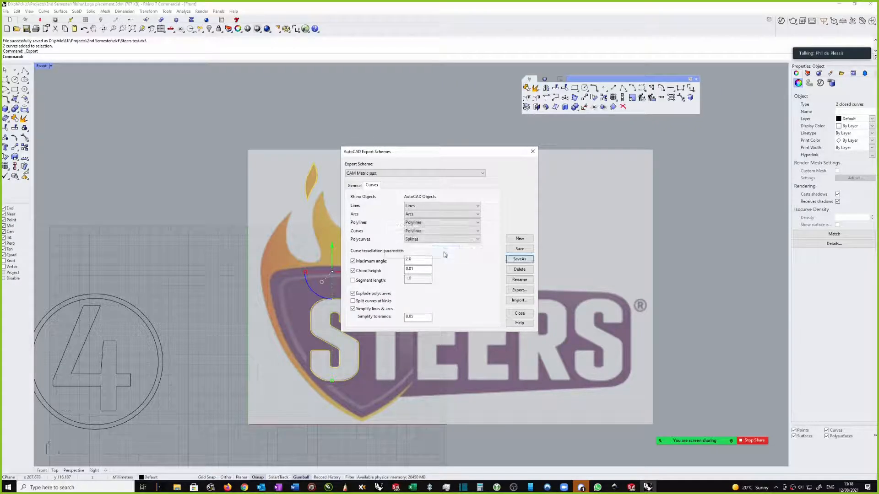
click(519, 314)
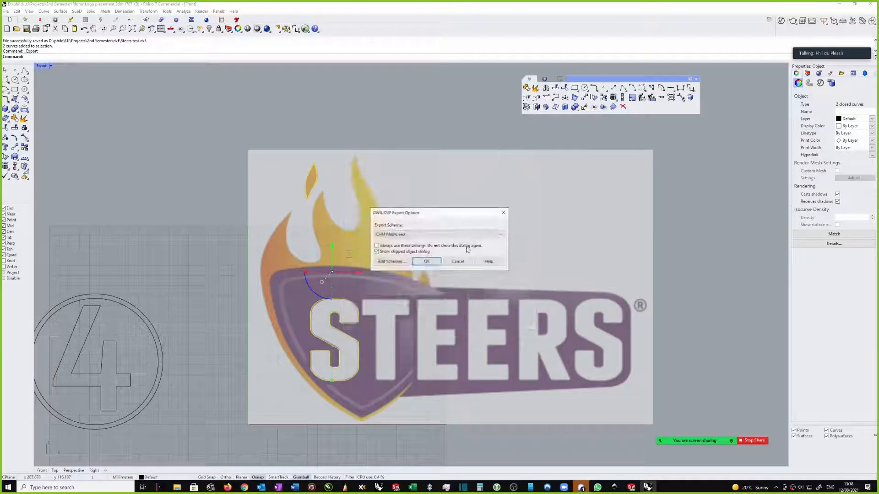
click(425, 262)
key(Escape)
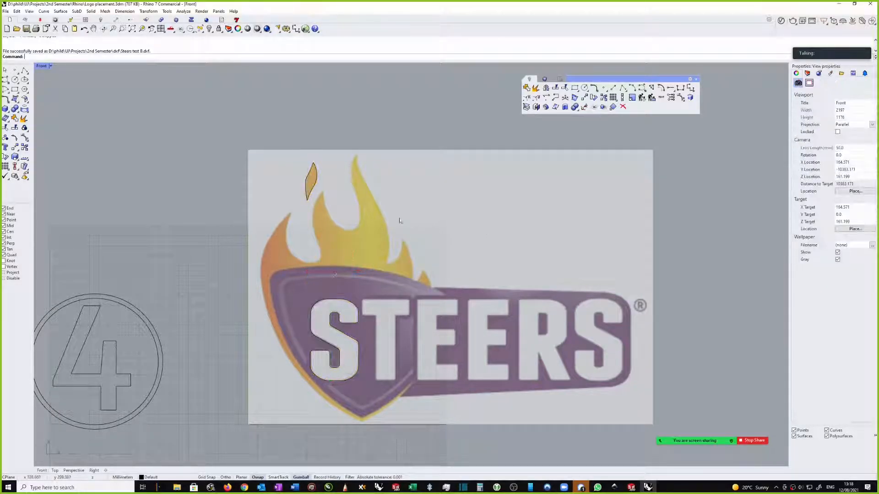
- Switch to SolidWorks and hide both lettering sketches, Sketch7 and Sketch8, on the curved plate
click(841, 5)
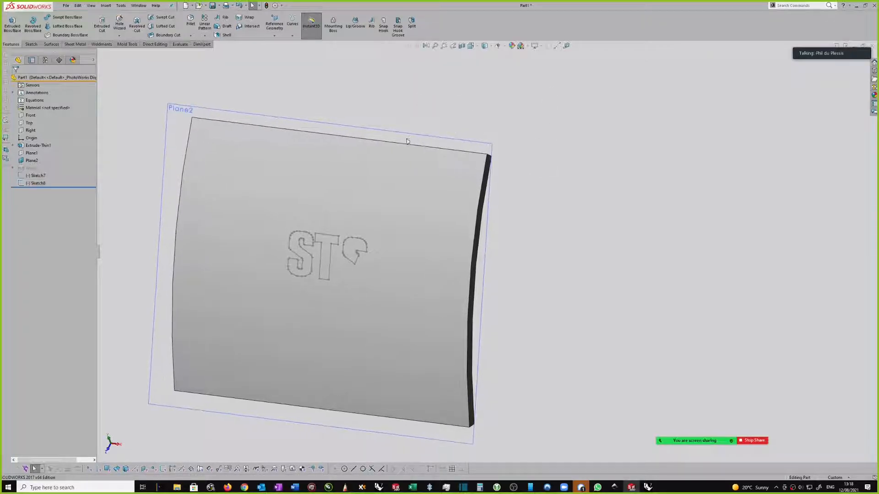
click(37, 183)
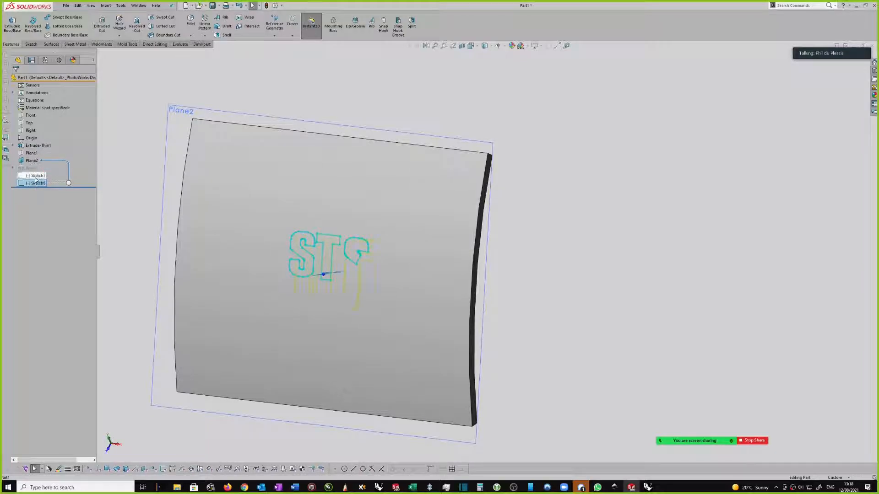
ctrl+click(37, 176)
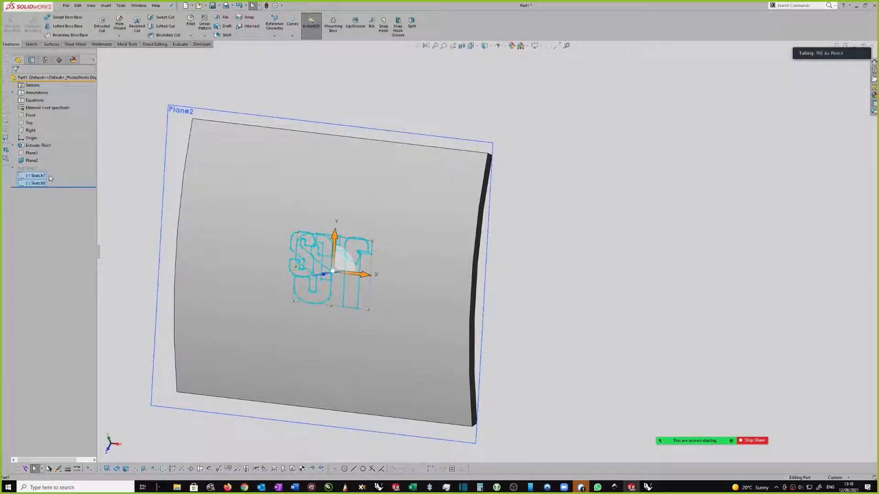
right_click(49, 175)
click(66, 155)
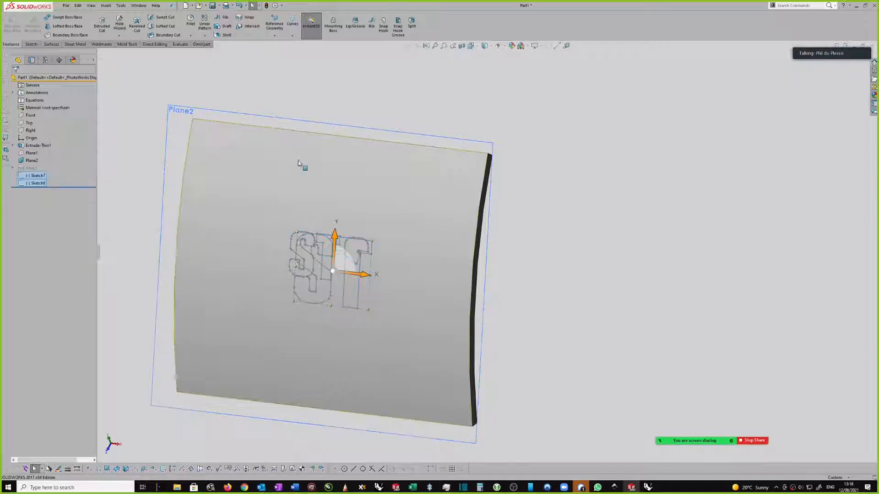
click(530, 144)
scroll(531, 160, up, 1)
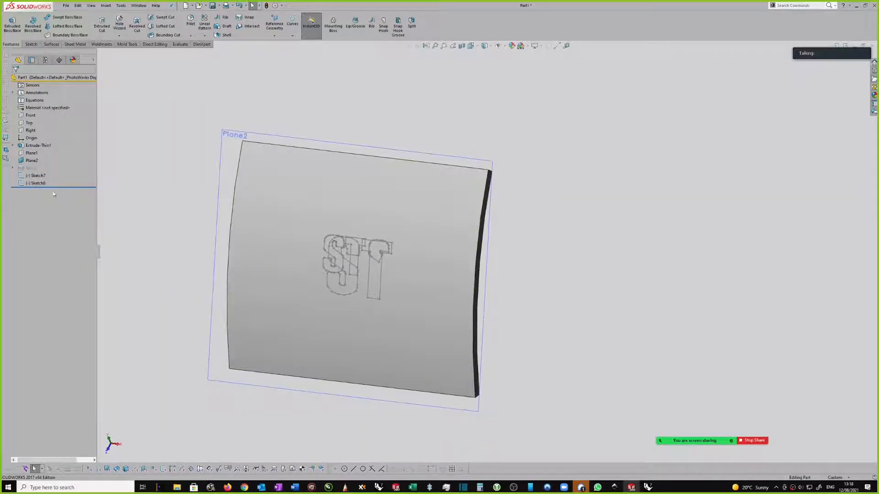
click(37, 185)
ctrl+click(37, 177)
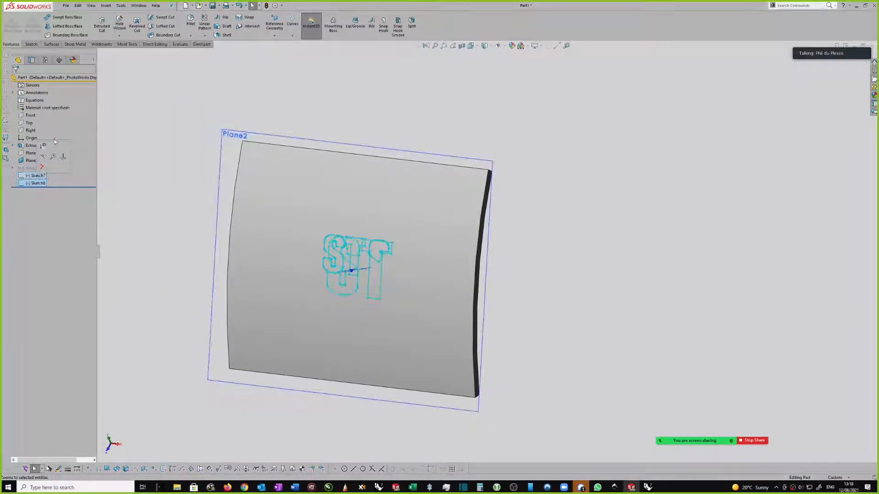
click(42, 155)
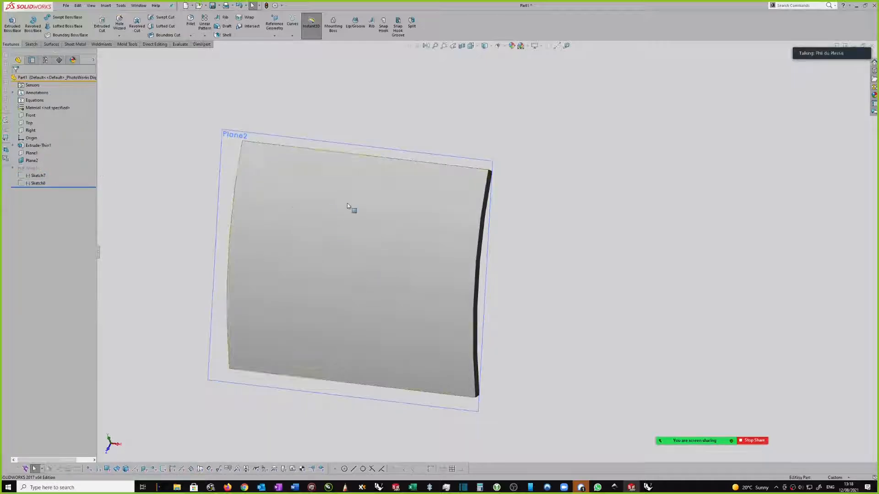
- Display Plane1 to examine its position relative to the curved plate and Plane2, and hide it again
scroll(512, 174, up, 1)
middle_drag(513, 175, 560, 201)
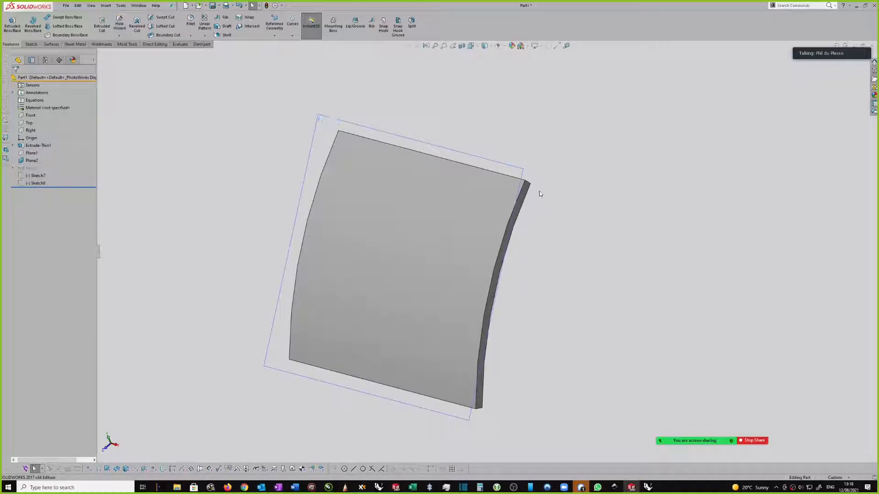
click(32, 153)
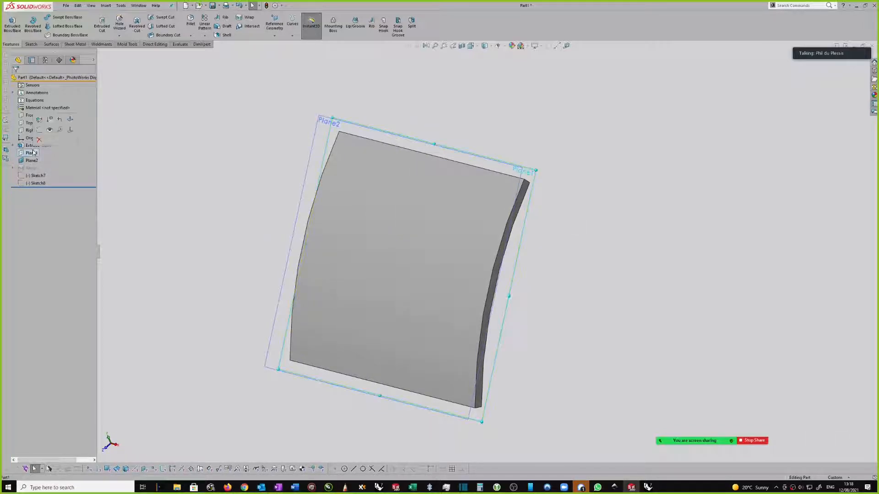
middle_drag(573, 148, 507, 141)
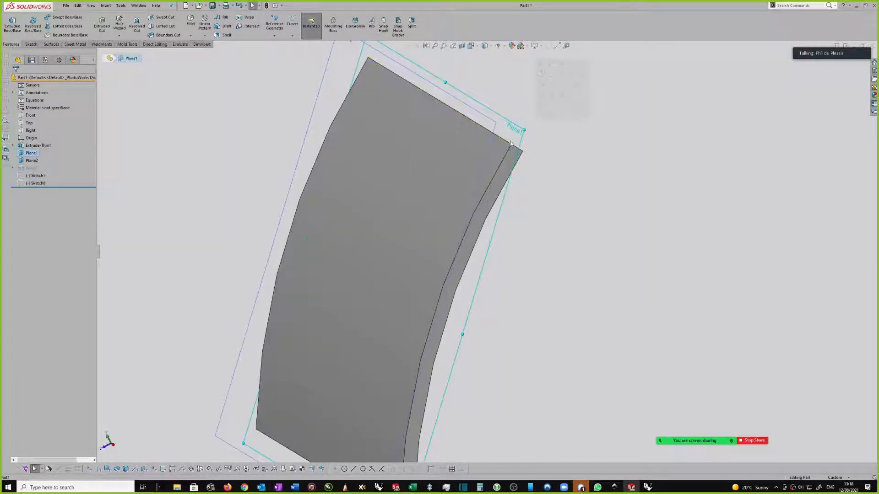
middle_drag(310, 233, 362, 227)
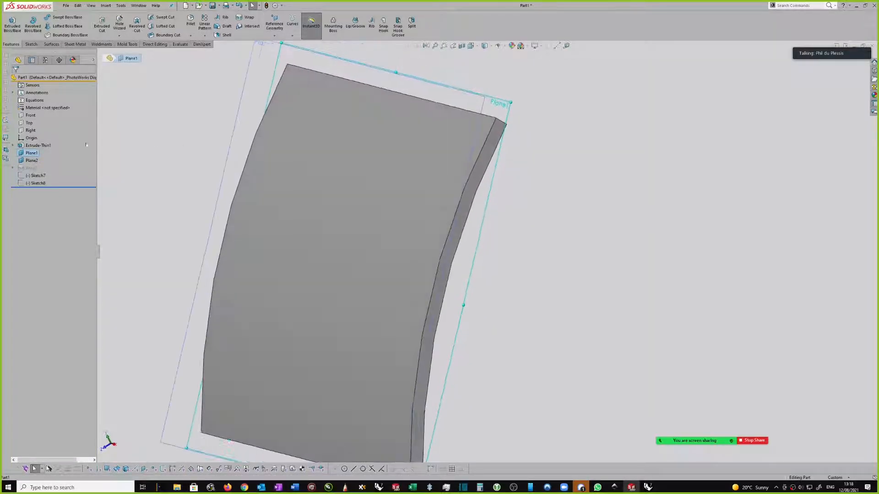
right_click(31, 153)
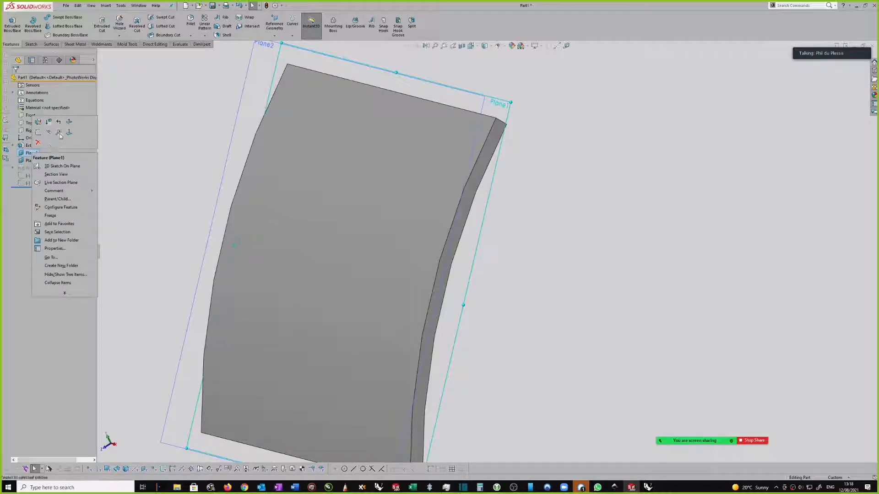
click(59, 133)
- Start importing Steers test B.dxf onto Plane2 as a 2D sketch in the part
middle_drag(292, 93, 441, 103)
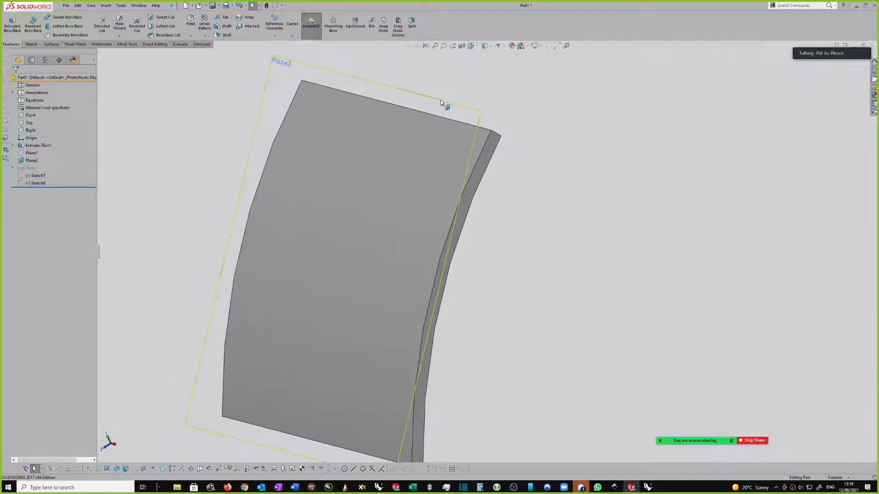
click(441, 102)
scroll(454, 163, up, 2)
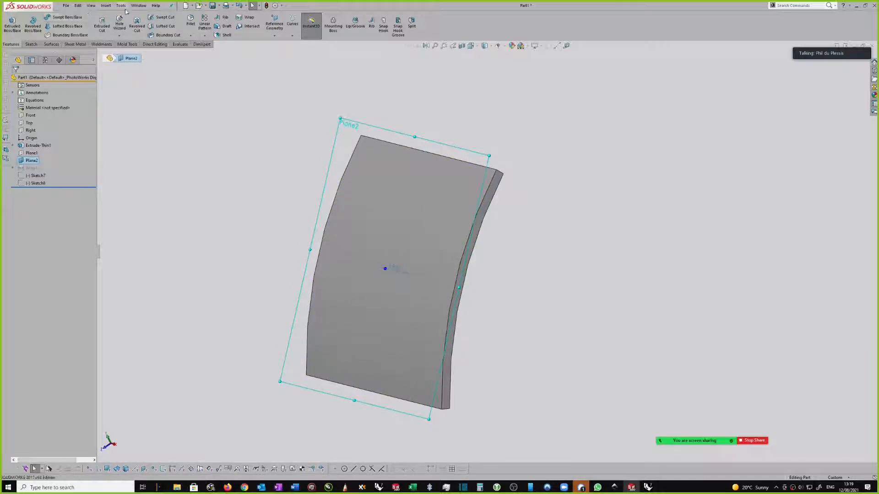
click(108, 6)
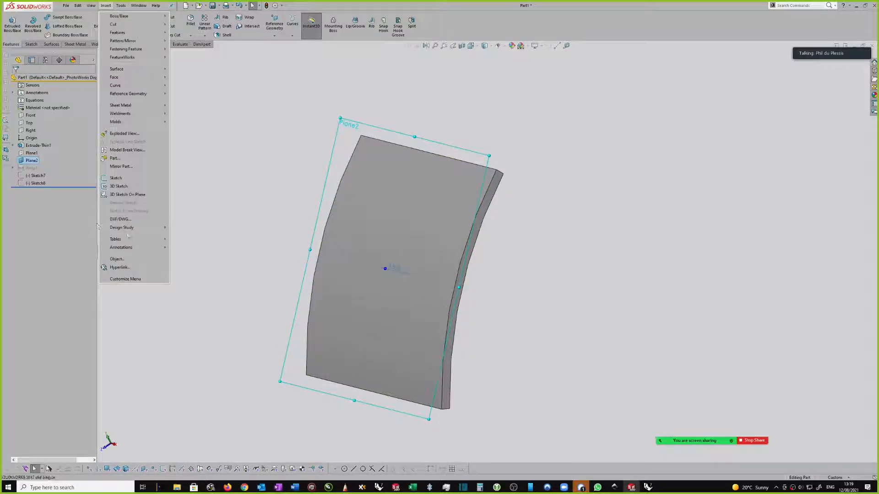
click(120, 220)
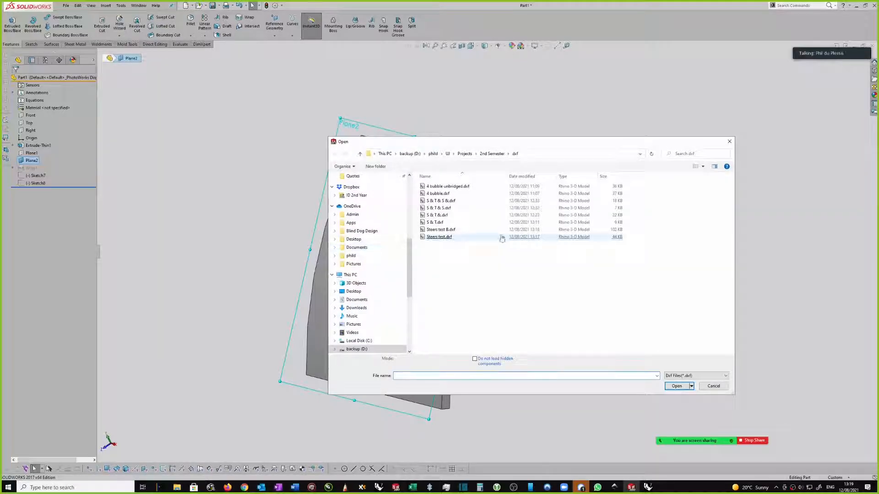
double_click(445, 230)
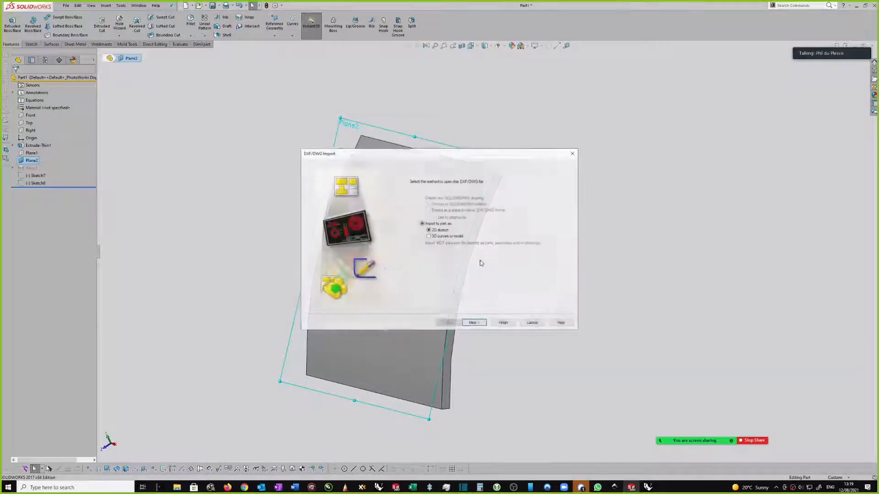
click(475, 323)
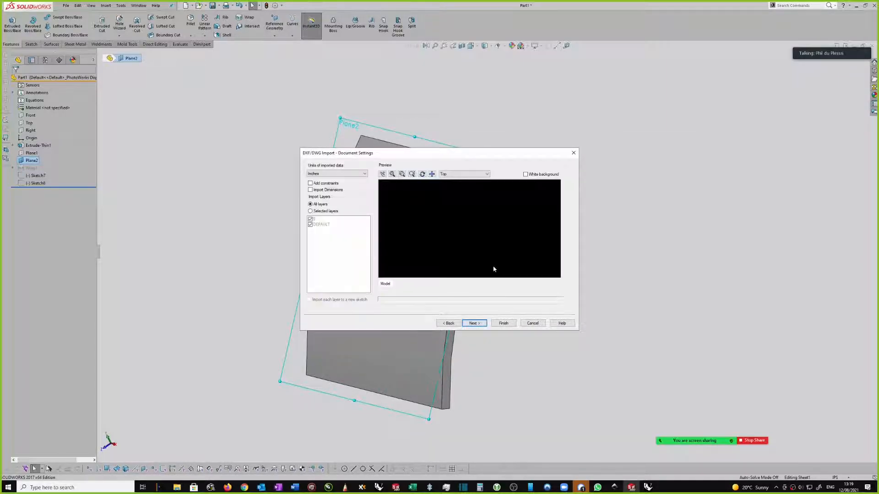
- Set the imported data's units to Millimeters and fit the preview in the Front orientation on a white background
click(319, 174)
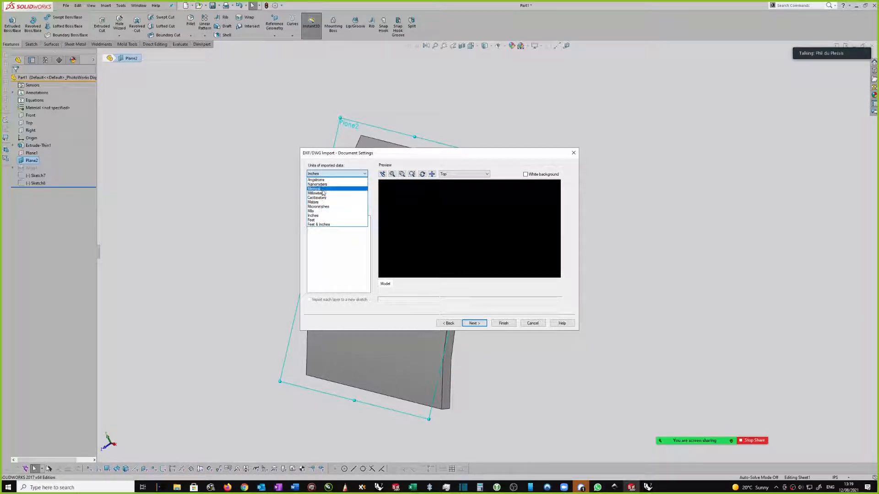
click(322, 193)
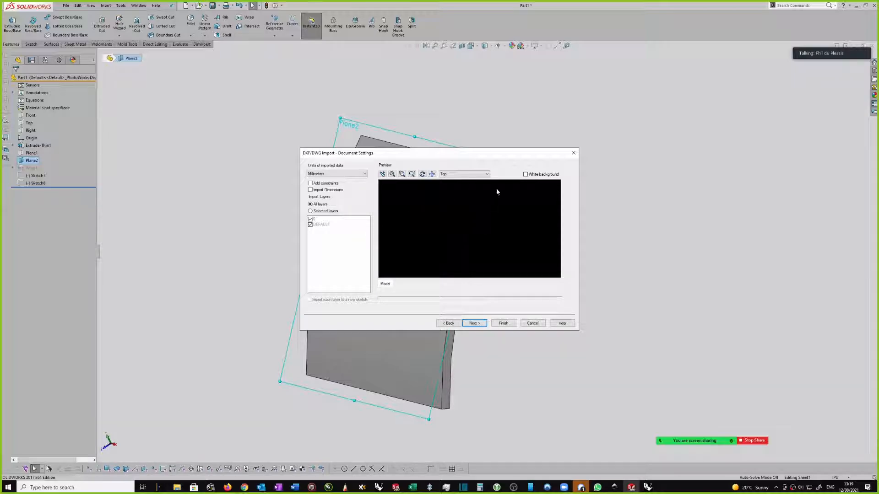
click(525, 175)
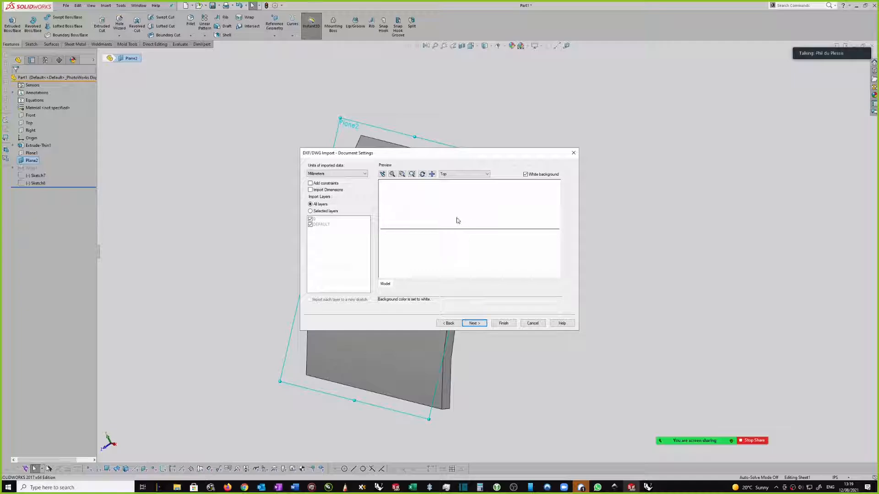
click(446, 176)
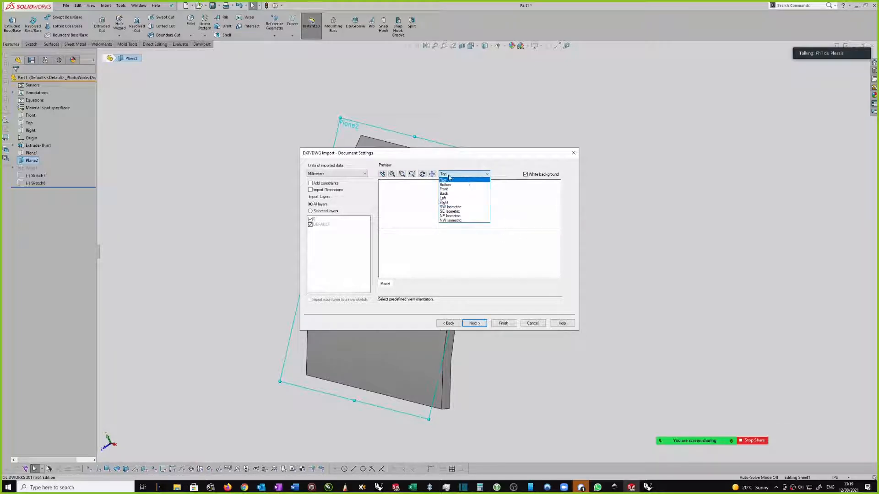
click(445, 190)
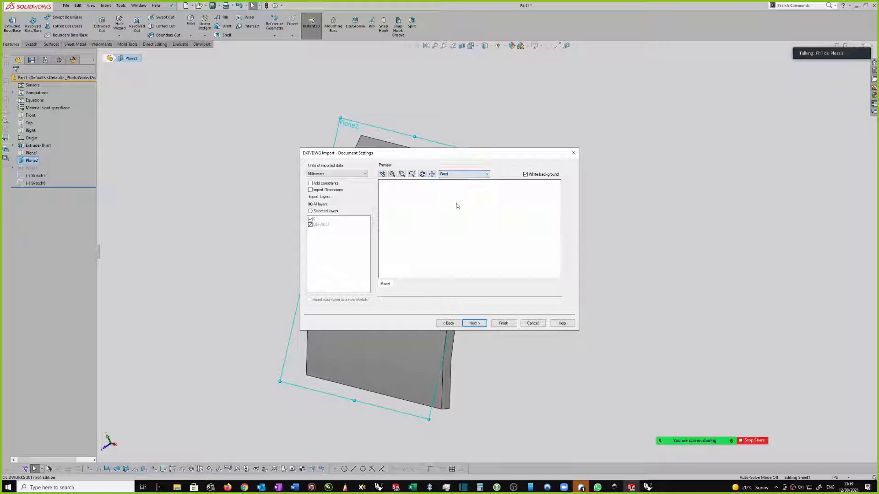
click(392, 174)
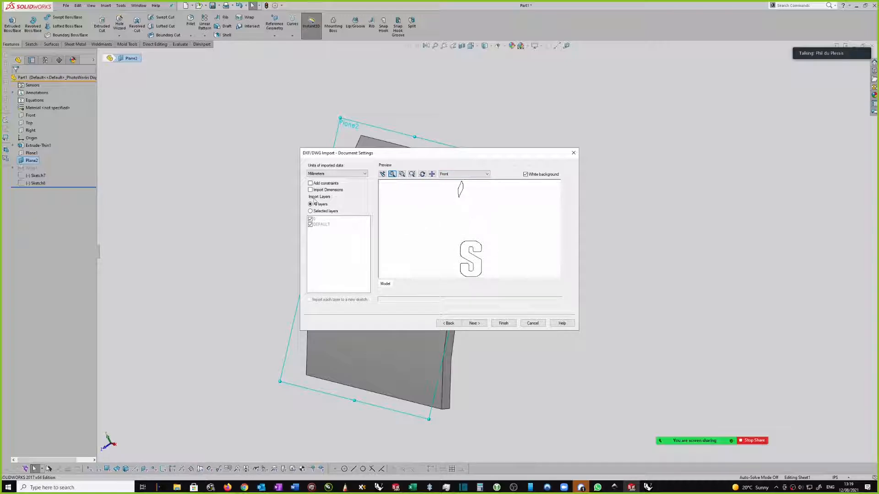
- Define the sketch origin just left of the letter S and finish the DXF import
click(474, 324)
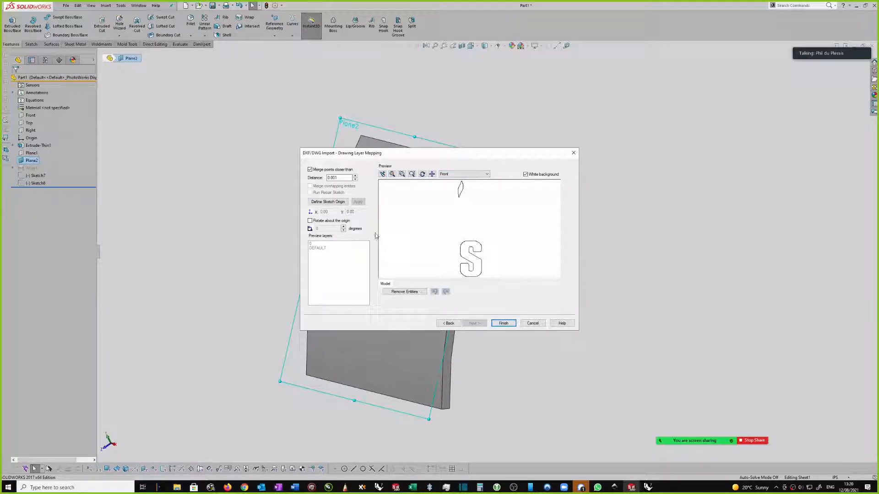
click(329, 202)
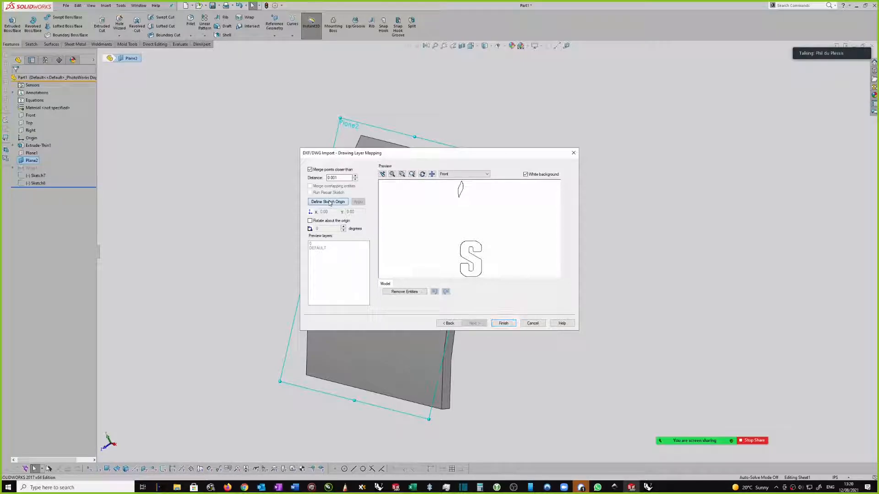
click(455, 260)
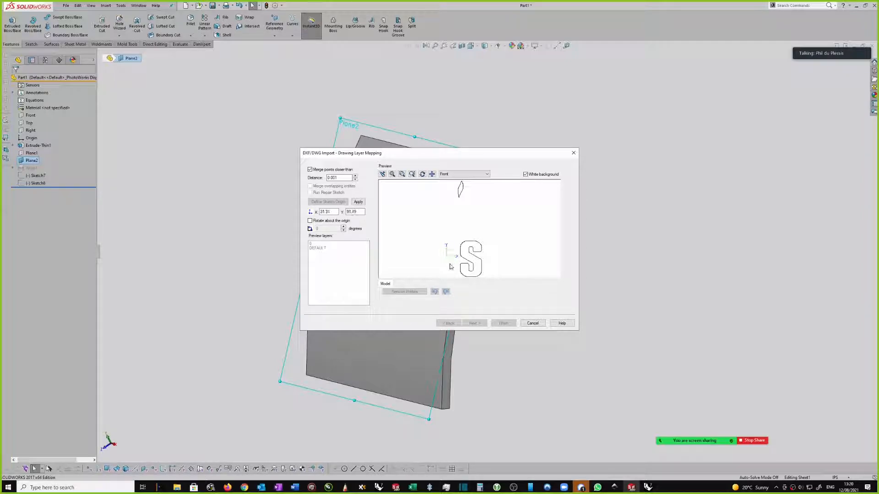
click(453, 259)
click(358, 201)
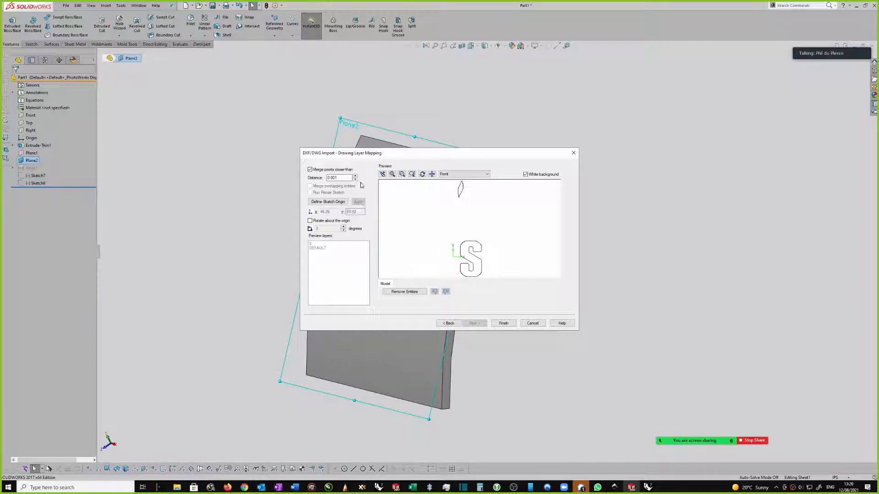
click(504, 324)
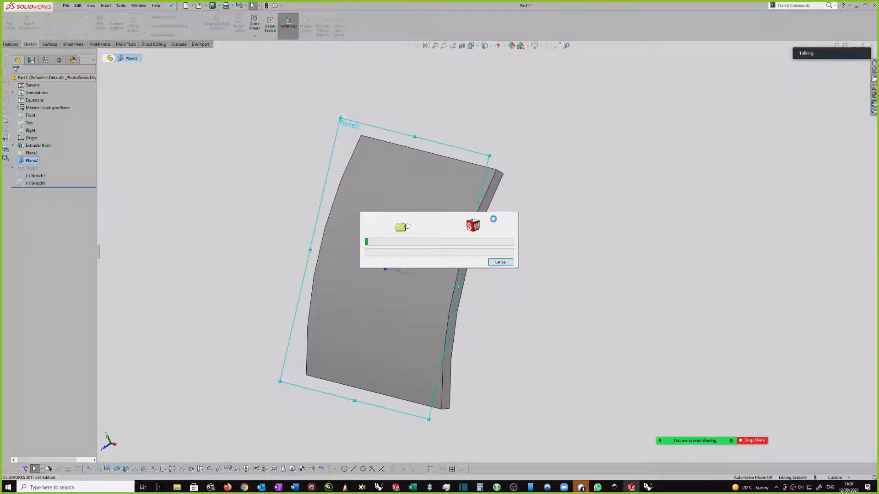
- View the imported sketch normal to Plane2 and examine the short line segments that form the flame outline
scroll(493, 222, up, 3)
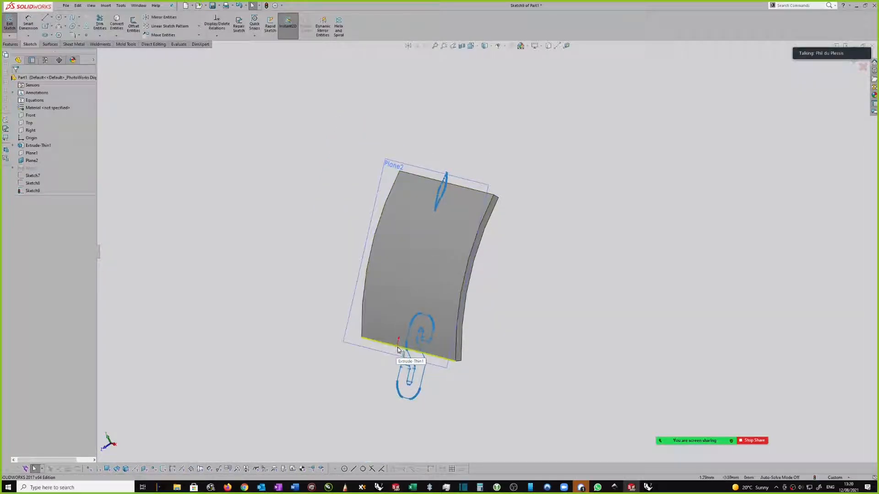
scroll(438, 263, up, 2)
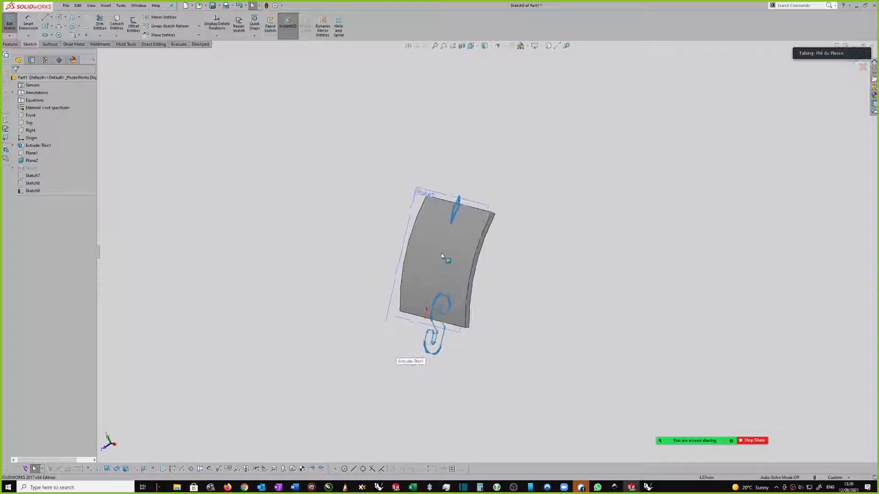
right_click(587, 180)
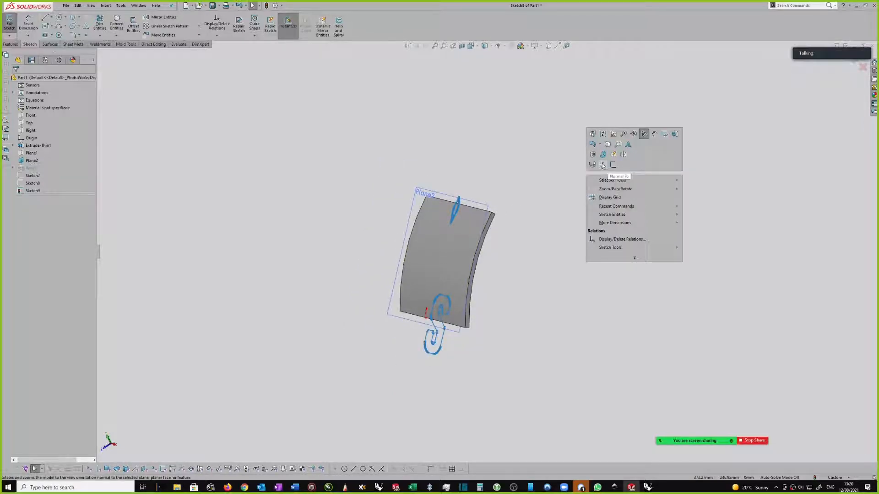
click(603, 165)
scroll(522, 98, down, 5)
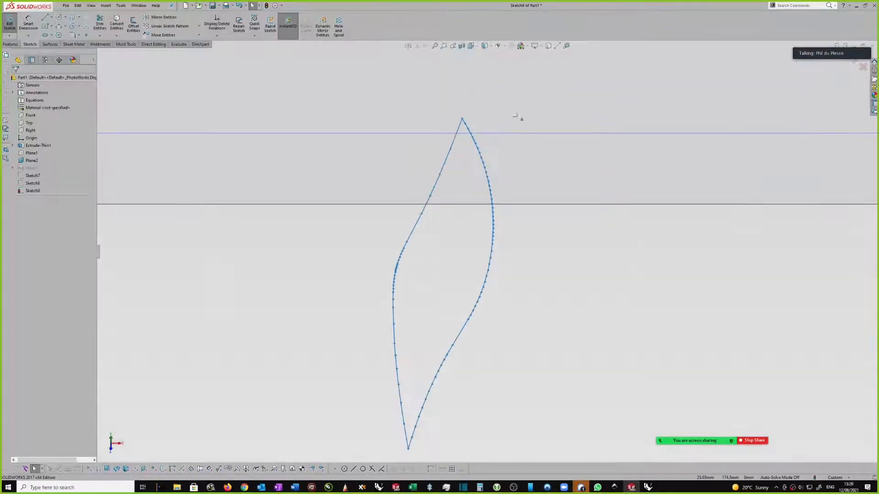
scroll(471, 151, down, 4)
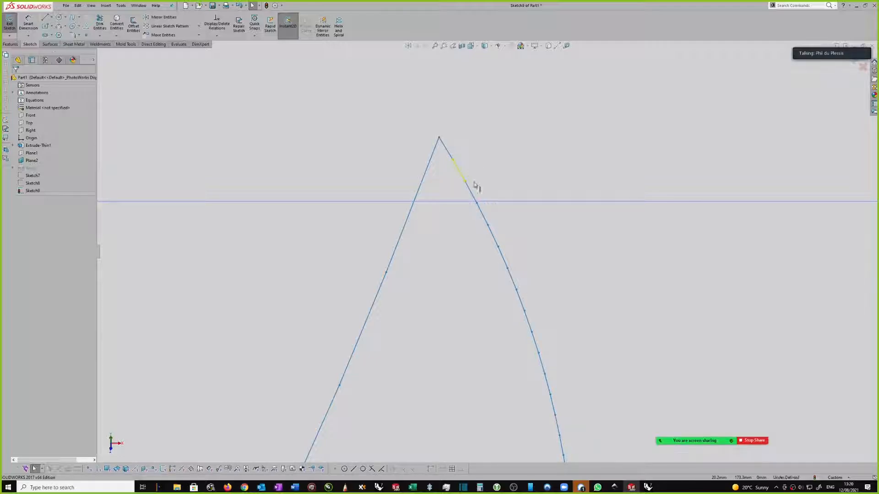
click(458, 168)
scroll(467, 178, down, 1)
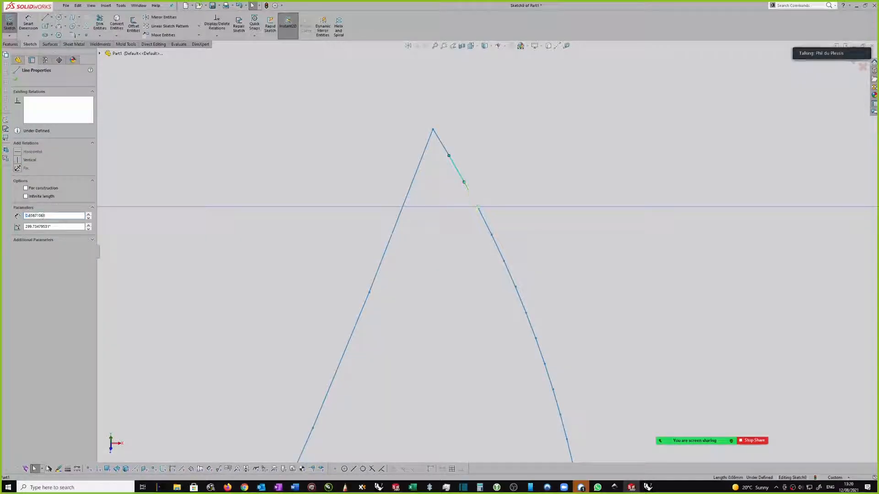
key(Escape)
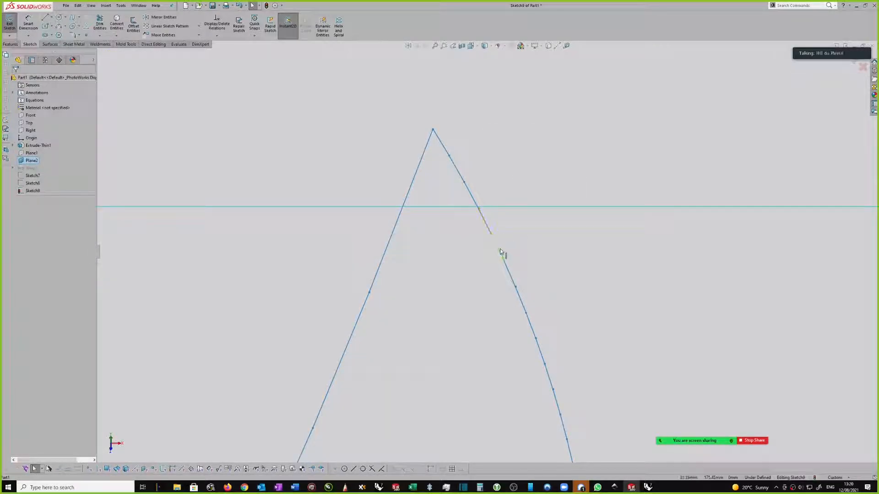
click(485, 221)
scroll(492, 216, up, 3)
scroll(482, 181, up, 5)
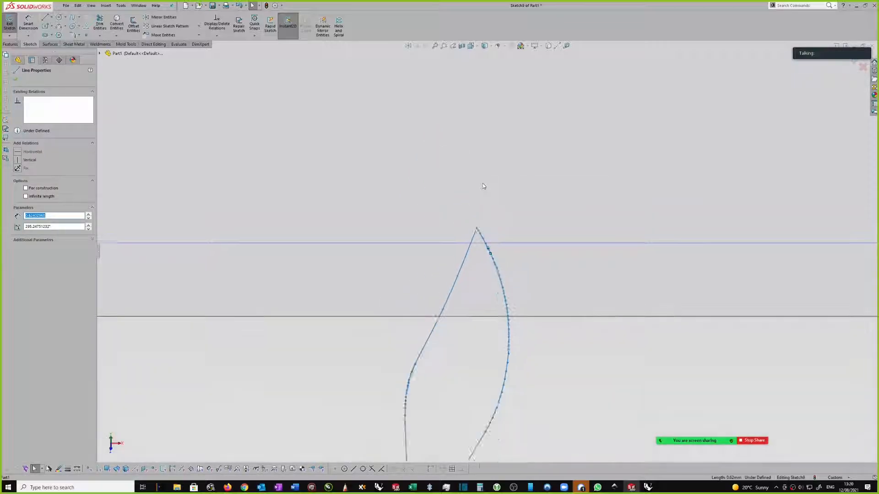
scroll(484, 190, up, 5)
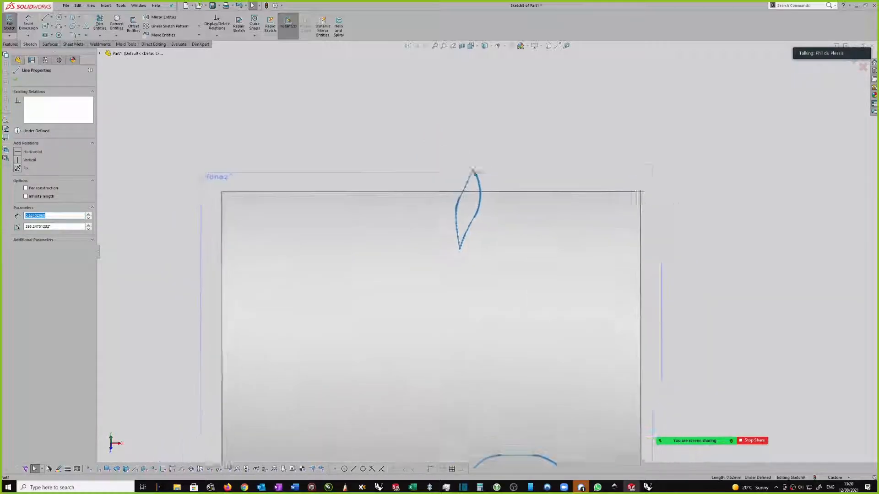
key(Escape)
- Examine the line segments along the upper curve of the imported letter S
drag(383, 107, 554, 462)
scroll(490, 323, down, 2)
scroll(486, 255, down, 6)
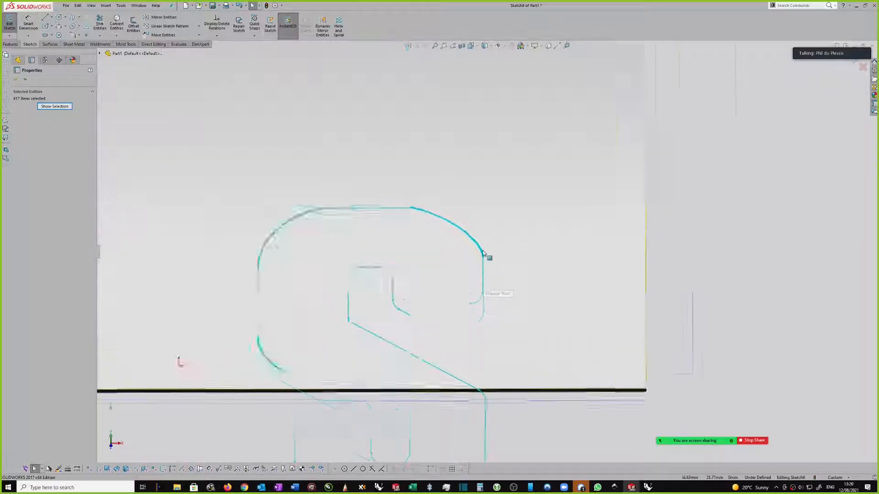
key(Escape)
scroll(495, 254, down, 8)
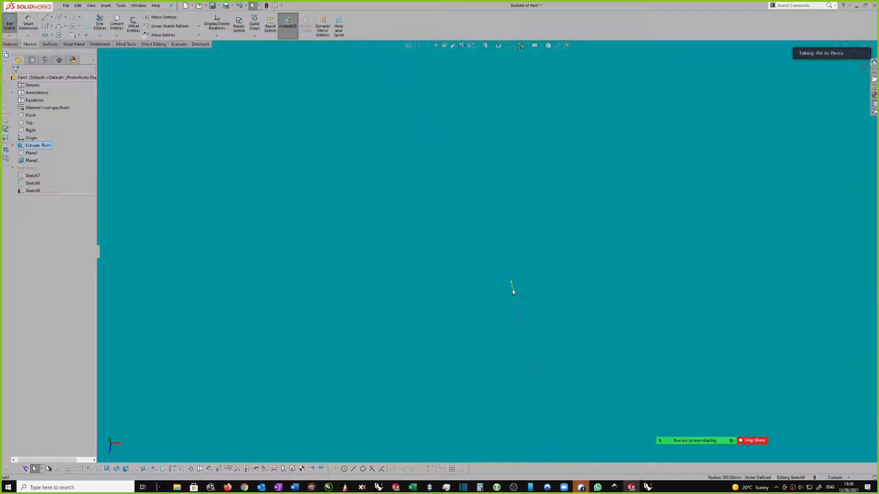
click(512, 290)
scroll(553, 288, up, 3)
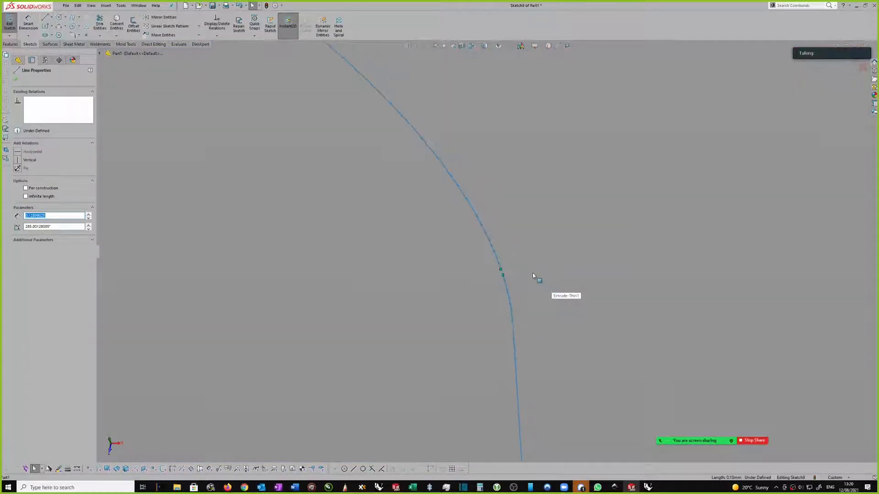
scroll(529, 268, up, 2)
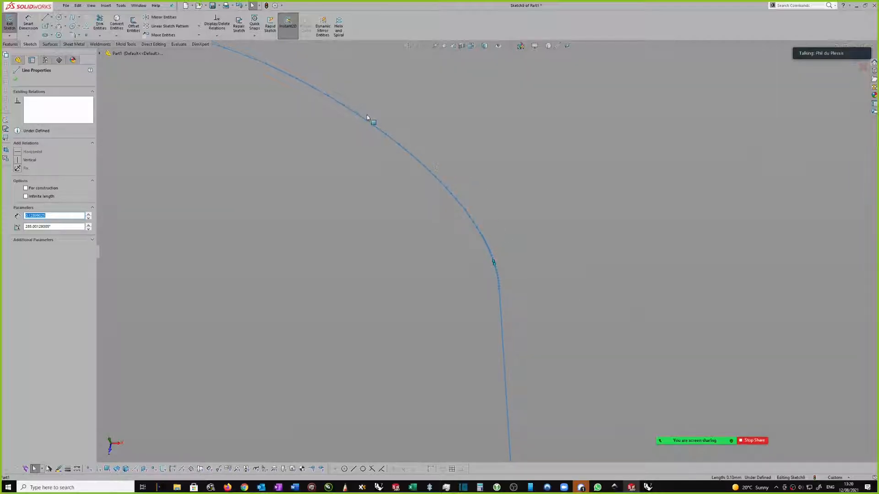
scroll(422, 153, up, 8)
scroll(420, 151, up, 4)
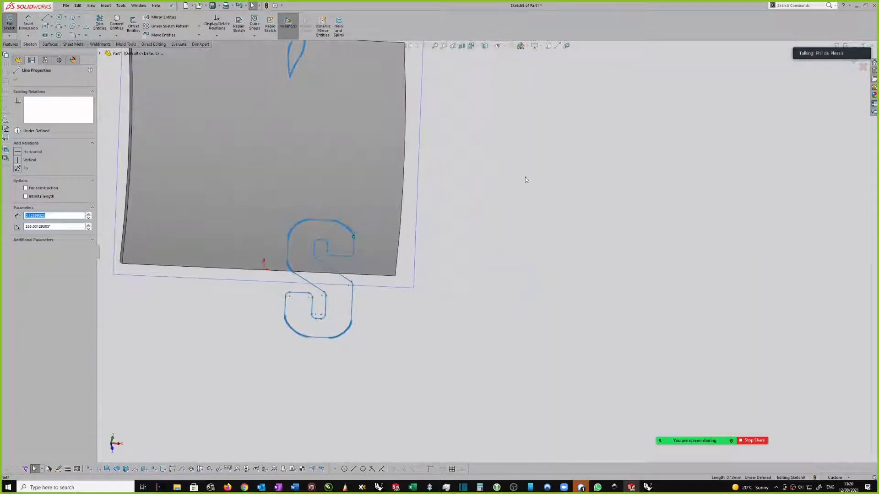
- Delete all the imported flame and letter S entities and exit the sketch
key(Escape)
scroll(451, 143, up, 4)
drag(359, 195, 421, 297)
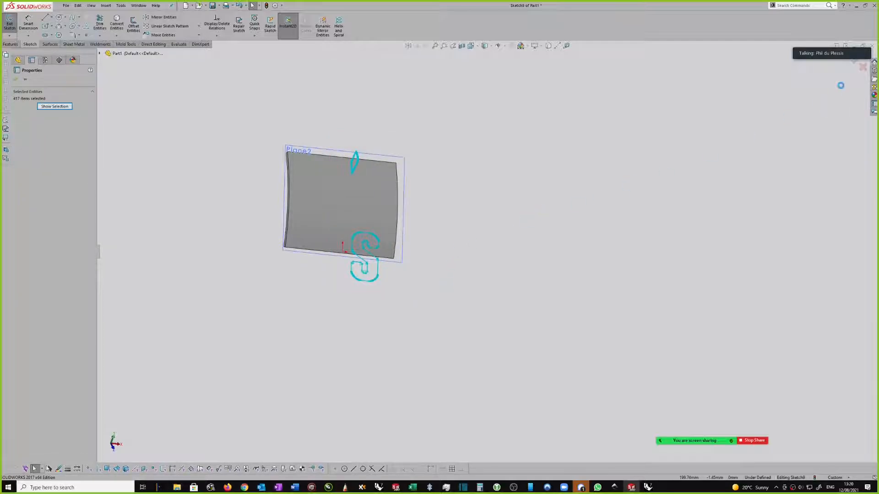
mouse_move(833, 55)
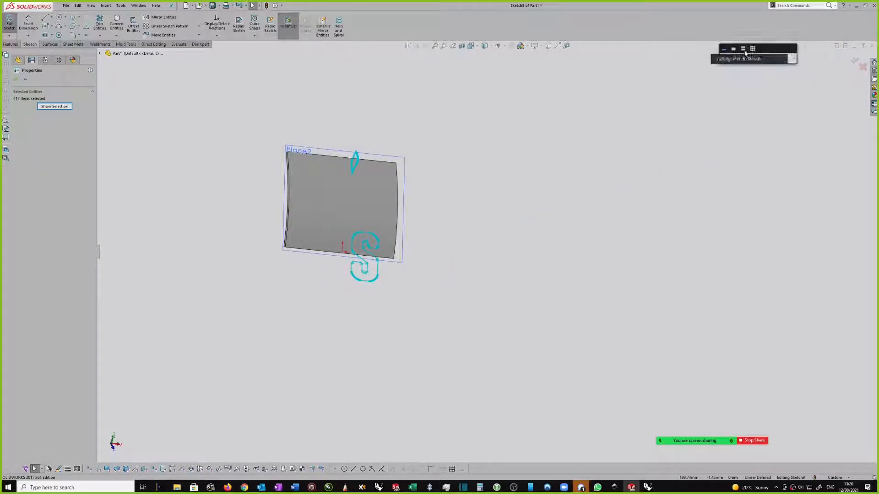
key(Delete)
click(853, 63)
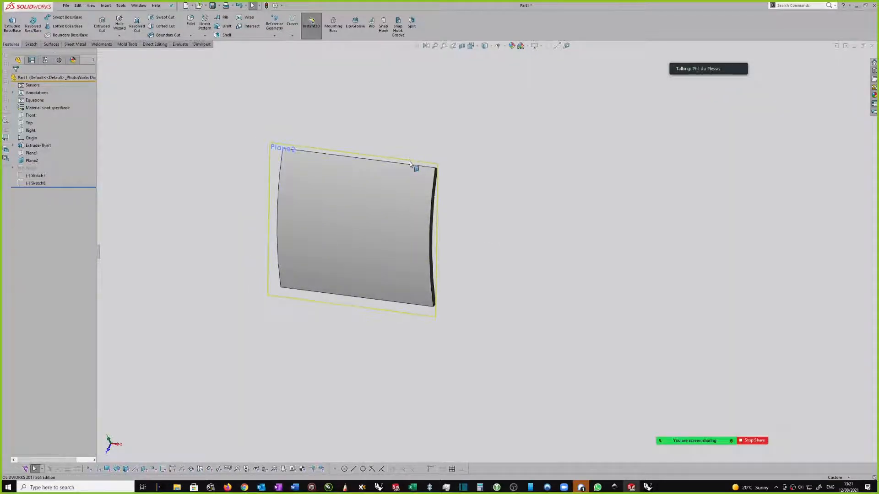
- Start importing Steers test.dxf onto Plane2 as a 2D sketch in the part
click(410, 163)
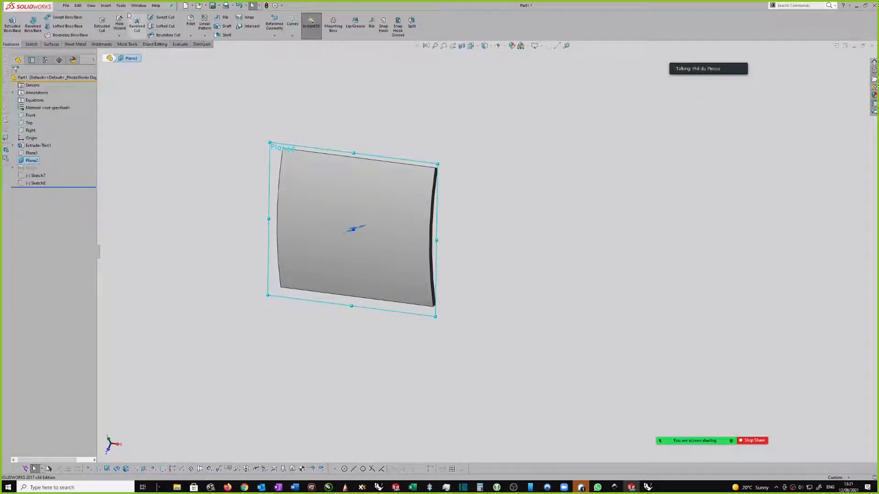
click(105, 6)
click(261, 170)
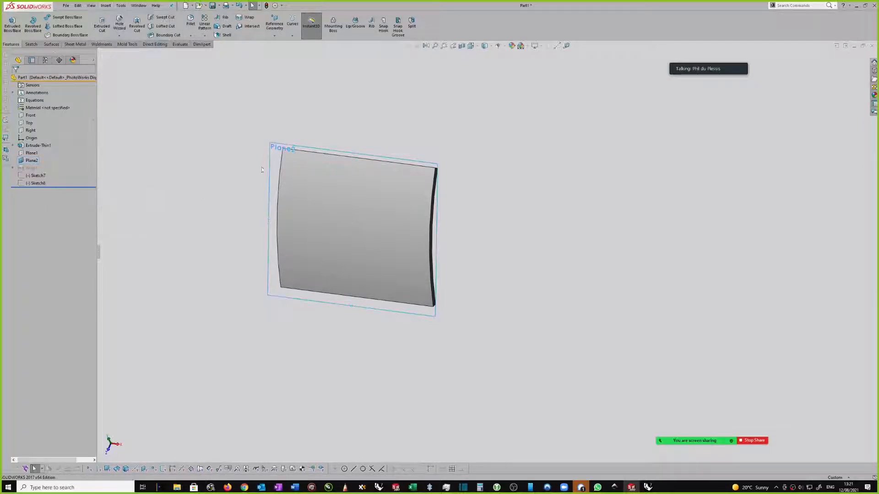
click(319, 150)
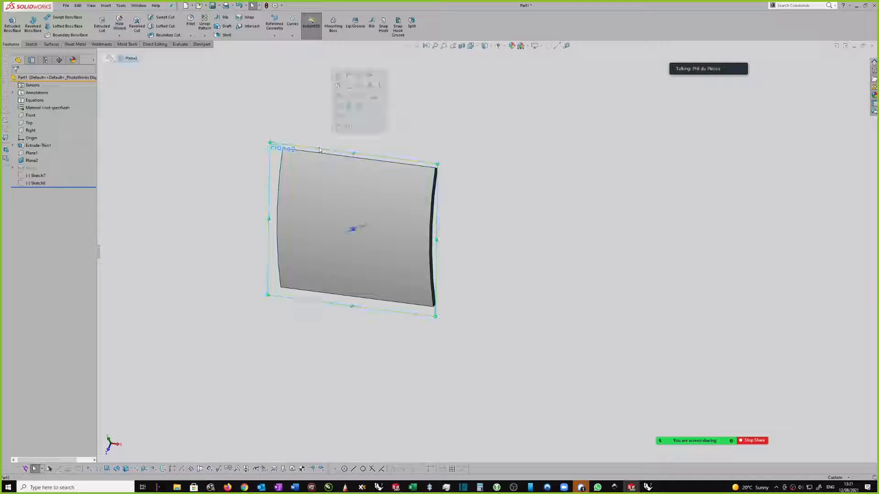
click(106, 5)
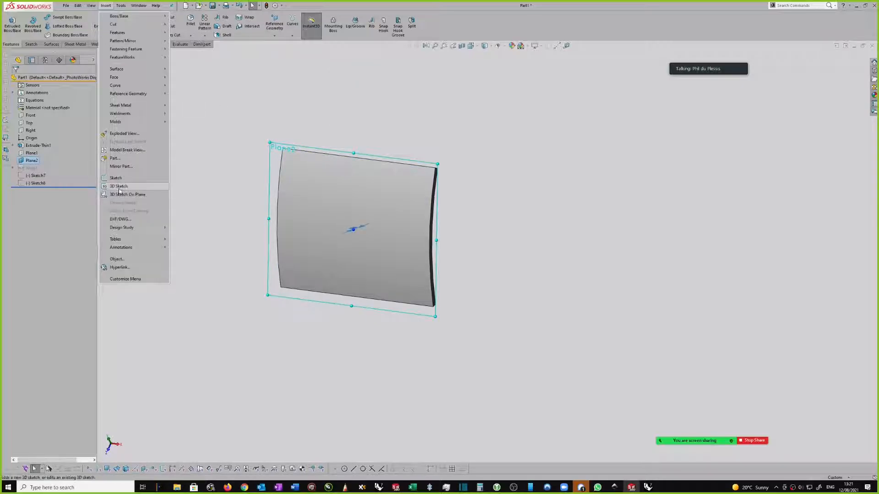
click(120, 219)
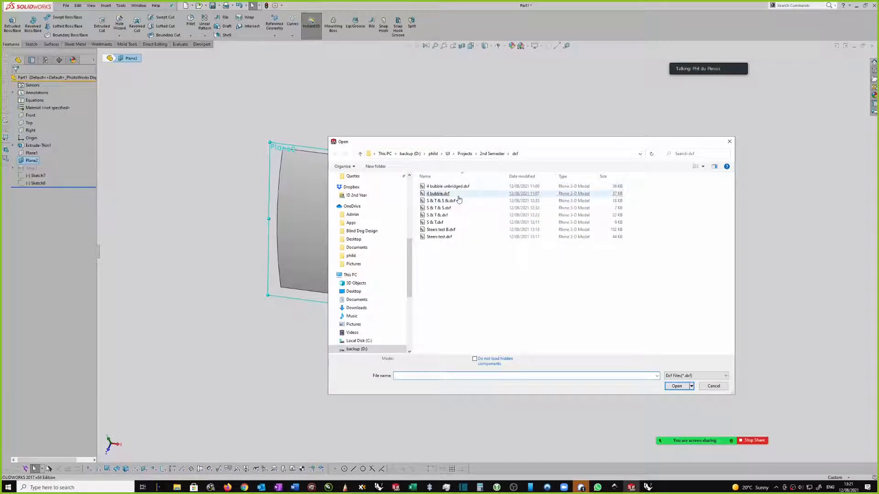
double_click(437, 238)
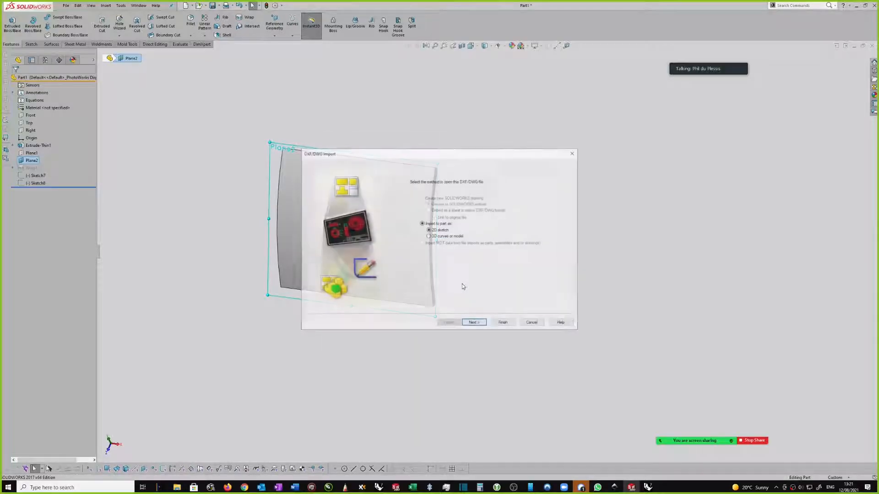
click(473, 324)
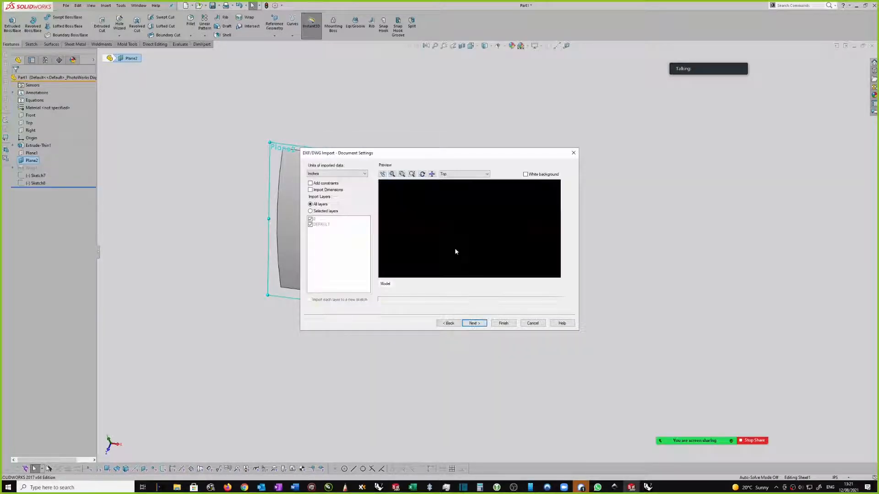
- Finish the DXF import with units of Millimeters and the preview fitted in the Front orientation on a white background
click(488, 174)
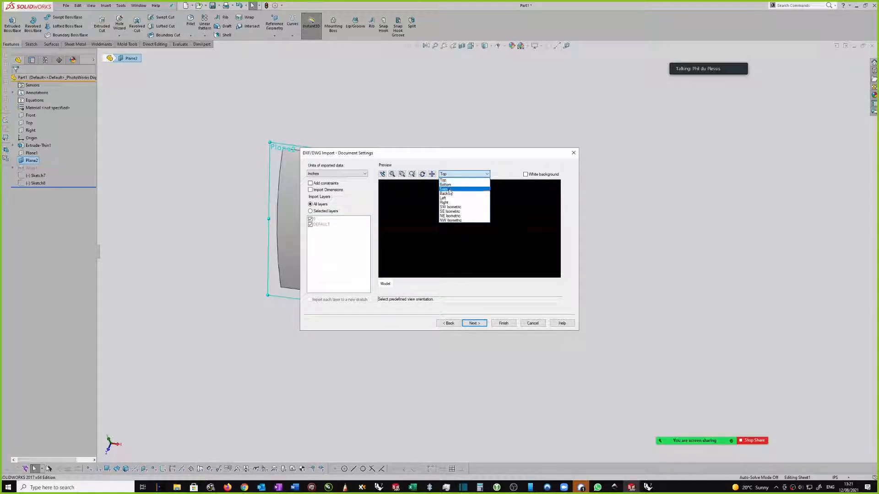
click(446, 190)
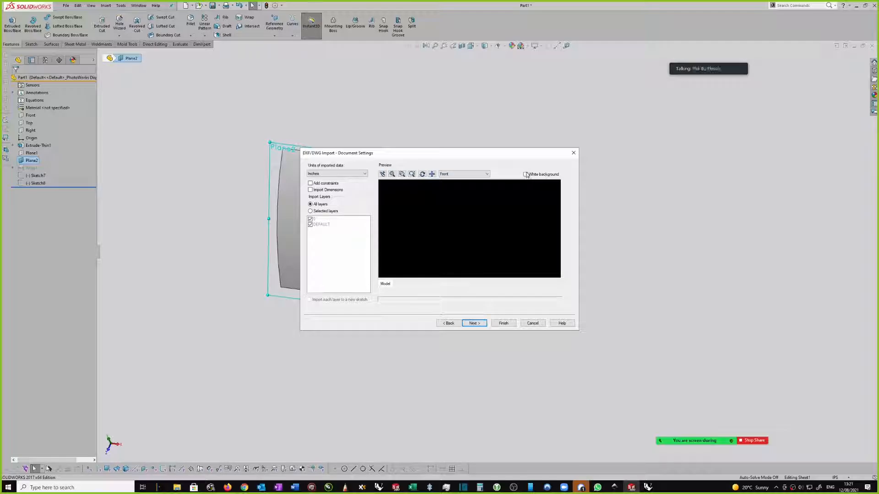
click(525, 174)
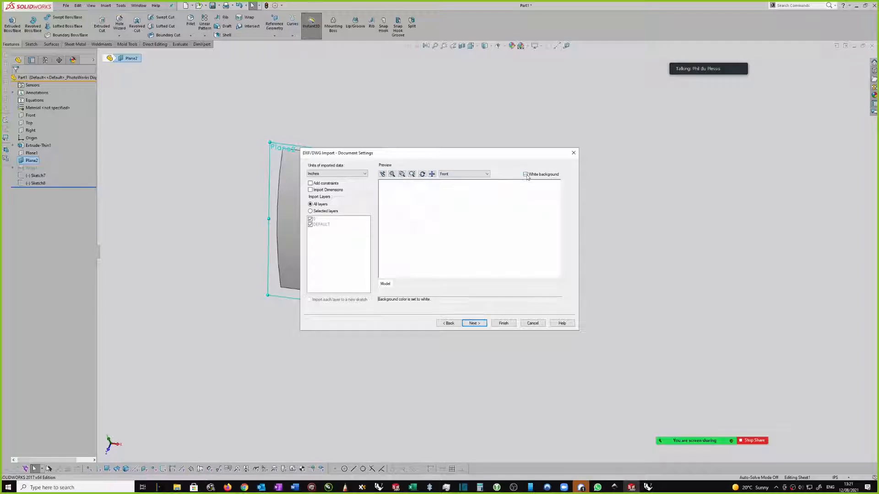
click(392, 174)
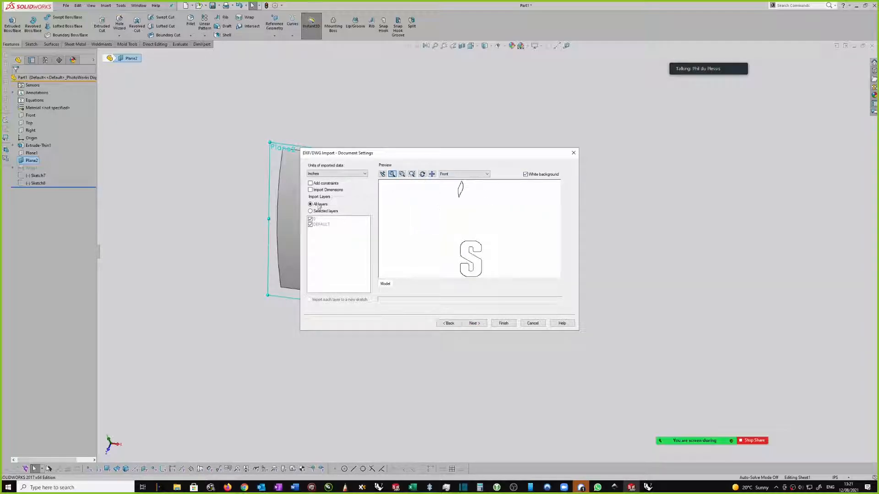
click(315, 174)
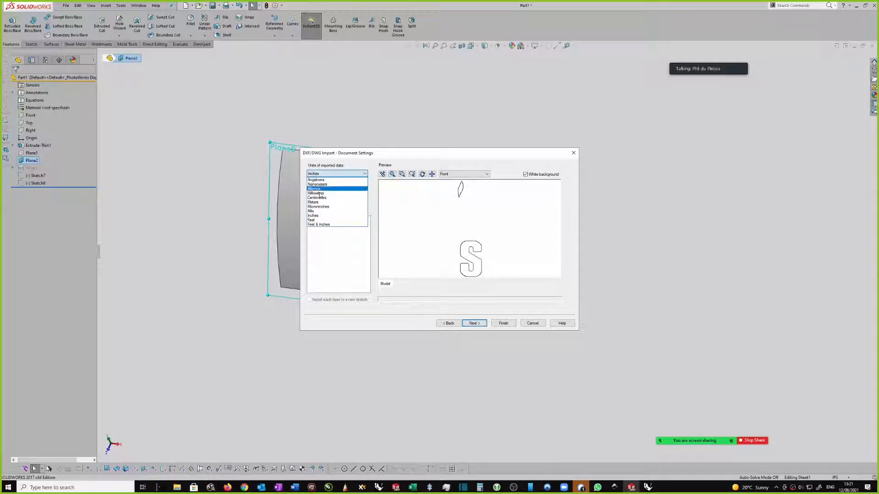
click(319, 200)
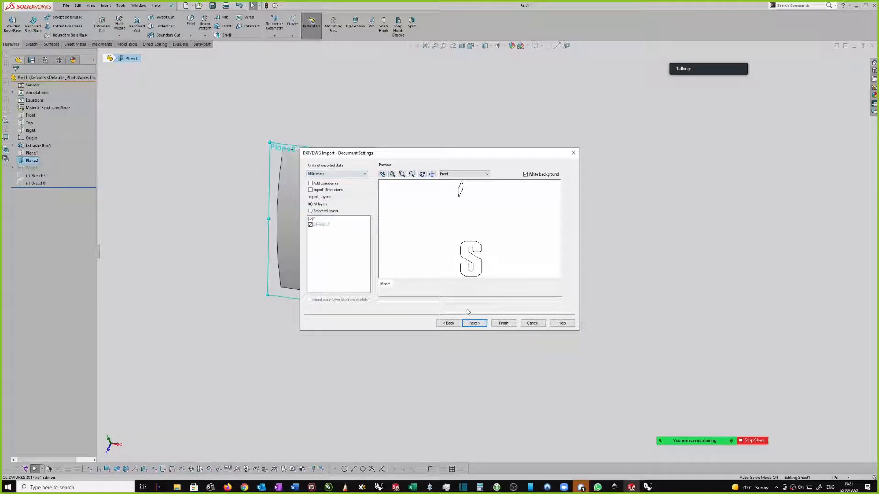
click(474, 323)
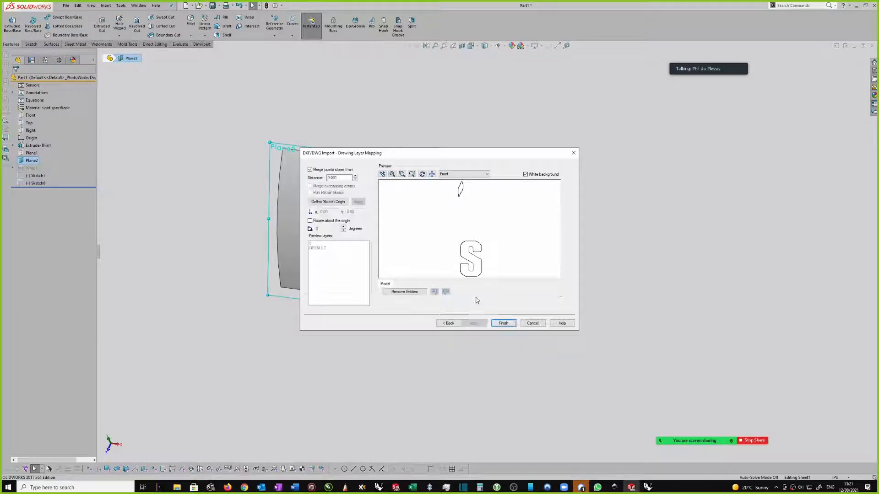
click(504, 324)
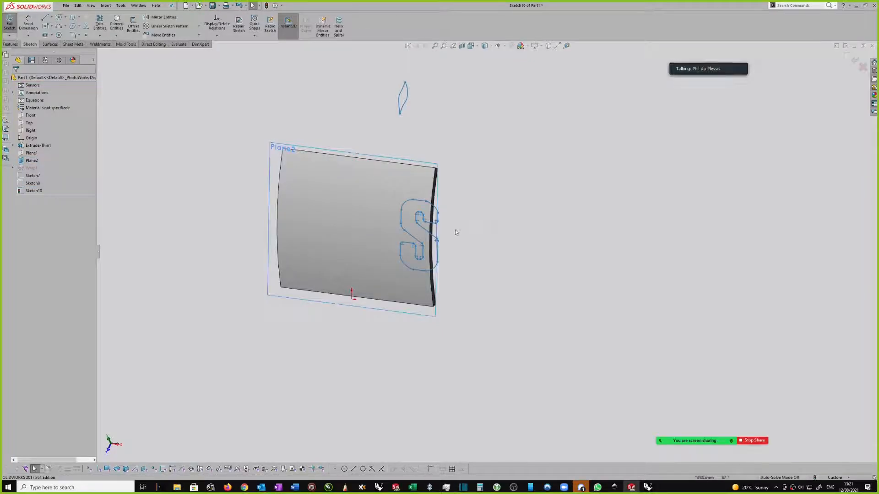
- Move the imported letter S and flame together so the S sits near the middle of the plate just above the origin
right_click(493, 156)
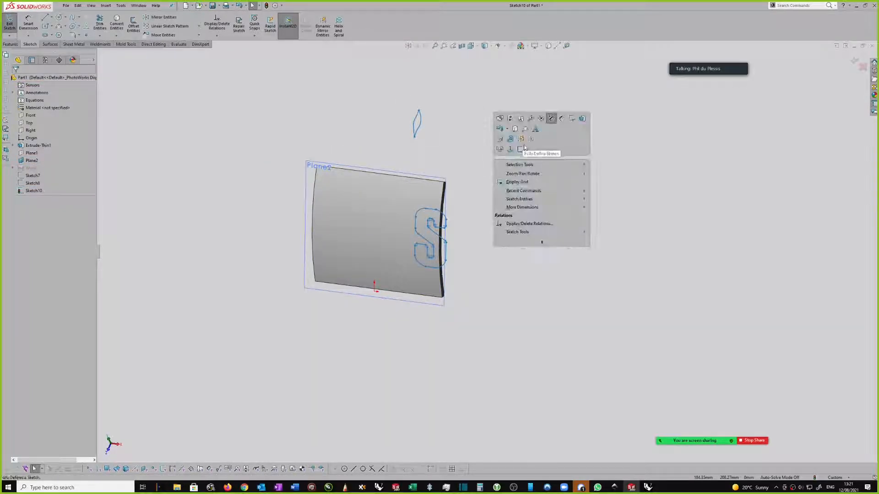
click(512, 151)
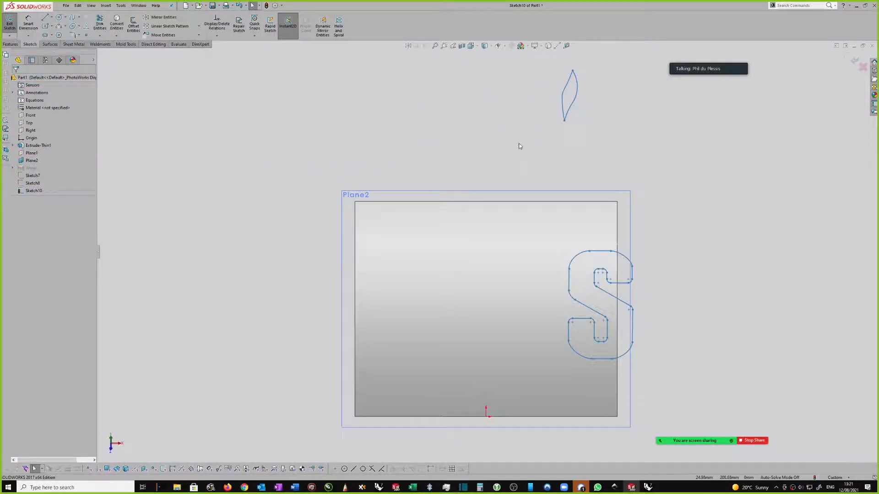
drag(521, 81, 687, 391)
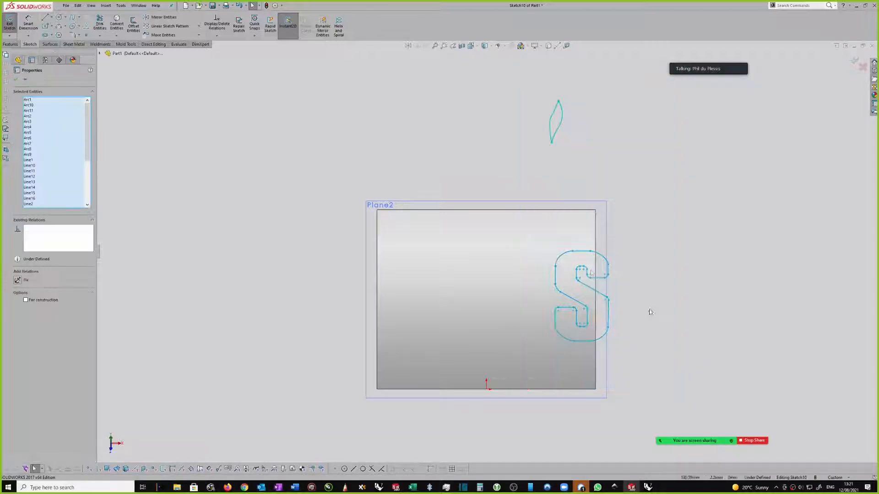
click(165, 36)
click(575, 341)
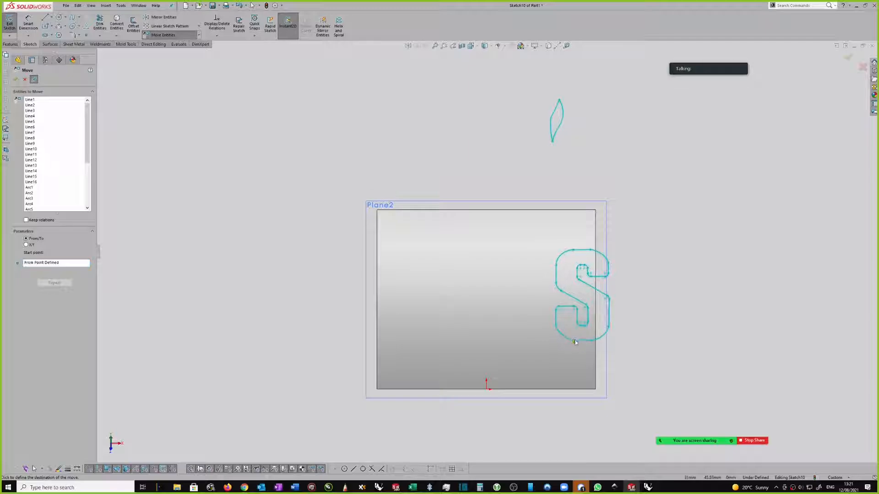
click(473, 372)
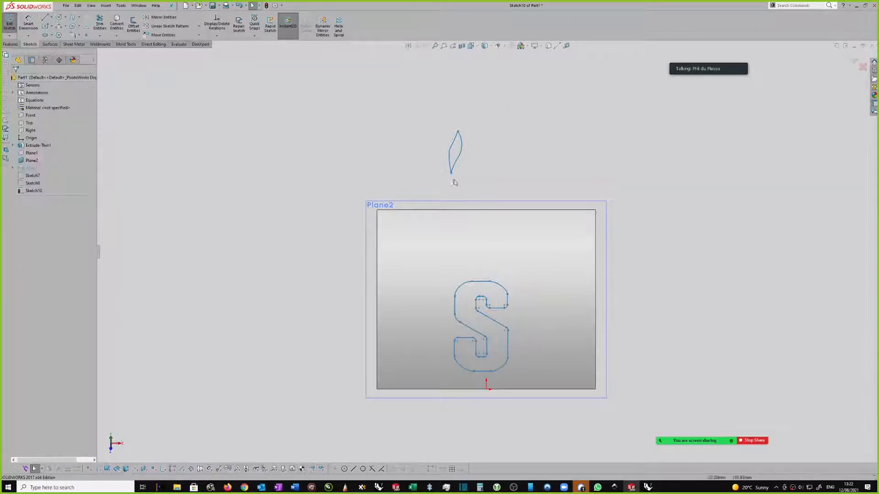
- Move the flame splines from their lower tip to a point just above the top of the letter S
drag(422, 104, 519, 179)
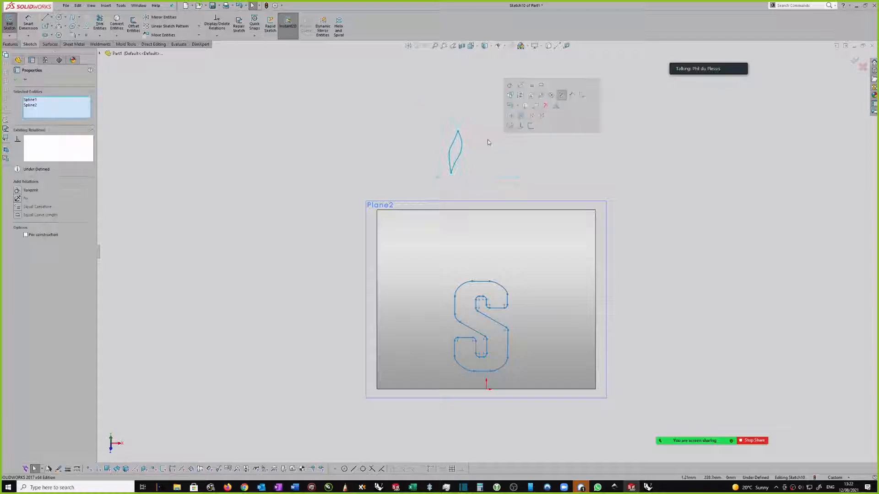
click(163, 35)
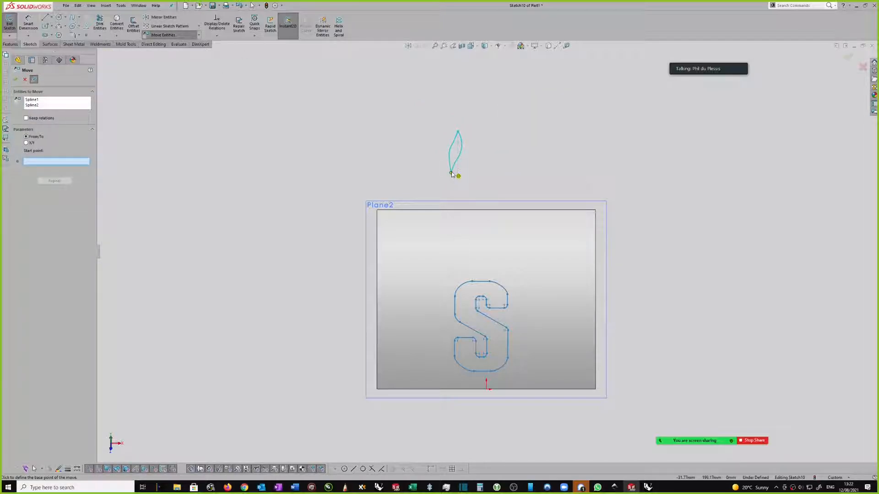
click(451, 173)
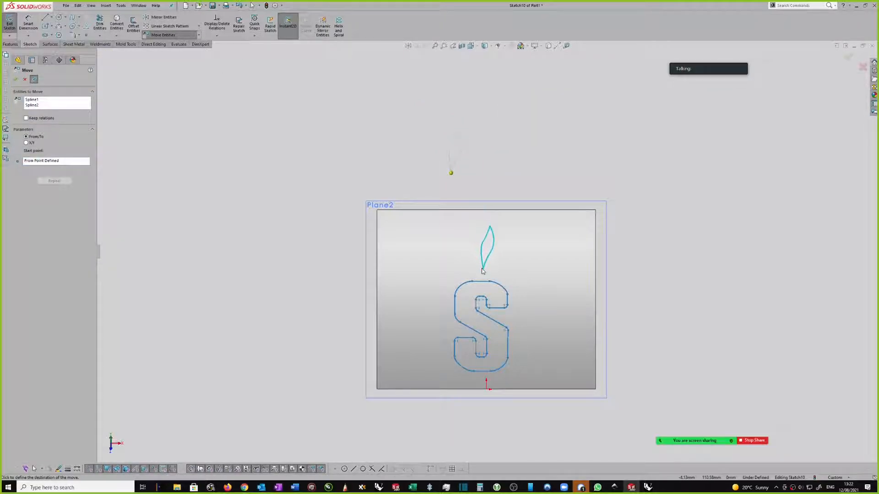
click(483, 270)
- Examine the arcs and lines of the letter S outline and the flame's curves on the plate
scroll(504, 280, down, 6)
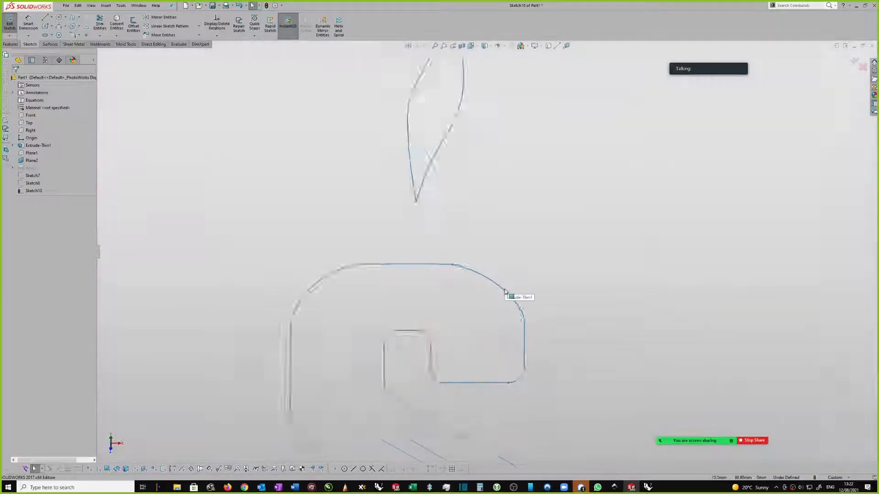
scroll(469, 272, down, 3)
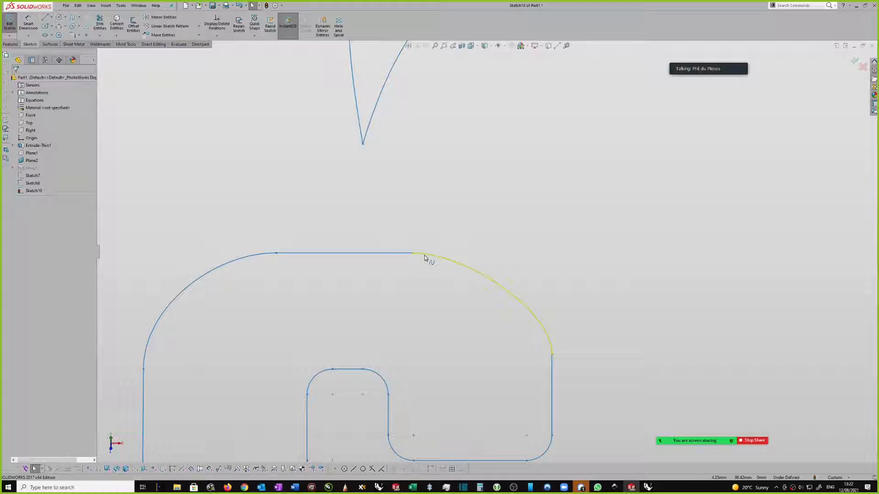
scroll(424, 254, up, 5)
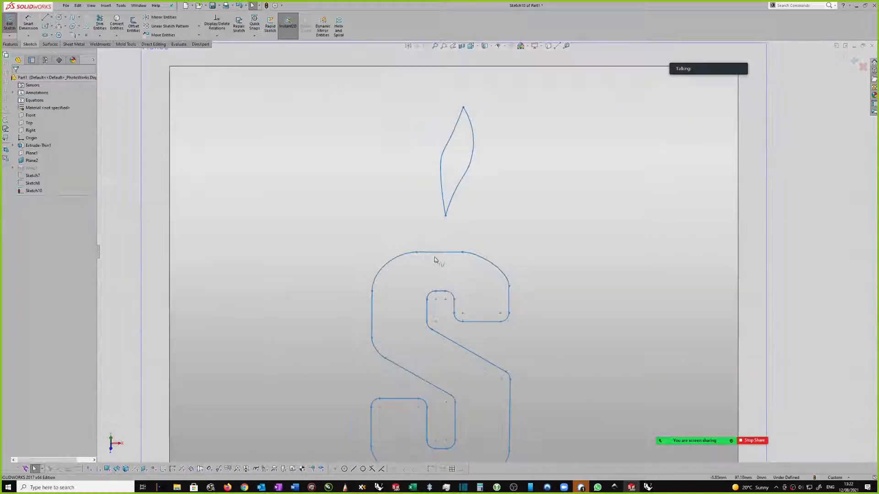
scroll(488, 252, up, 1)
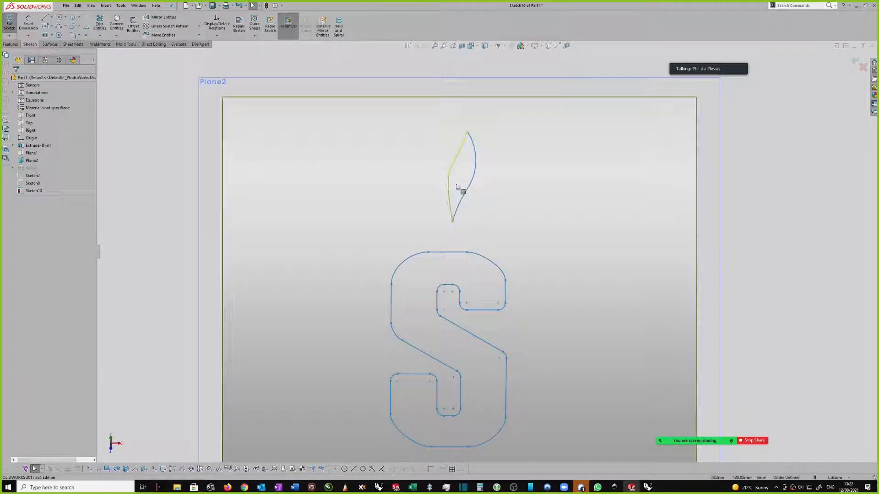
scroll(495, 270, up, 1)
scroll(429, 363, down, 1)
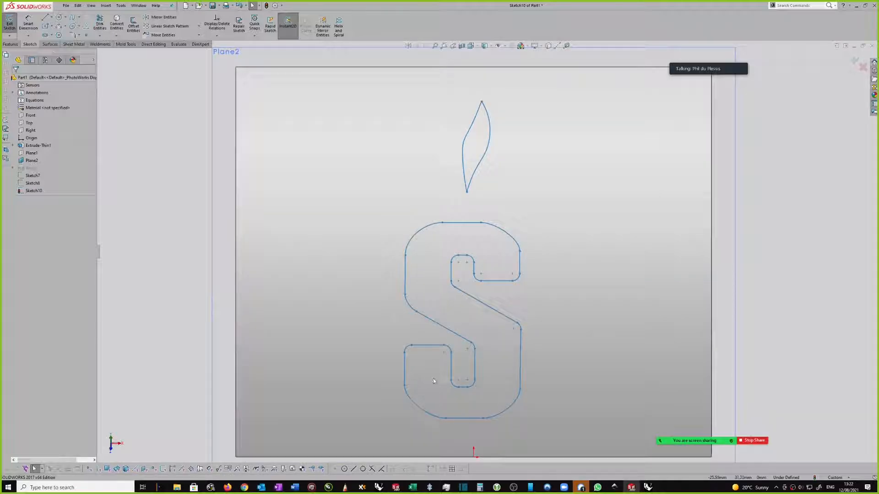
scroll(541, 262, up, 3)
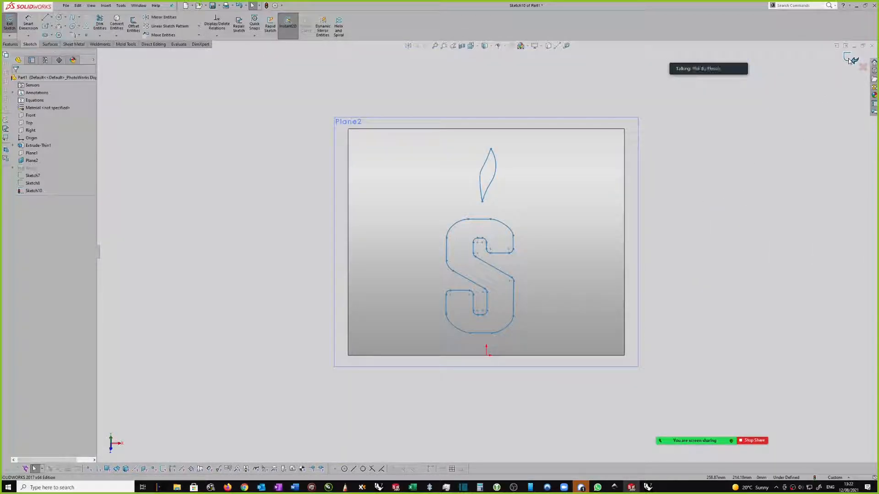
- Exit the sketch and wrap the flame and letter S onto the plate's curved front face with a thickness of 1.20 mm
click(850, 61)
middle_drag(689, 171, 588, 183)
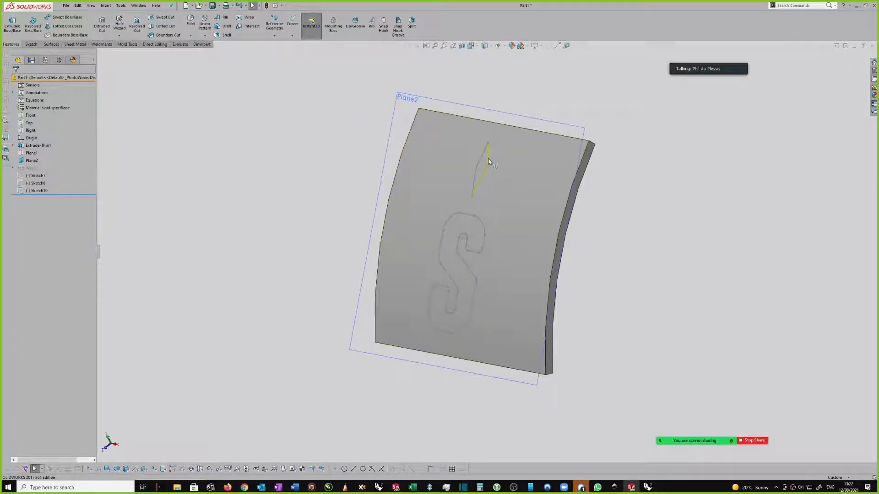
click(488, 161)
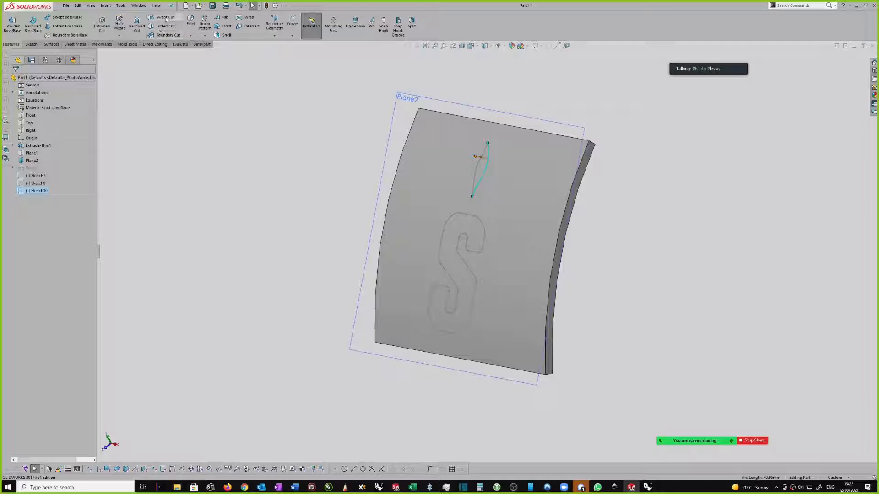
click(246, 18)
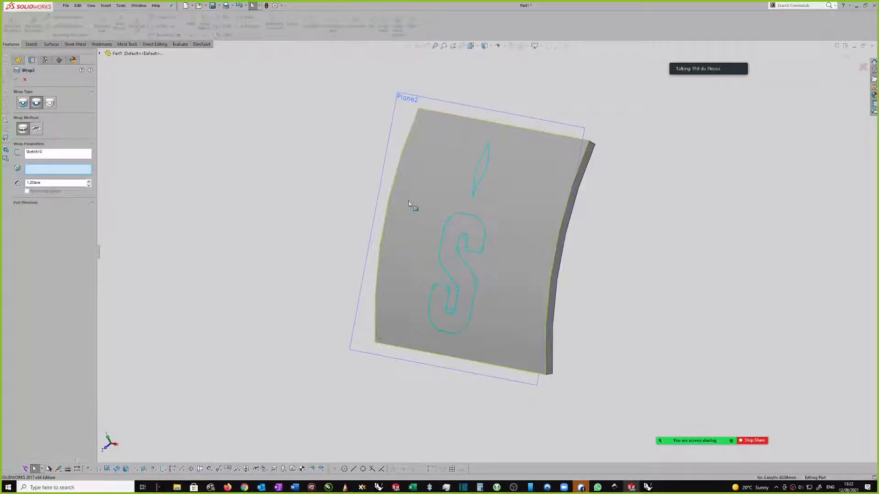
click(34, 104)
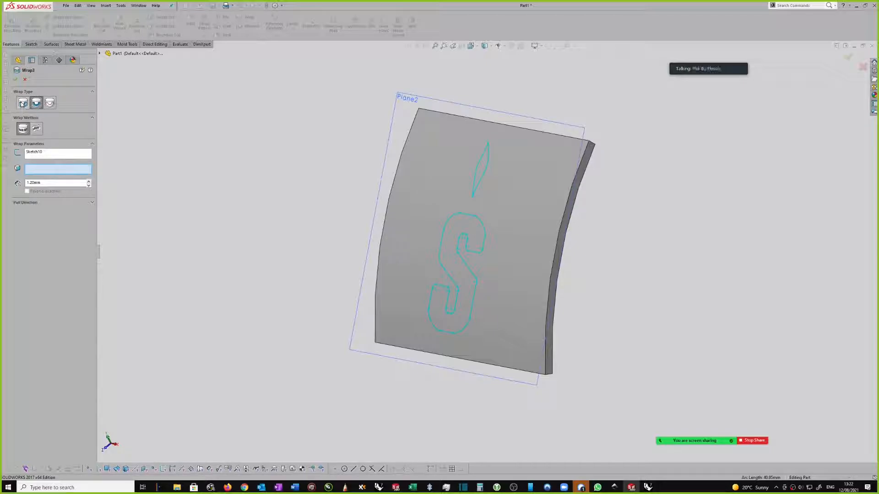
click(50, 104)
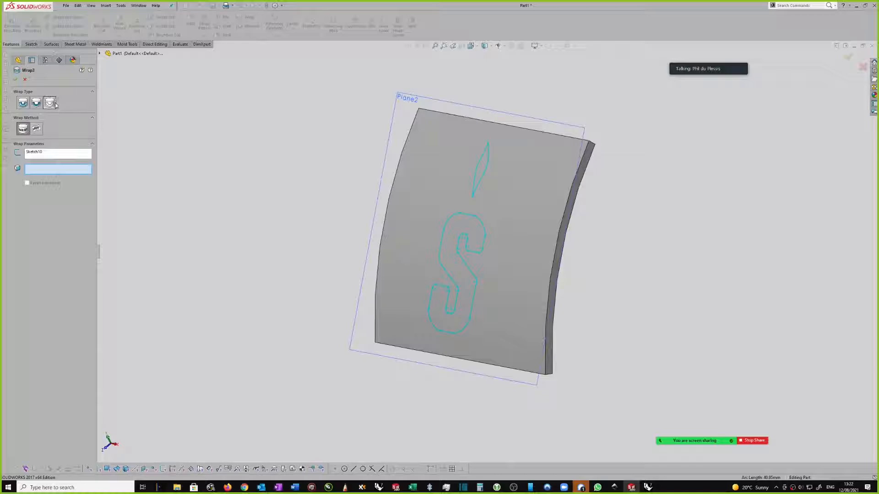
click(36, 104)
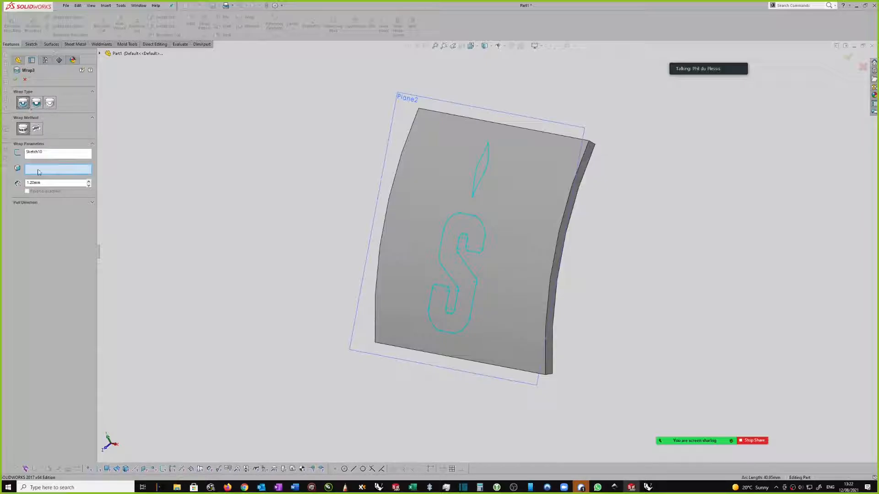
scroll(485, 258, down, 3)
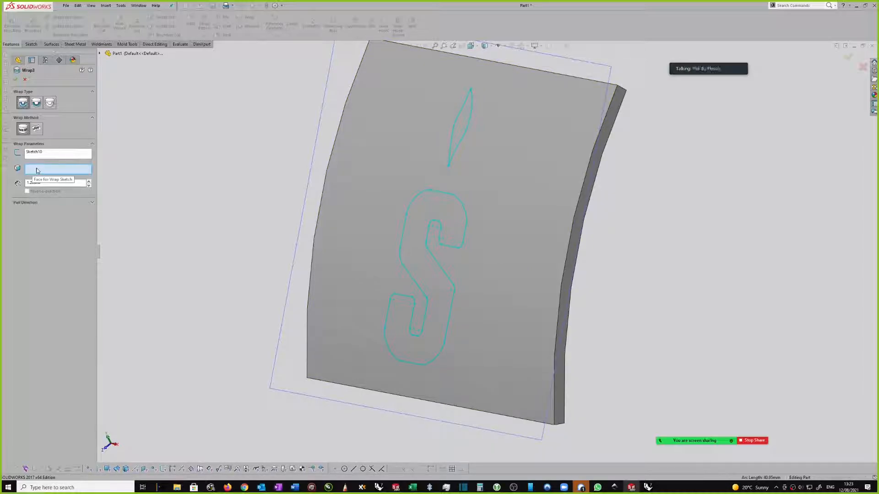
click(501, 198)
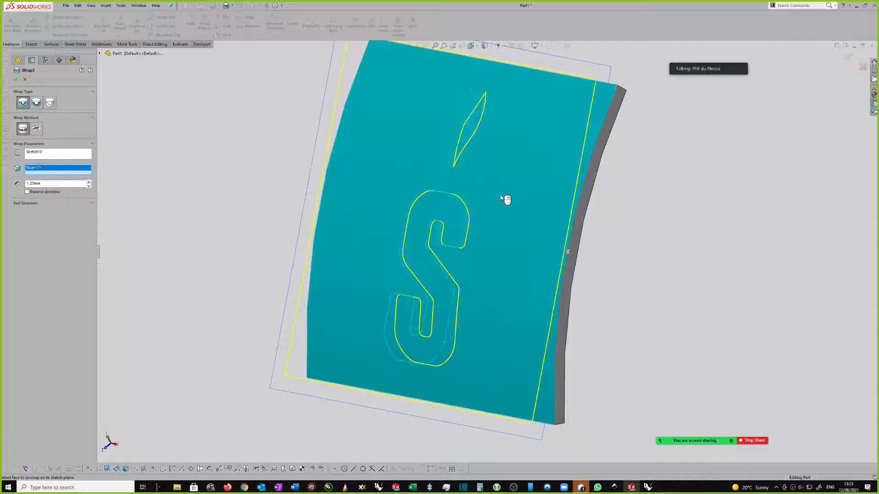
middle_drag(503, 199, 495, 207)
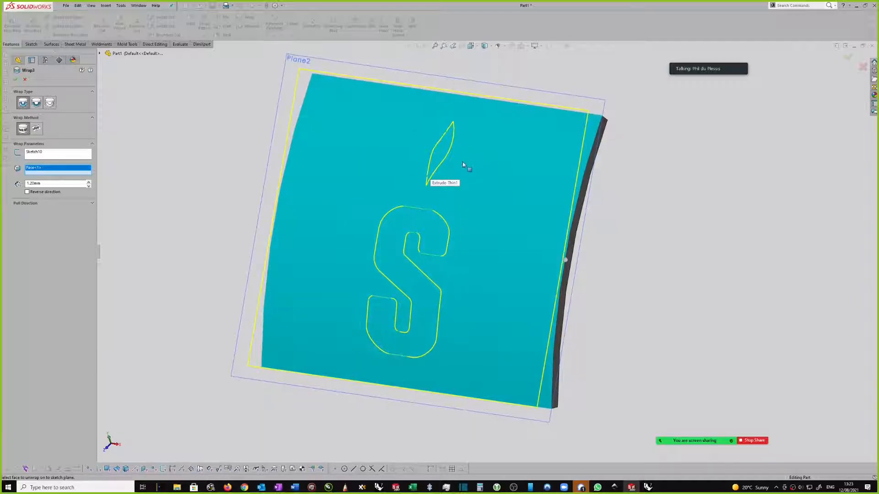
click(15, 80)
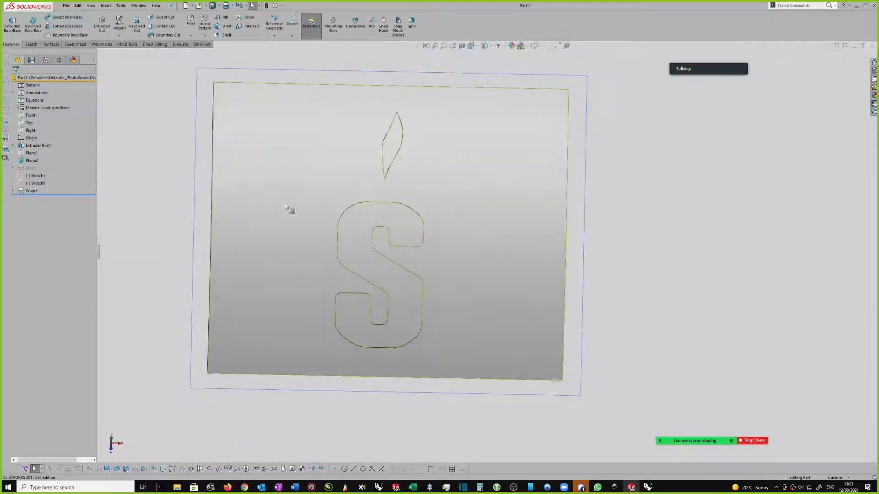
- Suppress the new Wrap feature of the flame and letter S on the plate
click(30, 190)
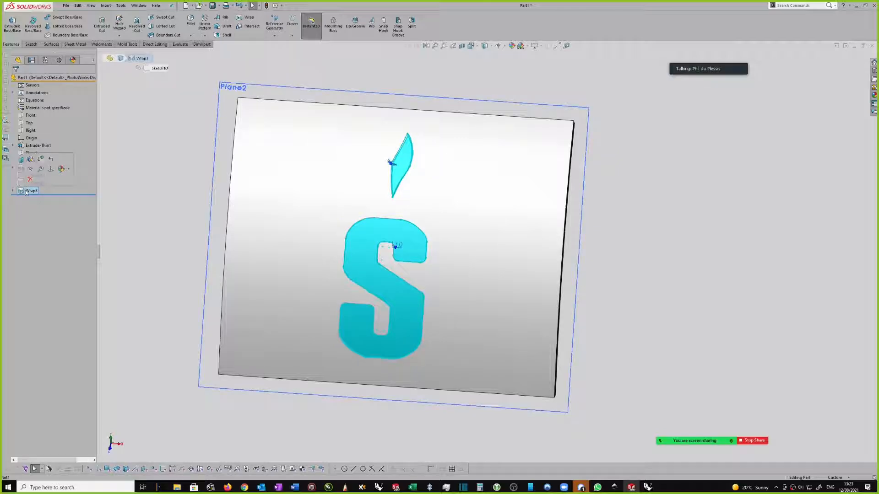
click(41, 158)
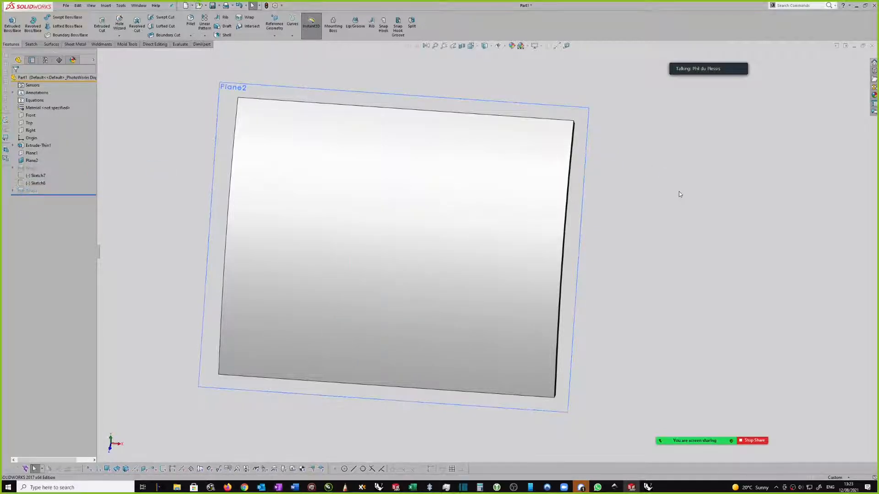
middle_drag(680, 191, 568, 118)
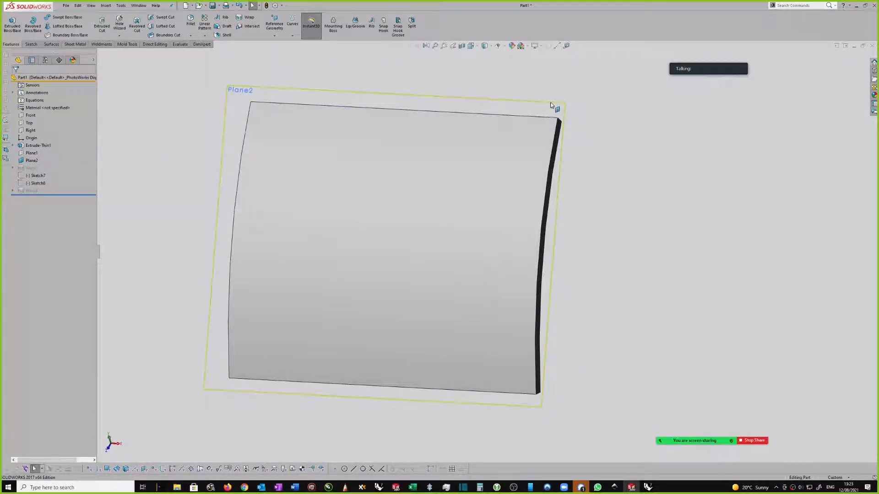
click(552, 106)
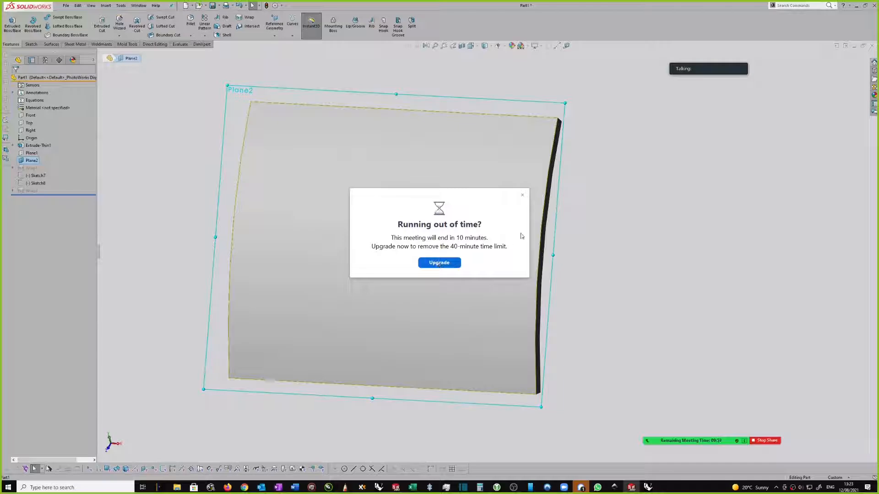
click(523, 196)
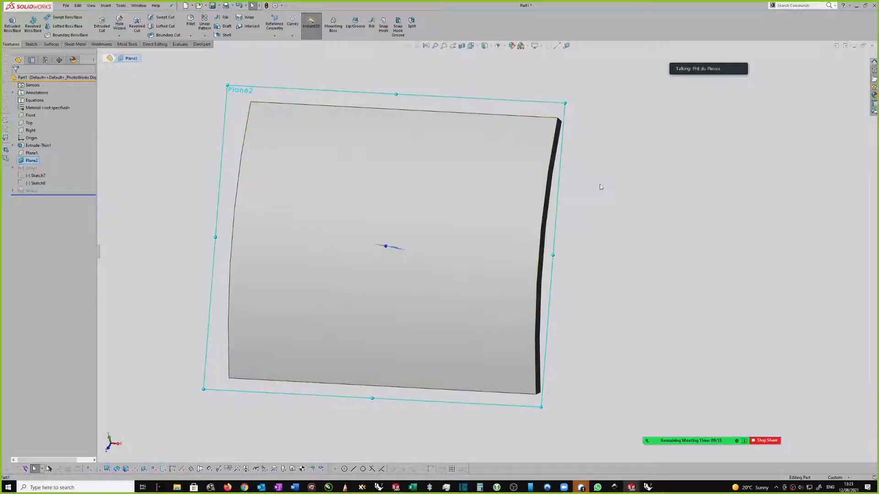
click(575, 165)
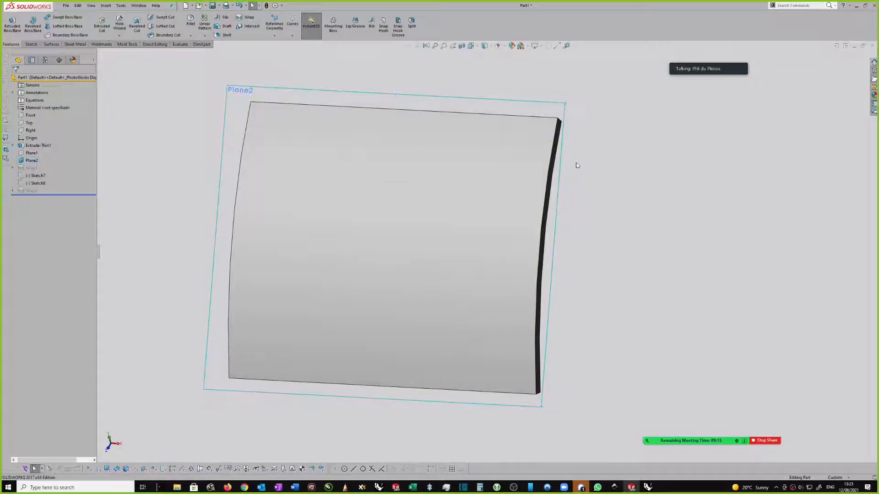
click(495, 100)
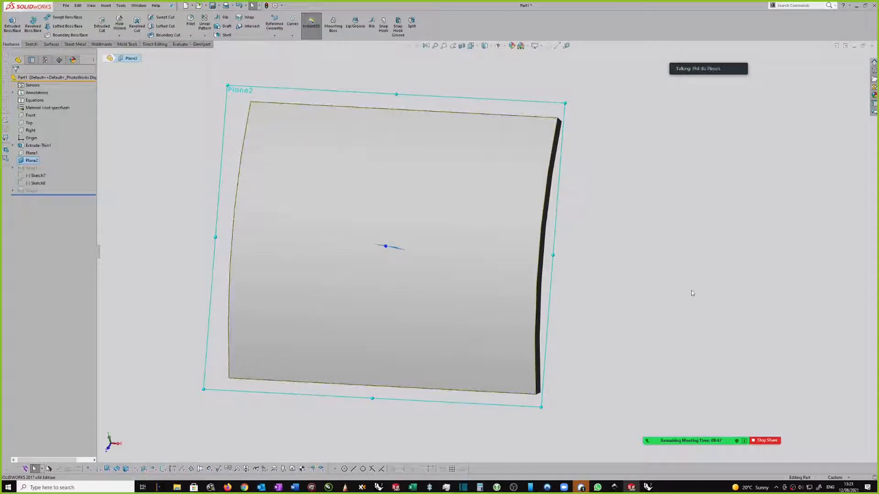
click(622, 304)
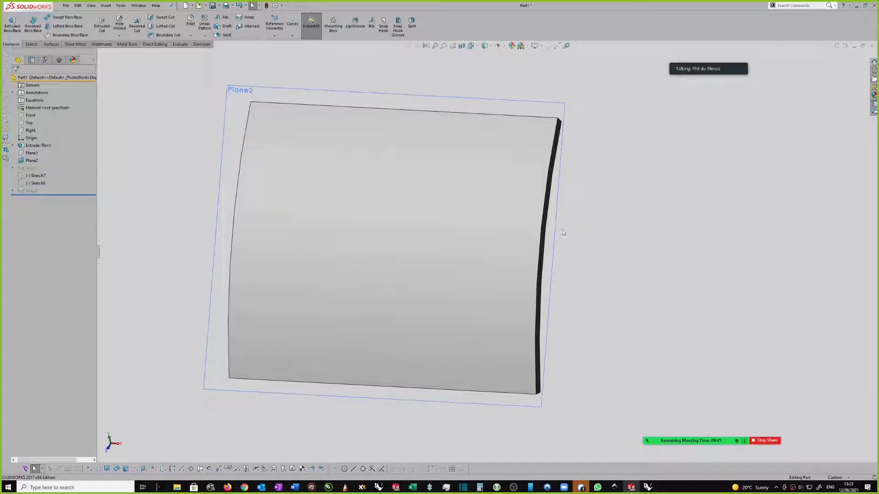
- Import S & T &.dxf onto Plane2 as a 2D sketch with millimetres as the unit of the imported data
click(487, 99)
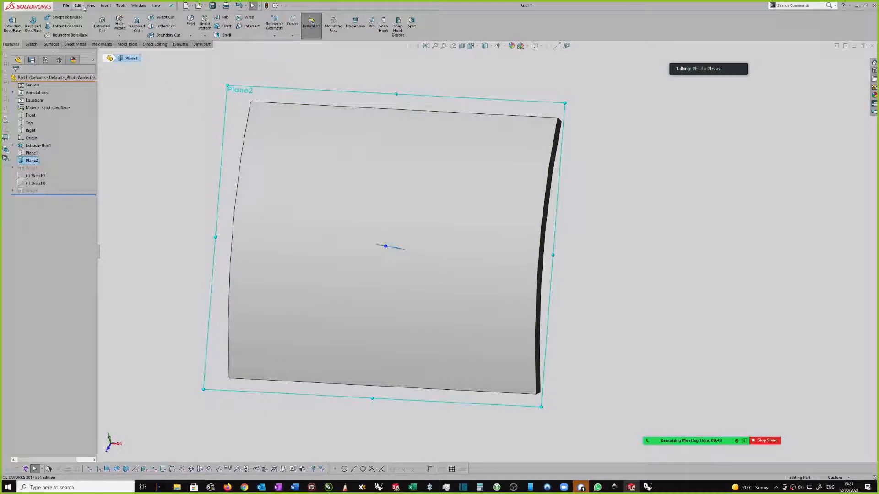
click(121, 5)
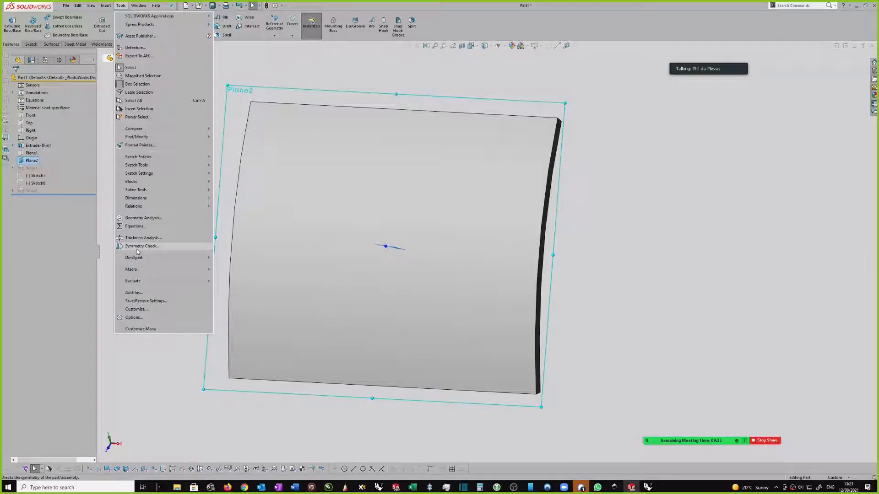
click(106, 6)
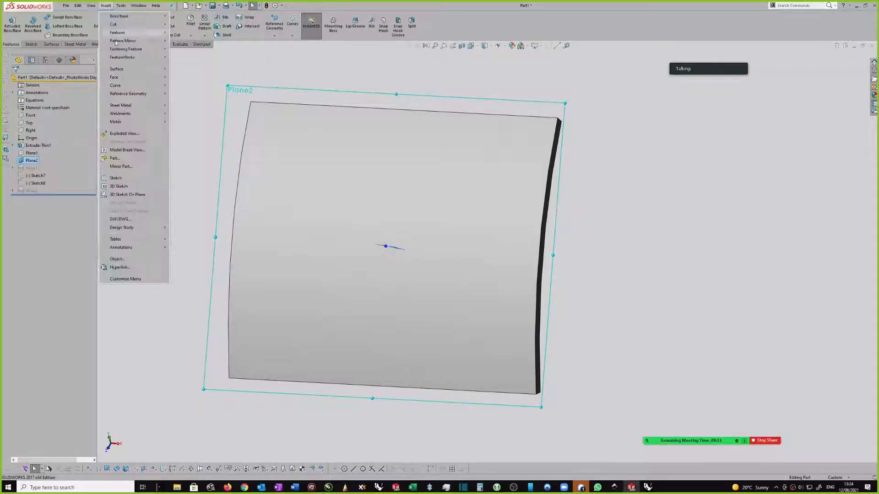
click(120, 220)
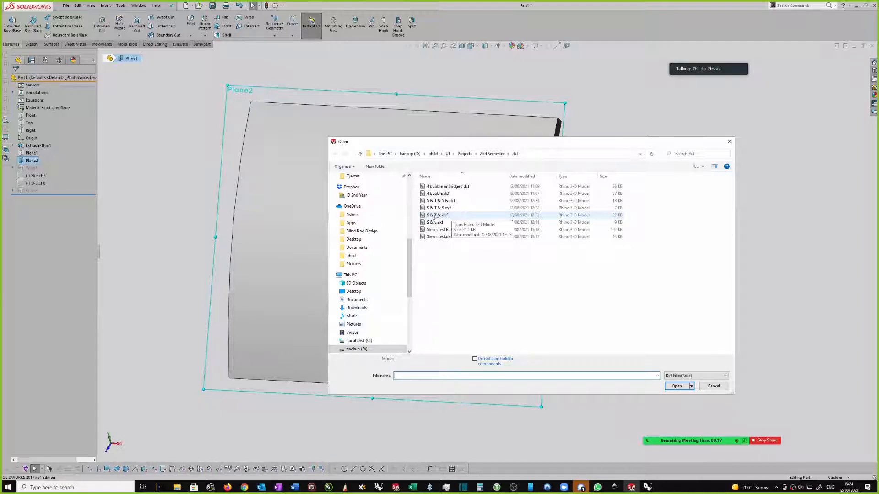
double_click(436, 216)
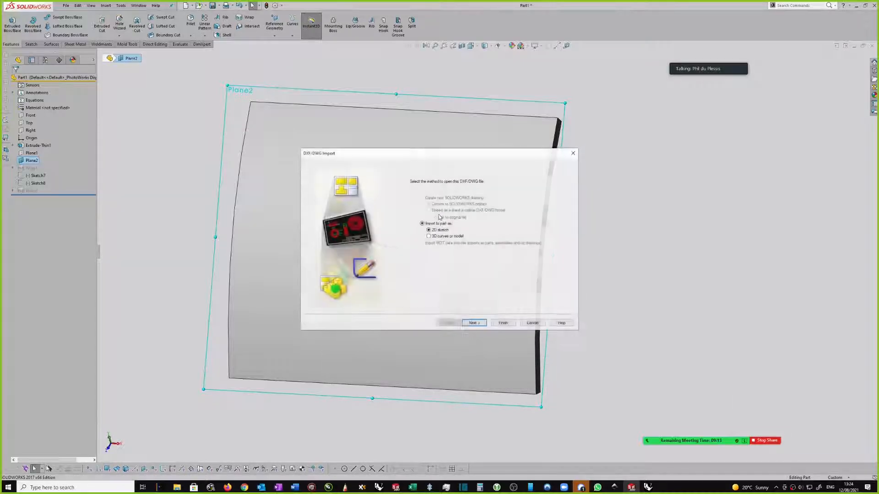
click(475, 323)
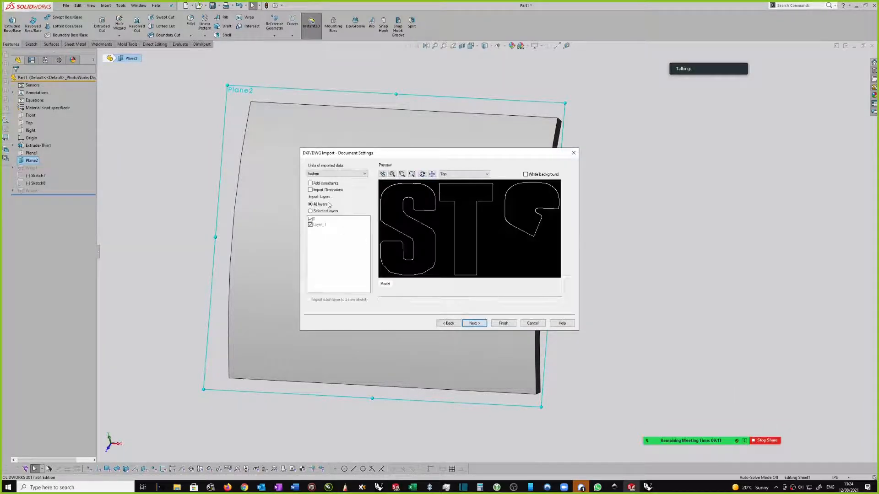
click(334, 174)
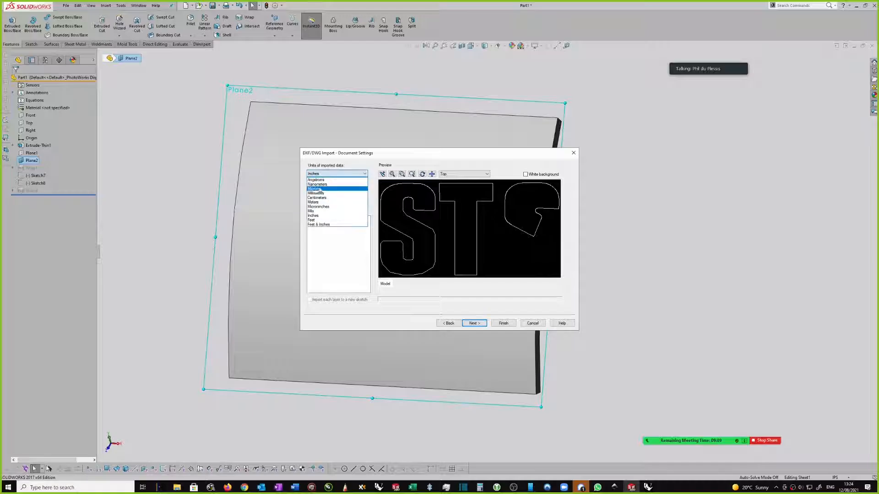
click(317, 193)
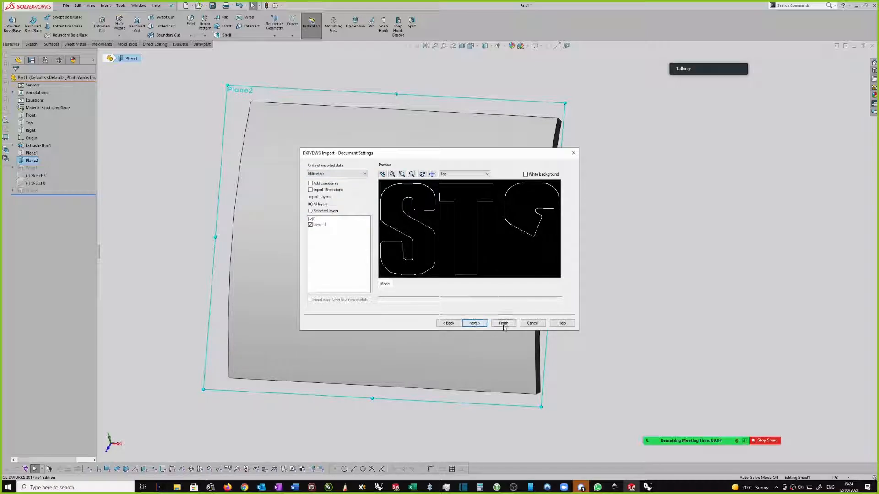
click(503, 324)
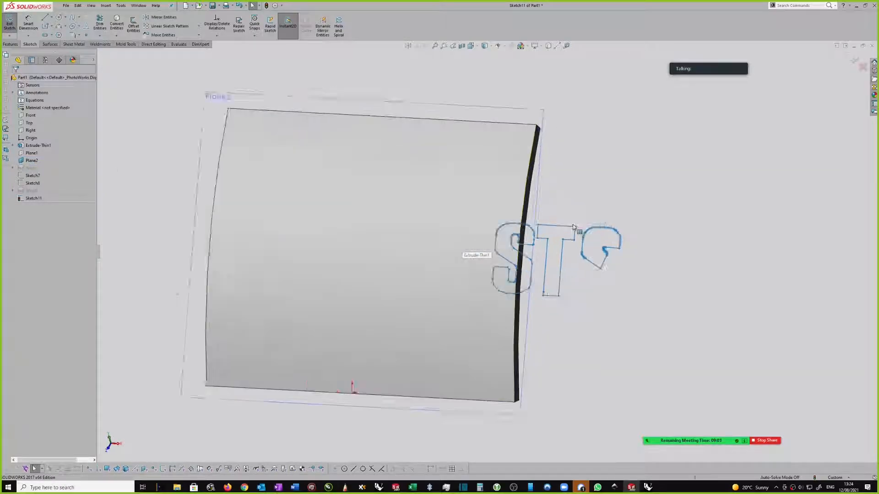
- Move the imported S, T and flame outlines by the T's lower end onto the middle of the plate and exit the sketch
scroll(498, 229, down, 8)
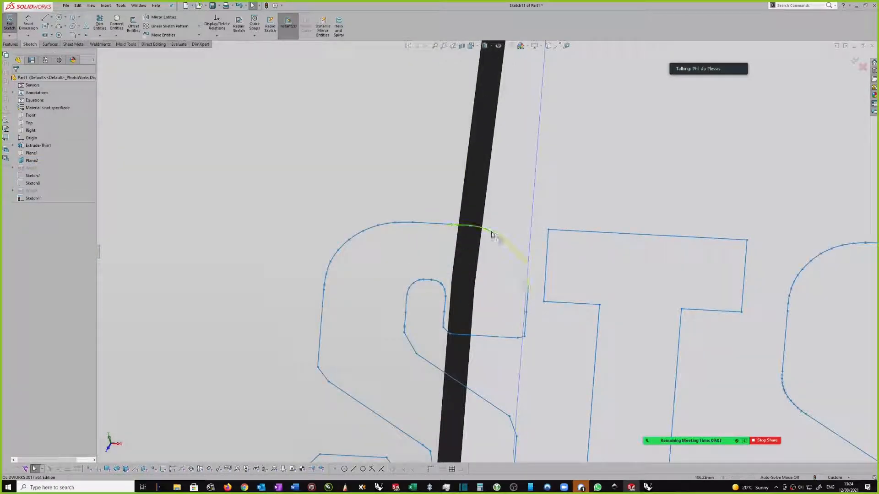
scroll(496, 236, up, 10)
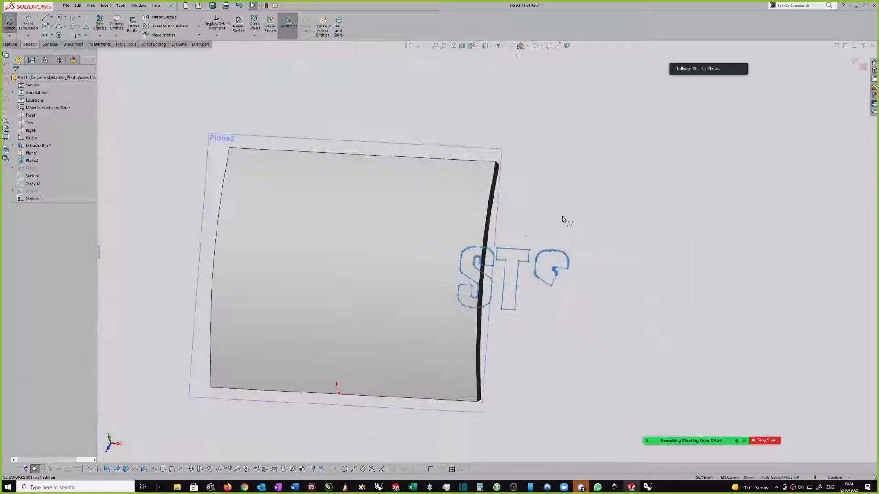
scroll(537, 263, down, 10)
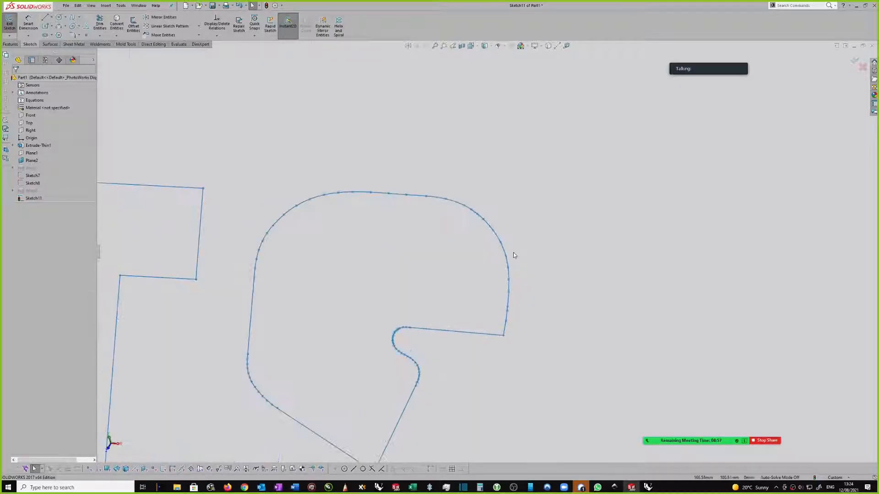
scroll(503, 250, up, 3)
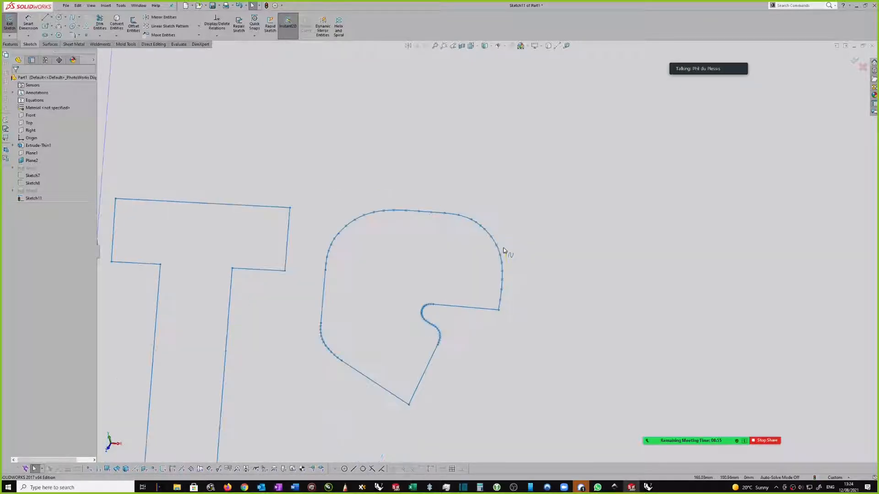
scroll(498, 249, up, 8)
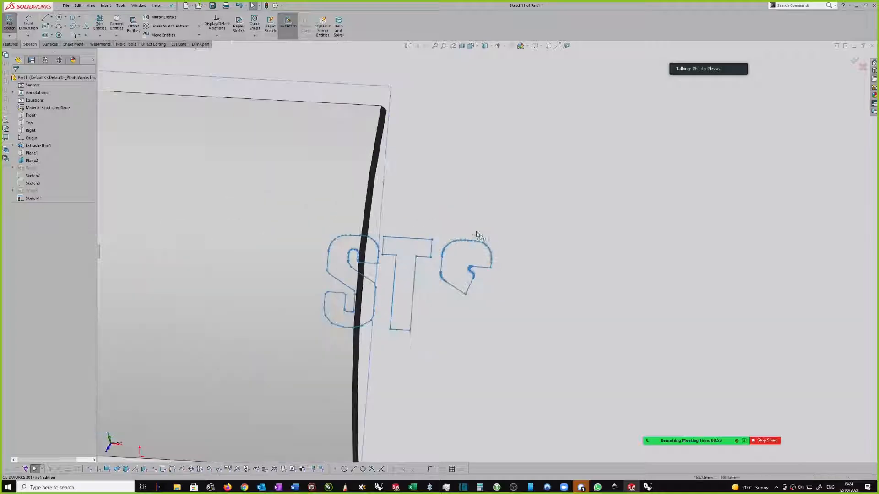
drag(405, 222, 545, 310)
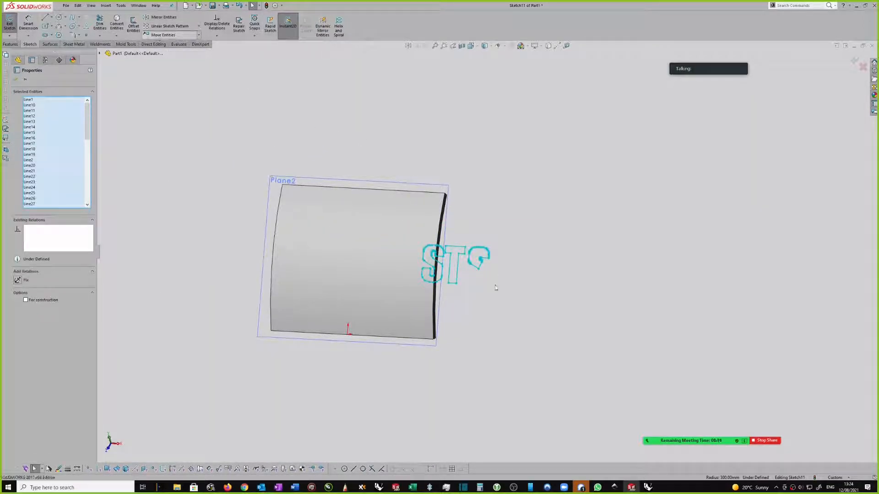
click(162, 35)
click(456, 285)
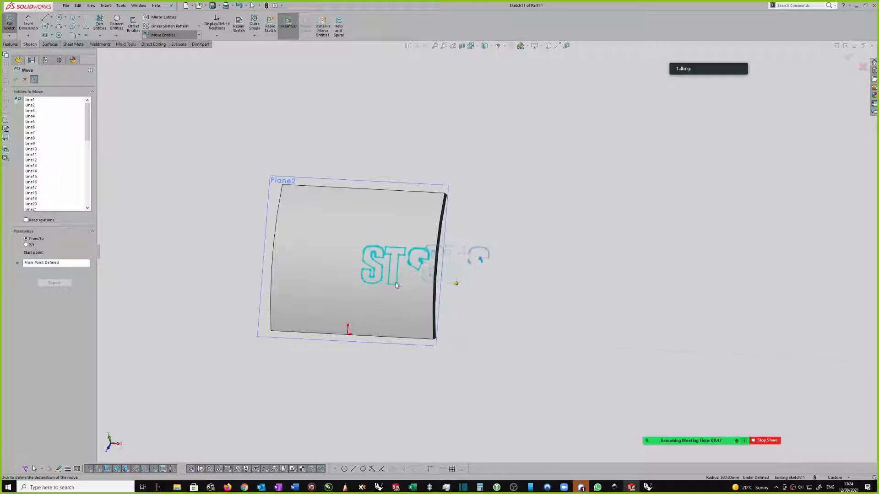
click(385, 275)
scroll(394, 262, down, 2)
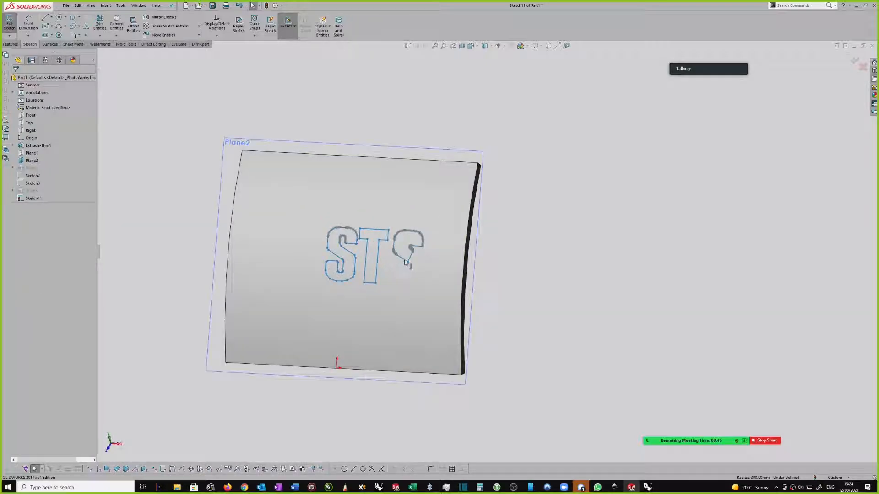
click(410, 256)
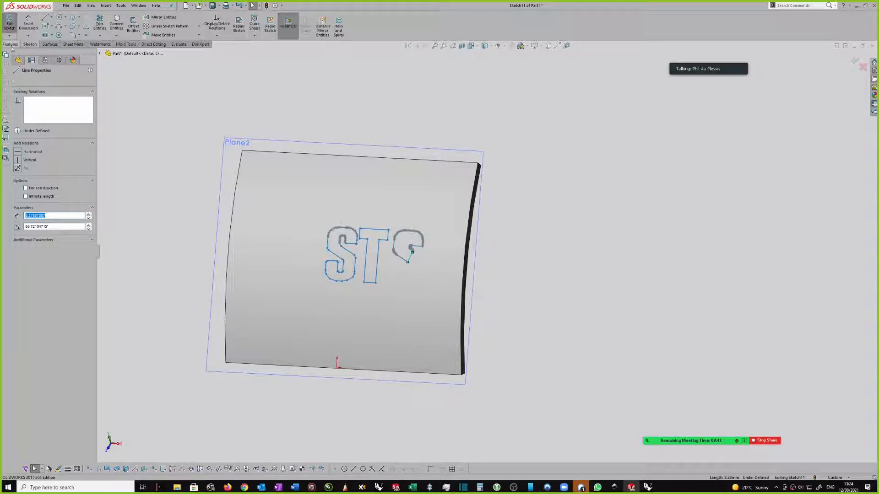
click(10, 22)
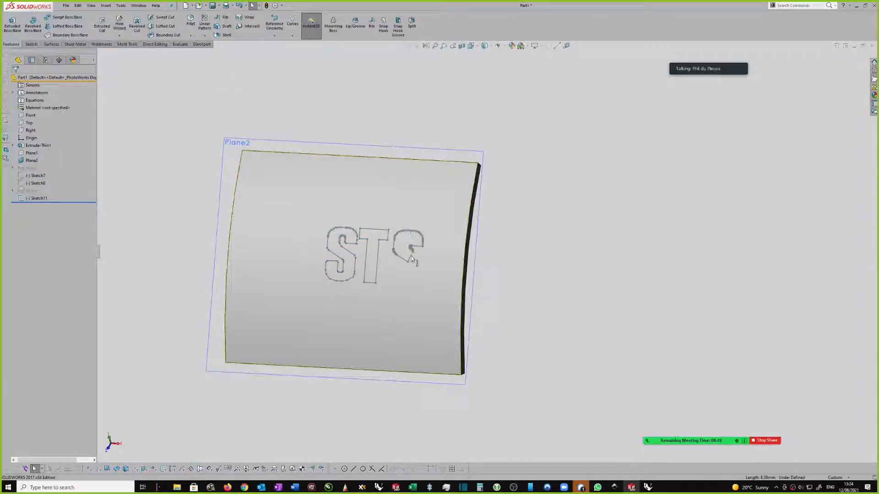
click(411, 257)
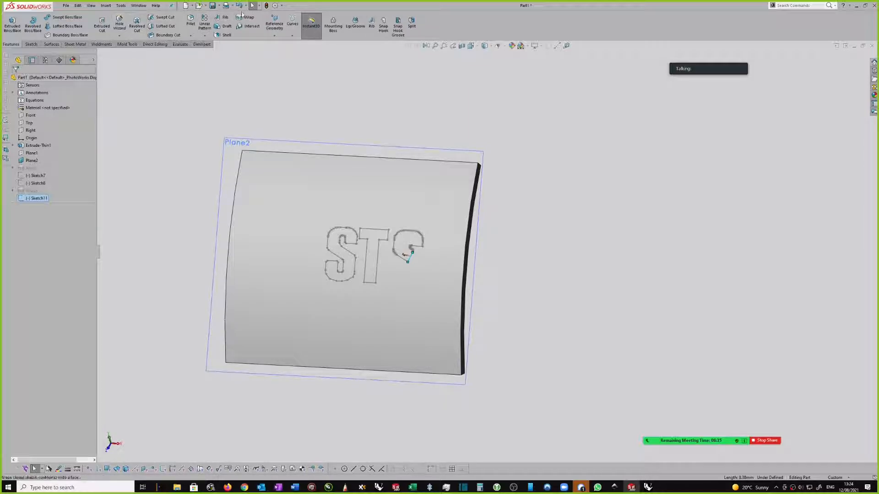
click(241, 16)
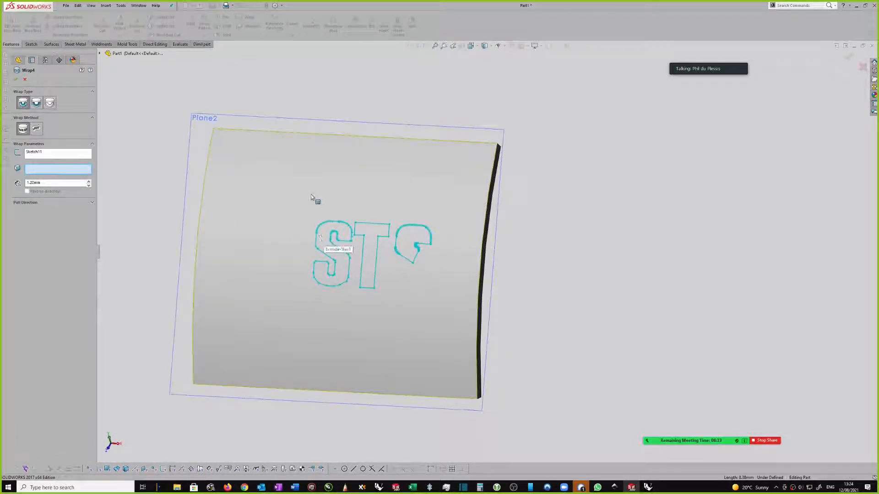
click(316, 200)
middle_drag(438, 204, 366, 194)
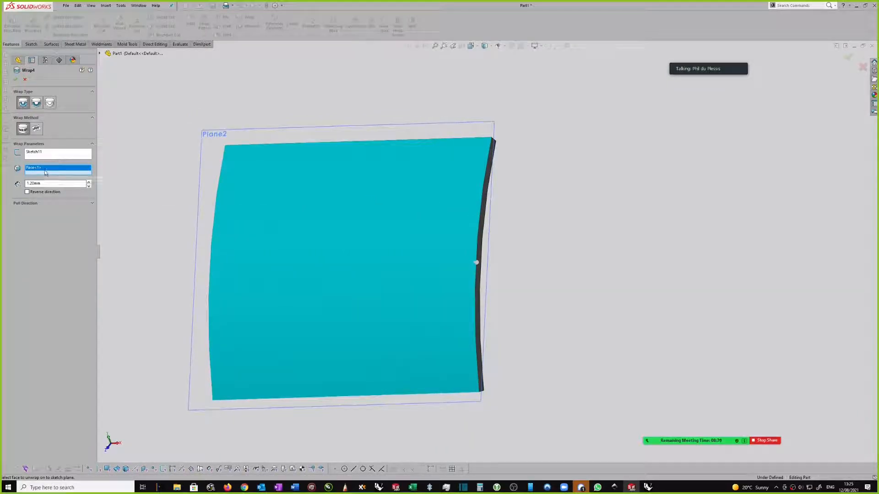
key(Escape)
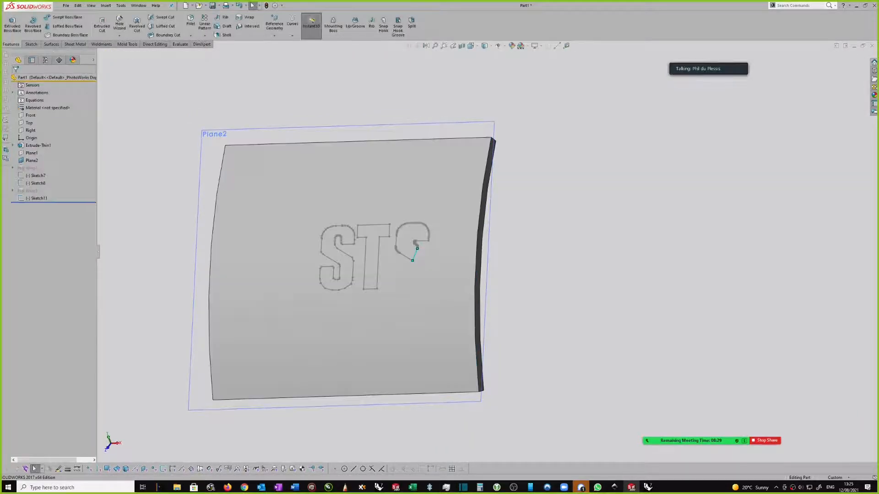
- Try to wrap the S, T and flame sketch onto the plate's curved front face with a thickness of 1.20 mm
click(372, 226)
click(247, 19)
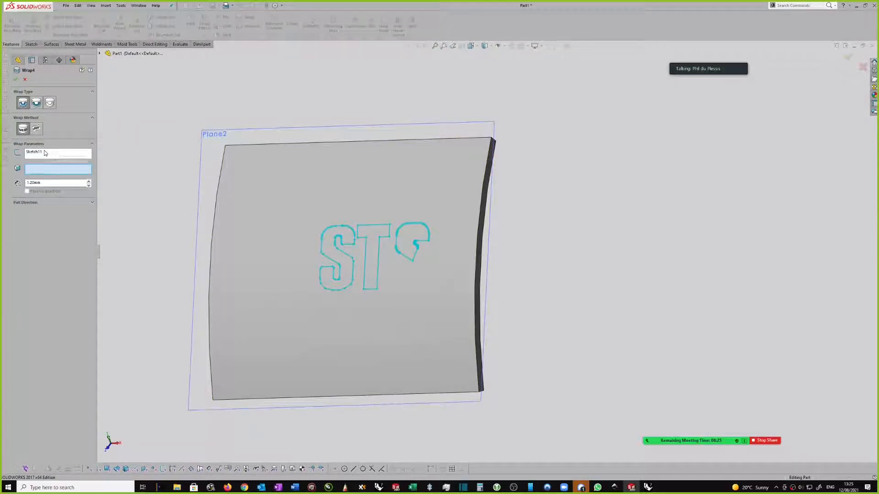
click(322, 185)
middle_drag(534, 235, 503, 197)
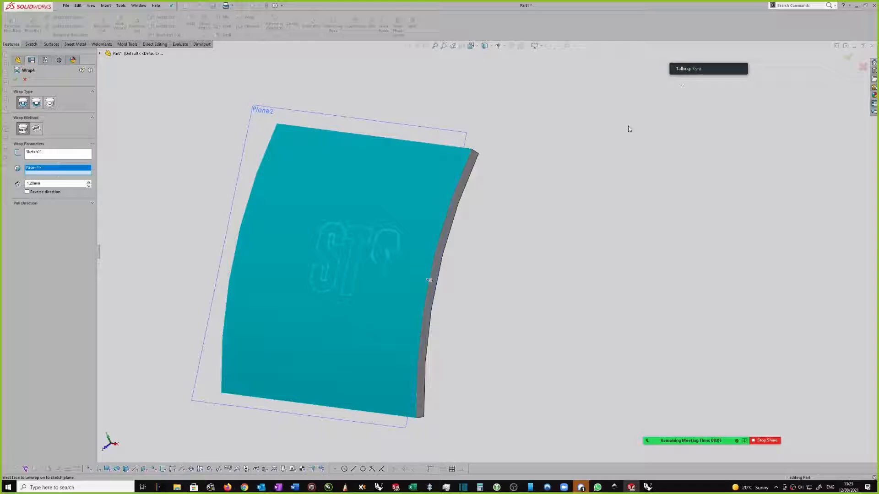
scroll(500, 238, down, 2)
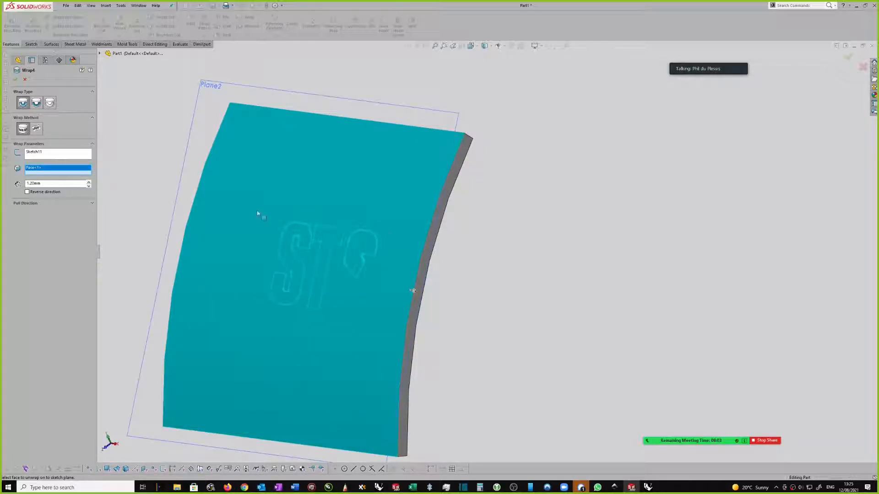
click(15, 80)
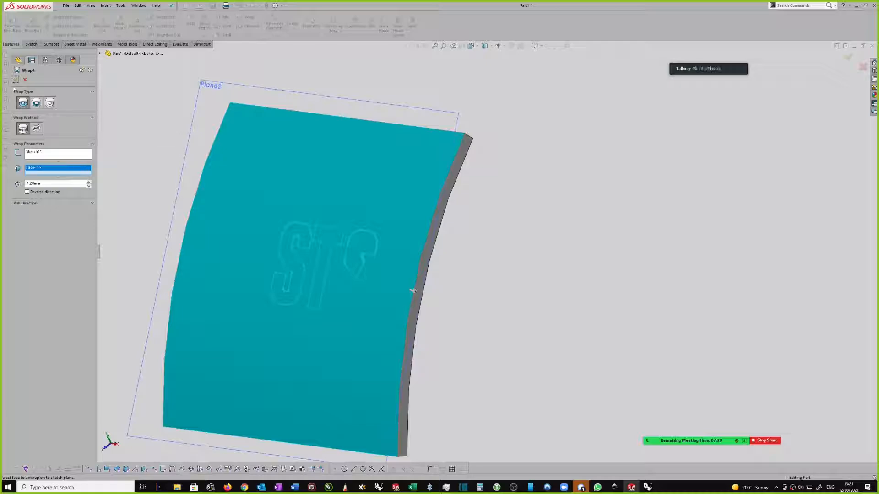
click(25, 80)
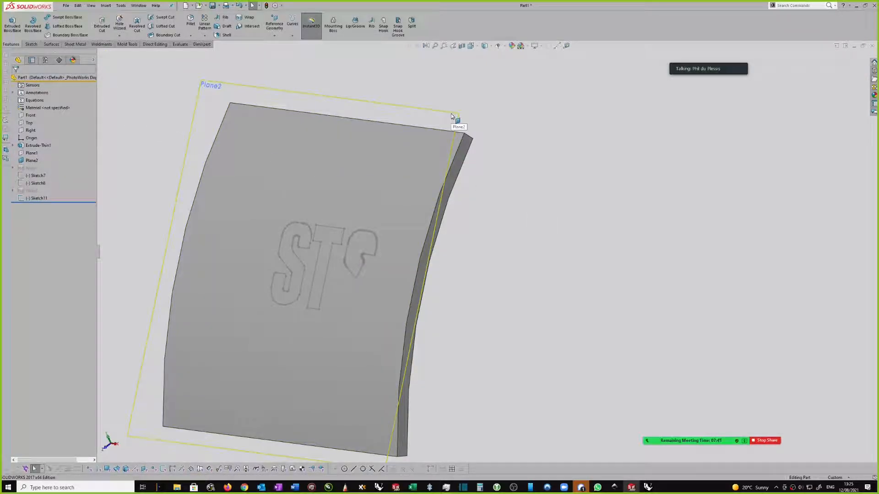
- Edit the imported sketch in a view normal to it and delete the letter S and flame outlines, keeping only the T
click(431, 198)
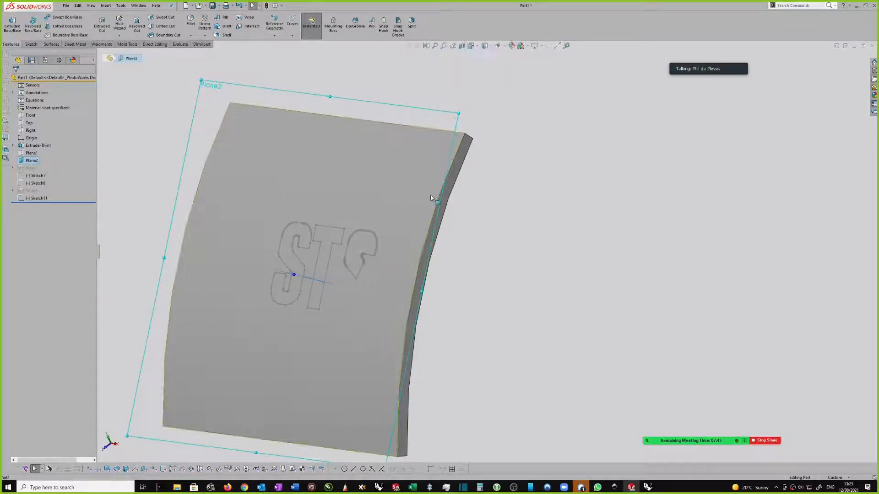
click(43, 199)
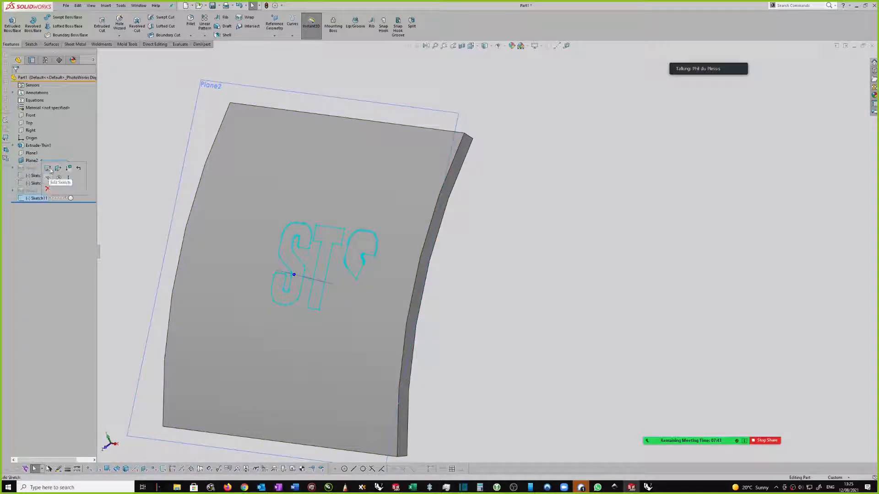
click(49, 169)
right_click(506, 231)
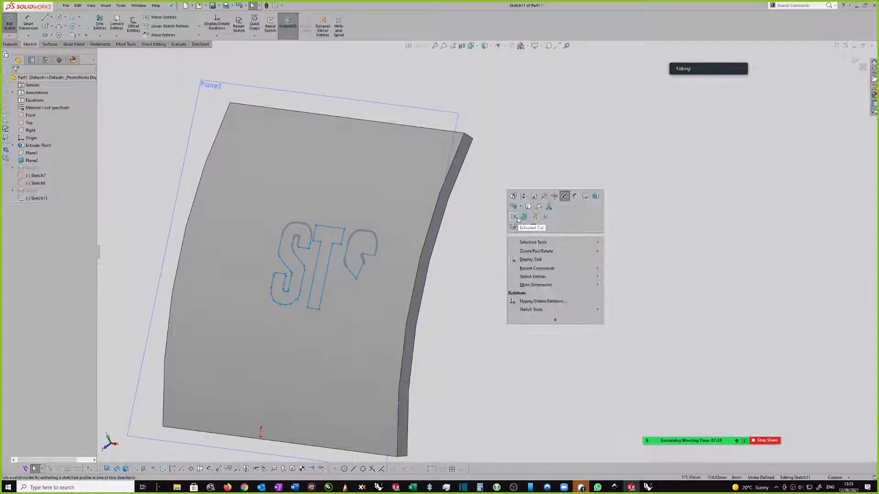
click(524, 227)
scroll(683, 233, down, 3)
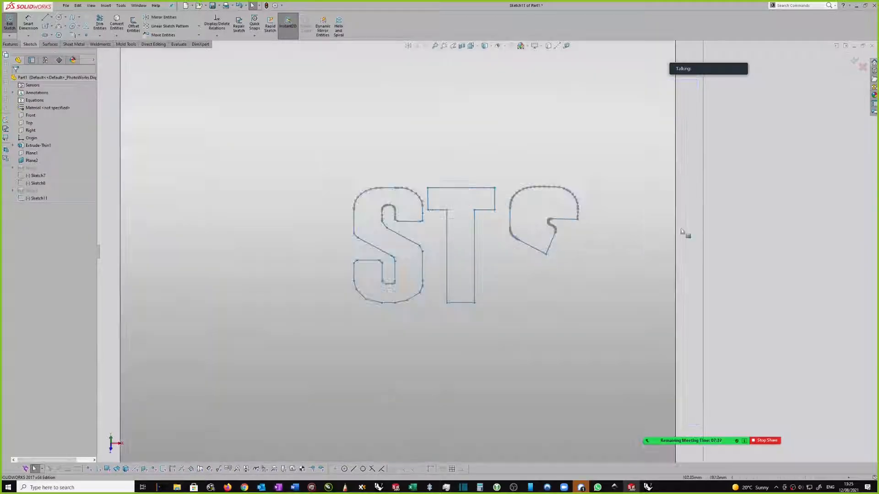
mouse_move(291, 160)
mouse_down()
mouse_move(338, 202)
mouse_move(418, 326)
mouse_move(413, 338)
mouse_up()
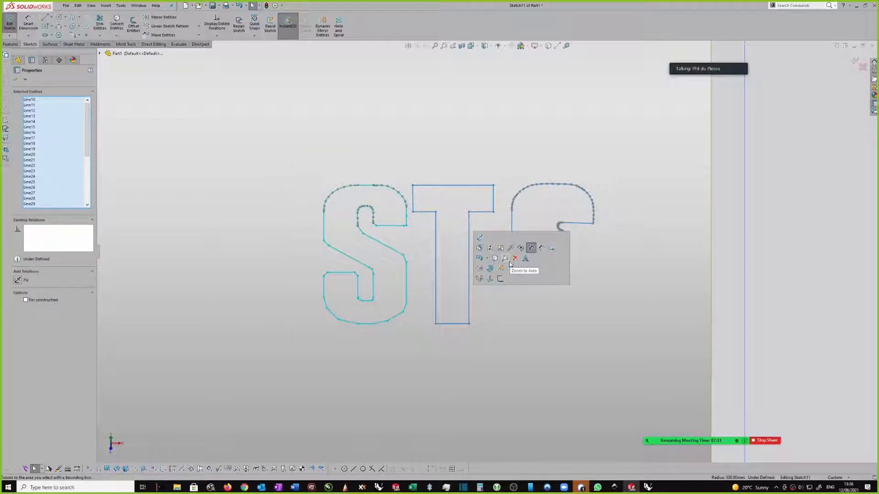
key(Delete)
drag(506, 158, 615, 276)
key(Delete)
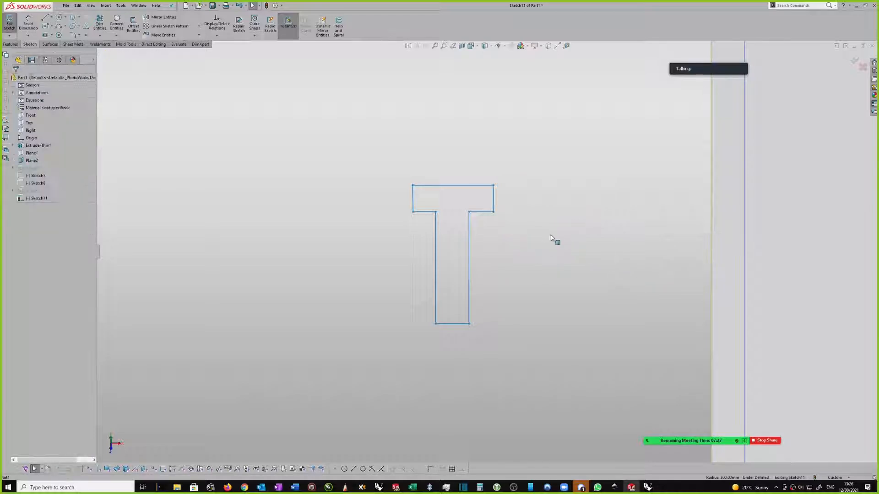
scroll(526, 211, down, 2)
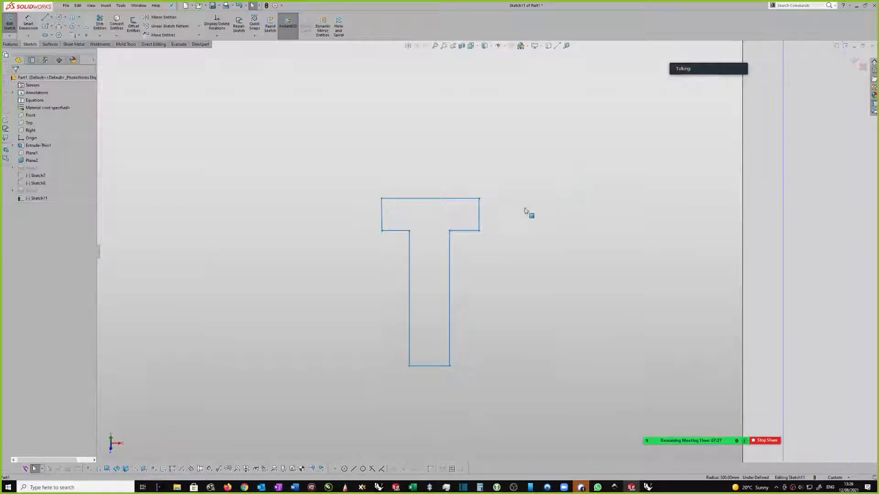
- Delete the short vertical edge closing the right end of the T's crossbar and redraw it as a line
click(479, 208)
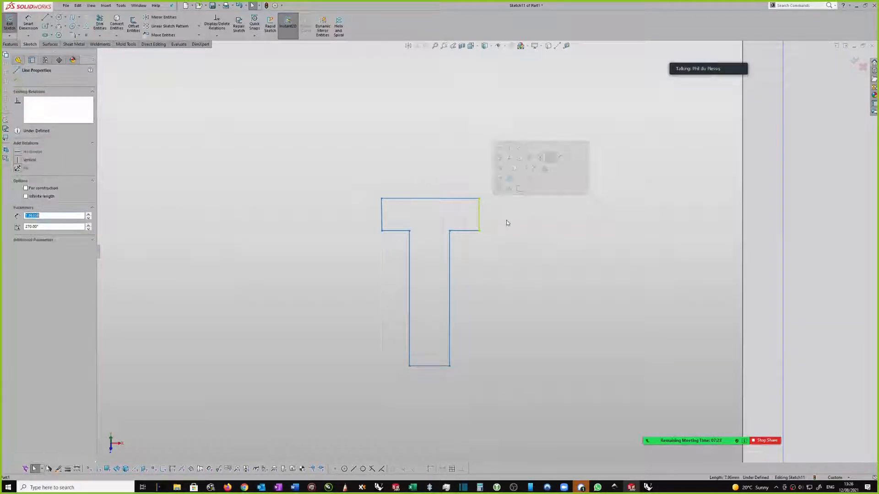
key(Delete)
right_drag(519, 208, 549, 209)
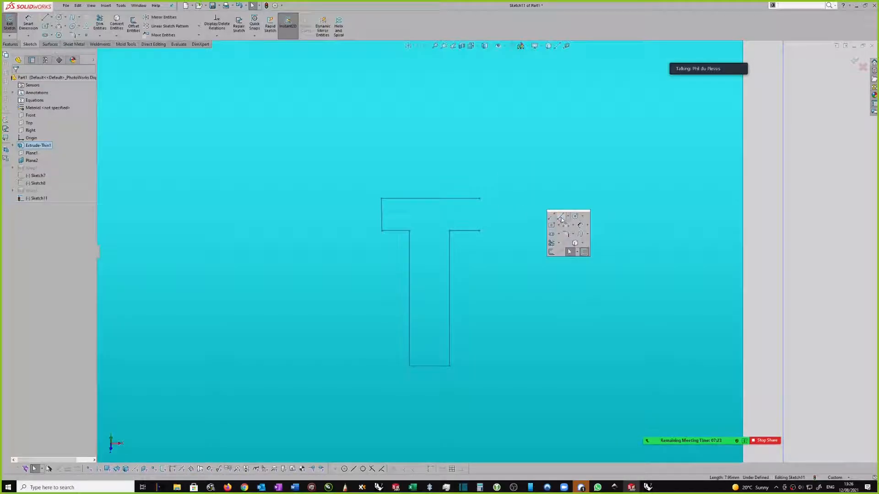
click(562, 219)
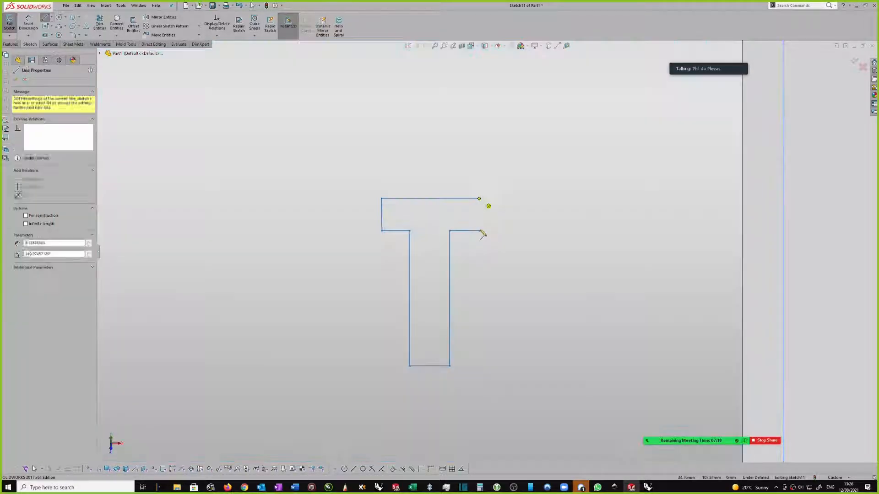
click(479, 231)
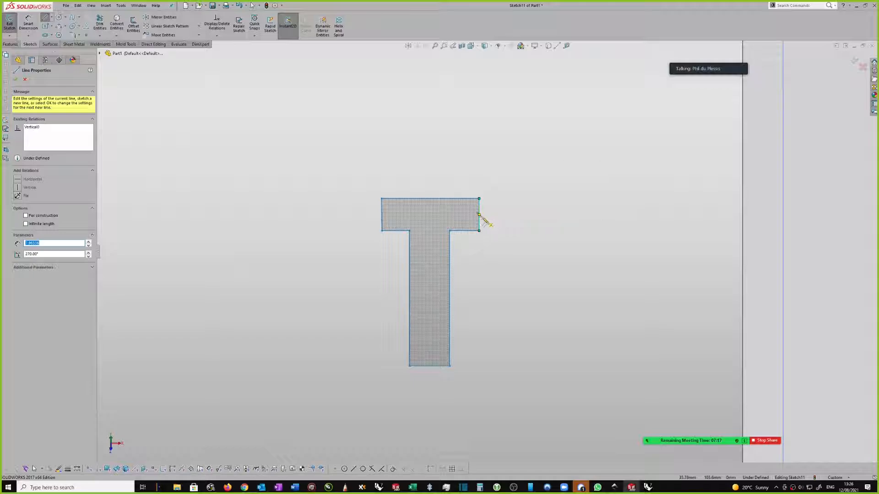
key(Escape)
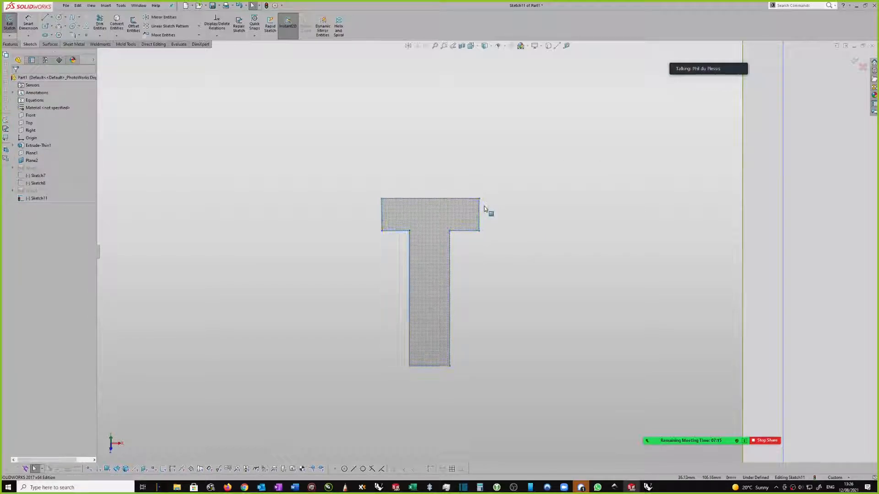
scroll(485, 210, up, 1)
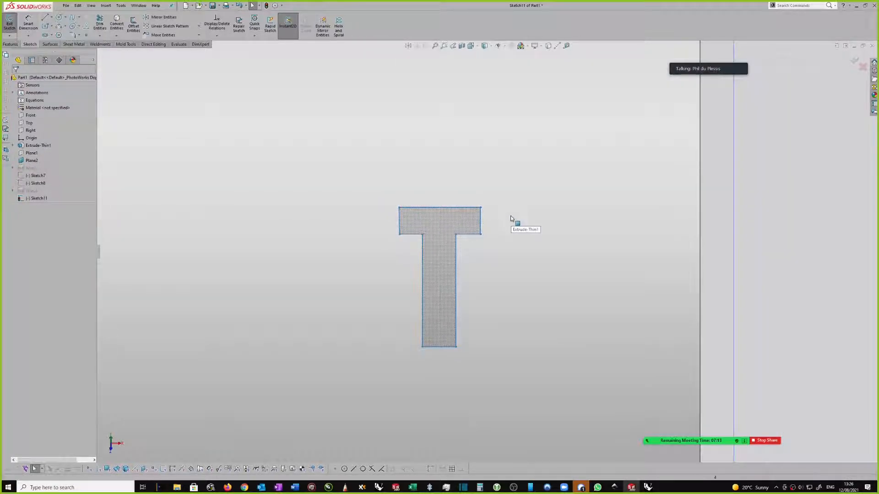
- Restore the deleted flame and letter S outlines on either side of the T
key(ctrl+v)
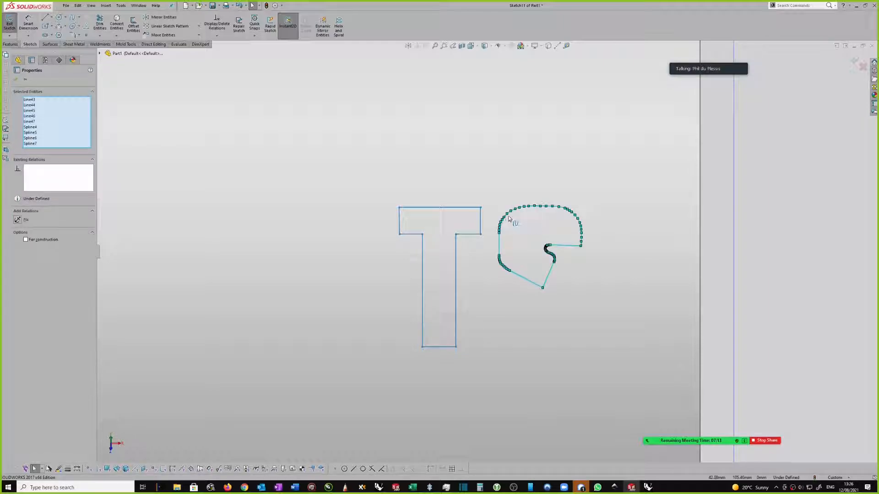
key(ctrl+v)
key(Escape)
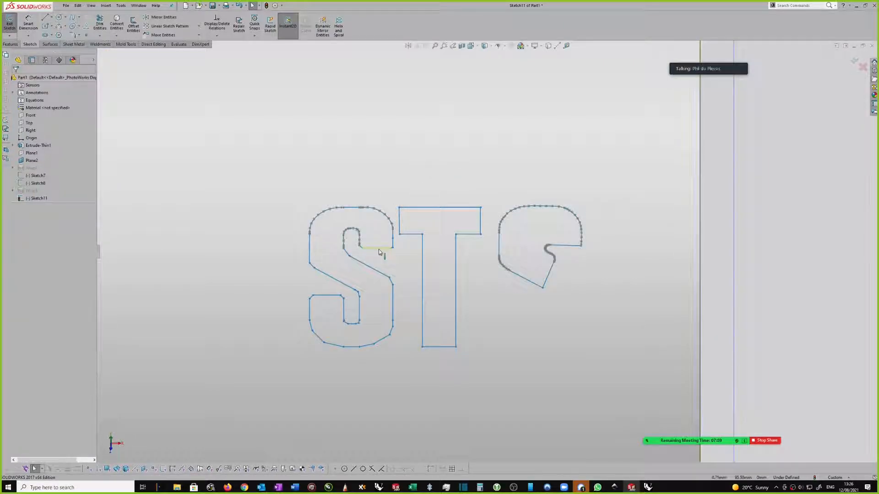
- Replace the short horizontal edge at the S's upper terminal with a new line joining its two open endpoints
click(378, 249)
key(Delete)
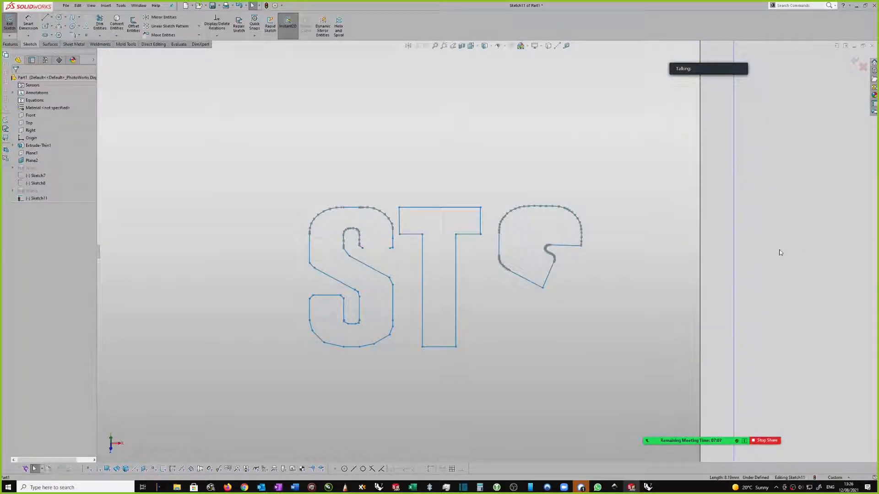
key(s)
click(833, 262)
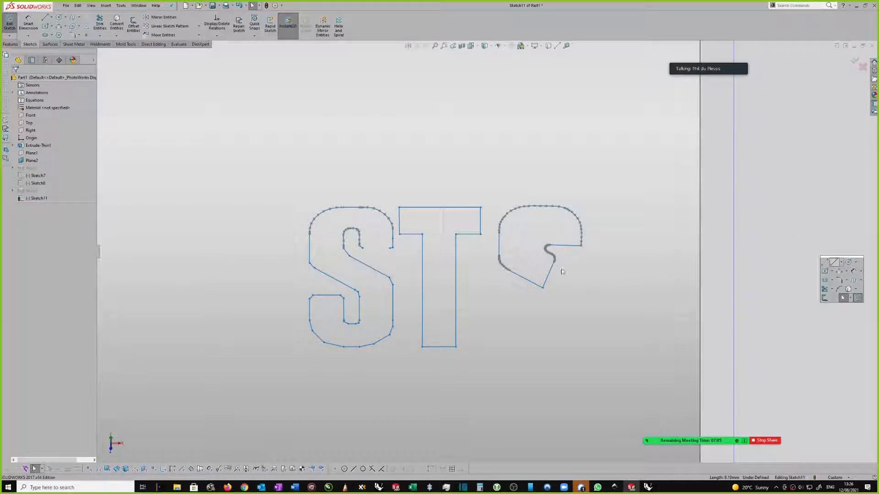
click(361, 248)
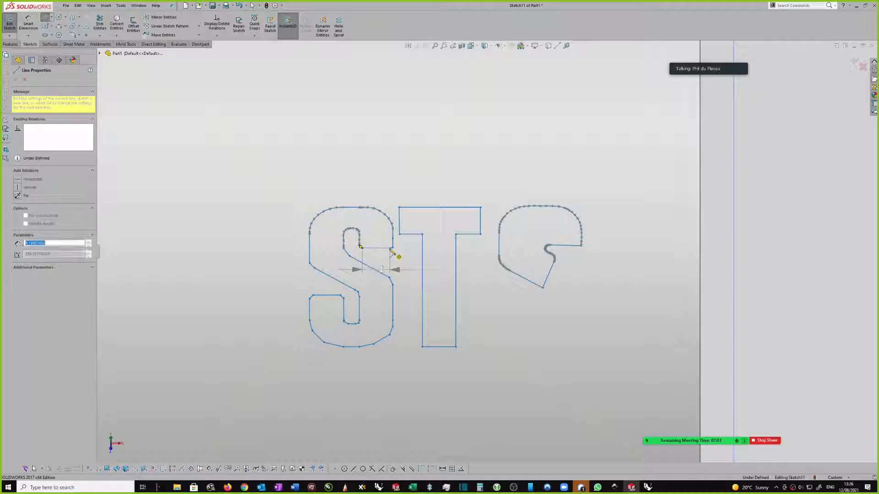
click(390, 247)
key(Escape)
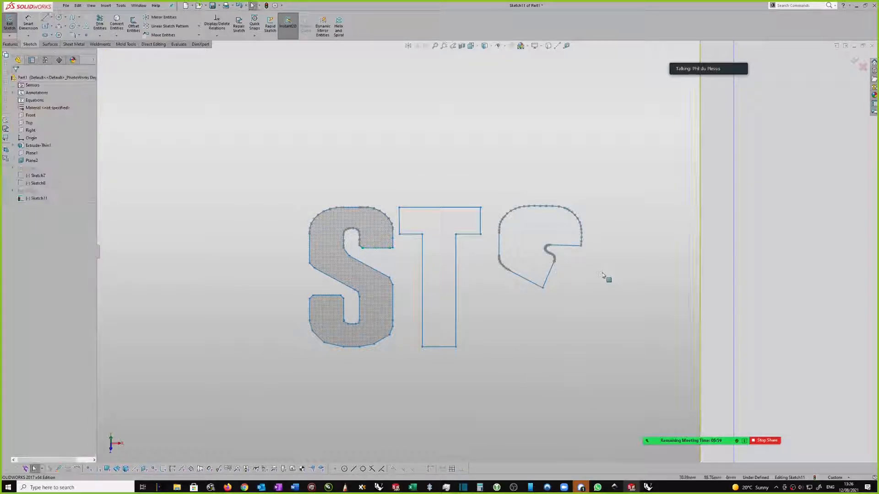
- Replace the slanted lower-right edge of the flame outline with a new line between its tip and the small curve
scroll(606, 277, down, 3)
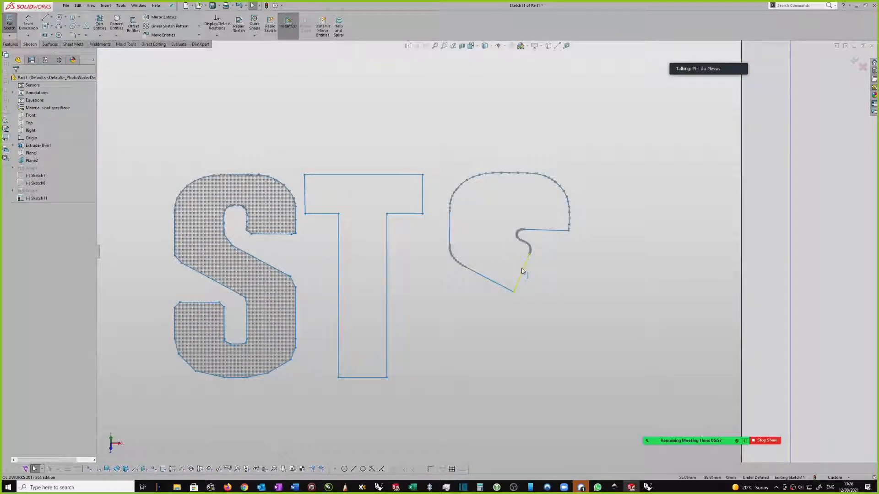
click(523, 271)
key(Delete)
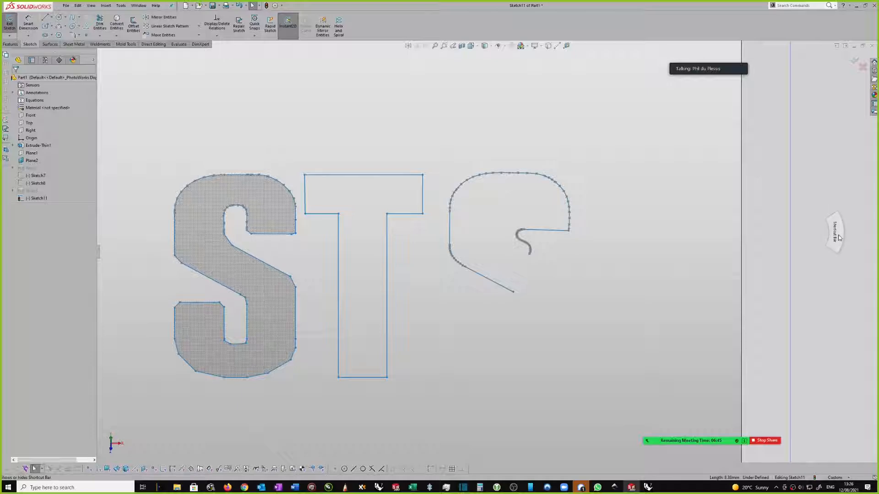
key(s)
click(847, 240)
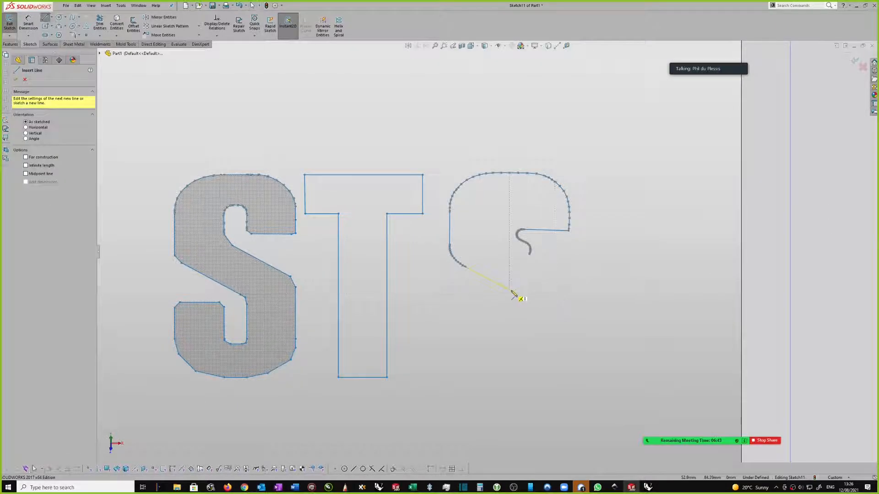
click(514, 295)
click(530, 255)
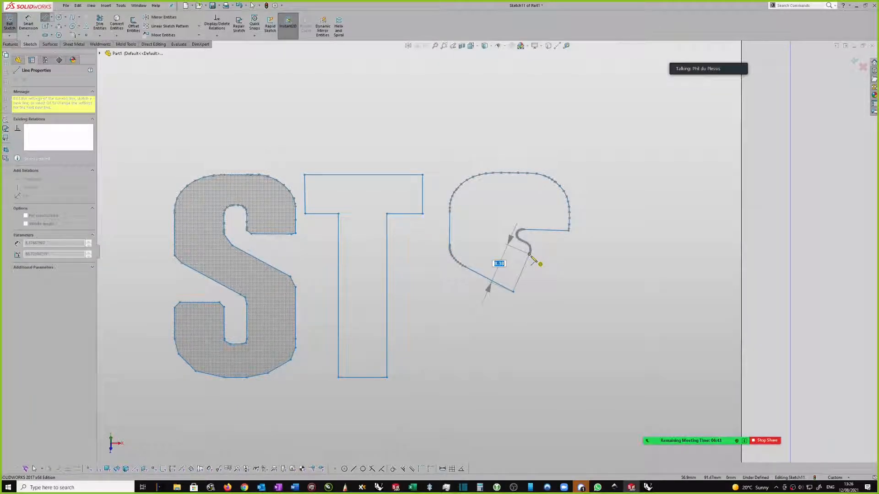
click(530, 255)
scroll(545, 253, down, 1)
key(Escape)
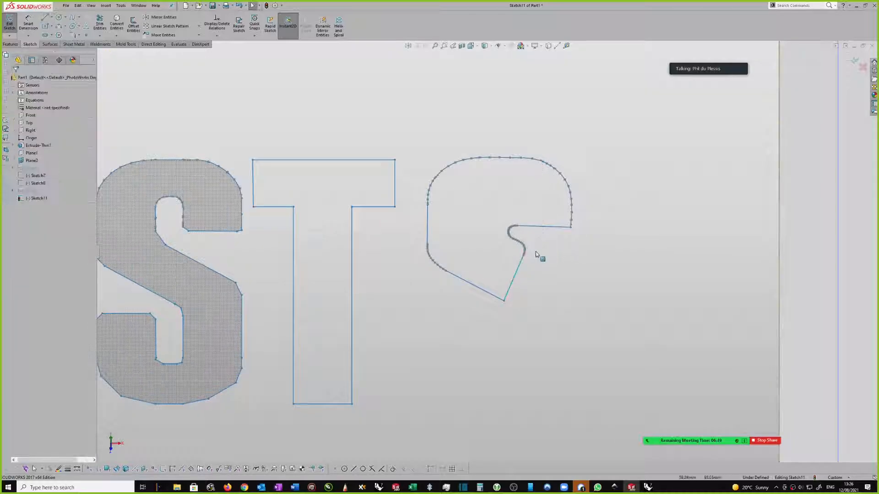
- Replace the flame's small S-shaped inner curve with a degree 3 B-spline Style Spline between the open line ends and adjust its outer control vertex
scroll(539, 245, down, 1)
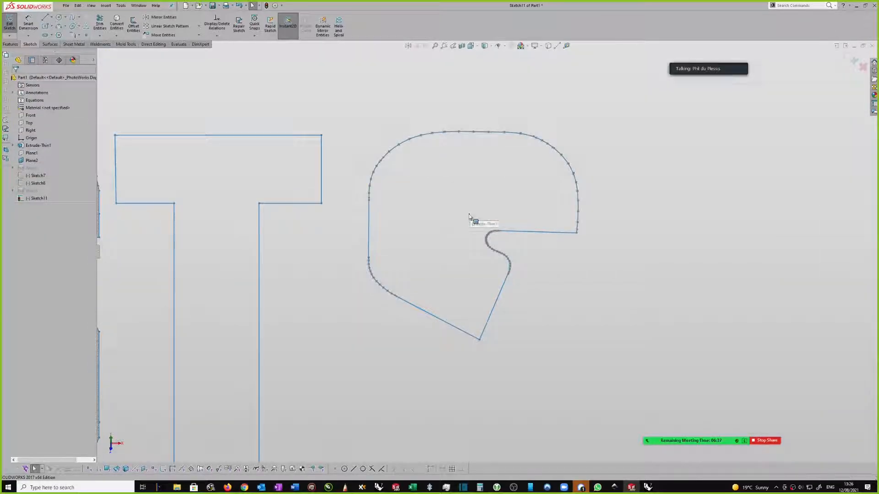
drag(466, 209, 548, 287)
key(Delete)
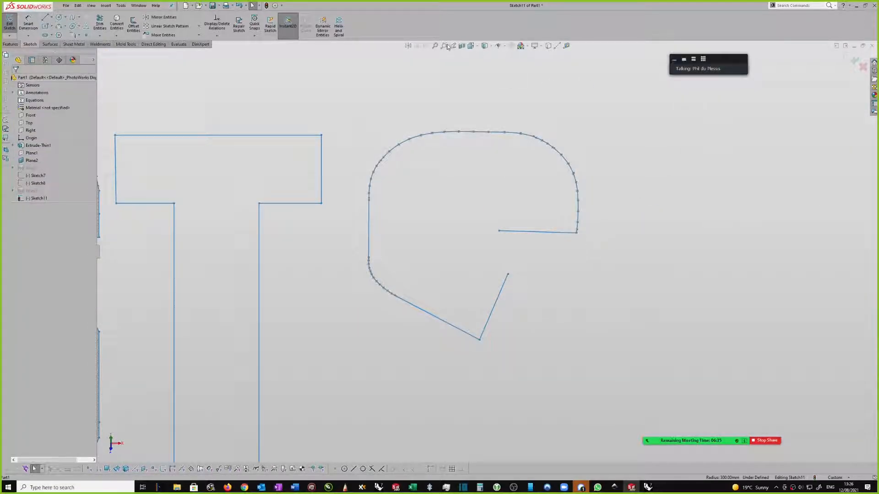
click(79, 18)
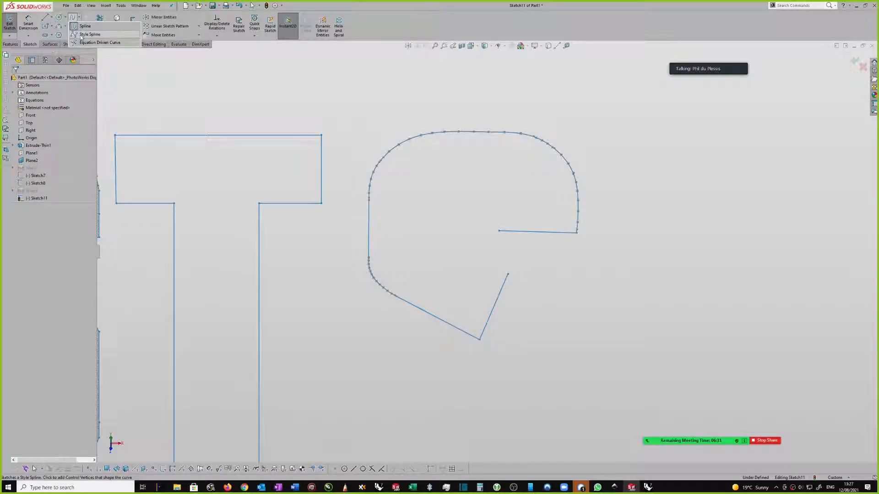
click(90, 35)
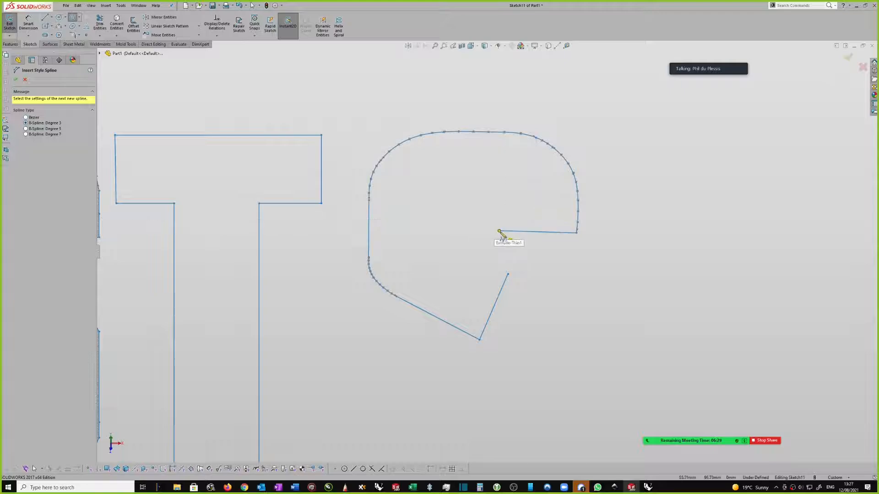
key(Escape)
click(481, 231)
click(481, 241)
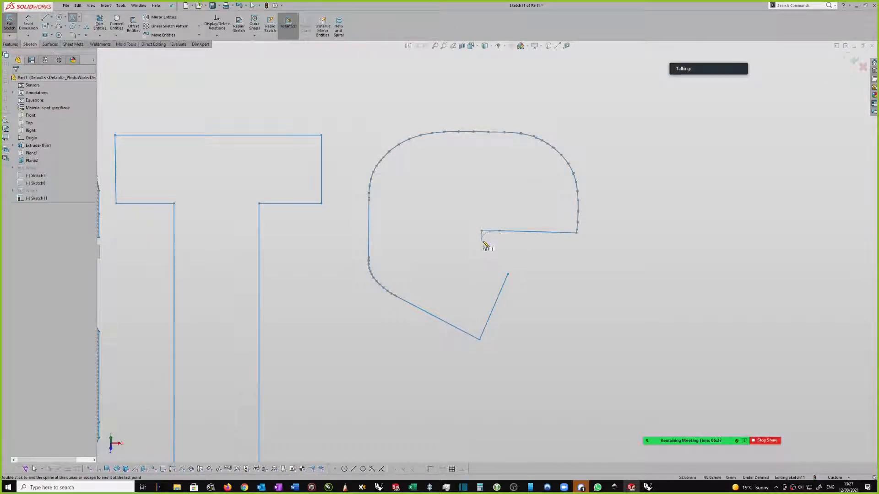
click(494, 251)
click(527, 260)
double_click(508, 275)
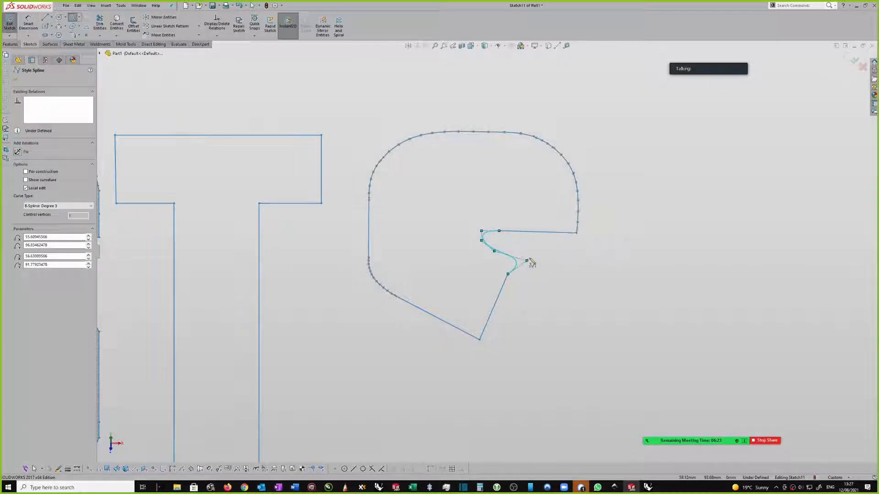
drag(527, 261, 515, 254)
scroll(524, 260, up, 5)
key(Escape)
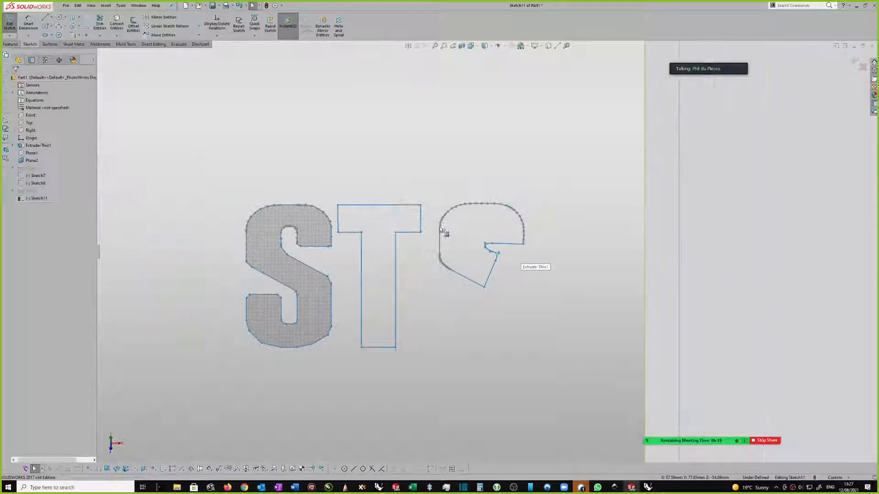
- Exit the sketch and try to wrap the repaired S, T and flame outlines onto the plate's curved front face at 1.20 mm
scroll(613, 171, up, 1)
click(852, 60)
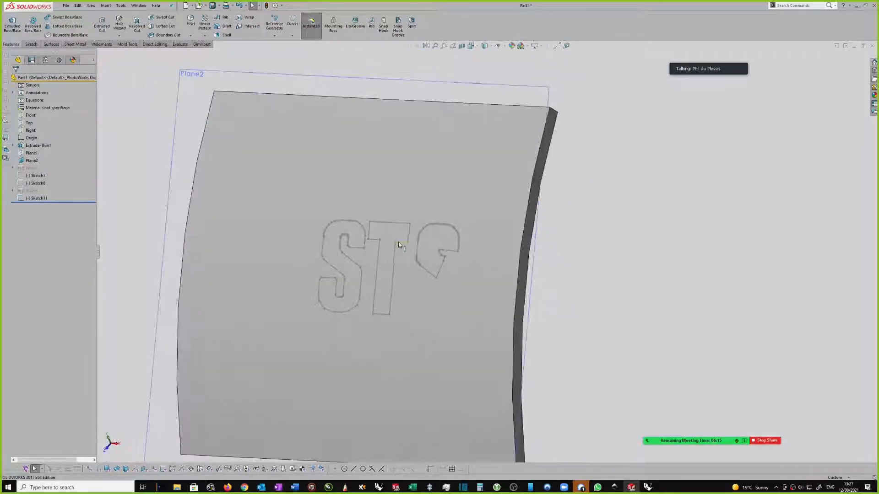
click(401, 241)
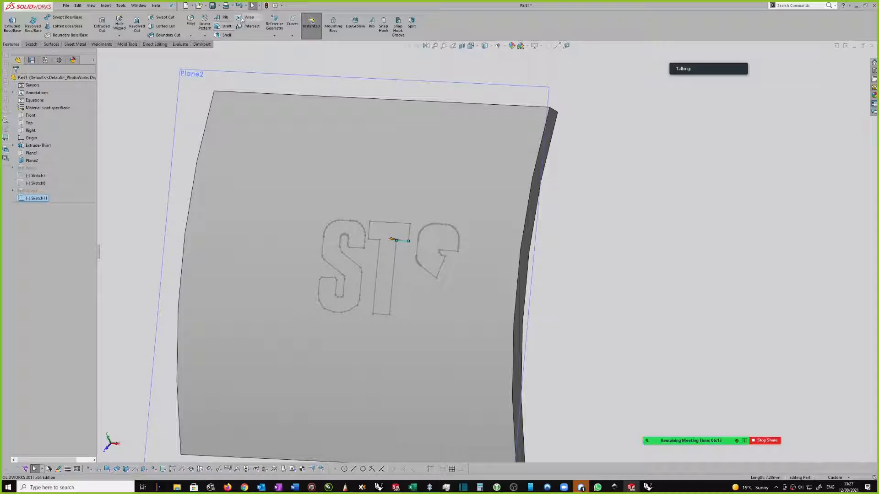
click(334, 200)
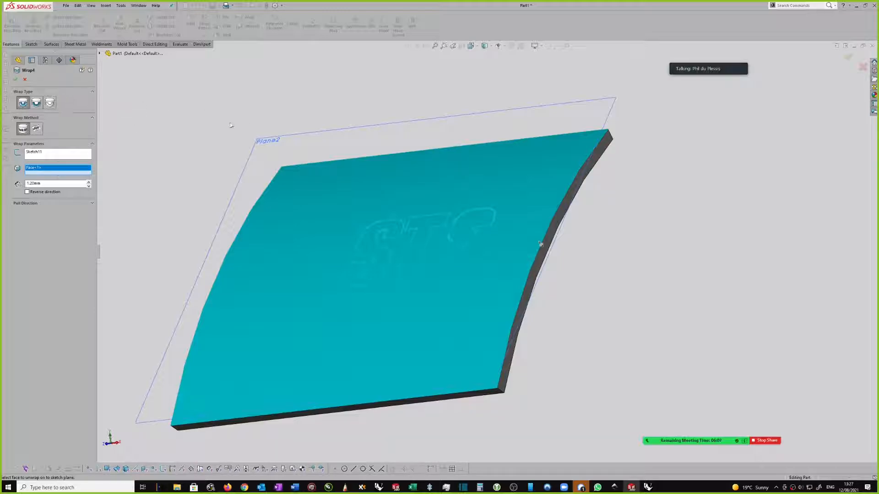
key(Return)
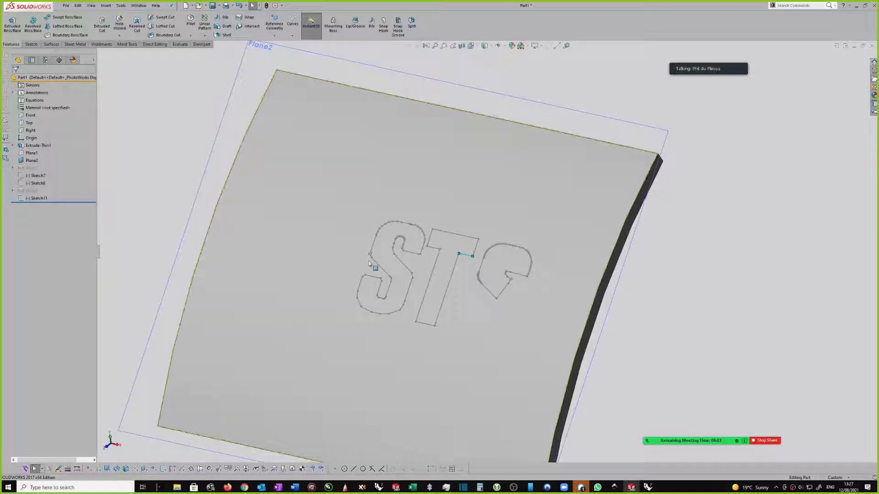
scroll(417, 257, down, 1)
scroll(534, 251, down, 3)
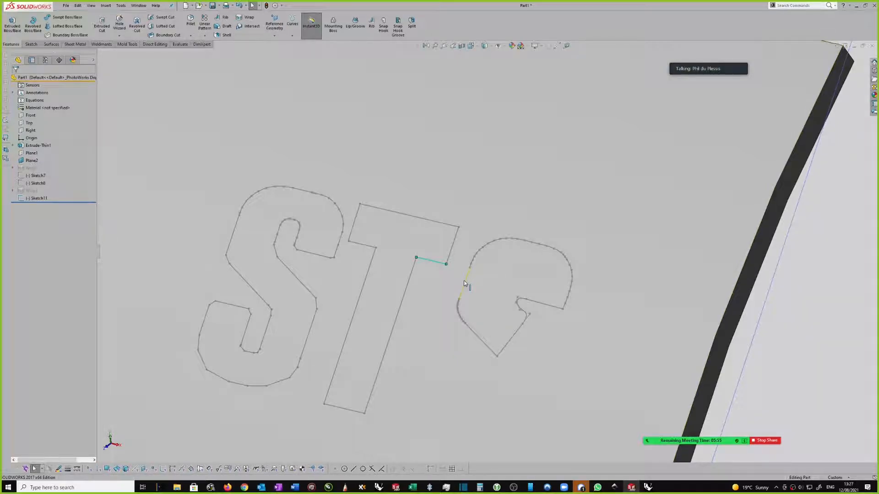
scroll(504, 261, up, 4)
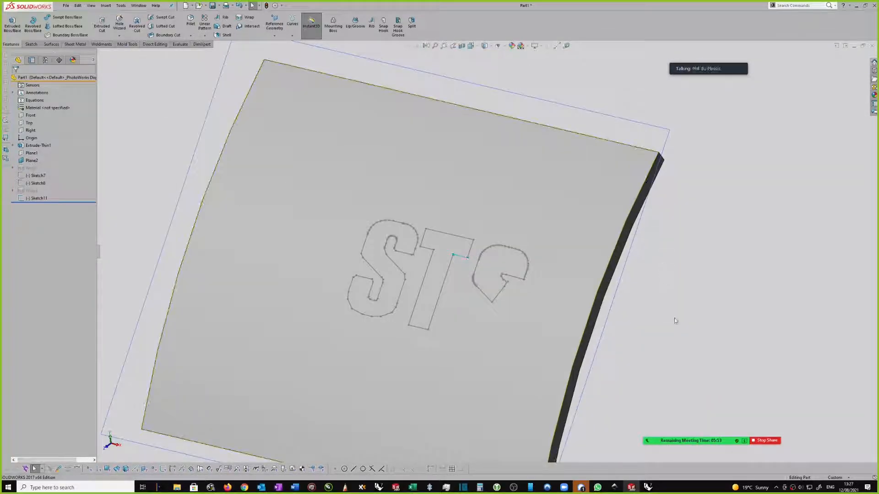
- Switch to Inkscape and delete the end nodes of the diagonal segment crossing the lower-left terminal of the S path
mouse_move(615, 490)
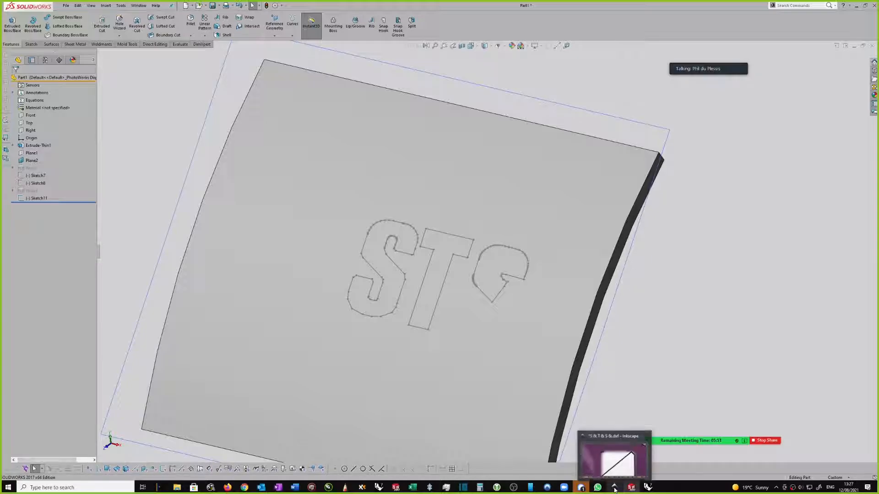
click(615, 490)
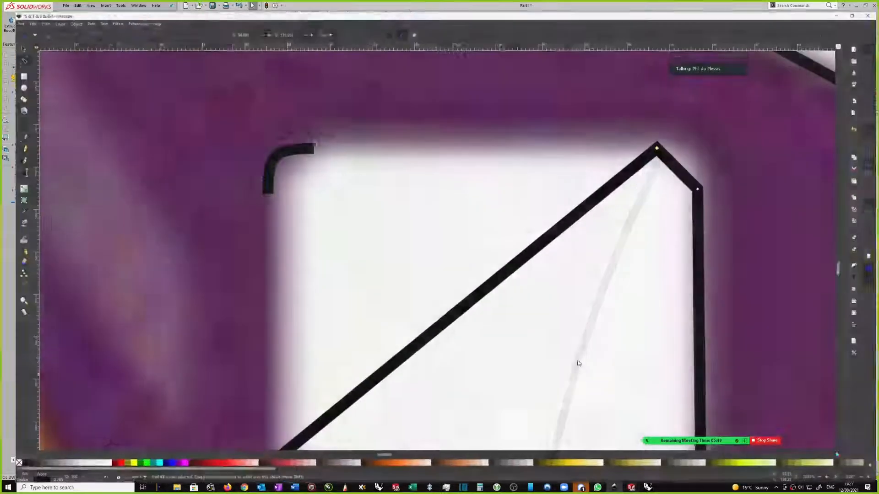
scroll(504, 206, down, 6)
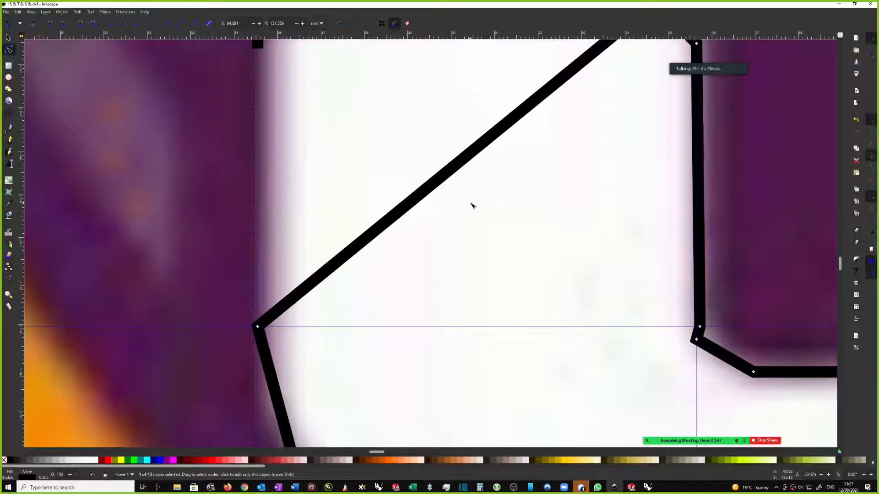
ctrl+scroll(471, 205, down, 7)
ctrl+scroll(459, 218, down, 2)
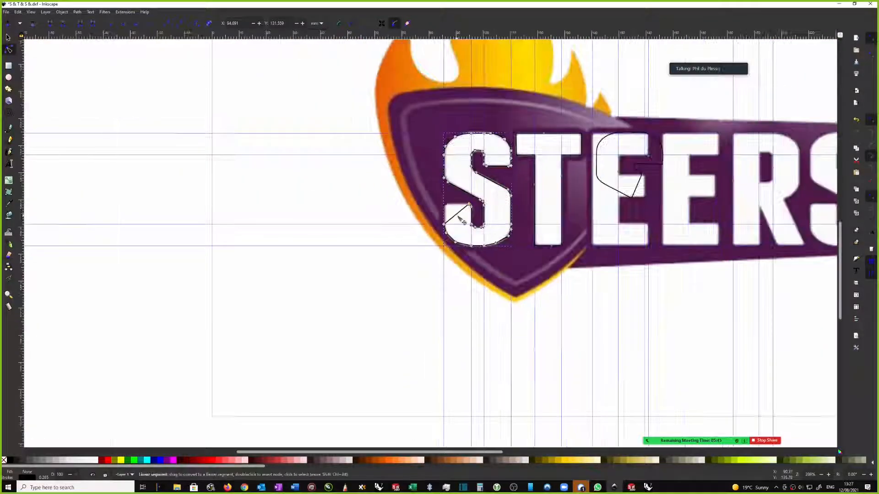
ctrl+scroll(460, 219, up, 2)
click(461, 220)
key(Delete)
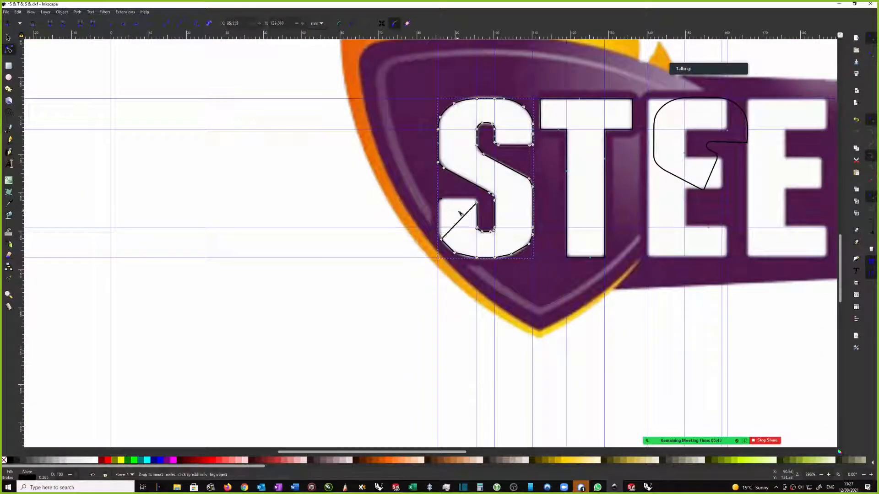
scroll(460, 219, up, 1)
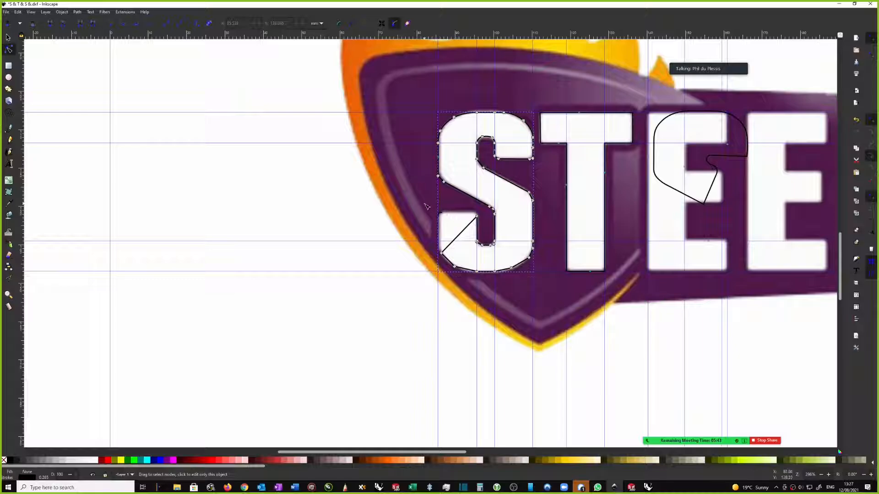
drag(340, 206, 448, 232)
click(440, 215)
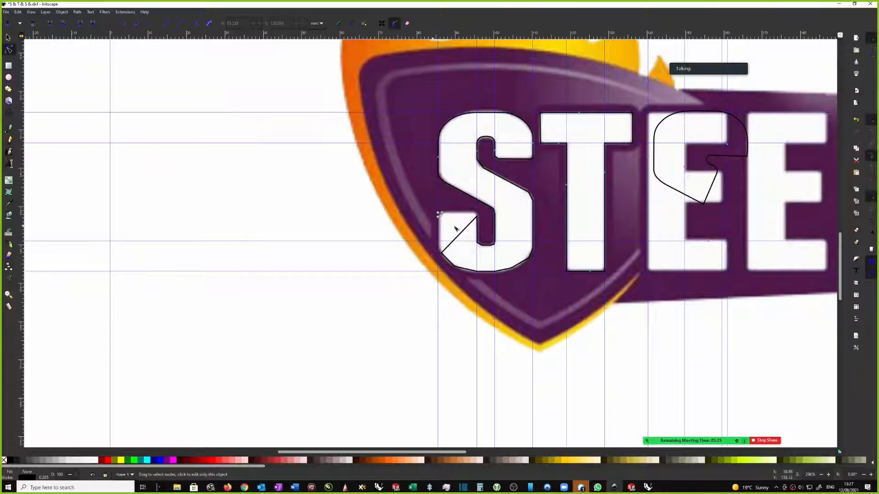
scroll(455, 229, up, 3)
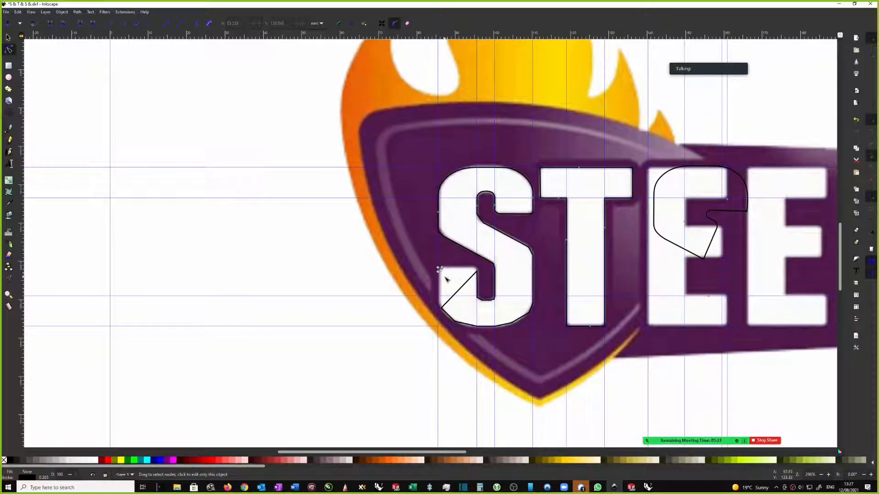
scroll(444, 279, up, 3)
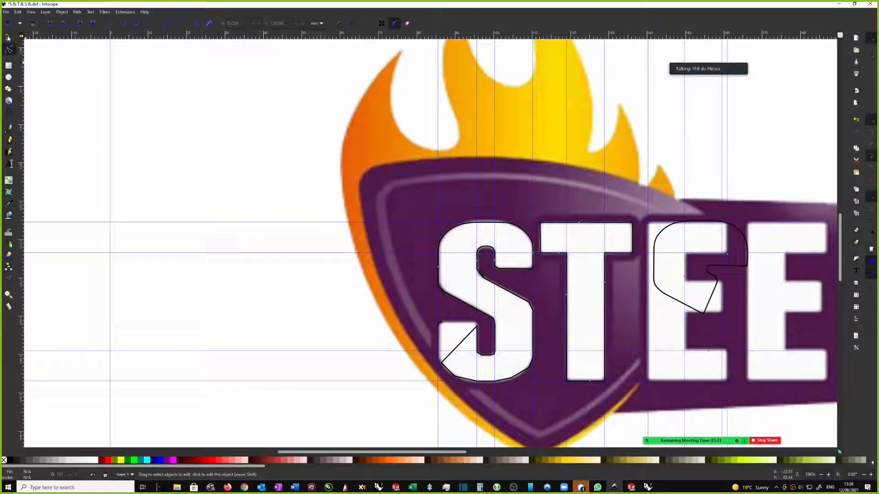
- Select the S, T and partial S outlines and save them as AutoCAD DXF R14 under the existing file name S & T &.dxf
key(s)
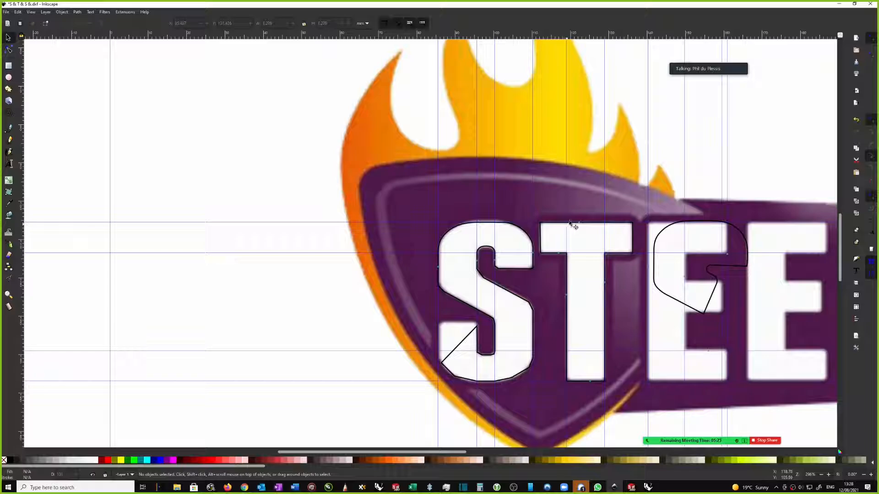
scroll(575, 225, down, 3)
middle_drag(604, 216, 333, 200)
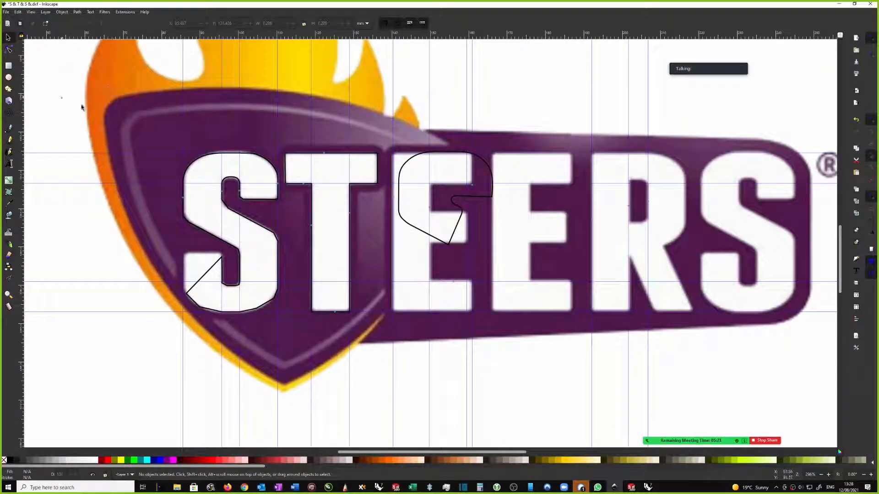
drag(59, 98, 506, 334)
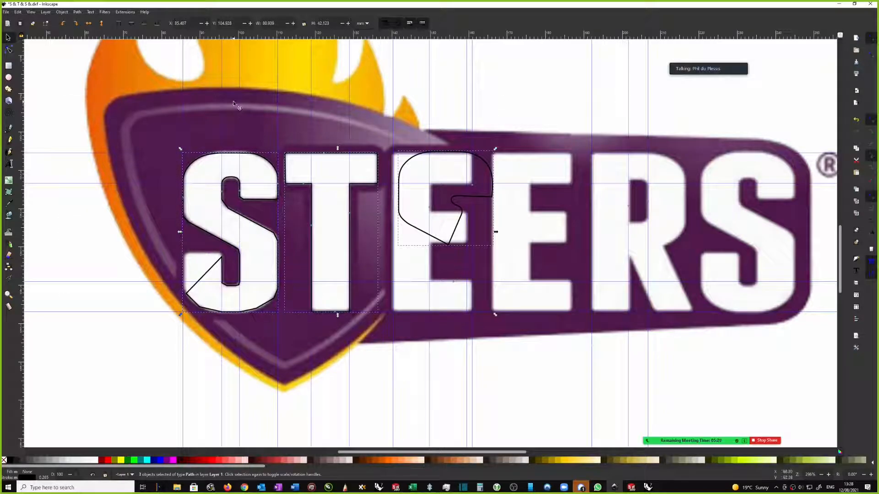
click(7, 12)
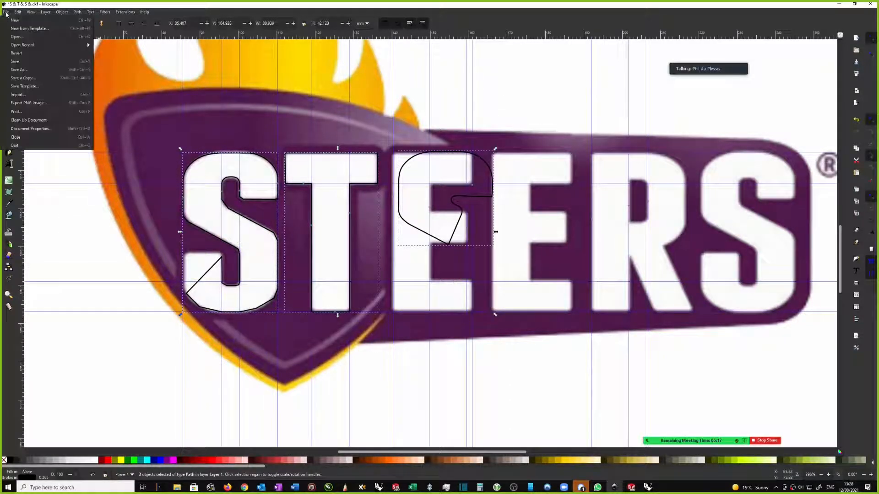
click(19, 70)
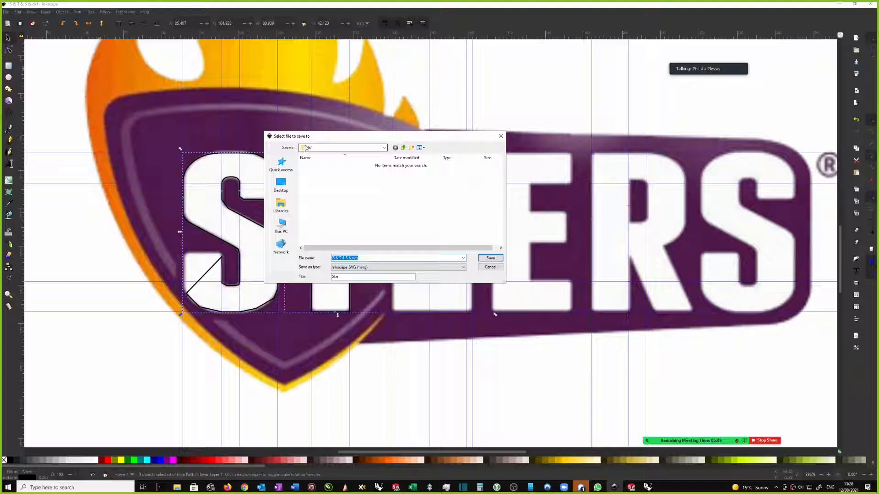
click(351, 267)
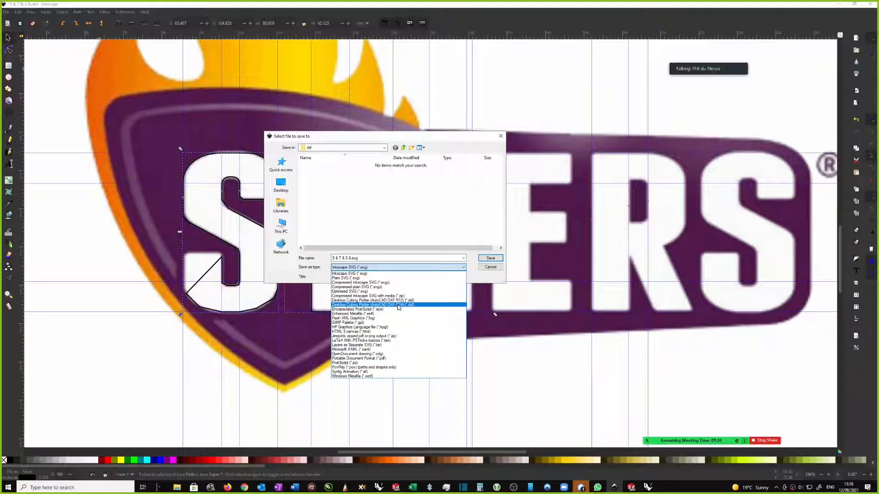
click(399, 304)
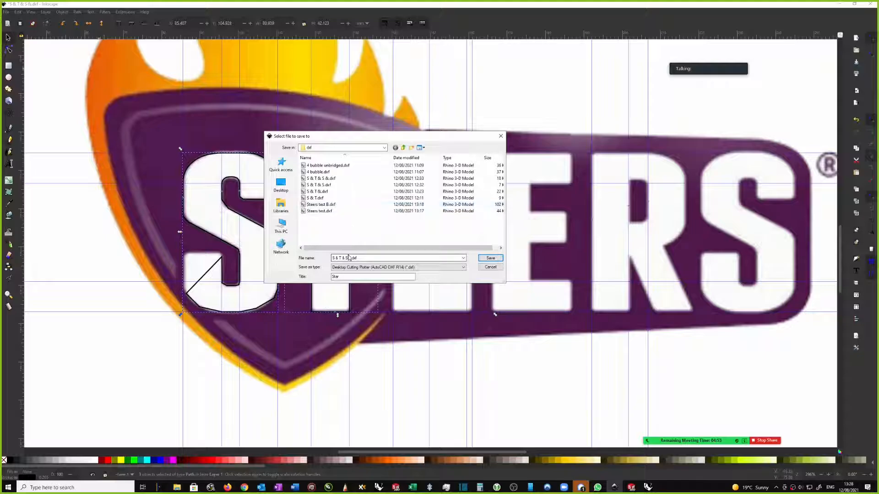
click(326, 193)
click(491, 258)
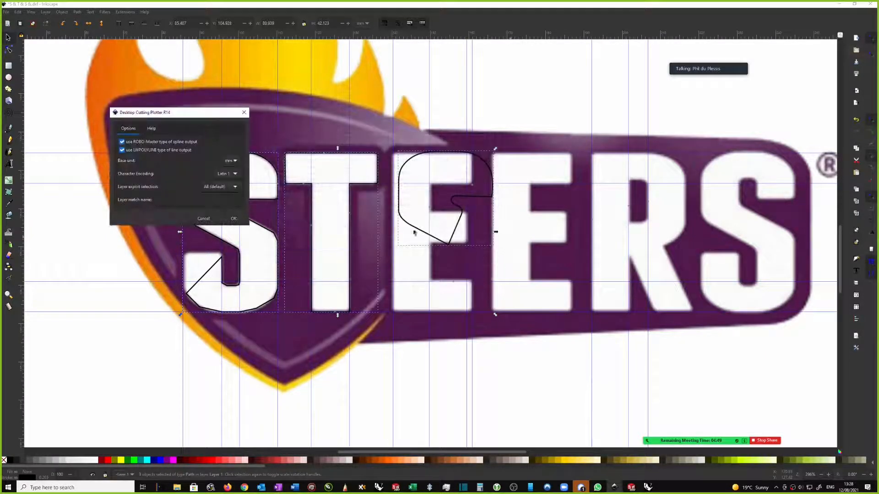
- Turn off ROBO-Master spline output for the DXF export and replace the existing file
drag(202, 120, 300, 129)
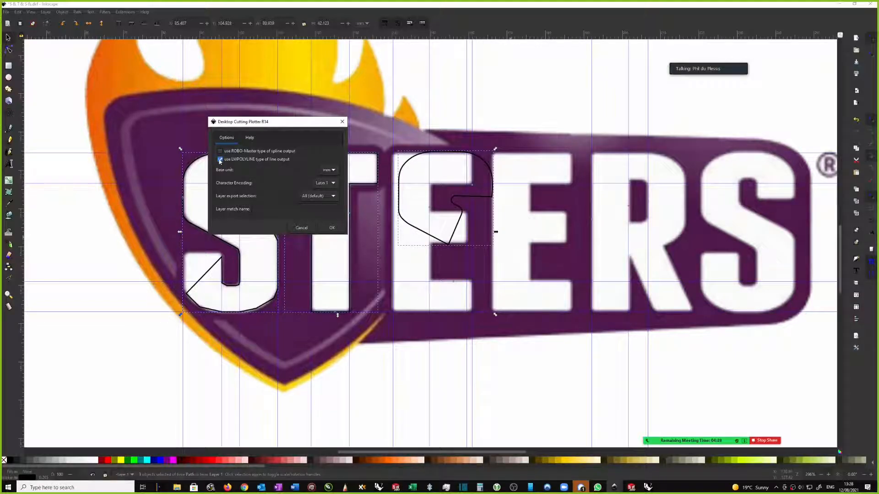
click(219, 154)
click(332, 227)
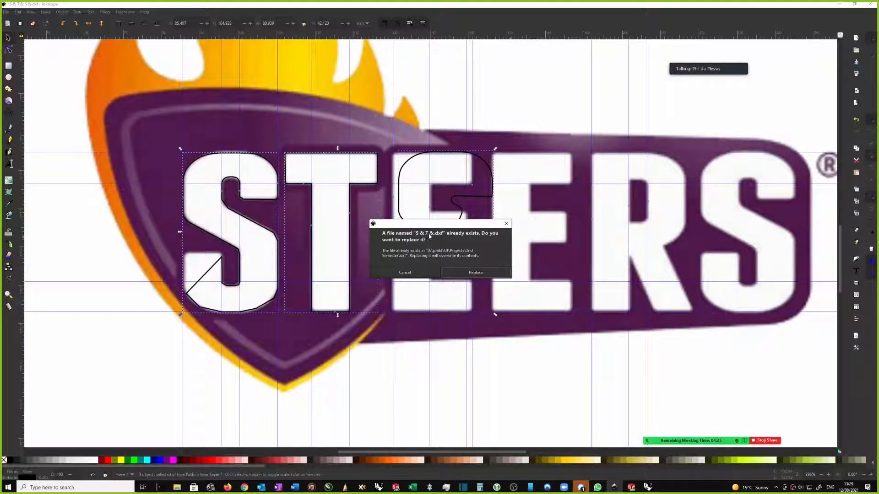
click(477, 273)
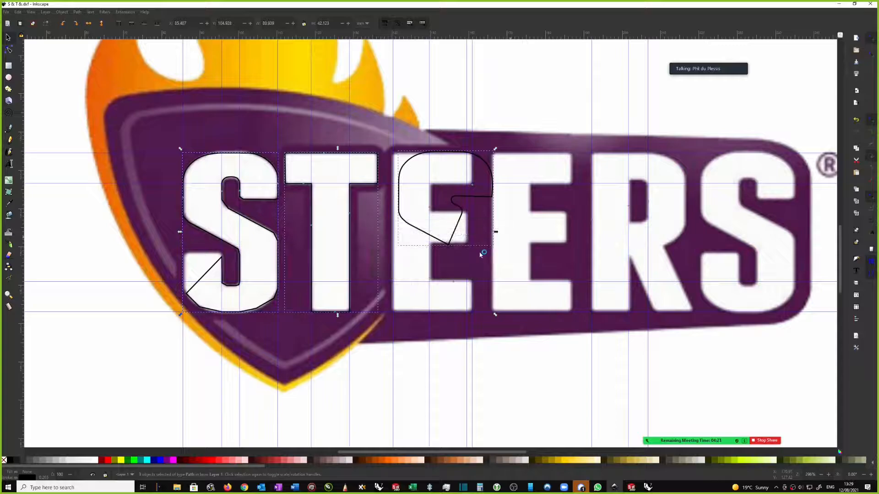
- Switch to SolidWorks and delete Sketch11, which holds the previously imported logo outlines
key(alt+Tab)
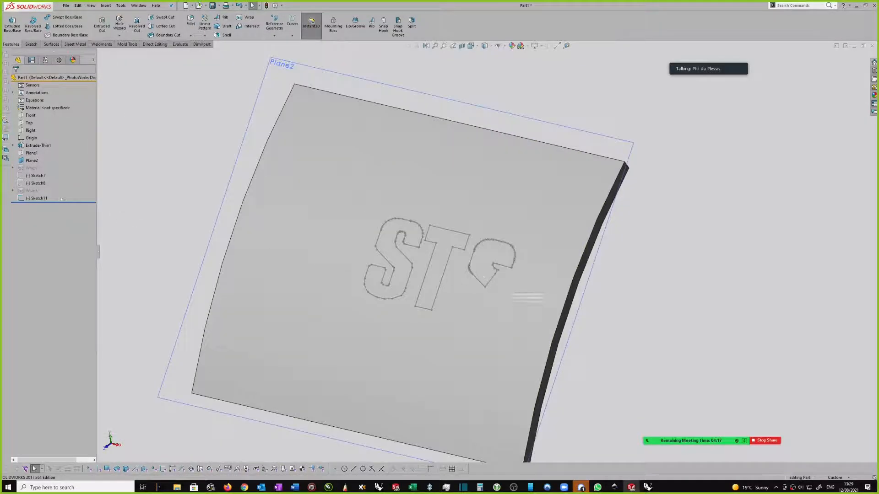
click(37, 199)
click(47, 187)
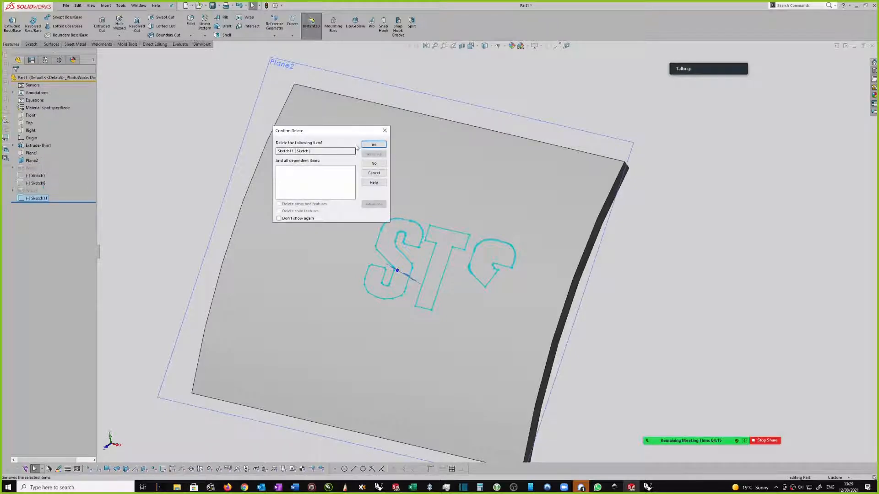
key(Return)
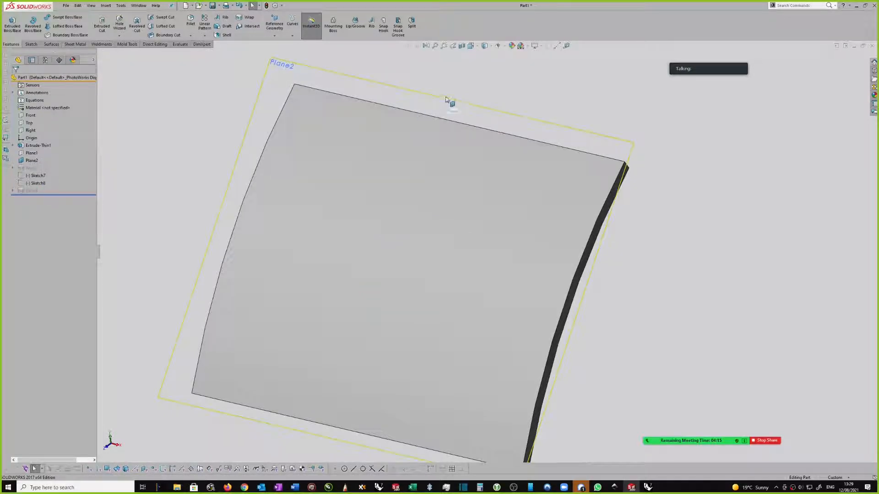
- Import S & T &.dxf onto Plane2 as a 2D sketch with the imported data units set to millimeters
click(446, 99)
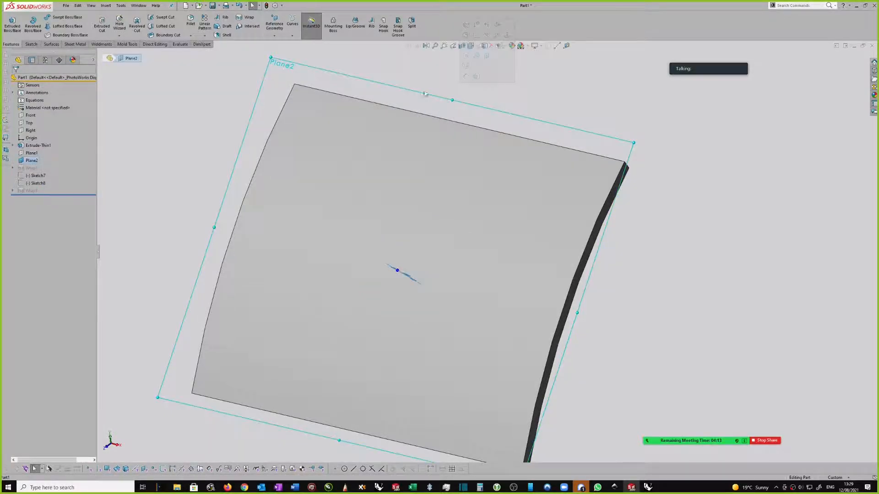
click(106, 6)
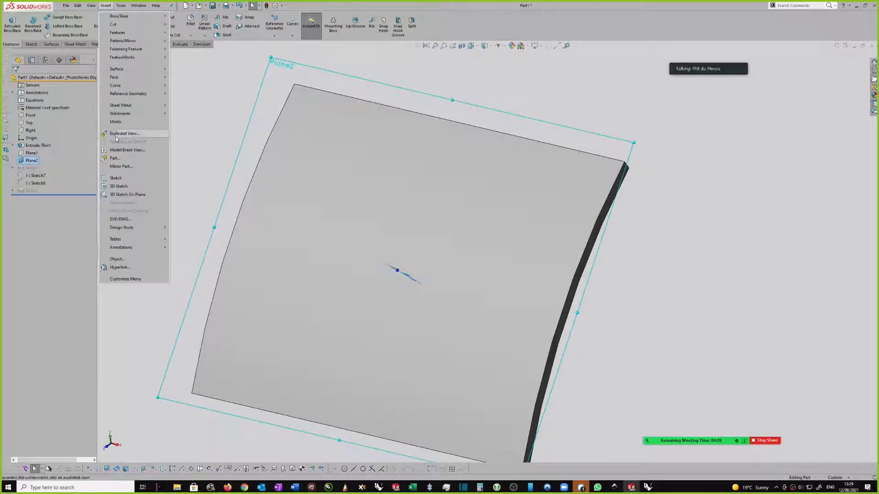
click(121, 219)
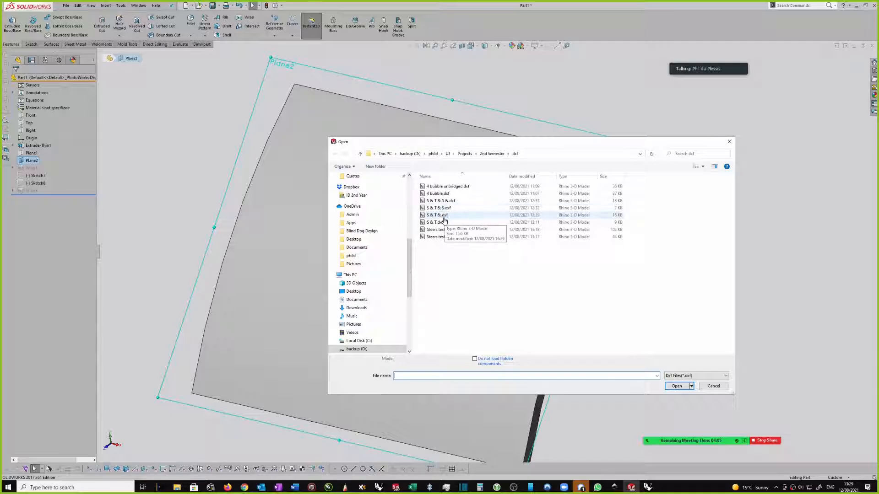
click(444, 218)
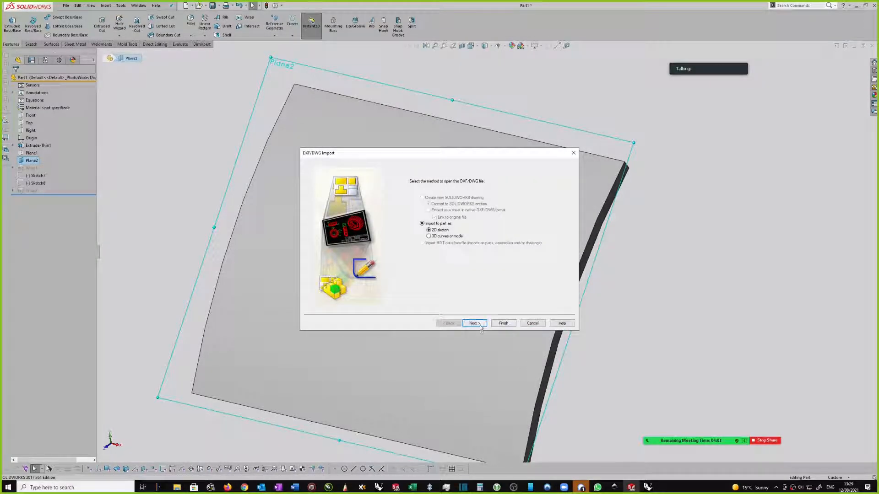
click(475, 323)
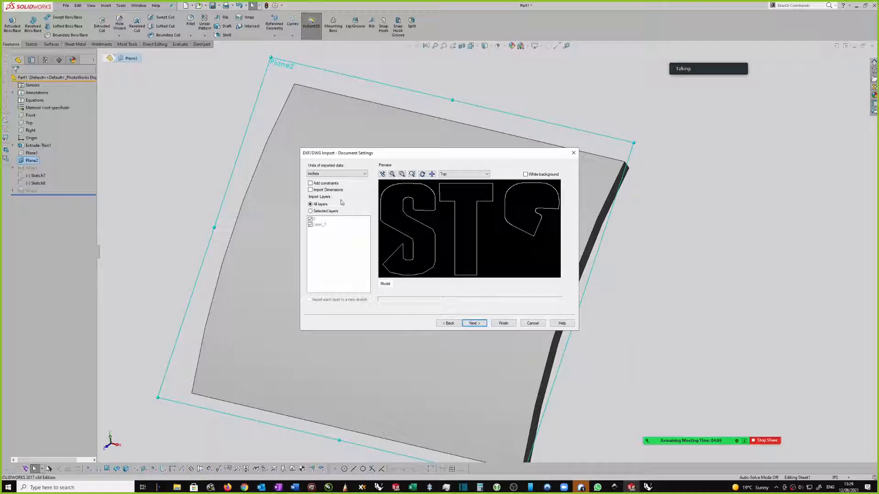
click(329, 174)
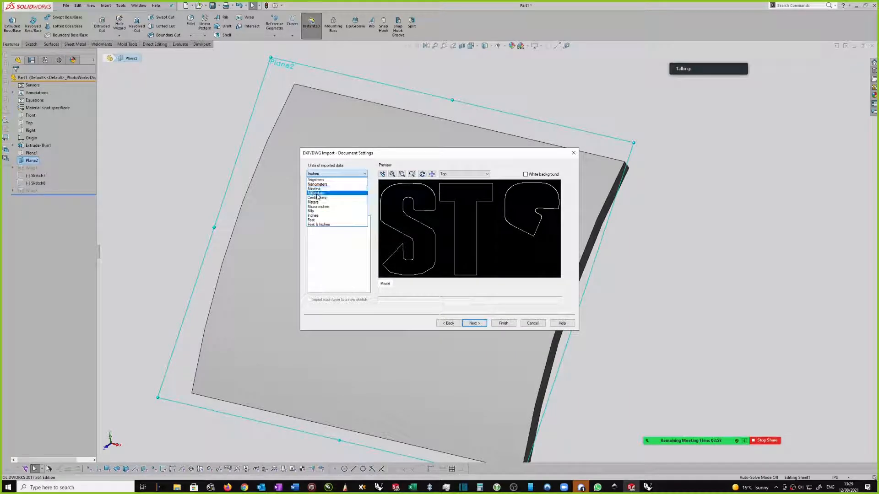
click(330, 189)
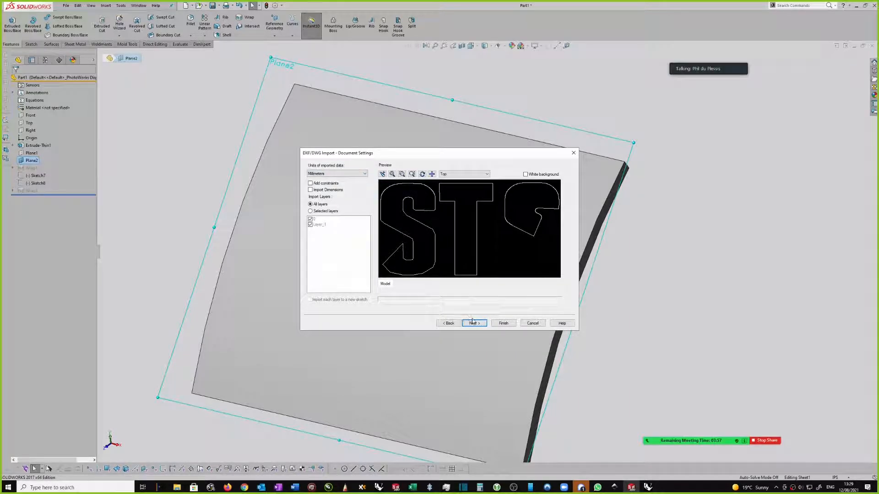
click(503, 323)
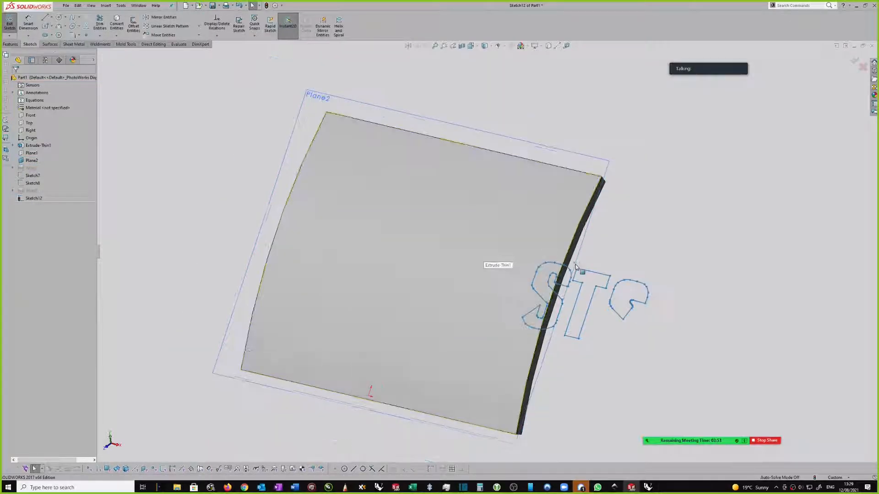
- Move all the imported outlines onto the middle of the plate, using the T's lower-right corner as the base point
scroll(634, 271, down, 8)
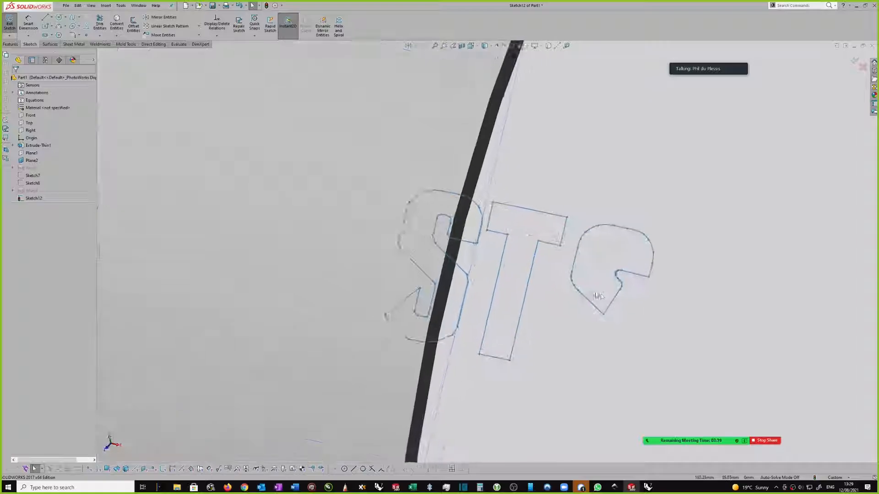
middle_drag(614, 279, 611, 287)
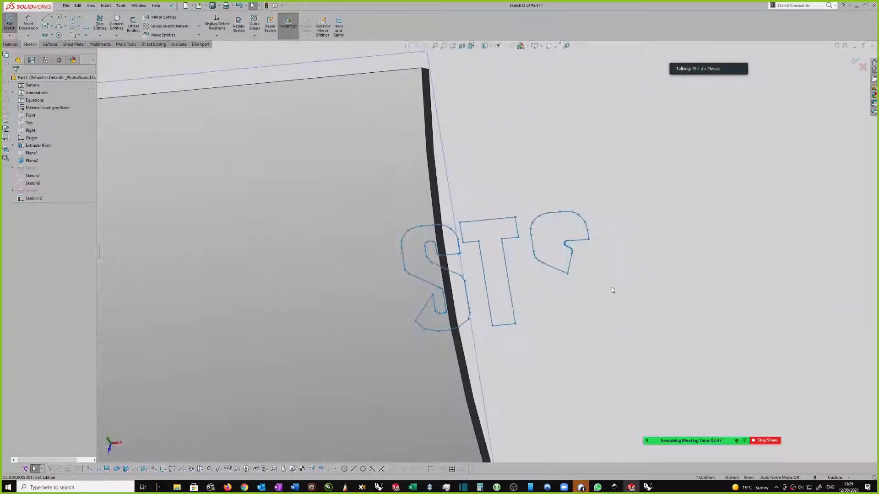
right_click(611, 287)
click(623, 275)
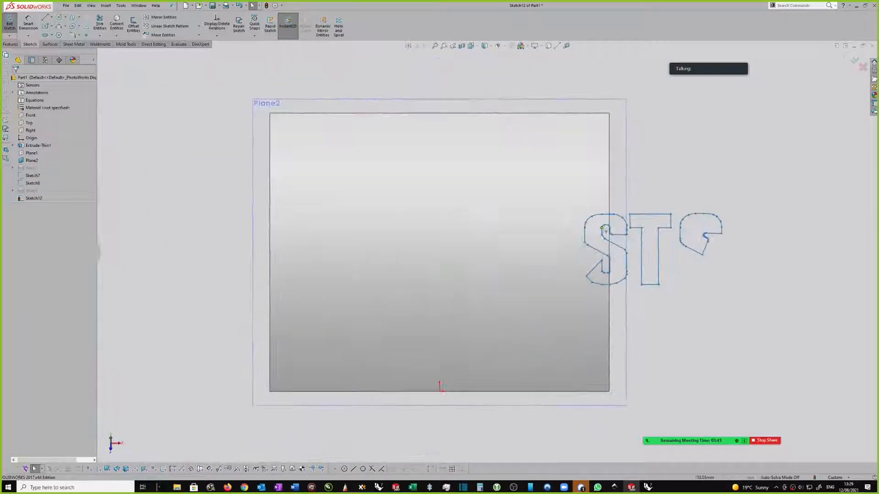
drag(521, 81, 746, 314)
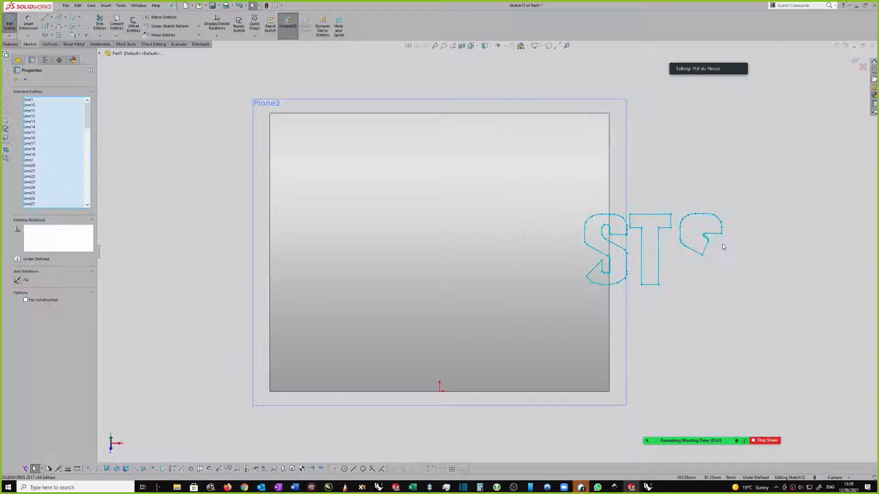
click(163, 35)
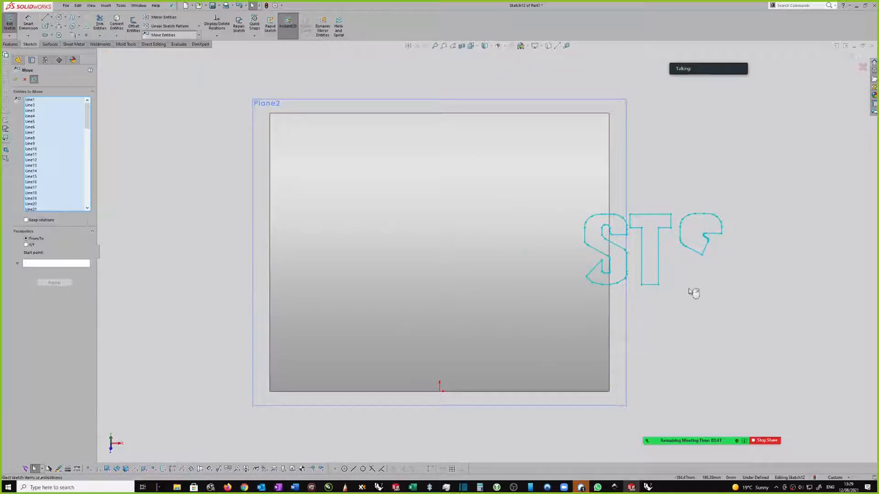
click(656, 285)
click(464, 270)
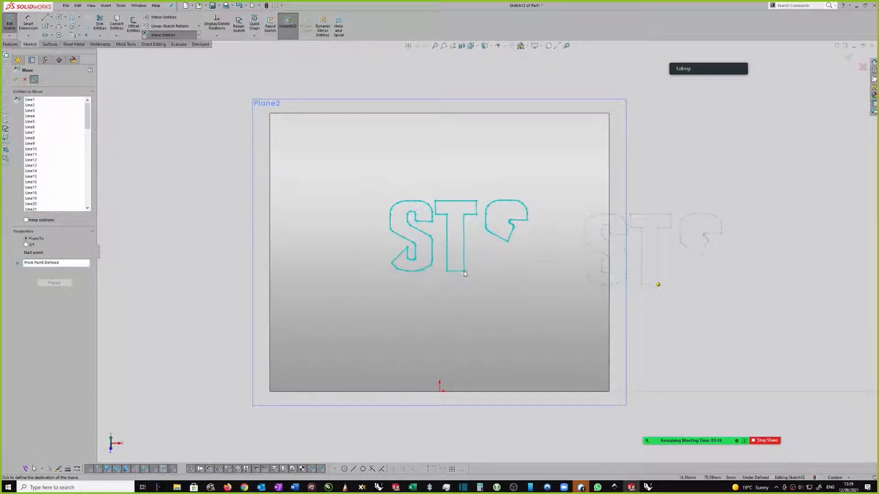
key(Escape)
- Finish the sketch move, exit Sketch12 and try wrapping it onto the plate's curved face with the Spline Surface method
click(849, 58)
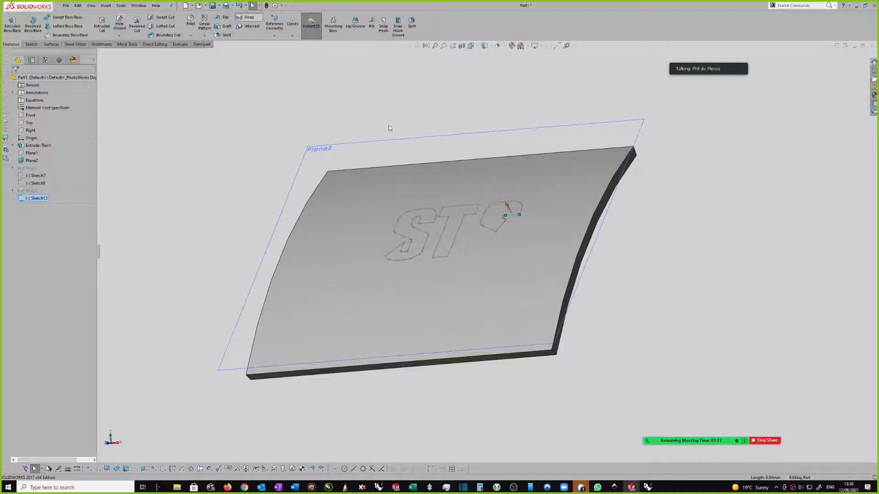
click(470, 269)
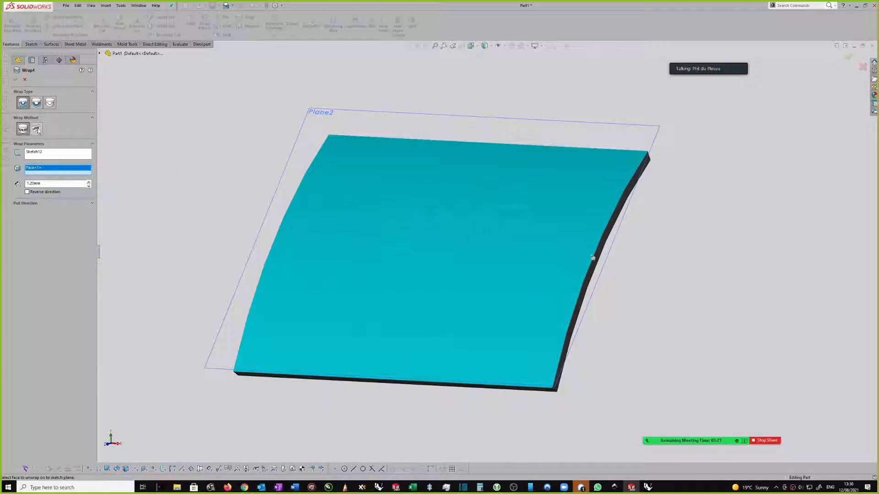
click(36, 129)
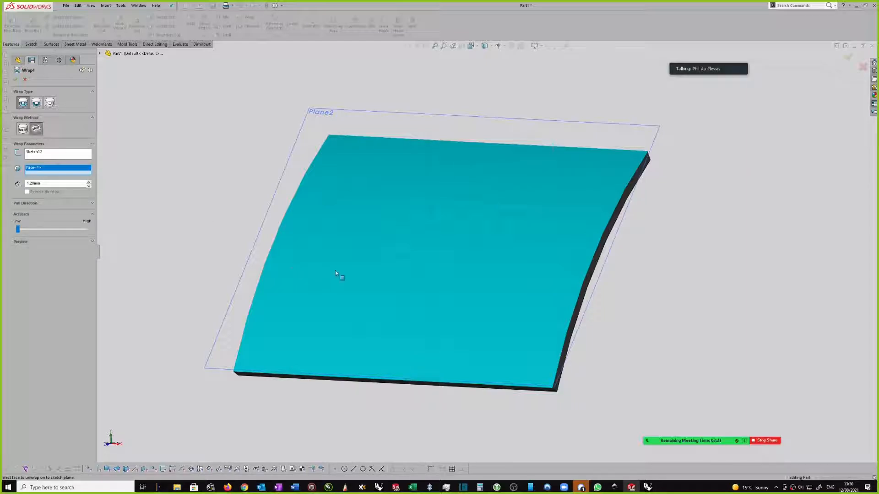
click(357, 283)
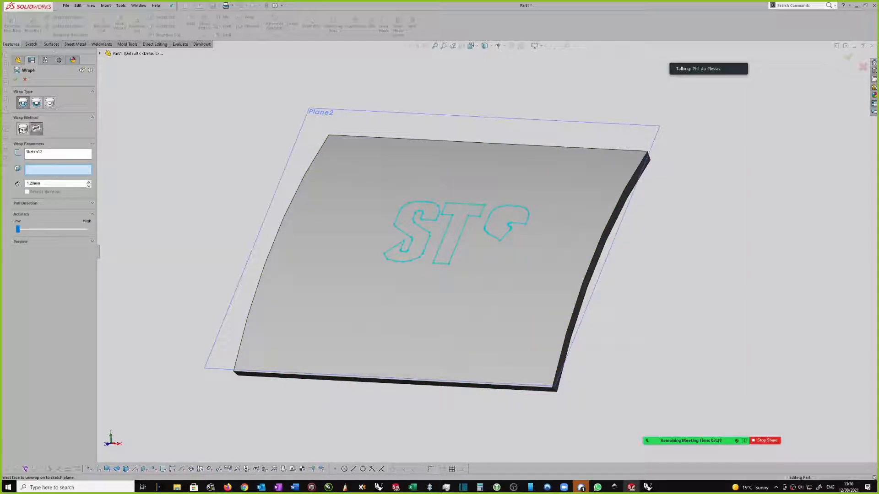
- Try to wrap Sketch12 onto the plate's curved face as a 1.20 mm Deboss with the Analytical method
click(23, 130)
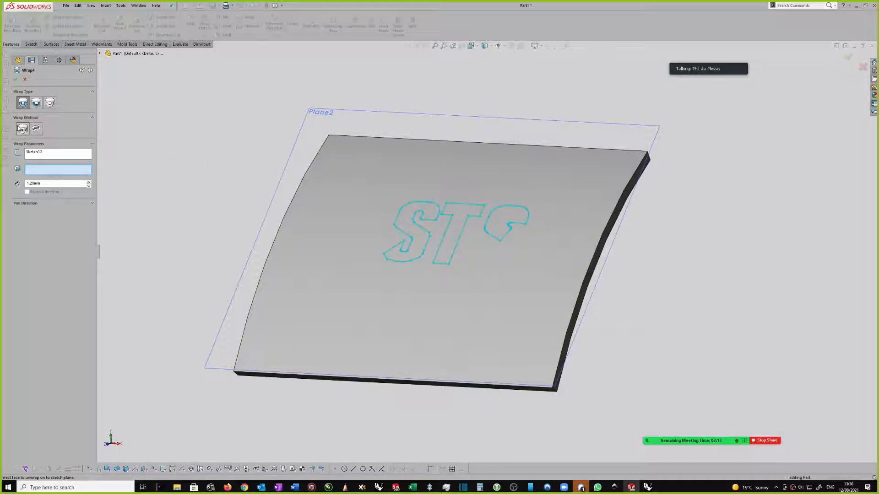
click(36, 102)
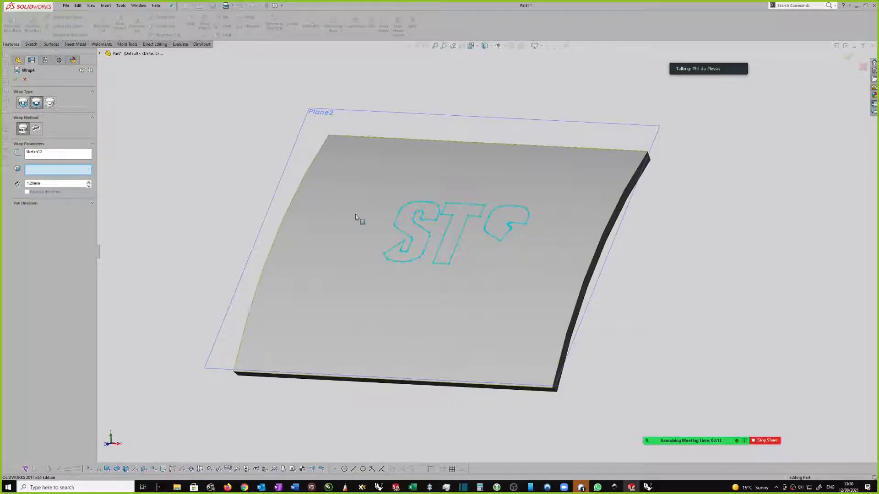
click(491, 252)
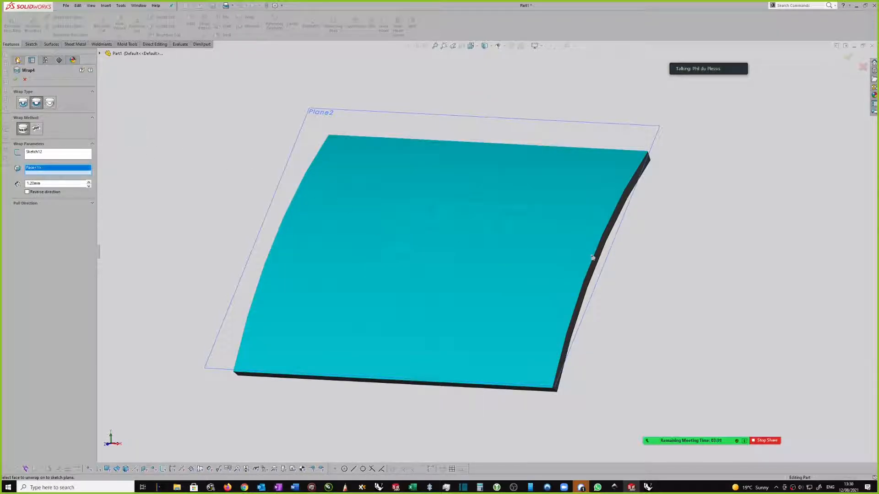
click(16, 80)
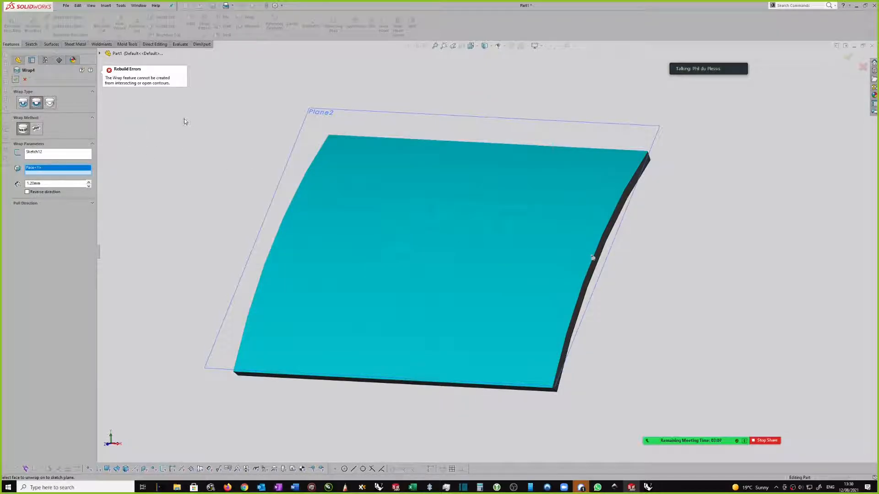
scroll(435, 234, down, 2)
middle_drag(434, 222, 427, 231)
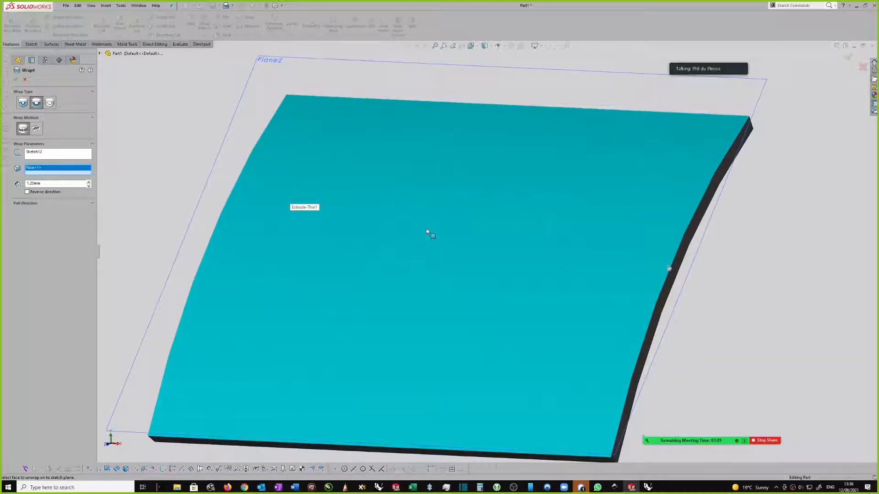
scroll(475, 223, up, 2)
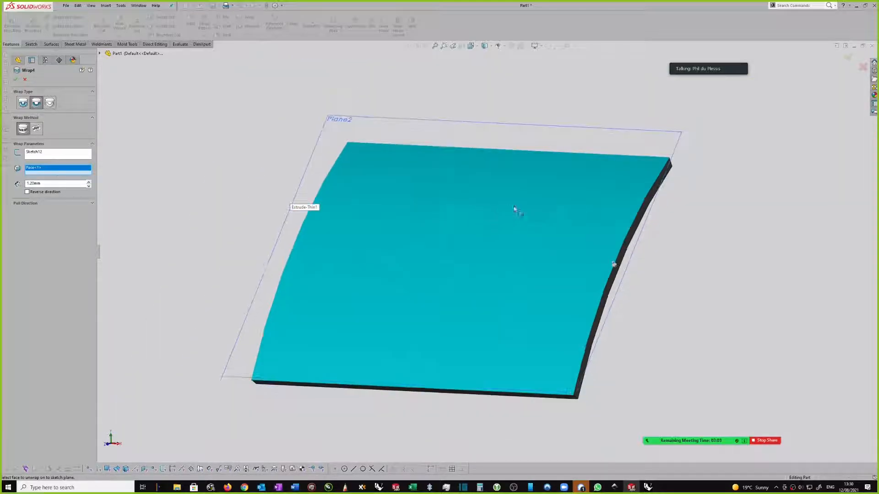
scroll(534, 224, down, 2)
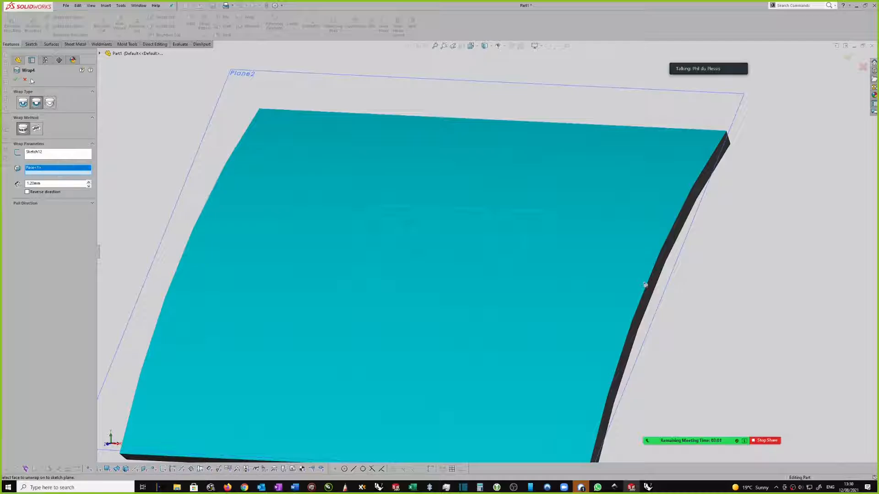
scroll(455, 138, up, 1)
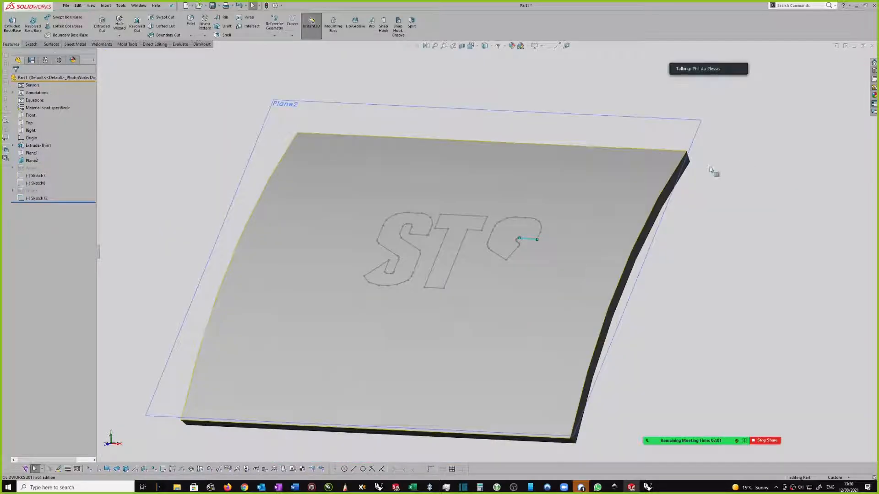
click(699, 129)
right_click(700, 130)
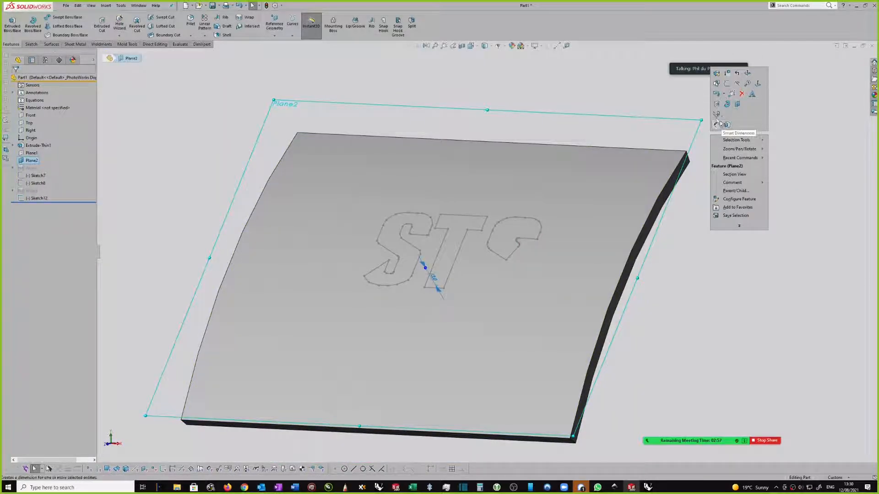
click(624, 81)
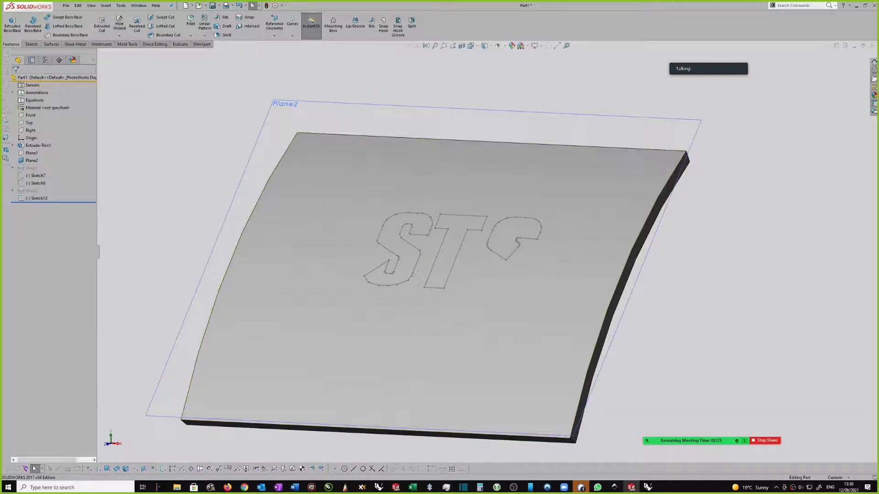
- Edit Sketch12, view it straight on and delete the short slanted line rising from the ampersand piece's lower tip
click(38, 198)
click(44, 166)
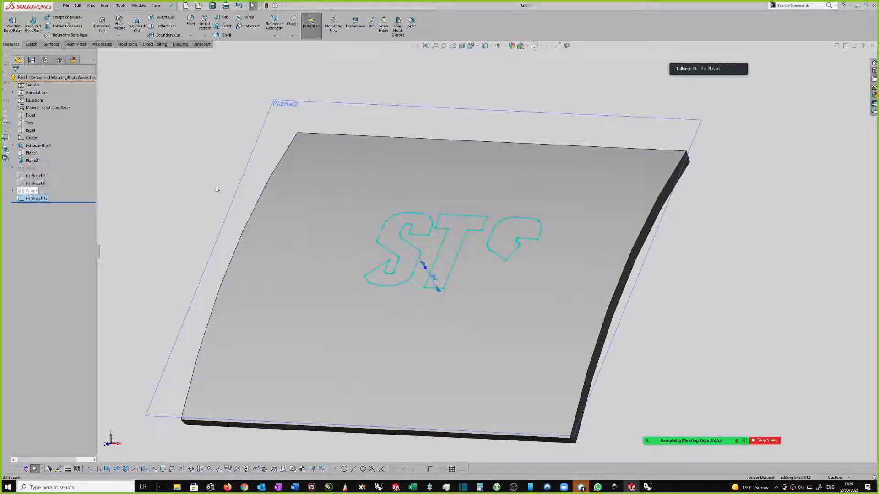
right_click(767, 184)
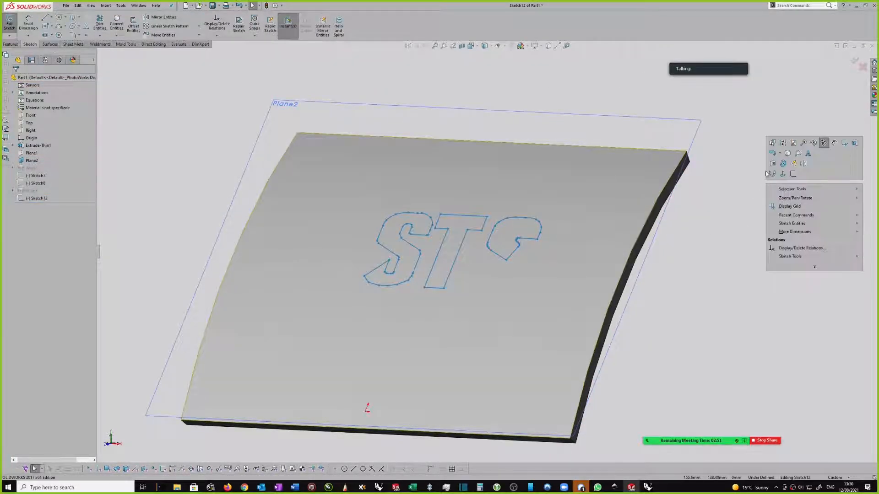
click(782, 174)
scroll(543, 231, up, 3)
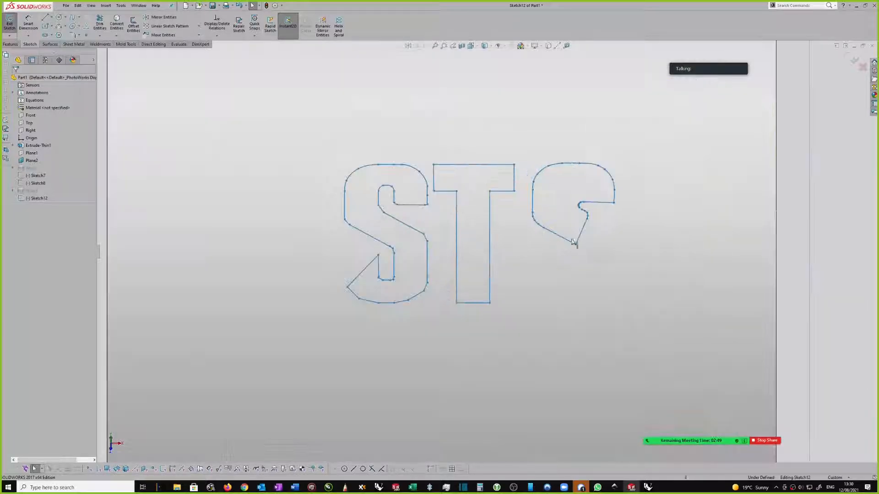
click(583, 232)
key(Delete)
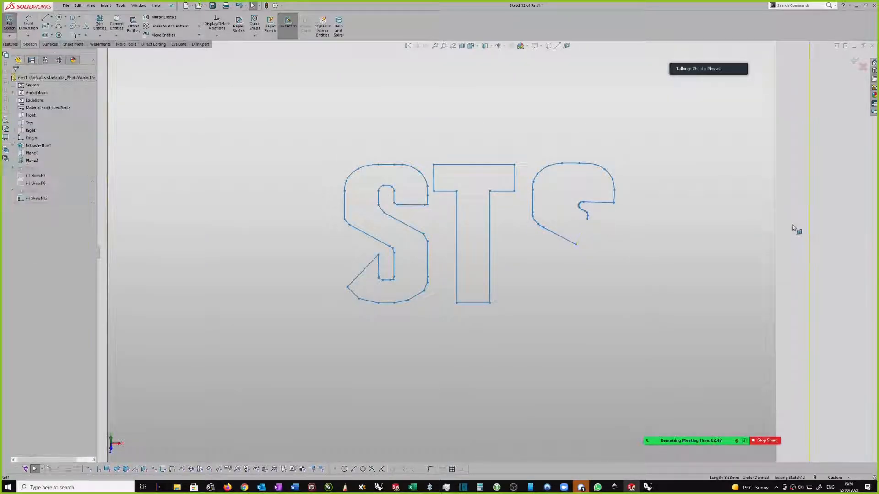
- Draw a line from the ampersand piece's lower tip to the open end of its inner curve
key(s)
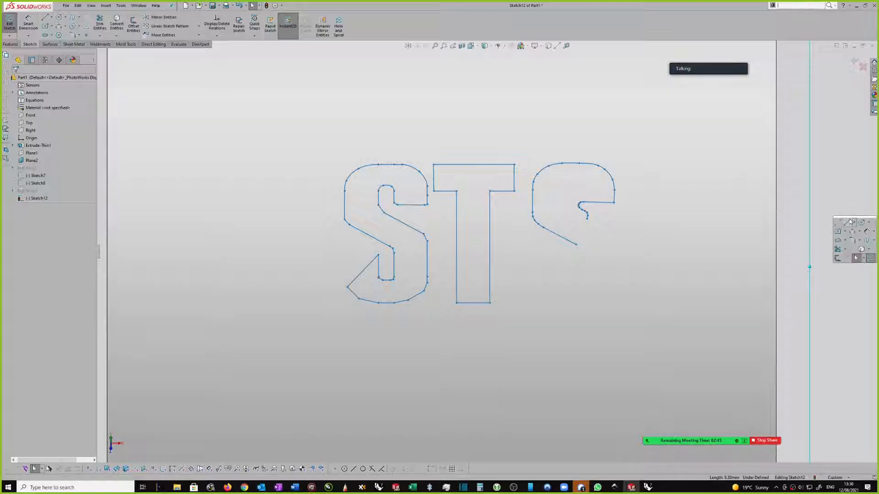
click(850, 221)
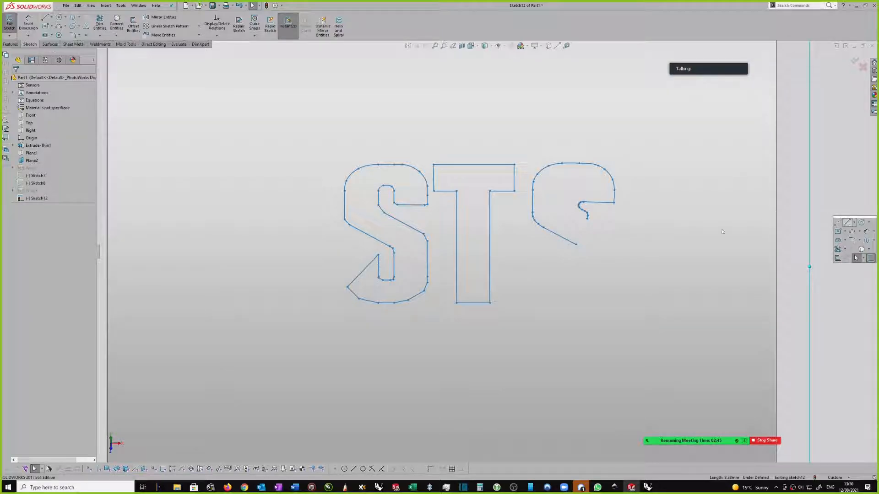
click(576, 245)
click(587, 218)
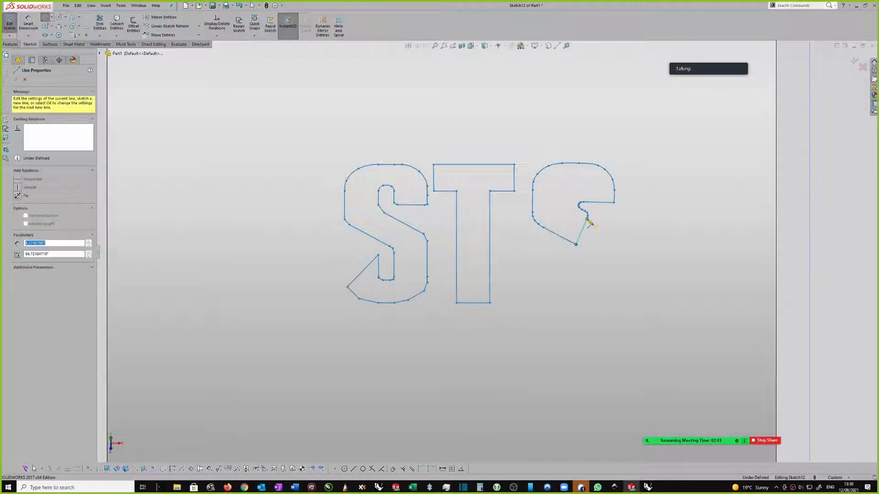
scroll(599, 197, down, 2)
key(Escape)
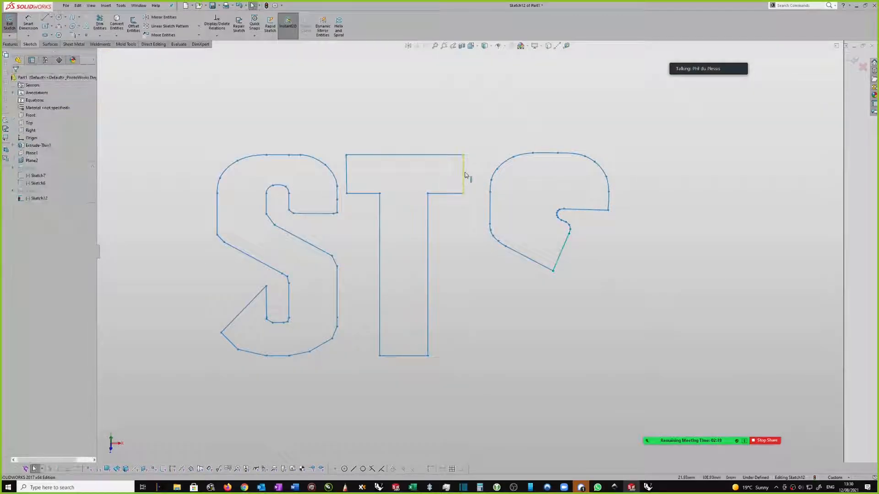
- Replace the right vertical edge of the T's crossbar with a new line joining the two open corners
right_drag(731, 182, 773, 183)
click(785, 189)
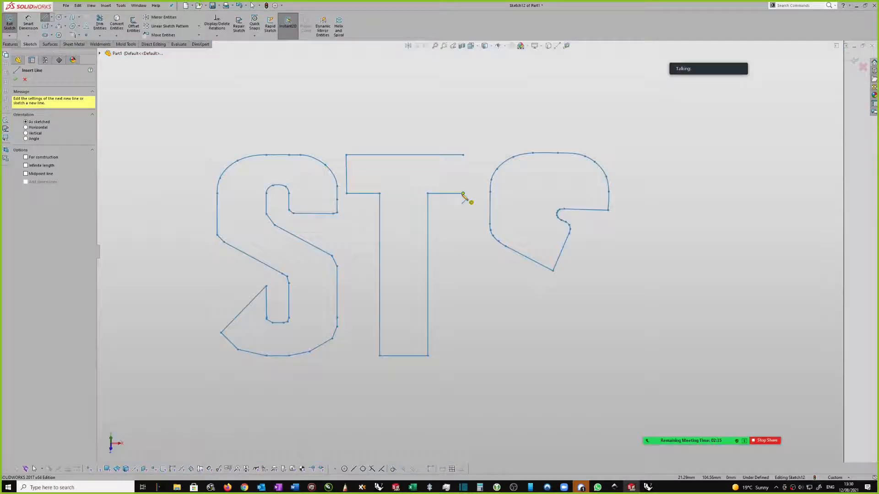
click(463, 193)
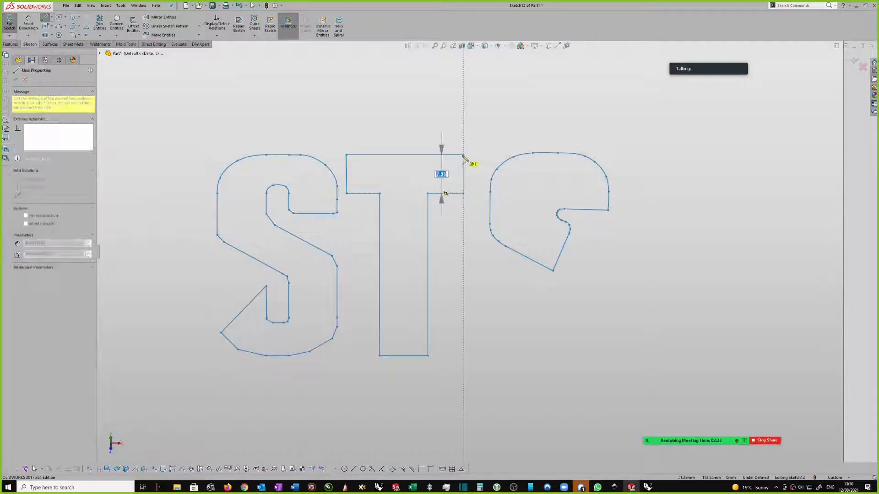
click(462, 155)
key(Escape)
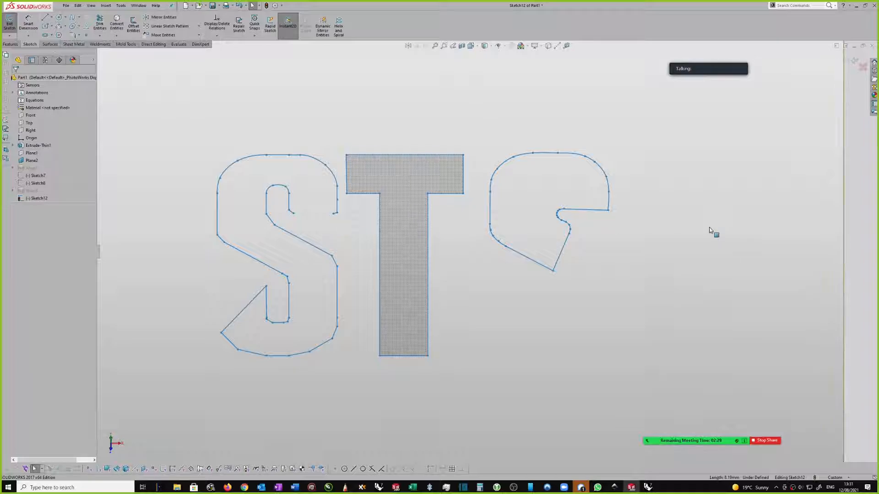
- Replace the horizontal edge closing the S's upper arm with a new line between the open endpoints
key(s)
click(770, 233)
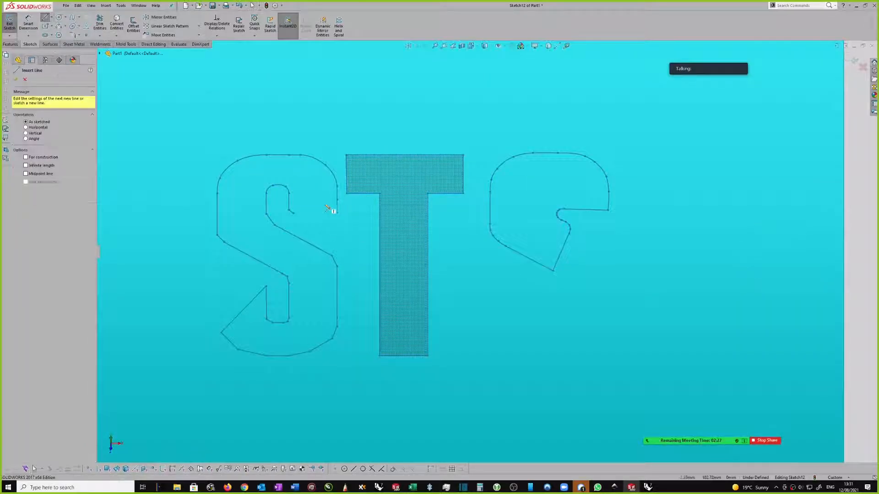
click(290, 211)
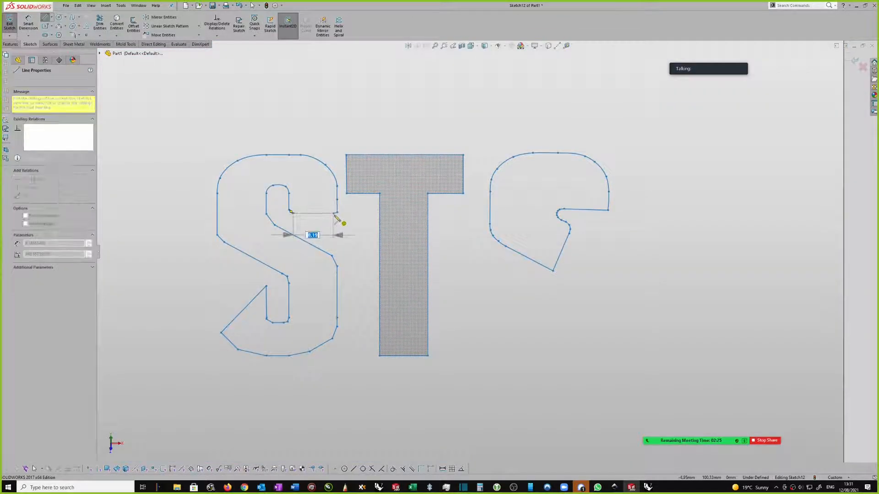
click(337, 214)
scroll(492, 253, up, 1)
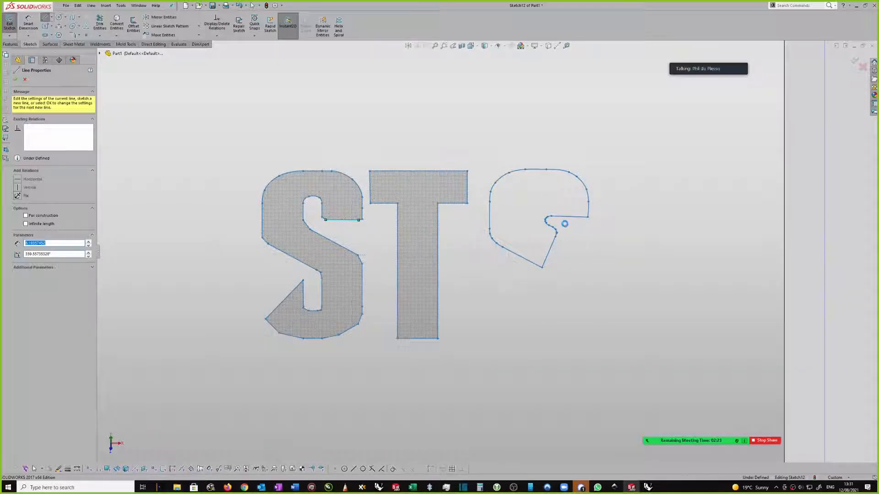
key(Escape)
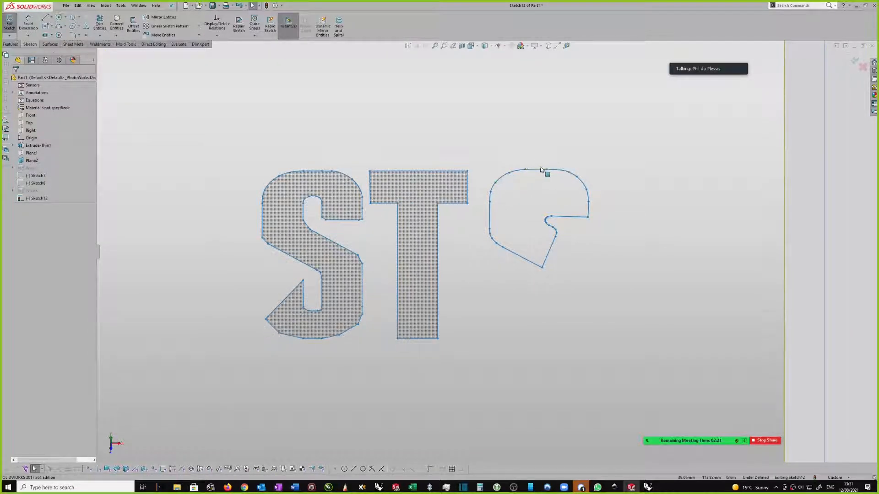
- Draw a spline around the outside of the ampersand piece, from its right corner over the top and down to its lower tip
scroll(543, 233, down, 5)
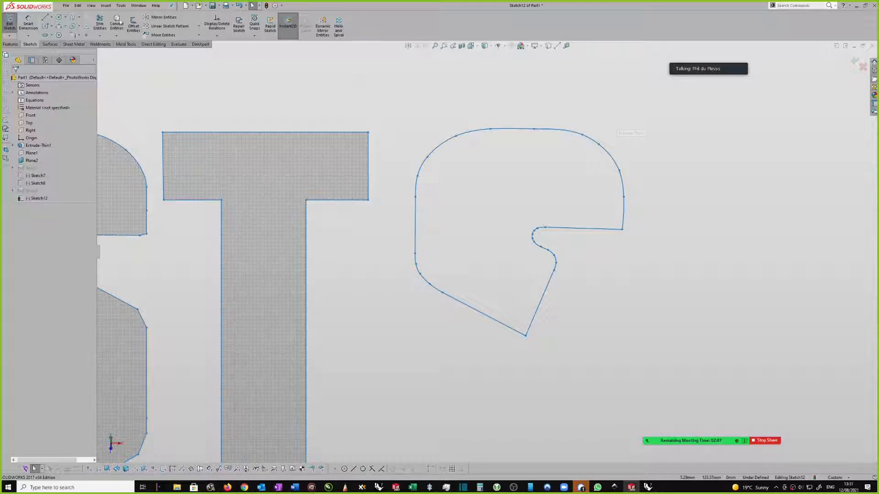
click(74, 19)
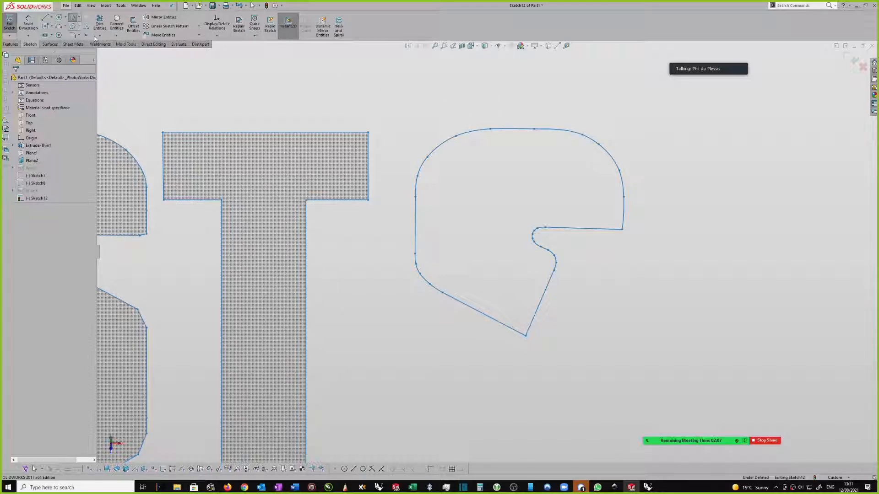
click(623, 231)
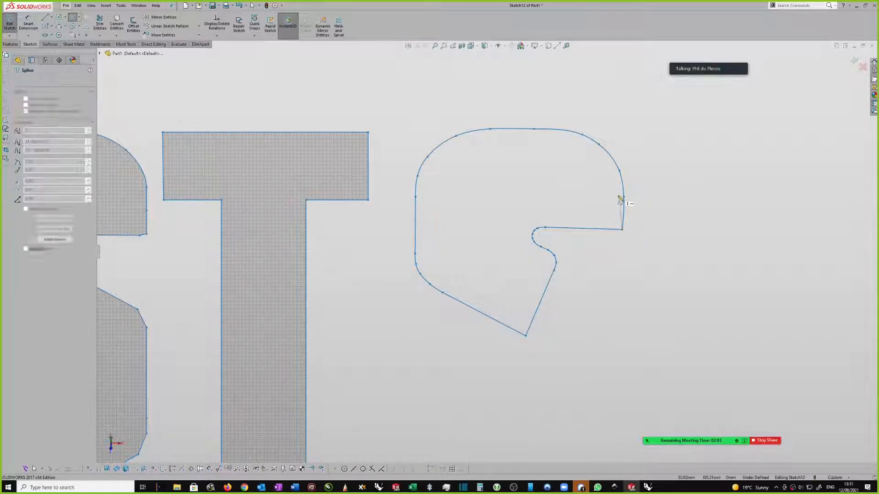
scroll(620, 198, down, 1)
click(619, 198)
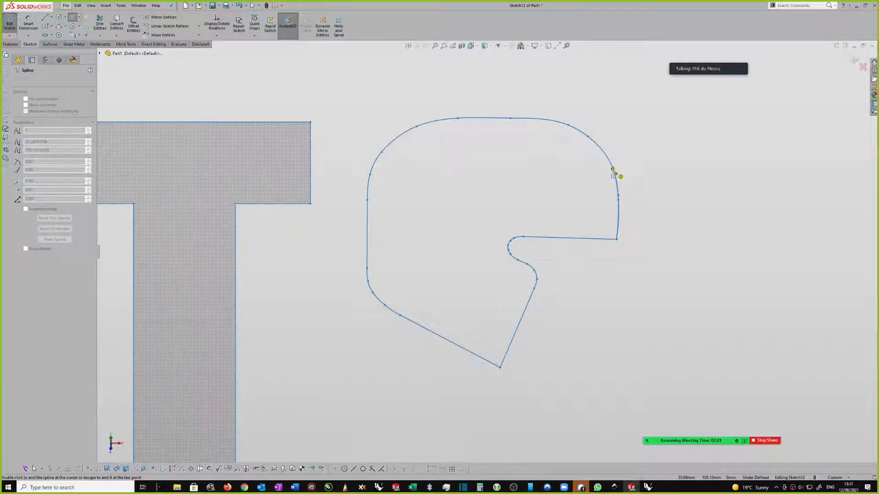
click(588, 137)
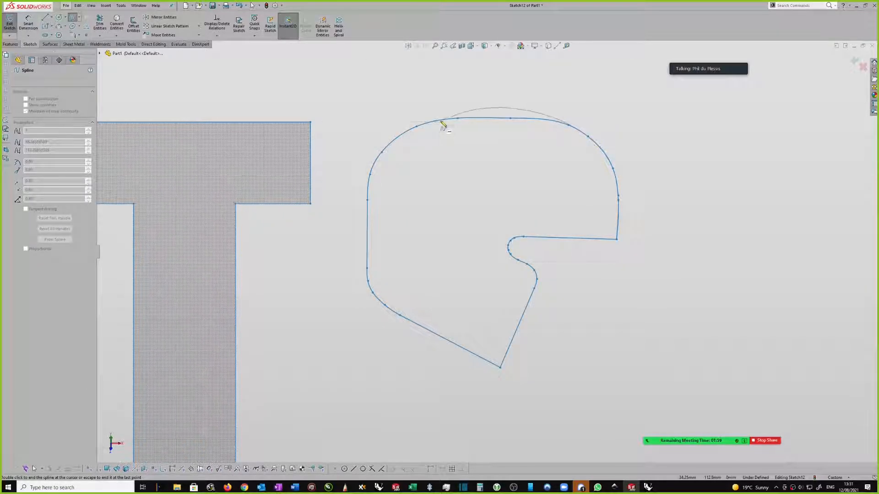
click(369, 231)
click(428, 336)
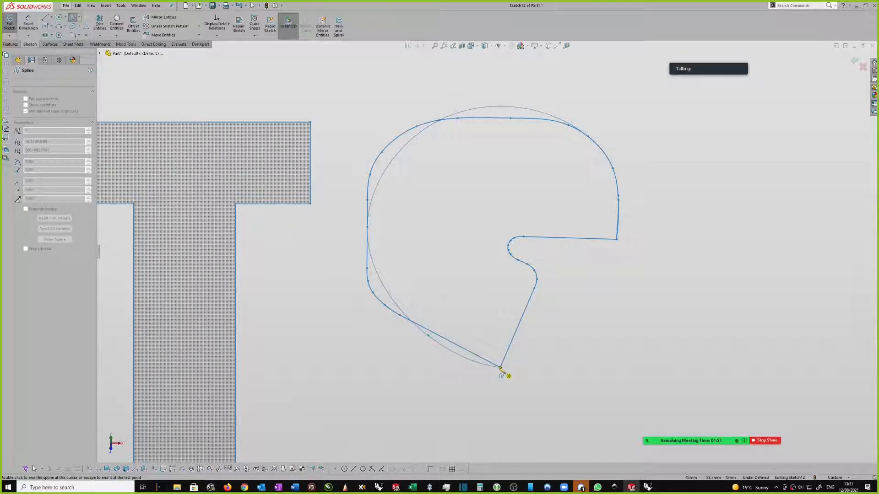
double_click(500, 368)
key(Escape)
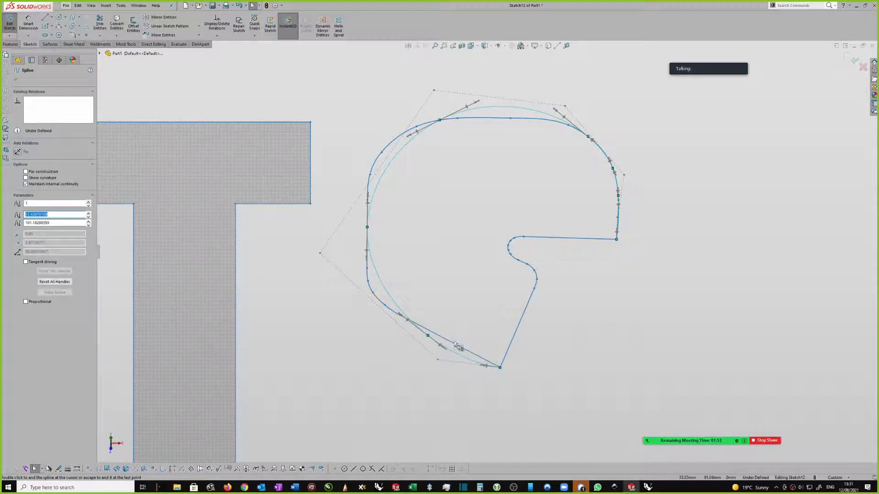
- Delete the old slanted line leading to the ampersand piece's lower tip and the old segments along its upper edge
click(454, 342)
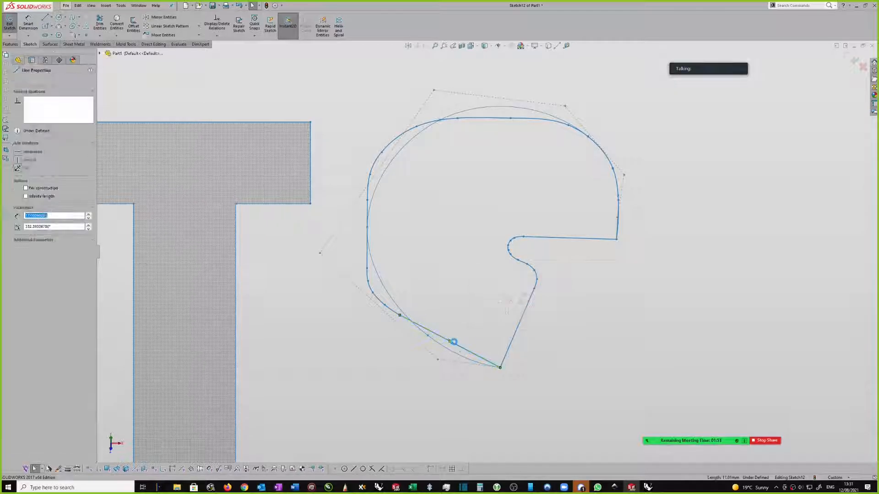
key(Delete)
key(z)
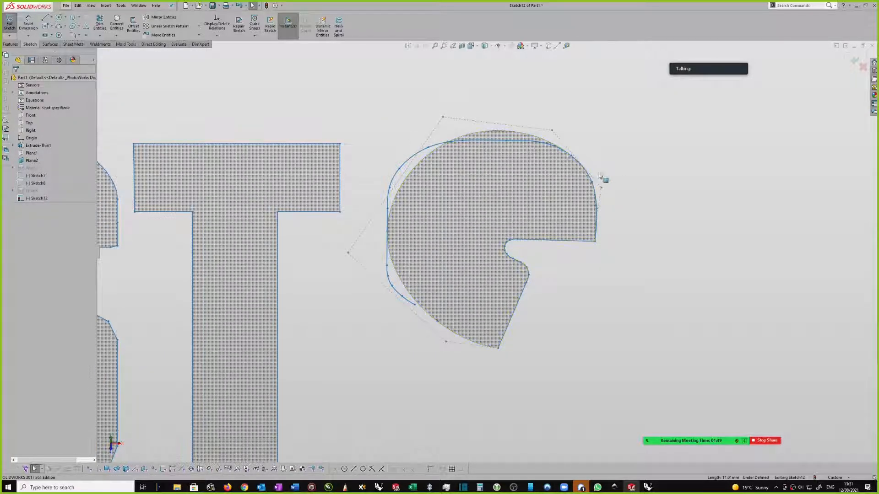
scroll(511, 148, down, 1)
click(511, 146)
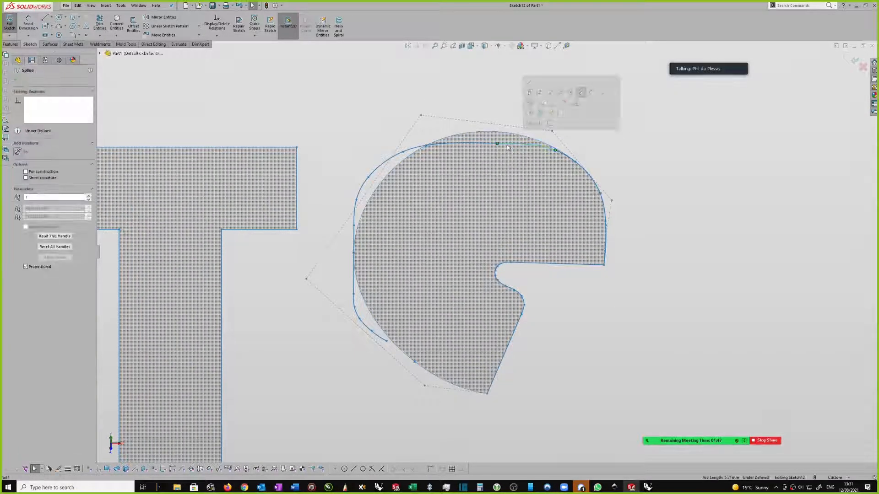
key(Delete)
click(487, 144)
key(Delete)
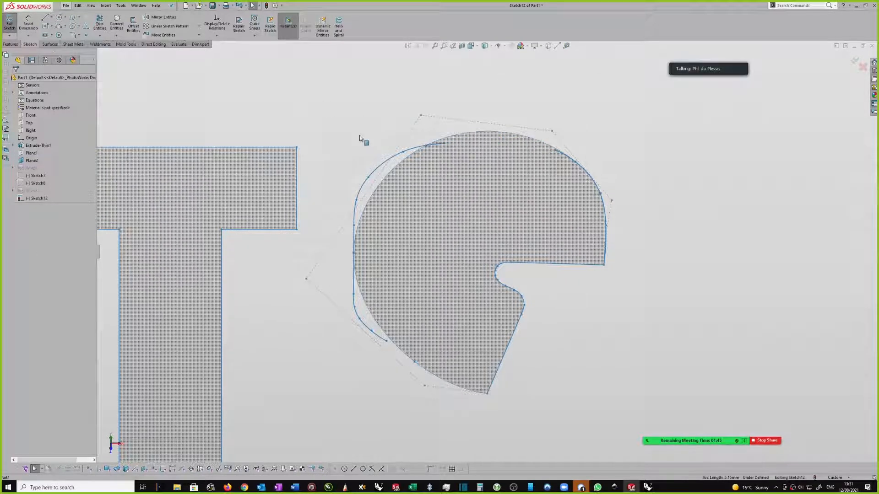
- Delete the old curved segments at the ampersand piece's upper-left corner and down its left side
drag(317, 112, 464, 240)
key(Delete)
drag(334, 186, 424, 374)
key(Delete)
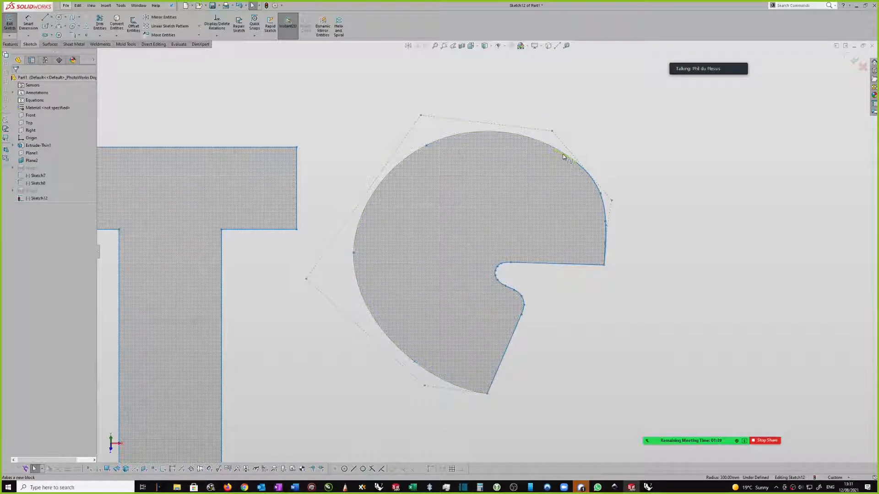
- Delete the old outline segments along the ampersand piece's upper-right side and exit the sketch
click(563, 154)
key(Delete)
drag(562, 116, 635, 254)
key(Delete)
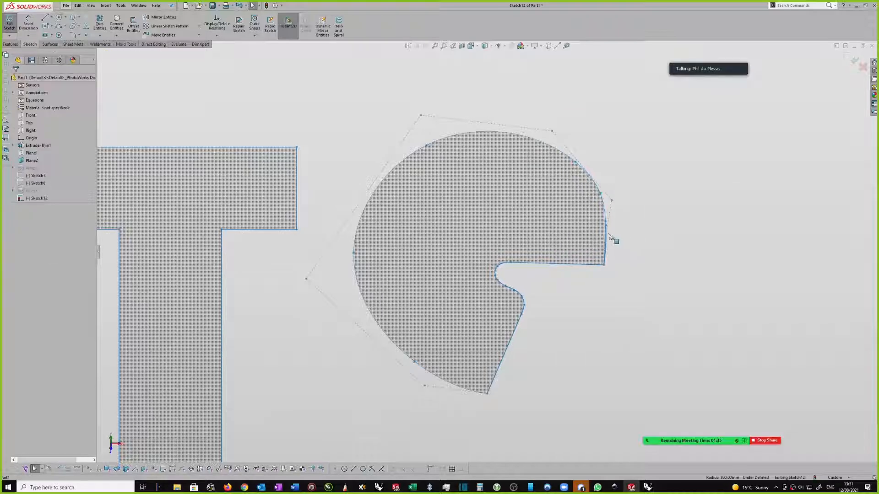
scroll(595, 250, up, 5)
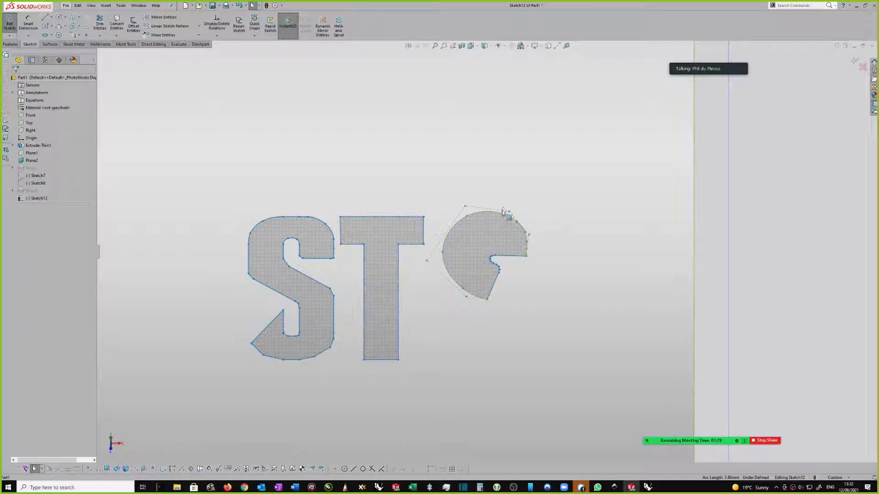
scroll(742, 193, up, 3)
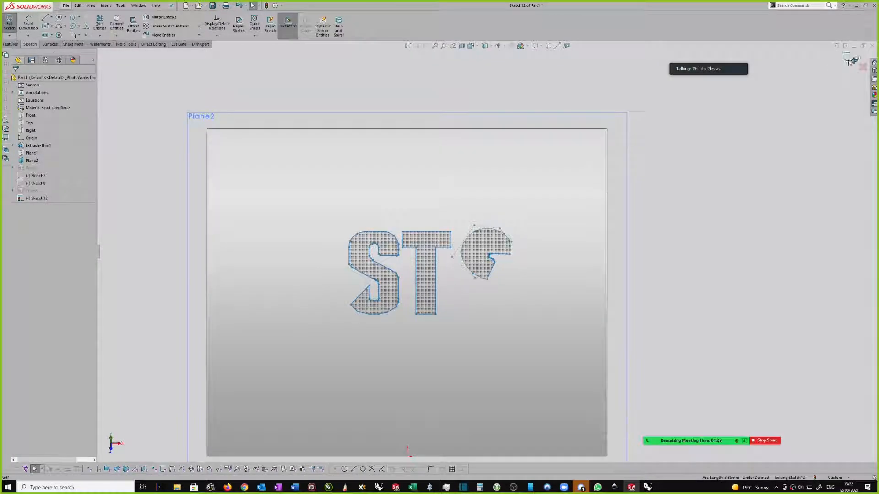
click(852, 60)
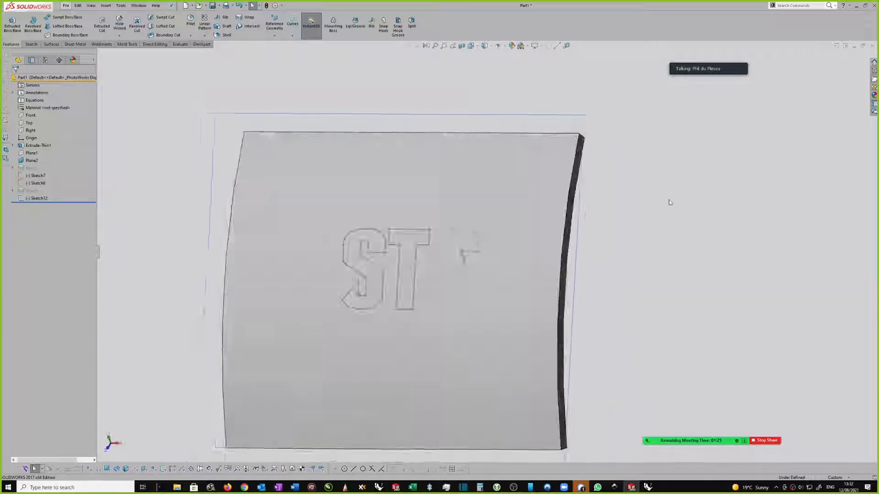
- Try to wrap Sketch12 onto the curved plate face as a 1.20 mm deboss
click(491, 238)
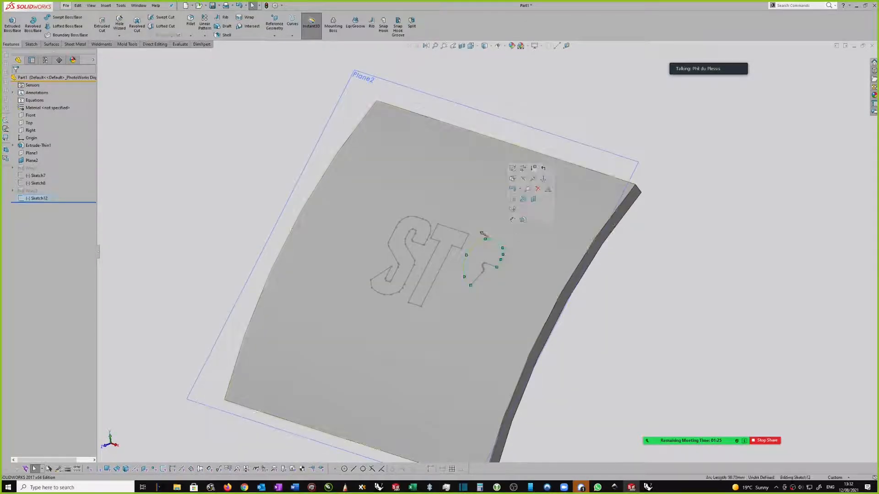
middle_drag(499, 270, 486, 261)
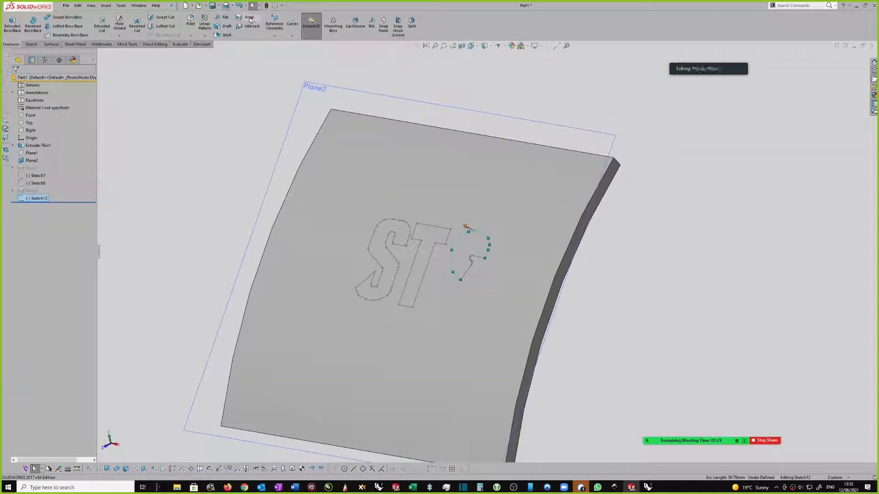
click(249, 18)
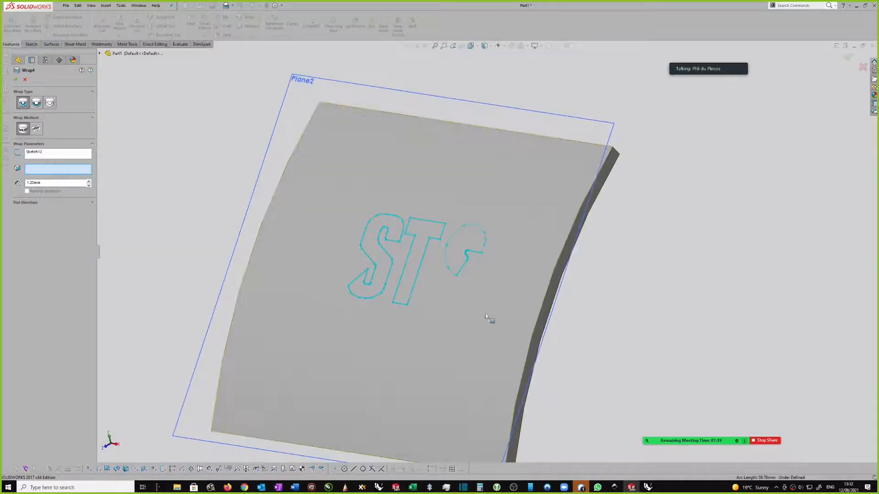
click(486, 316)
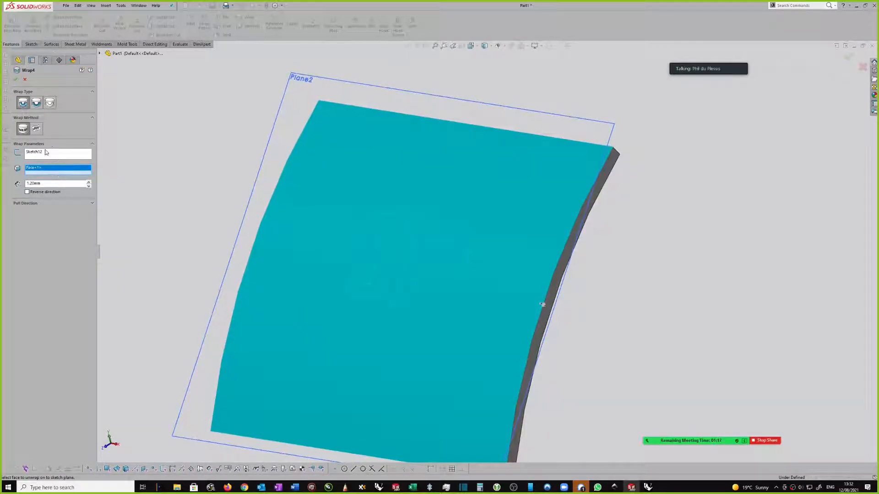
click(37, 103)
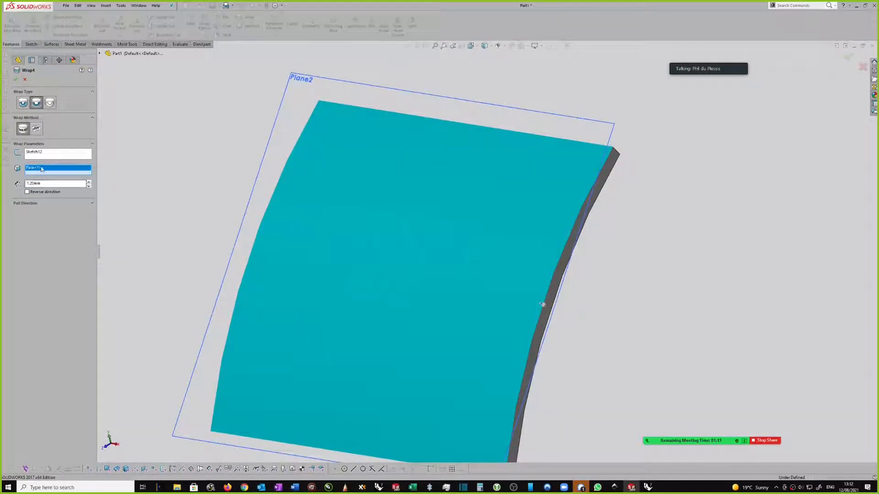
click(36, 104)
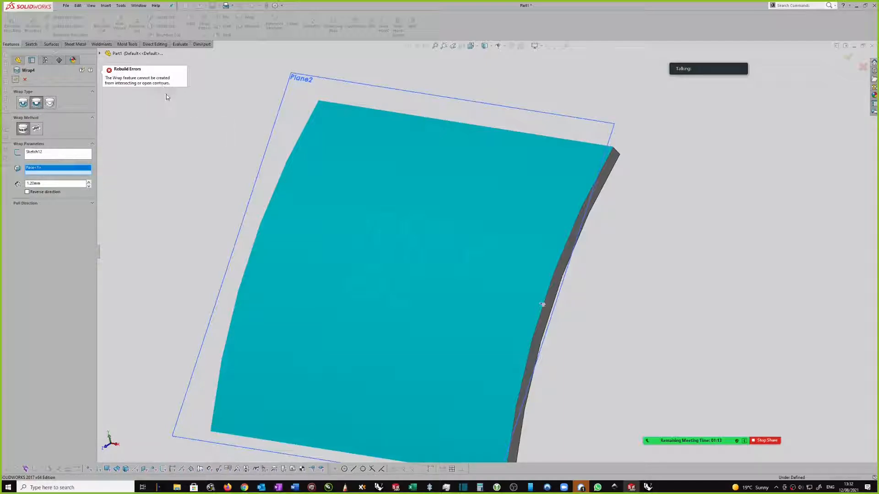
key(Escape)
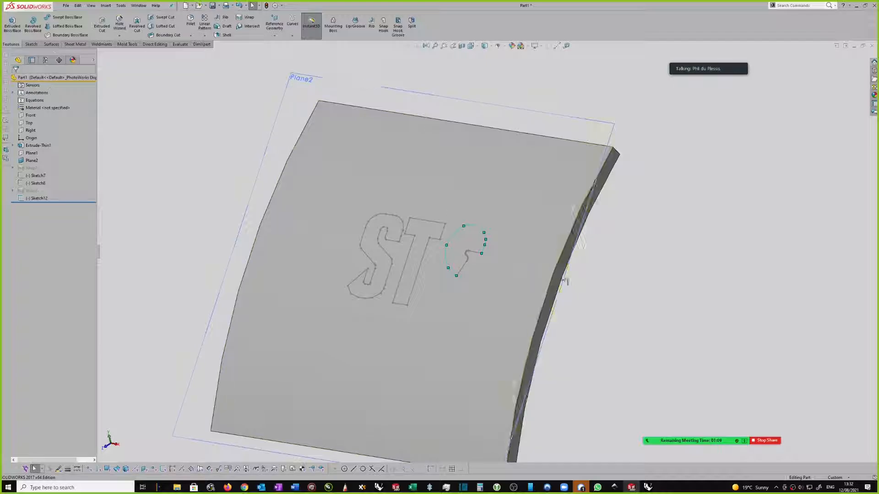
- Inspect the ampersand piece's inner notch and reopen Sketch12 for editing
scroll(460, 244, down, 3)
scroll(442, 239, down, 1)
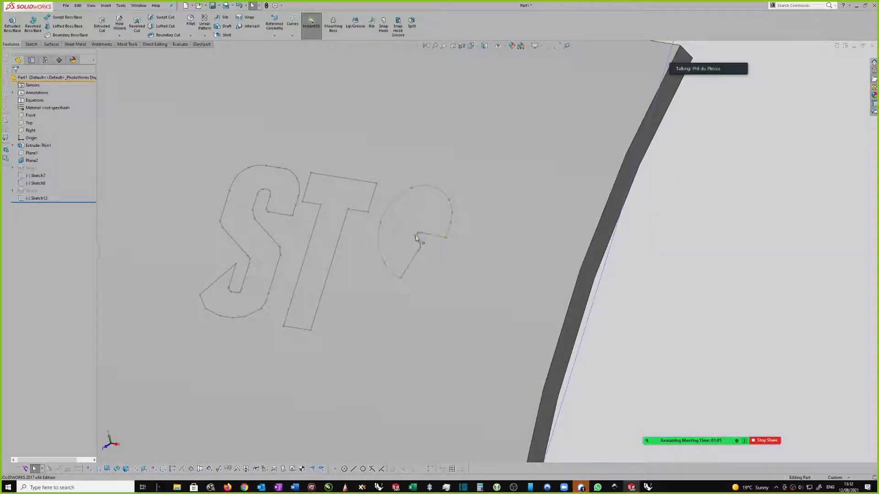
mouse_move(418, 257)
mouse_down()
mouse_move(431, 230)
mouse_move(426, 239)
mouse_move(419, 230)
mouse_up()
scroll(422, 219, up, 3)
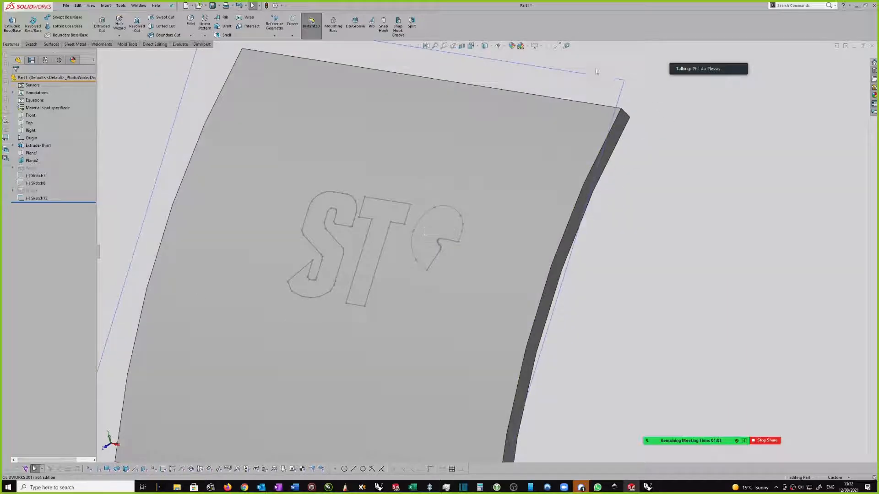
click(48, 198)
click(52, 168)
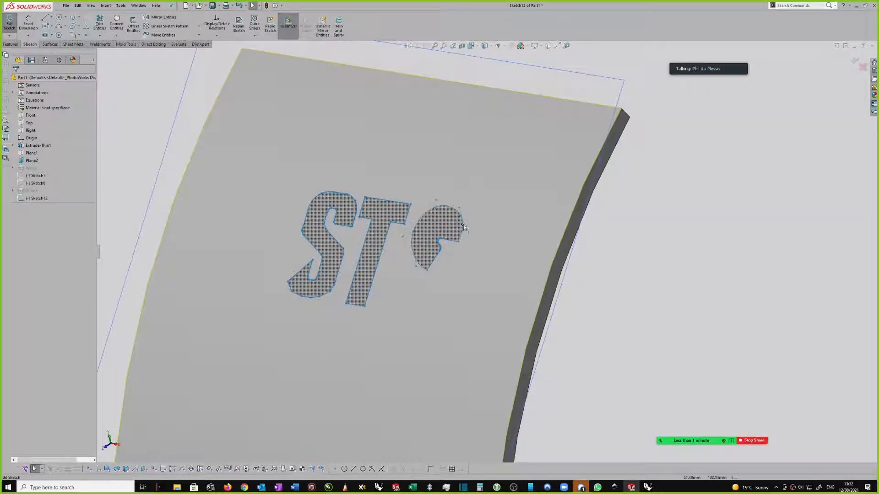
- Try deleting the ampersand piece's whole connected outline and the leftover stray line, and undo both deletions
click(448, 242)
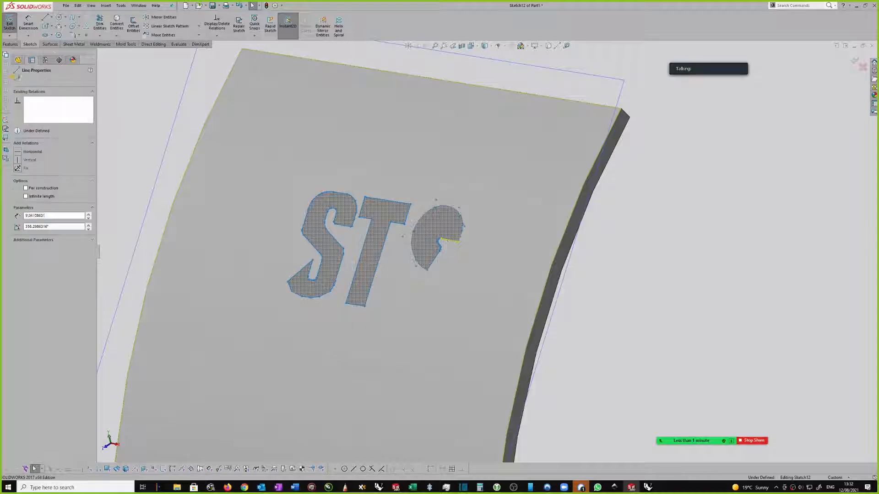
right_click(448, 242)
click(476, 248)
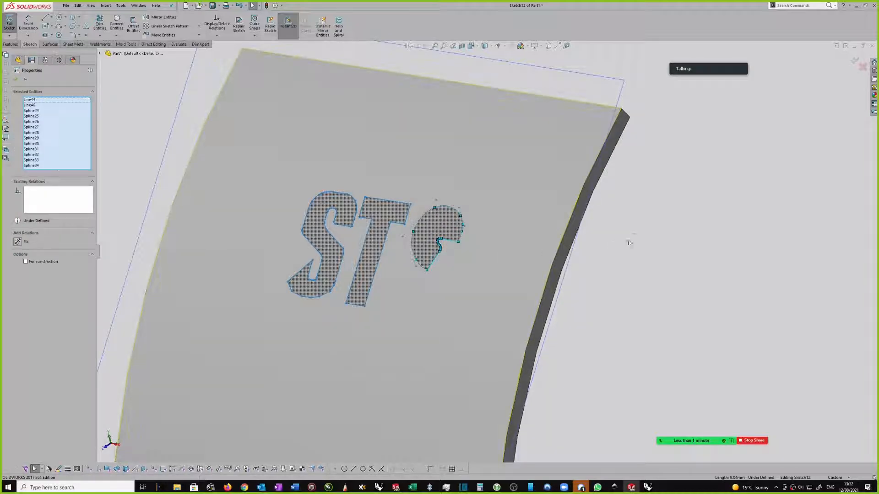
key(Delete)
scroll(466, 244, down, 6)
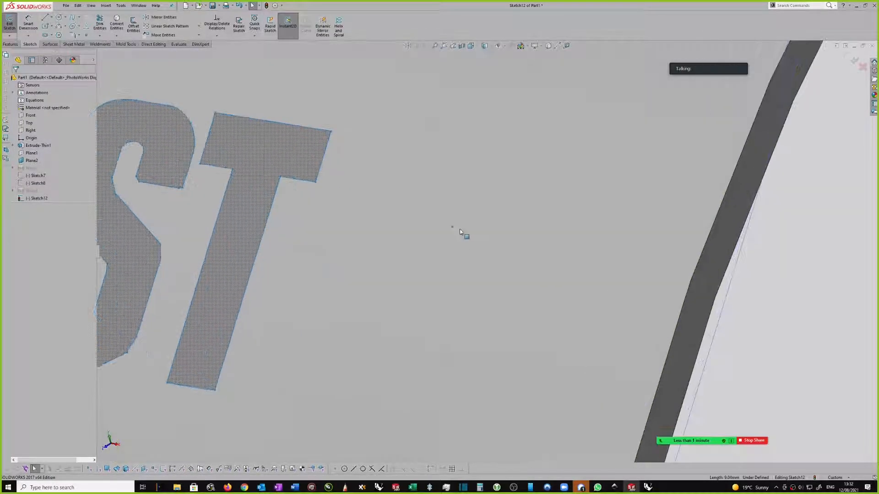
mouse_move(450, 226)
mouse_down()
mouse_move(503, 266)
mouse_move(489, 256)
mouse_up()
key(Delete)
scroll(489, 256, up, 6)
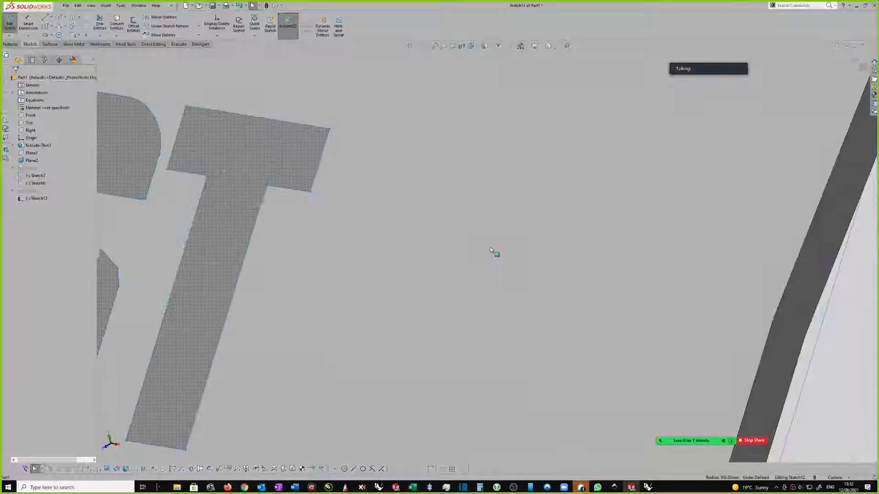
key(ctrl+z)
key(ctrl+z)
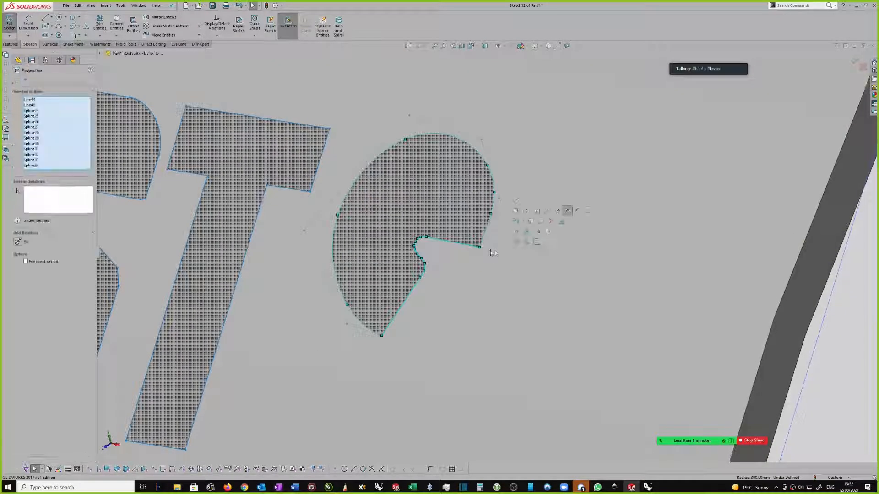
- Delete the short stray line inside the ampersand piece's outline at the right-hand notch corner and exit the sketch
scroll(494, 251, down, 2)
click(495, 253)
key(Escape)
scroll(476, 249, down, 4)
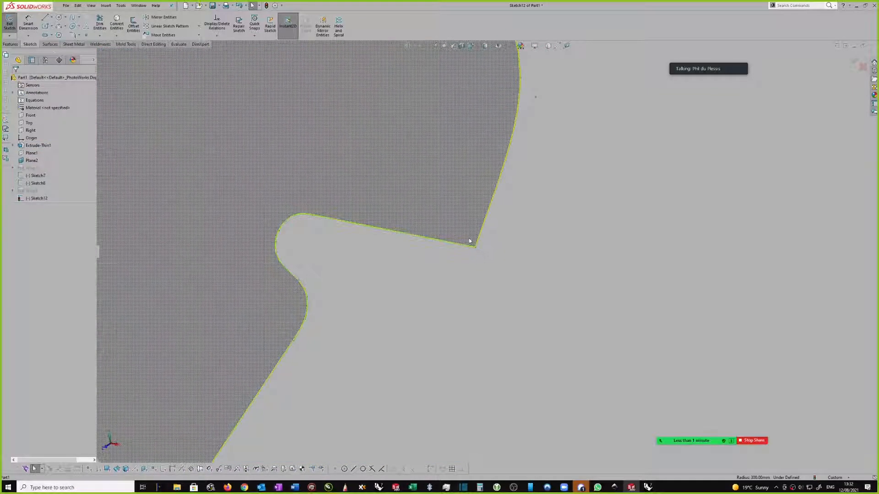
drag(468, 238, 489, 261)
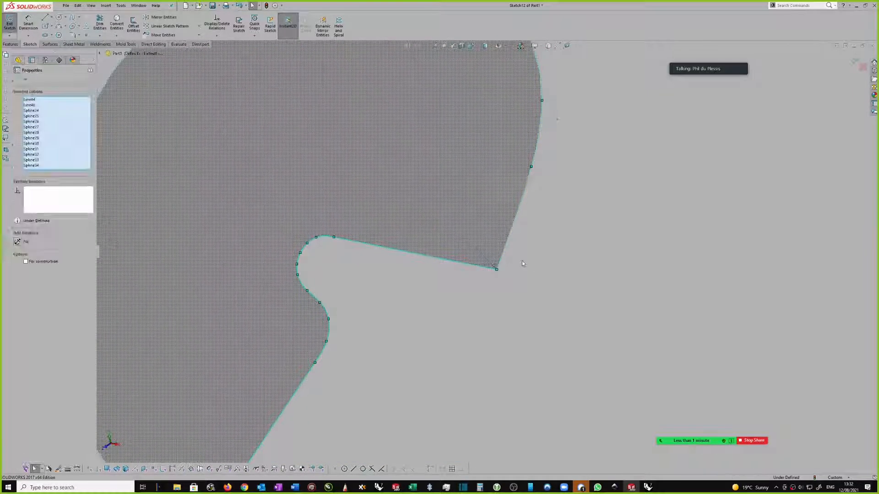
click(521, 261)
click(485, 259)
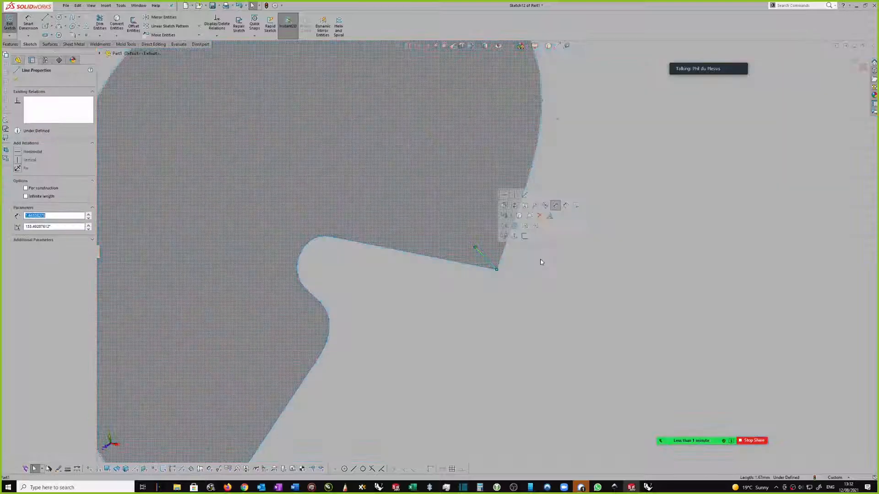
scroll(541, 262, up, 2)
scroll(538, 262, up, 2)
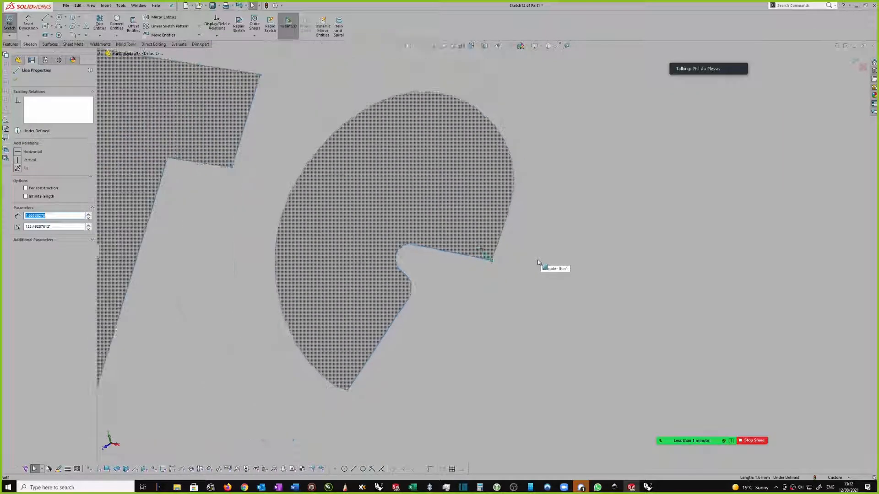
key(Escape)
scroll(518, 243, up, 3)
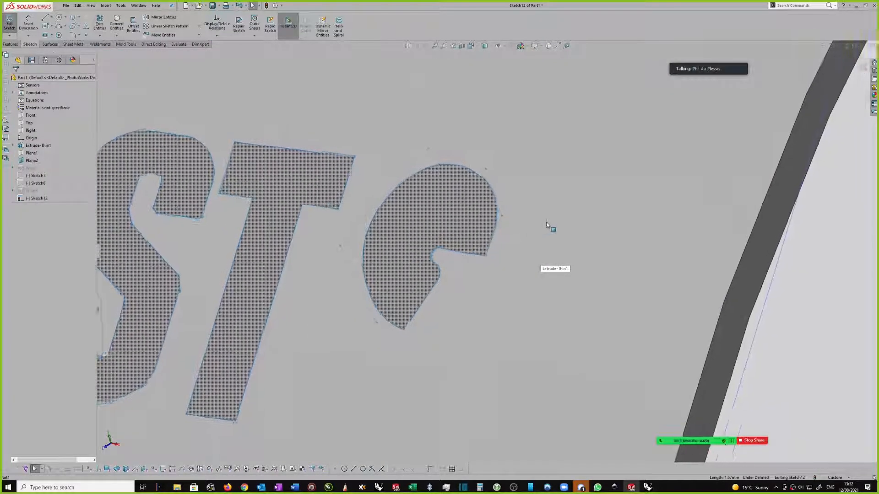
scroll(558, 229, up, 2)
scroll(595, 241, up, 4)
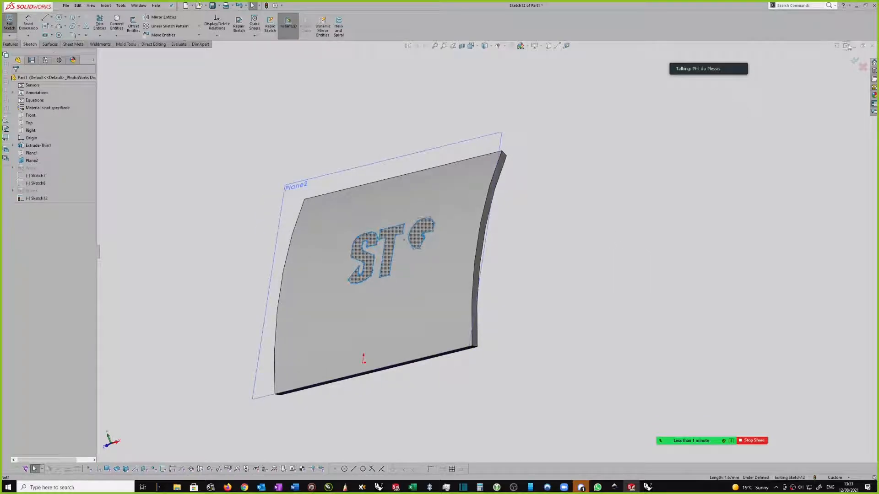
click(854, 62)
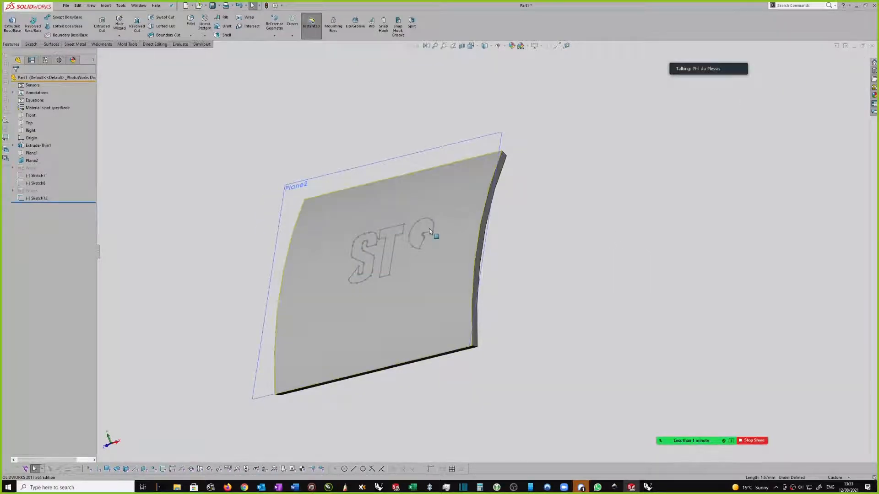
- Wrap Sketch12 onto the curved plate face and inspect the wrapped letter shapes
click(428, 232)
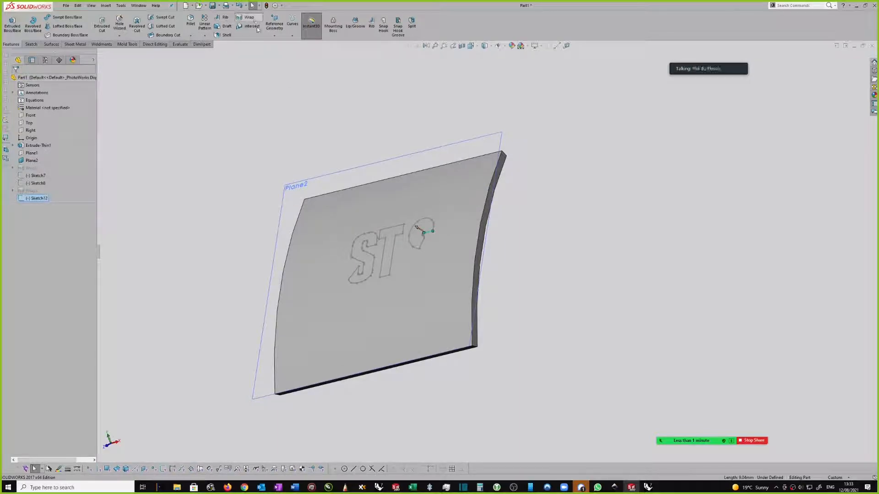
click(248, 18)
click(447, 189)
middle_drag(562, 218, 580, 235)
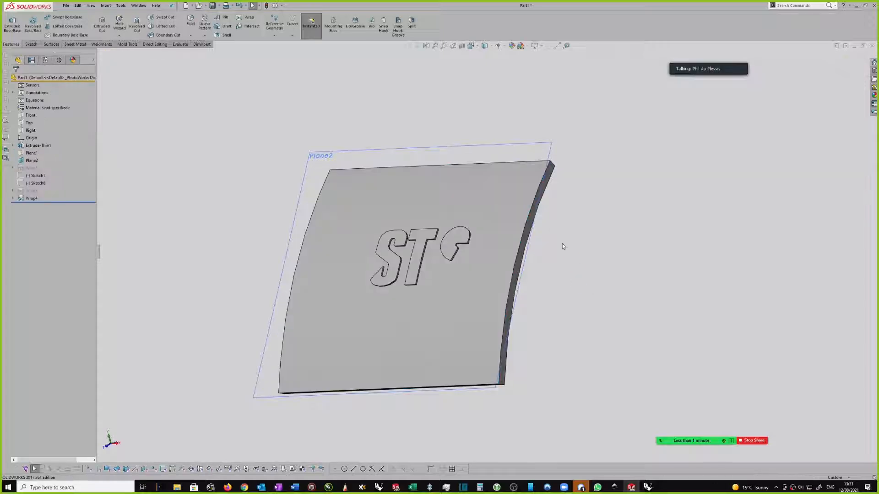
scroll(554, 238, up, 2)
scroll(515, 245, down, 4)
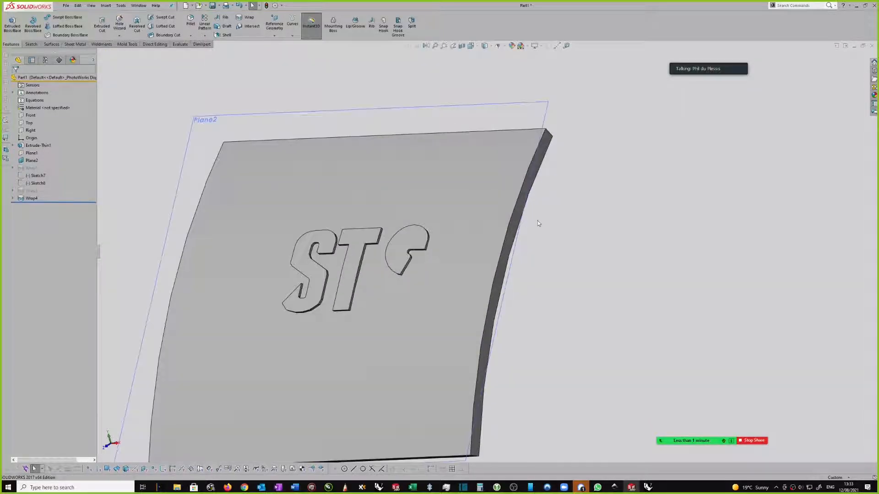
middle_drag(538, 224, 486, 232)
scroll(428, 235, up, 1)
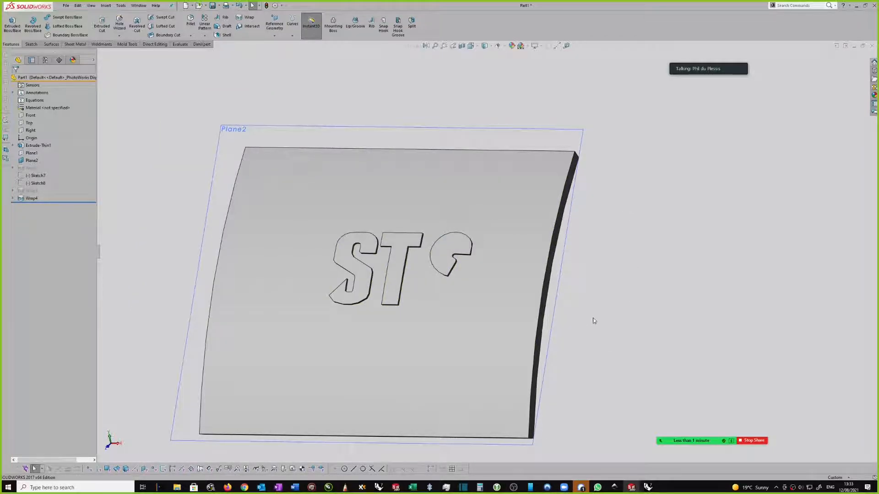
- Switch to Rhino and examine the Steers logo image and its traced curves in the Front view
click(649, 487)
scroll(354, 284, up, 5)
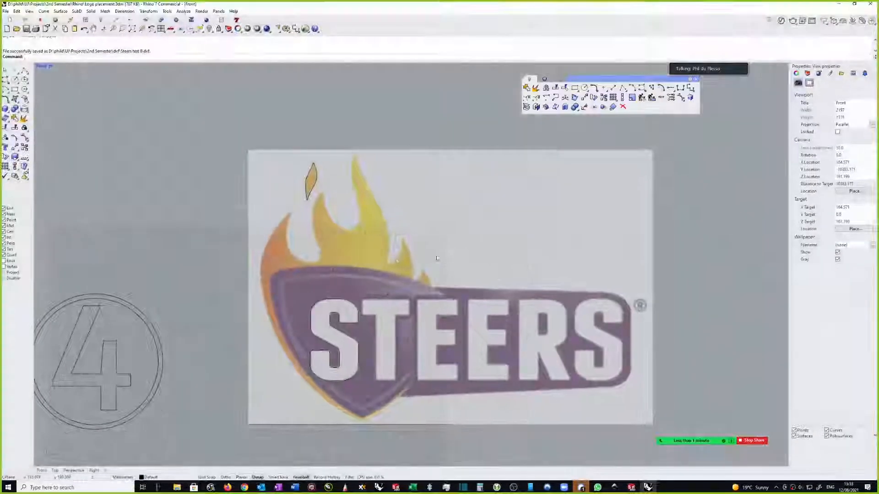
scroll(373, 268, up, 1)
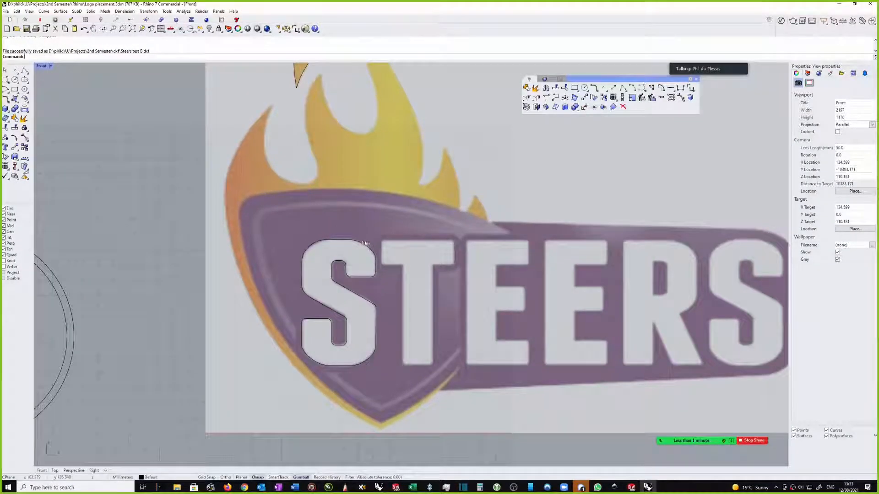
scroll(361, 261, down, 3)
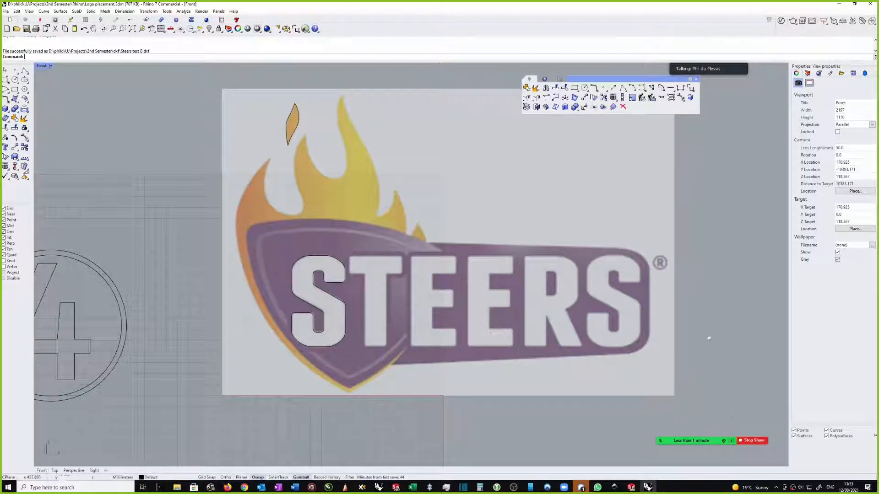
scroll(681, 311, down, 1)
scroll(673, 250, up, 1)
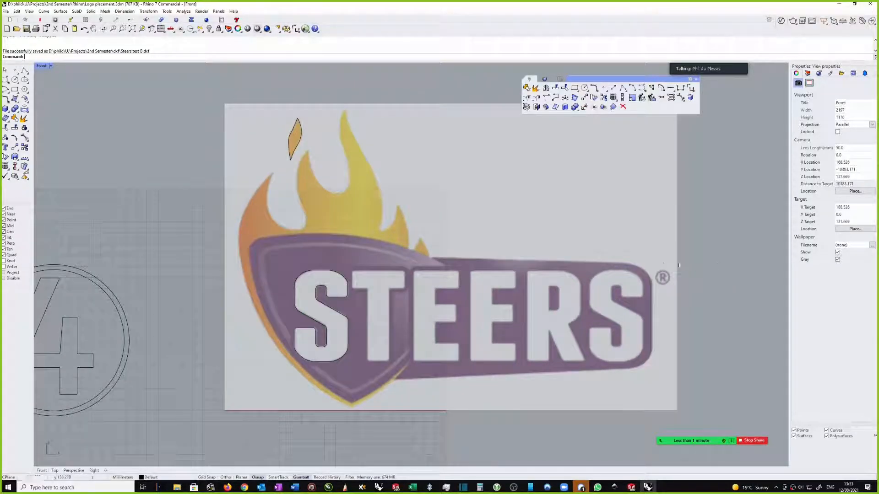